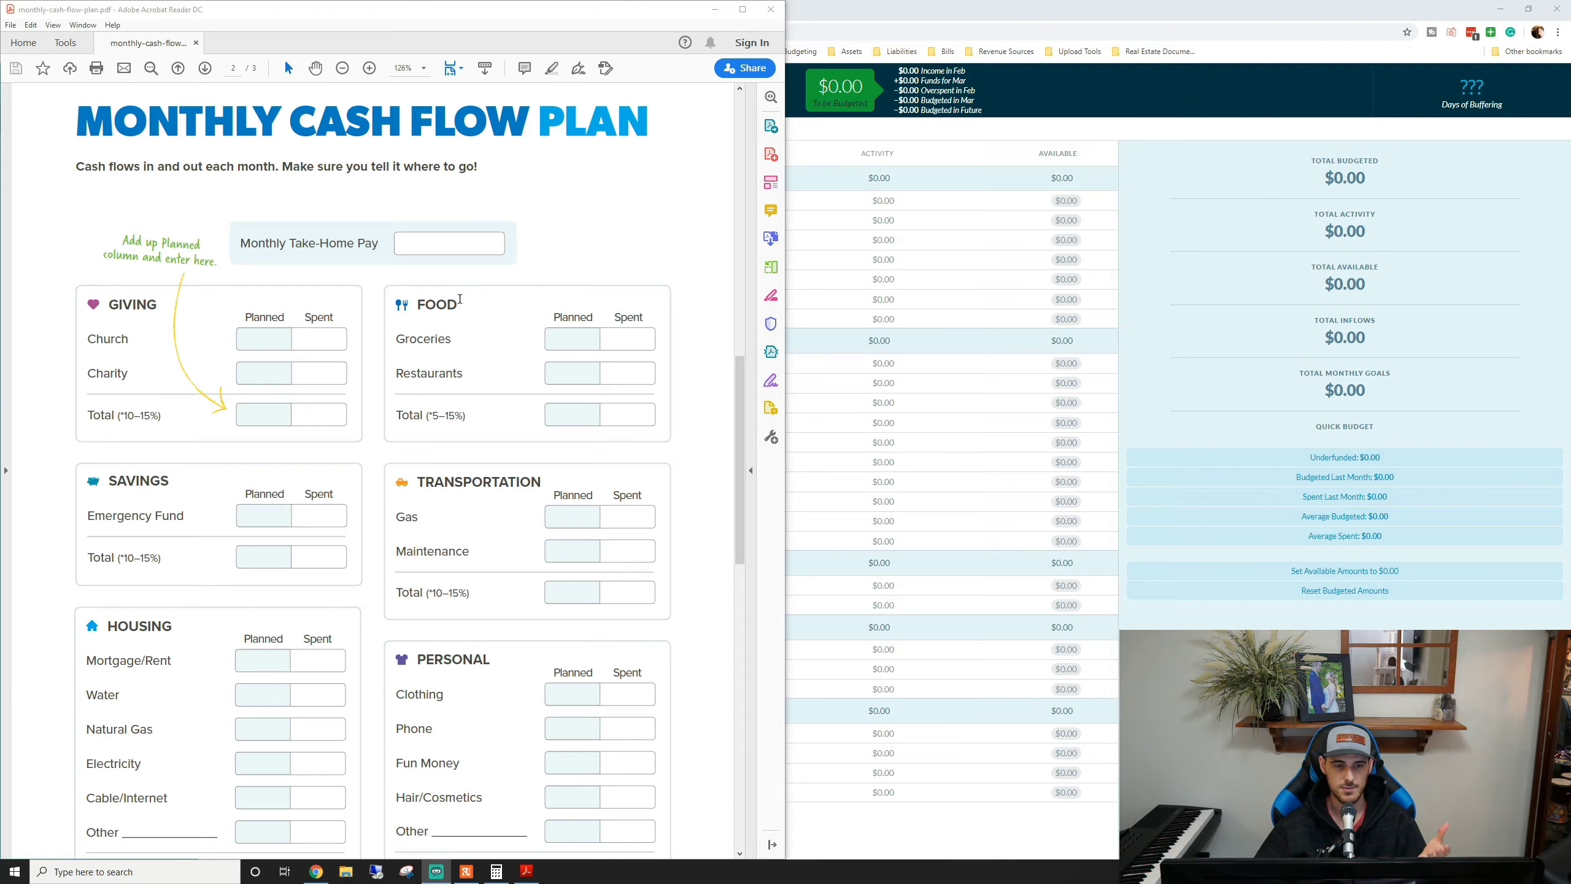
- Examine the Monthly Cash Flow Plan's budget categories and recommended percentages, from Giving and Food through Insurance and Debt
{"action": "scroll", "coordinate": [510, 358], "scroll_direction": "down", "scroll_amount": 3}
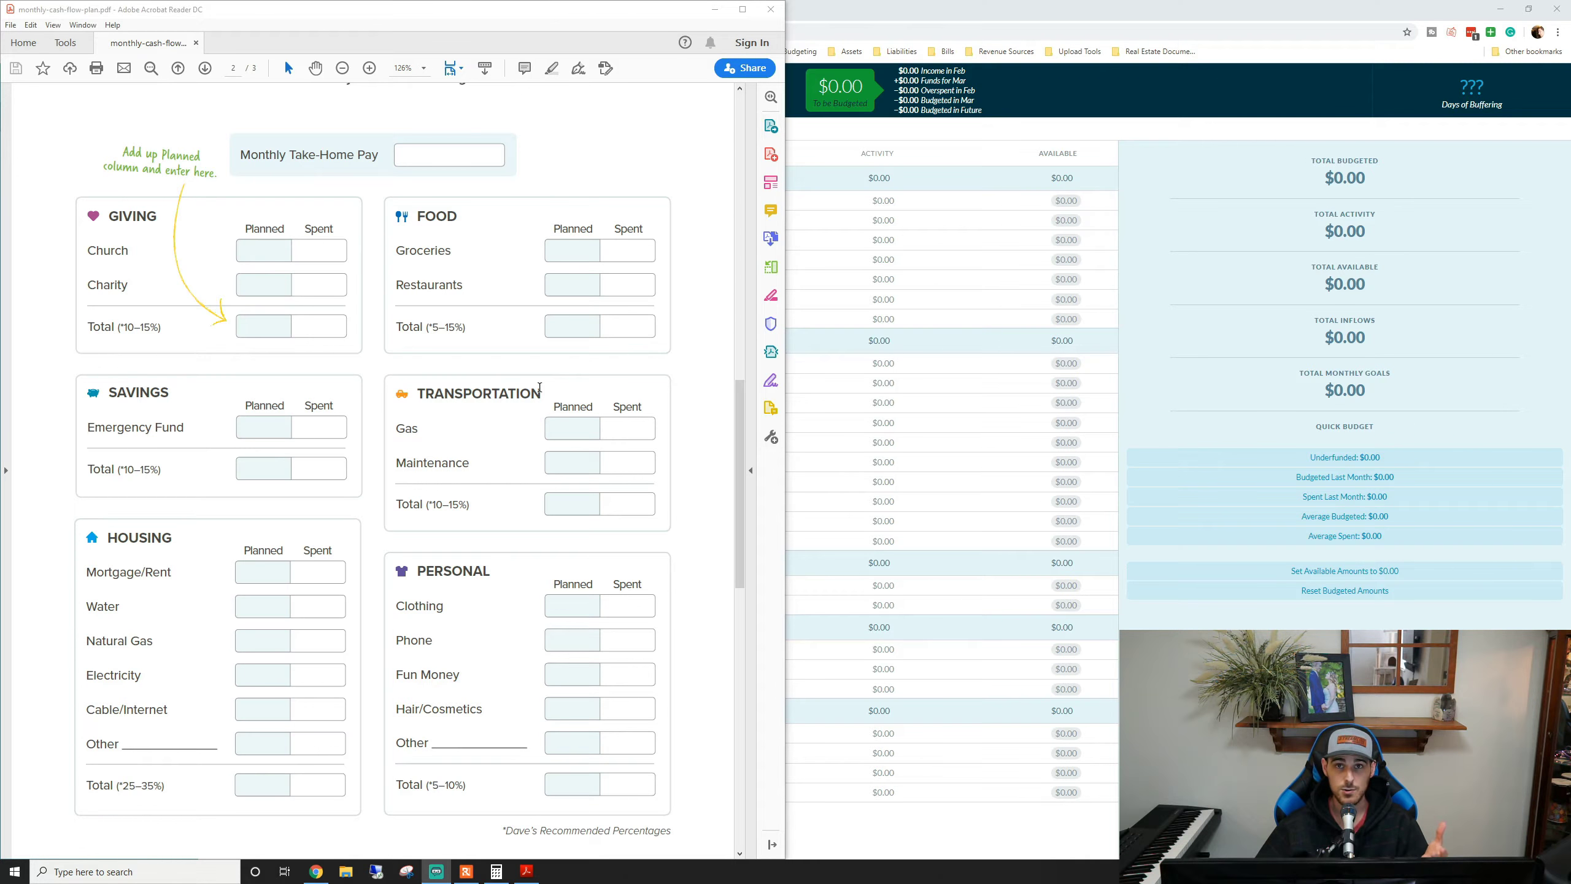
{"action": "scroll", "coordinate": [539, 386], "scroll_direction": "down", "scroll_amount": 1}
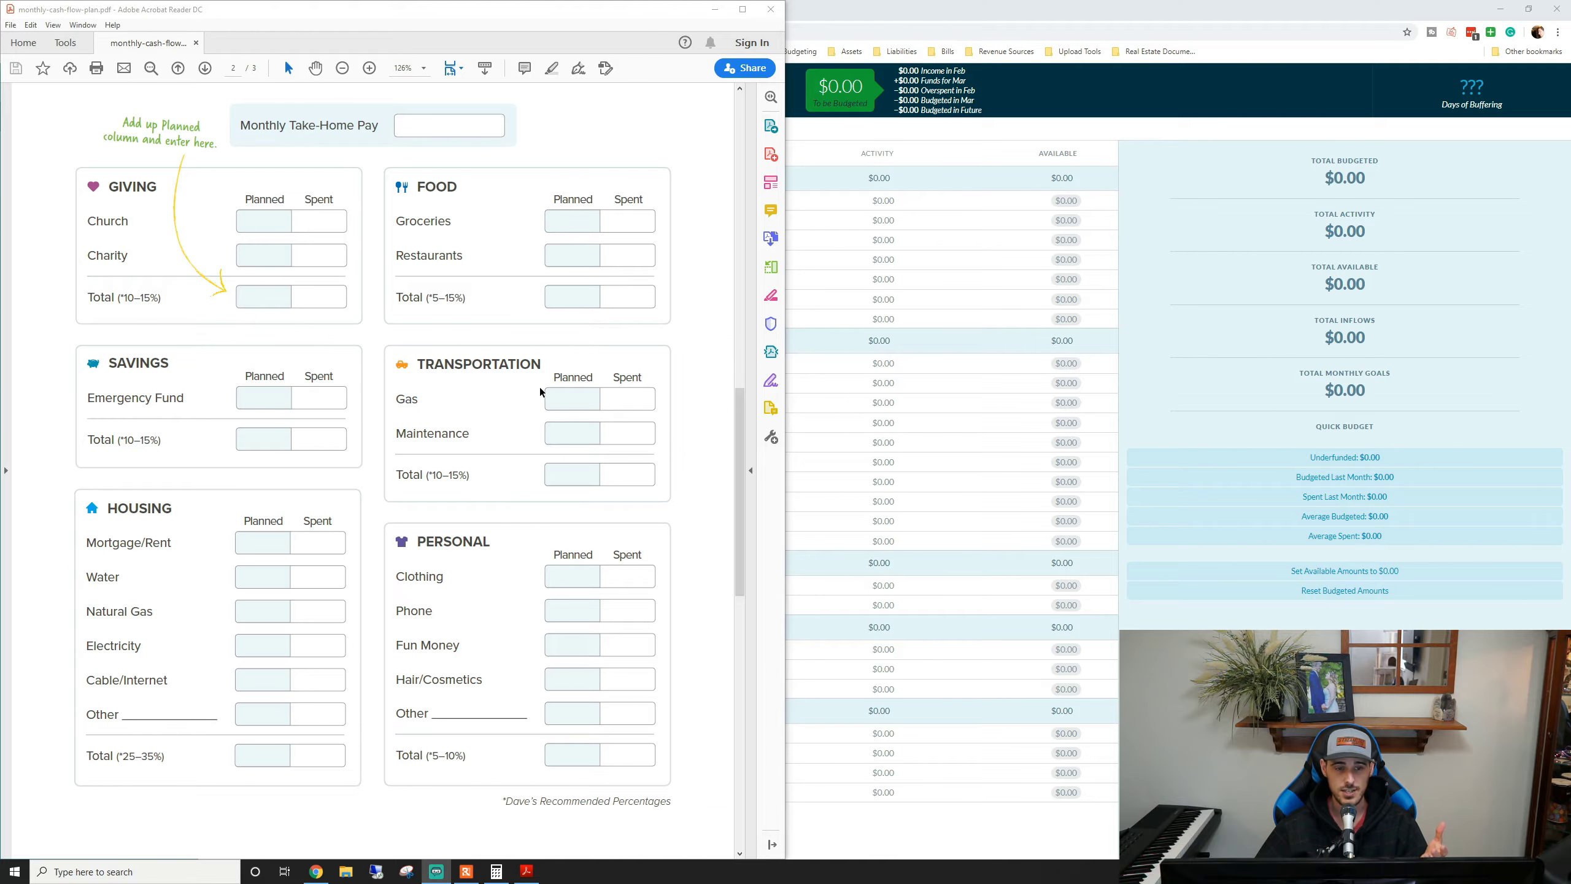
{"action": "scroll", "coordinate": [539, 390], "scroll_direction": "down", "scroll_amount": 1}
{"action": "scroll", "coordinate": [539, 391], "scroll_direction": "up", "scroll_amount": 1}
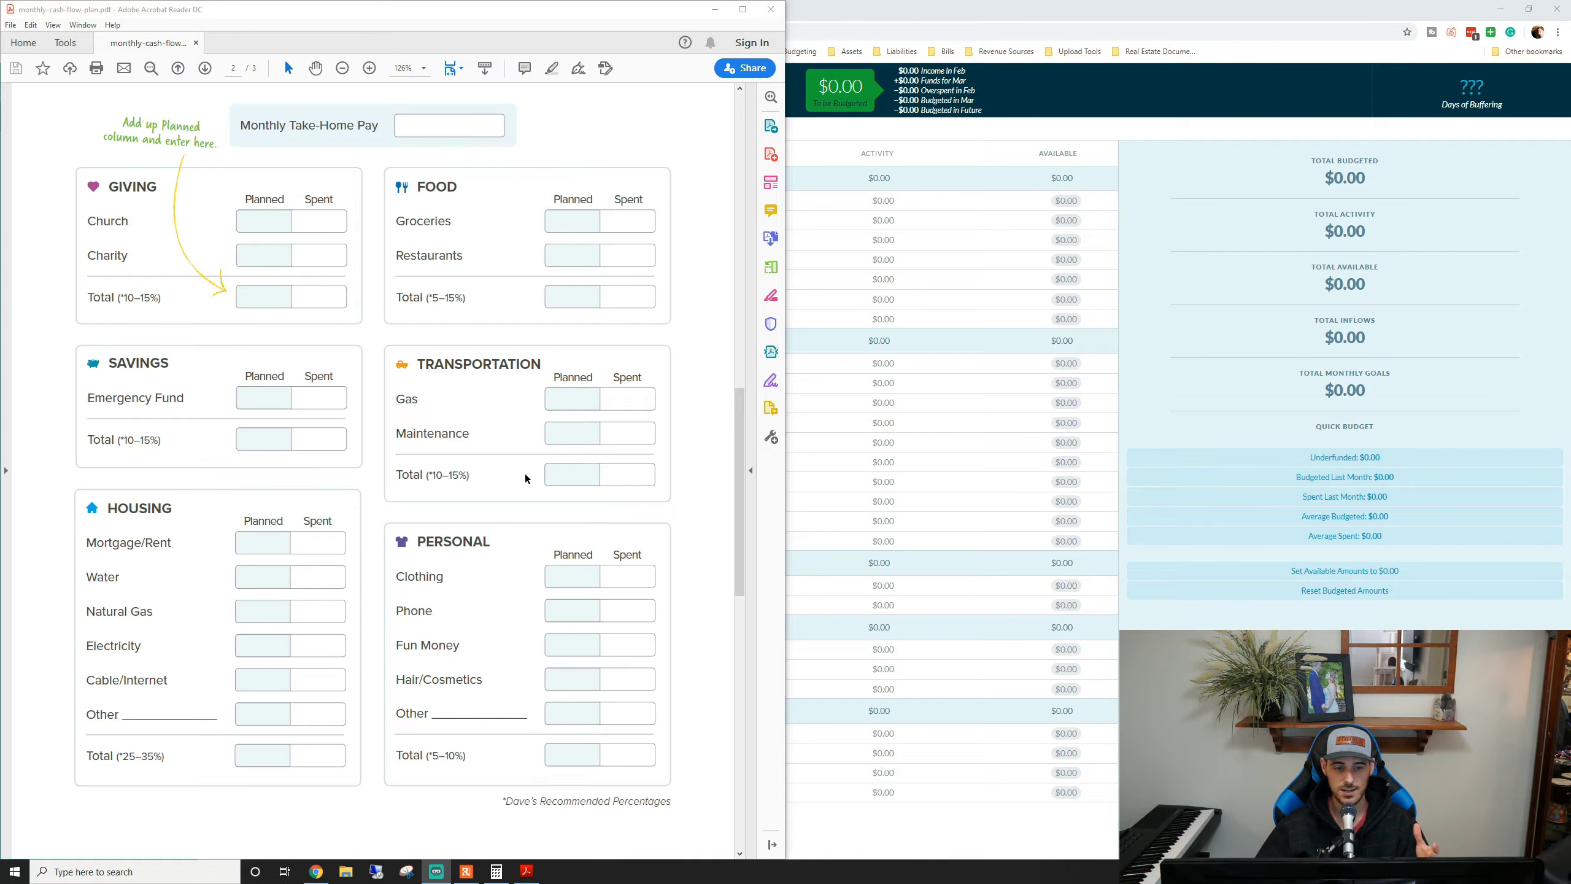
{"action": "left_click_drag", "start_coordinate": [472, 475], "coordinate": [396, 475]}
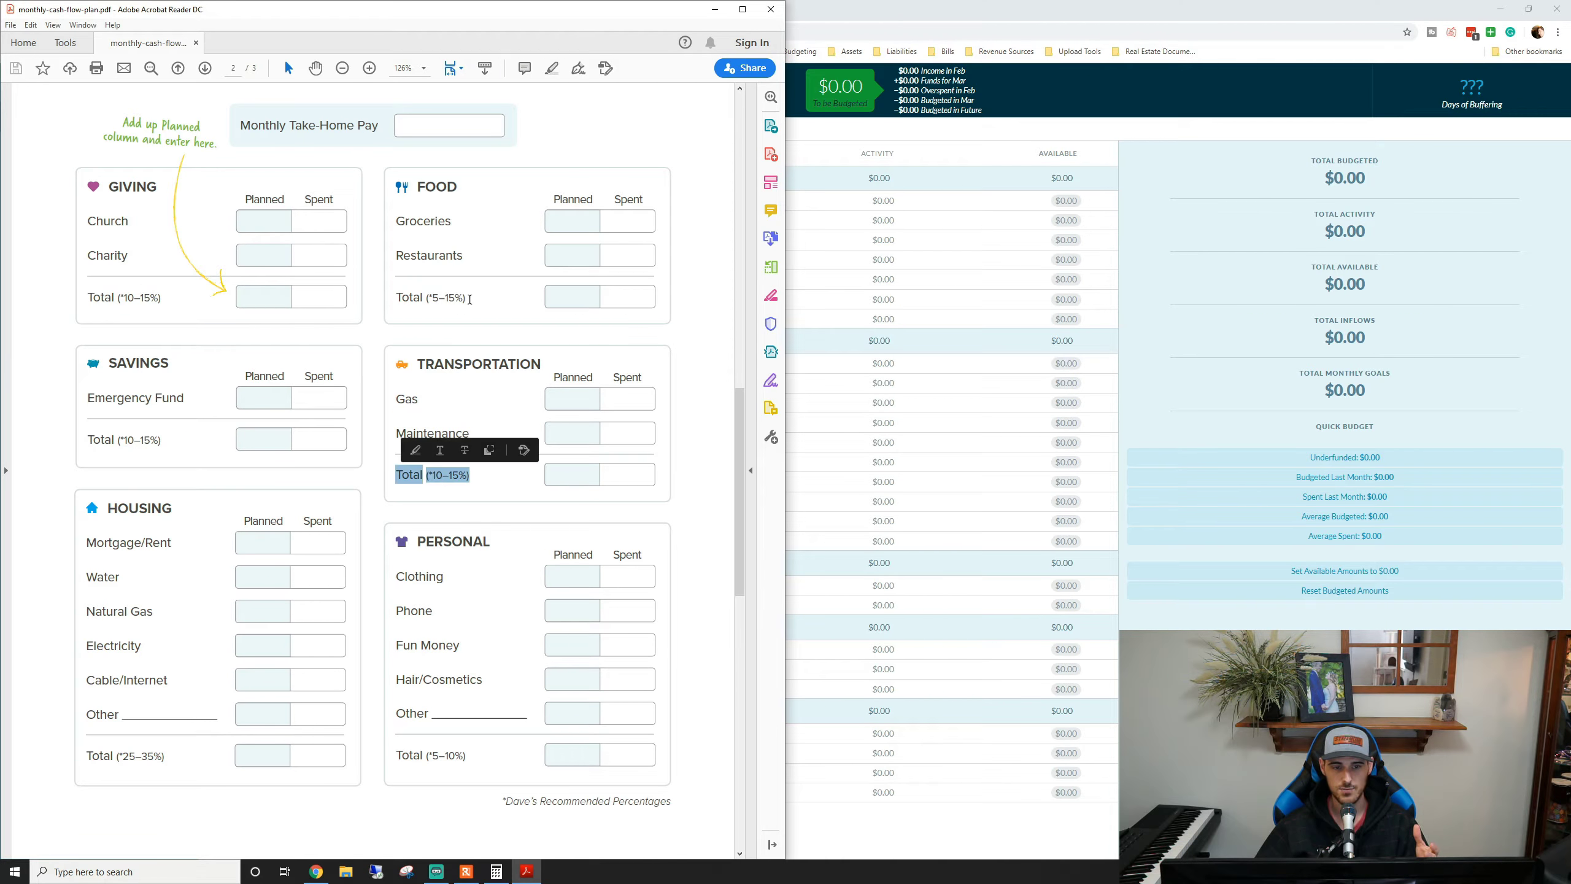
{"action": "left_click", "coordinate": [469, 298]}
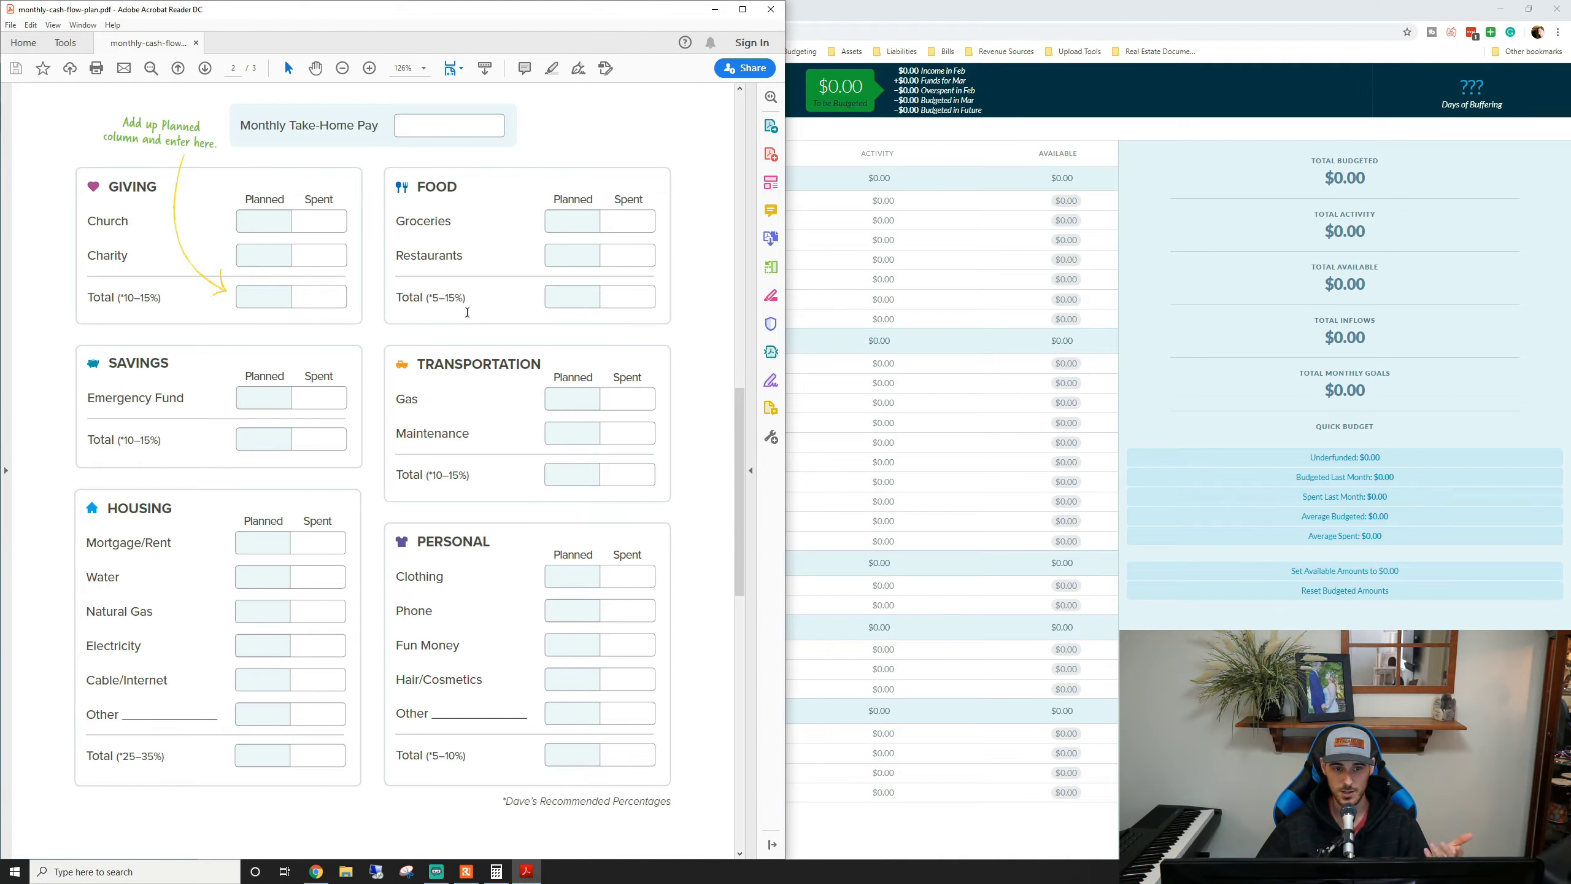
{"action": "scroll", "coordinate": [469, 323], "scroll_direction": "down", "scroll_amount": 10}
{"action": "scroll", "coordinate": [464, 409], "scroll_direction": "down", "scroll_amount": 4}
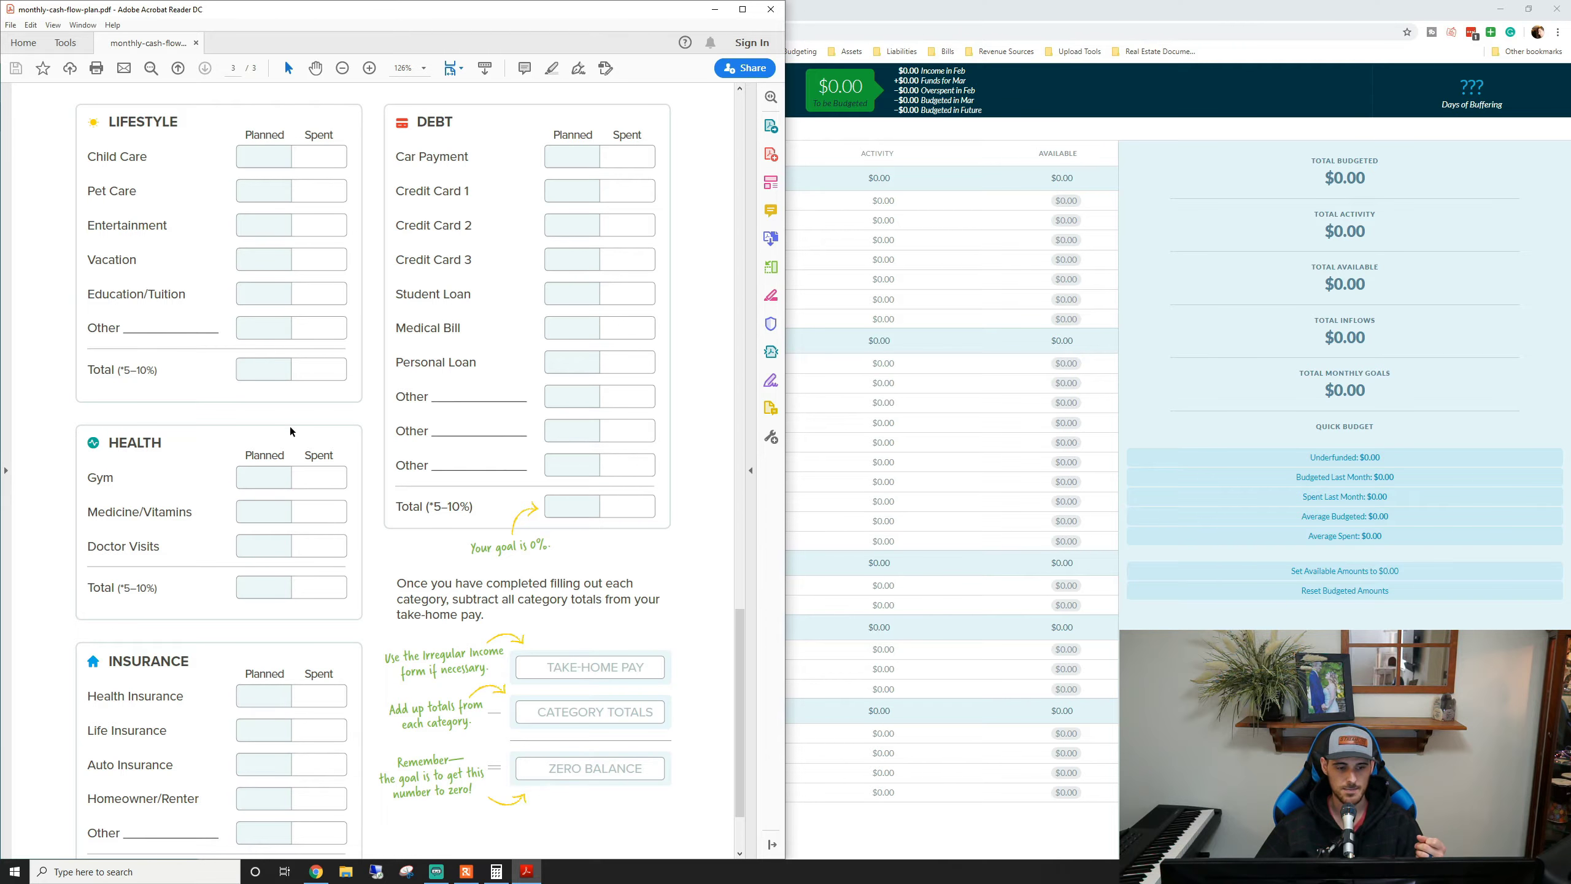
{"action": "scroll", "coordinate": [293, 431], "scroll_direction": "down", "scroll_amount": 1}
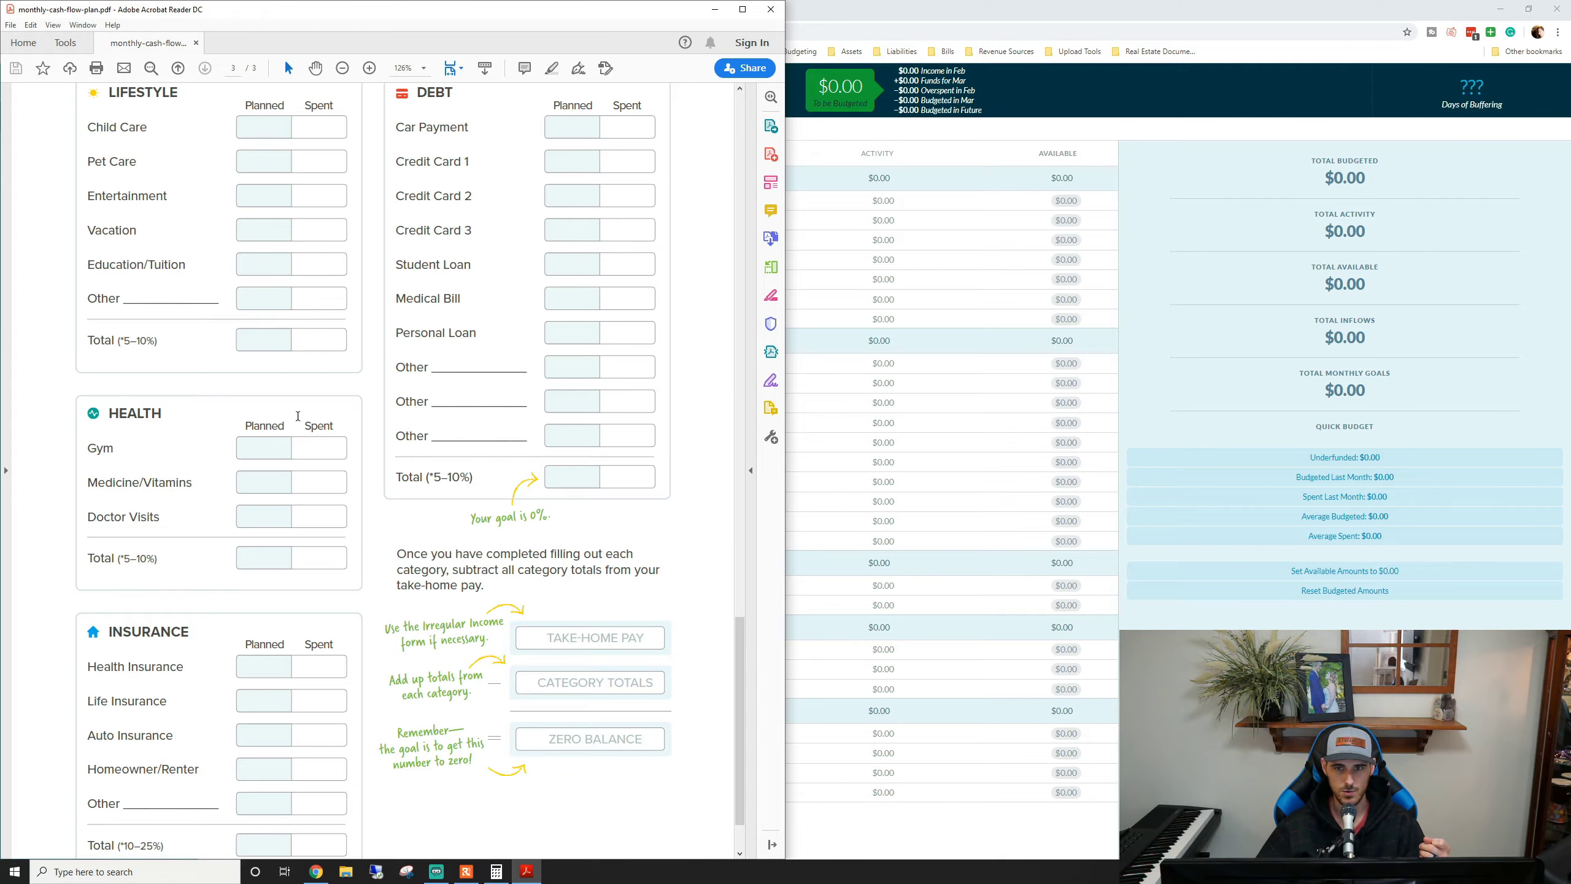
{"action": "left_click", "coordinate": [927, 19]}
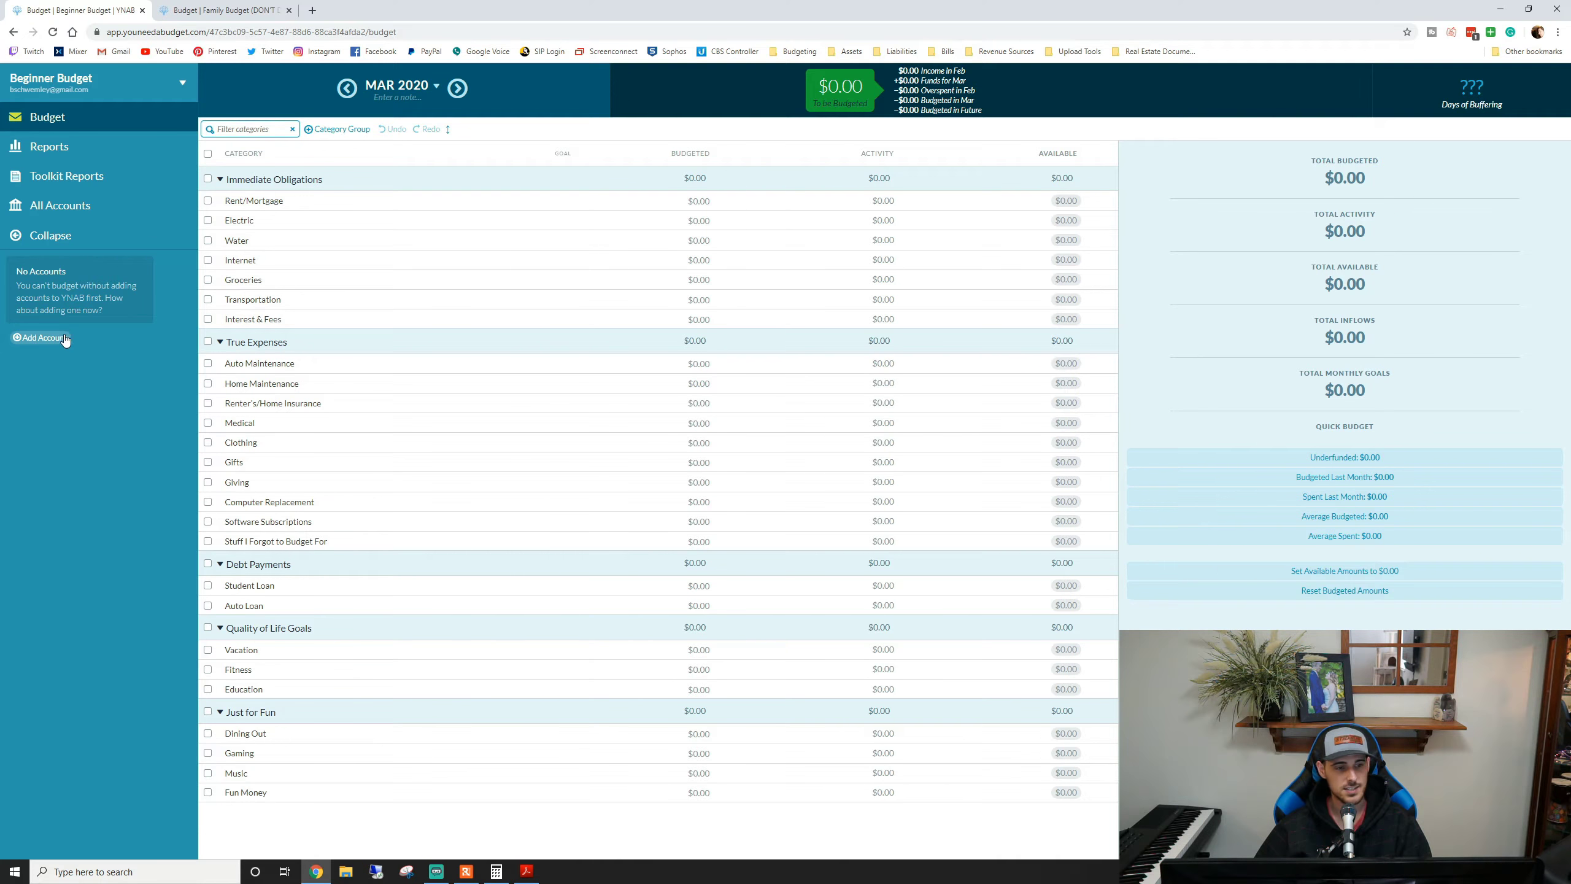
{"action": "left_click", "coordinate": [49, 337]}
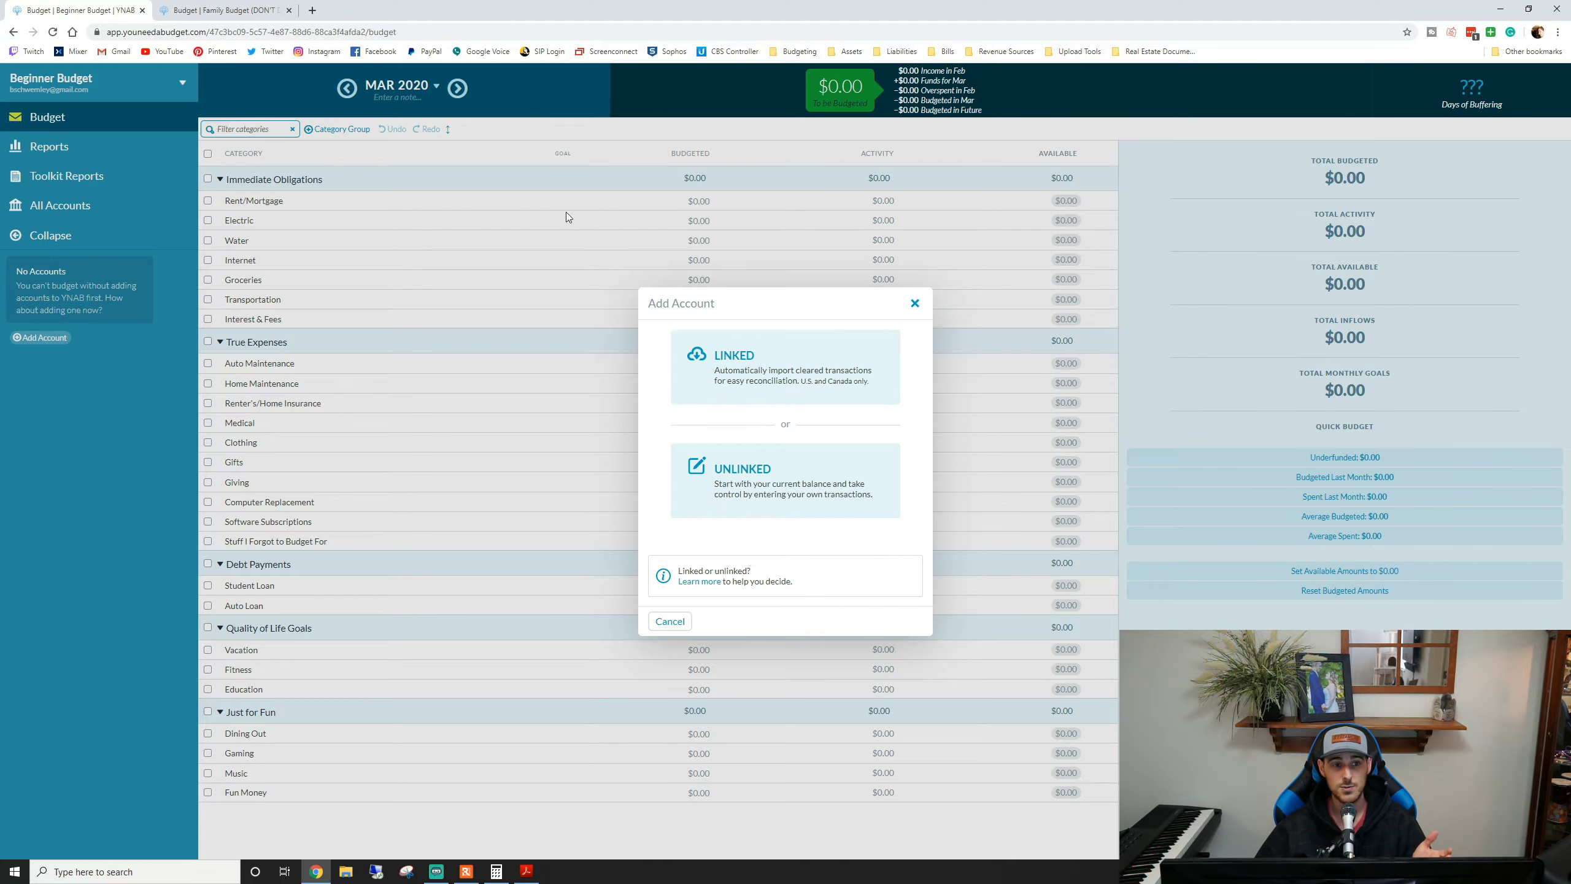
{"action": "left_click", "coordinate": [234, 12]}
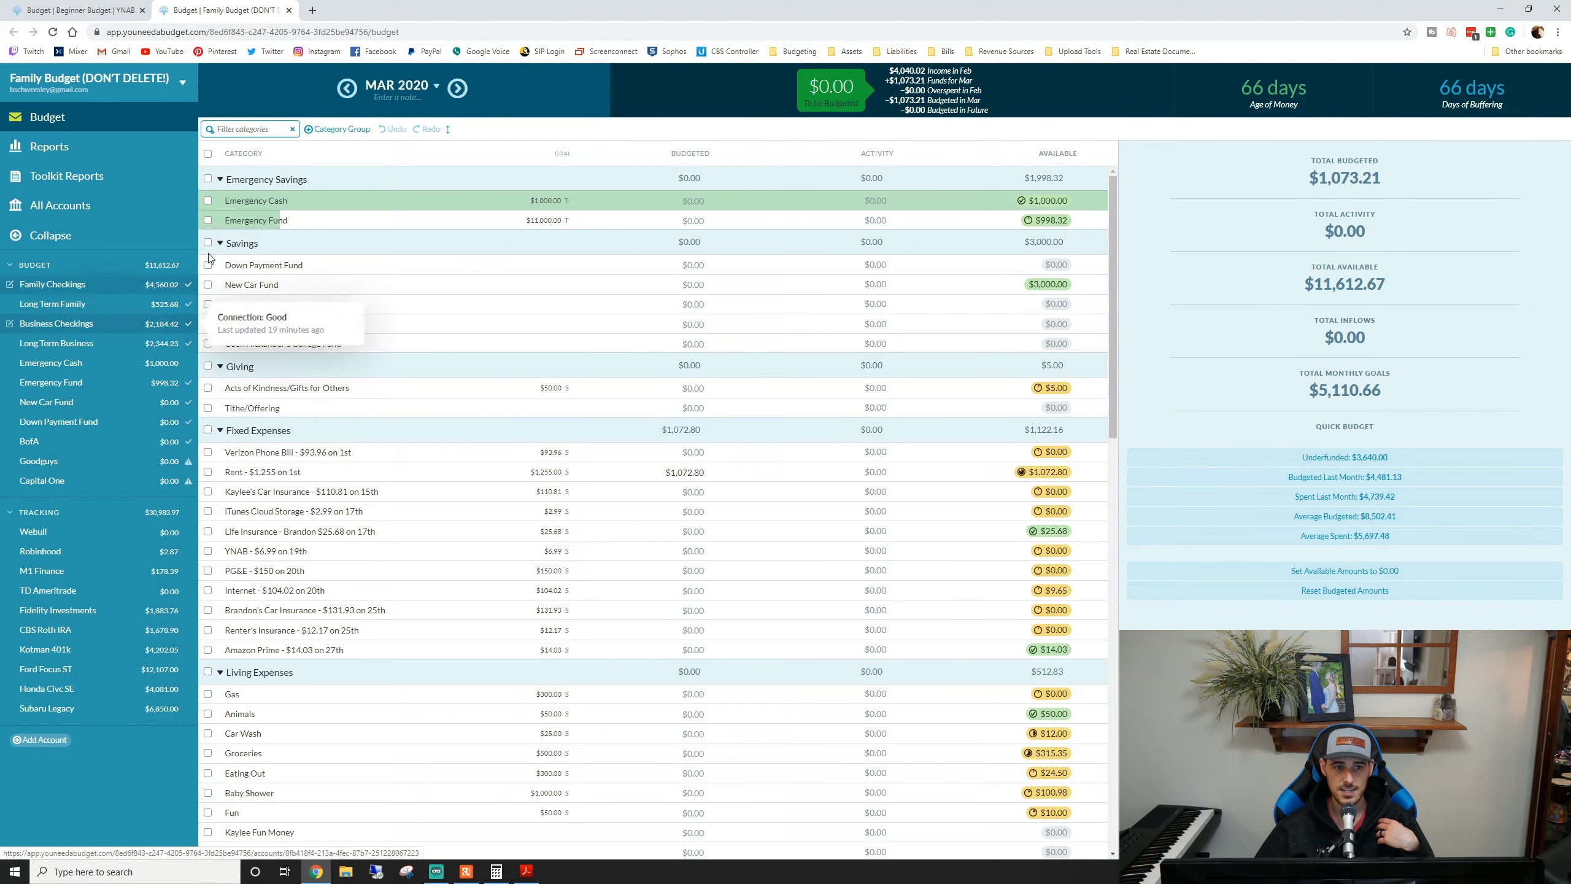
{"action": "key", "text": "ctrl+1"}
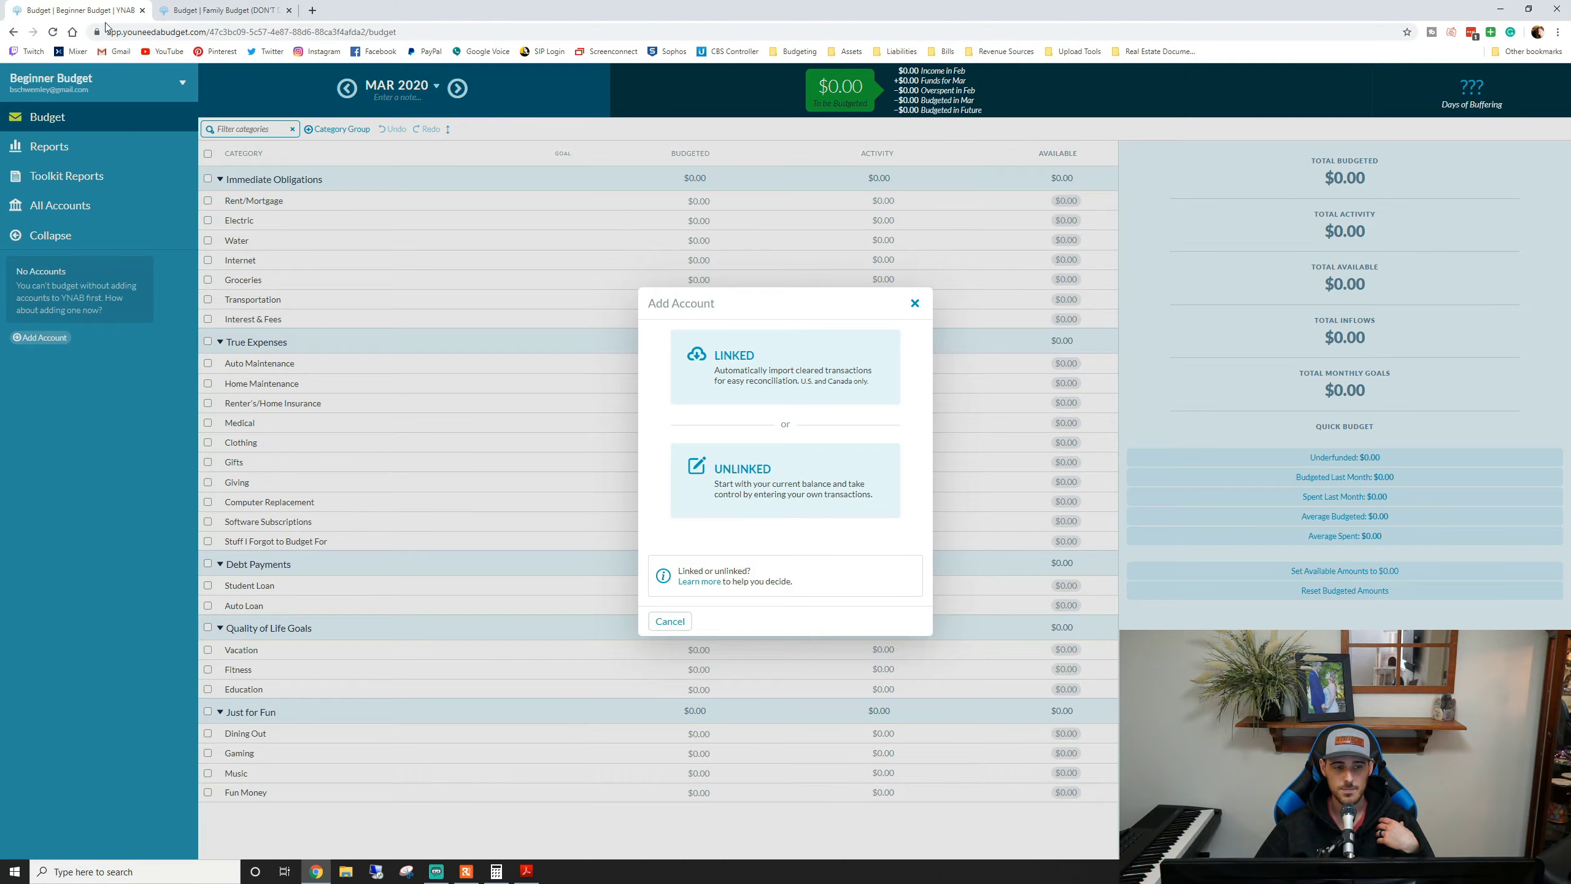
{"action": "left_click", "coordinate": [787, 465]}
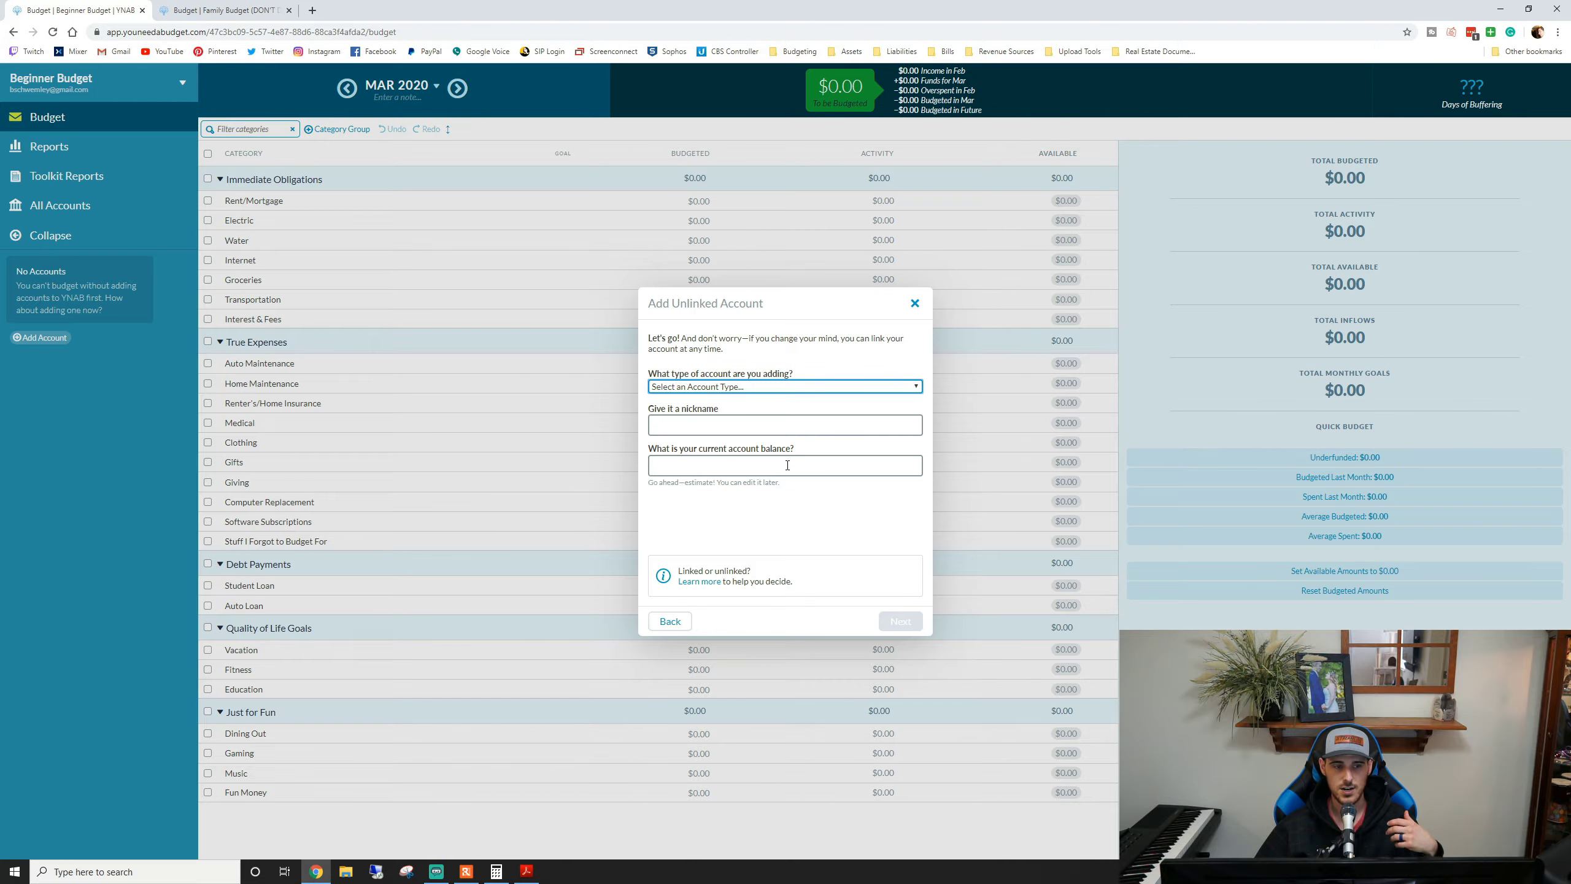
- Create the unlinked account as type Checking, nicknamed Family Checking's, with a current balance of 0
{"action": "left_click", "coordinate": [753, 390]}
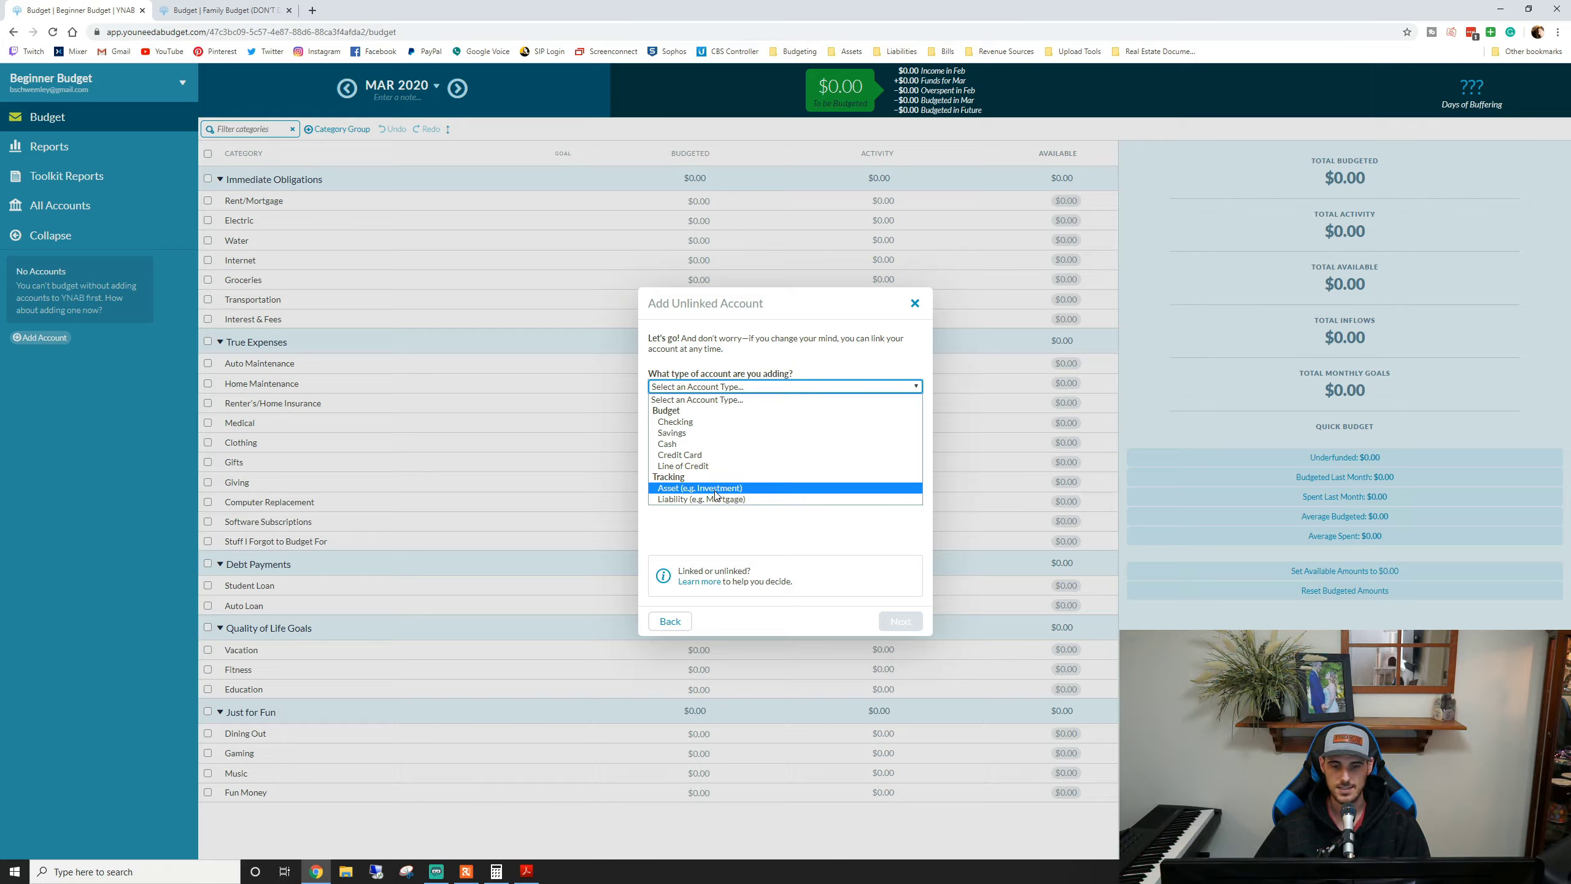
{"action": "left_click", "coordinate": [690, 425]}
{"action": "left_click", "coordinate": [688, 428]}
{"action": "type", "text": "Fami"}
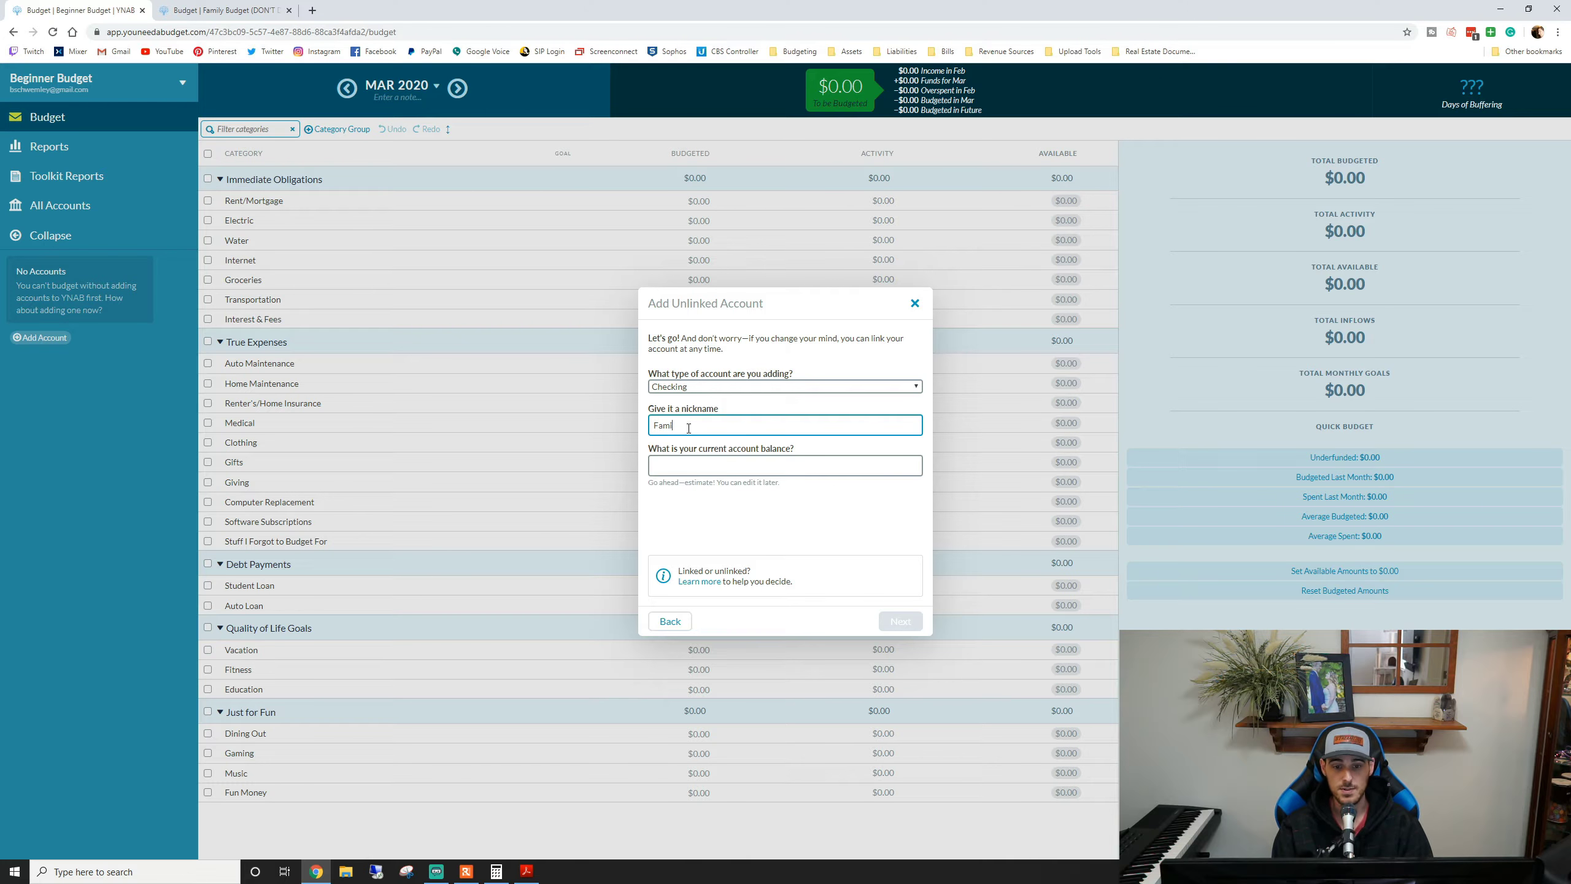
{"action": "type", "text": "ly Checking's"}
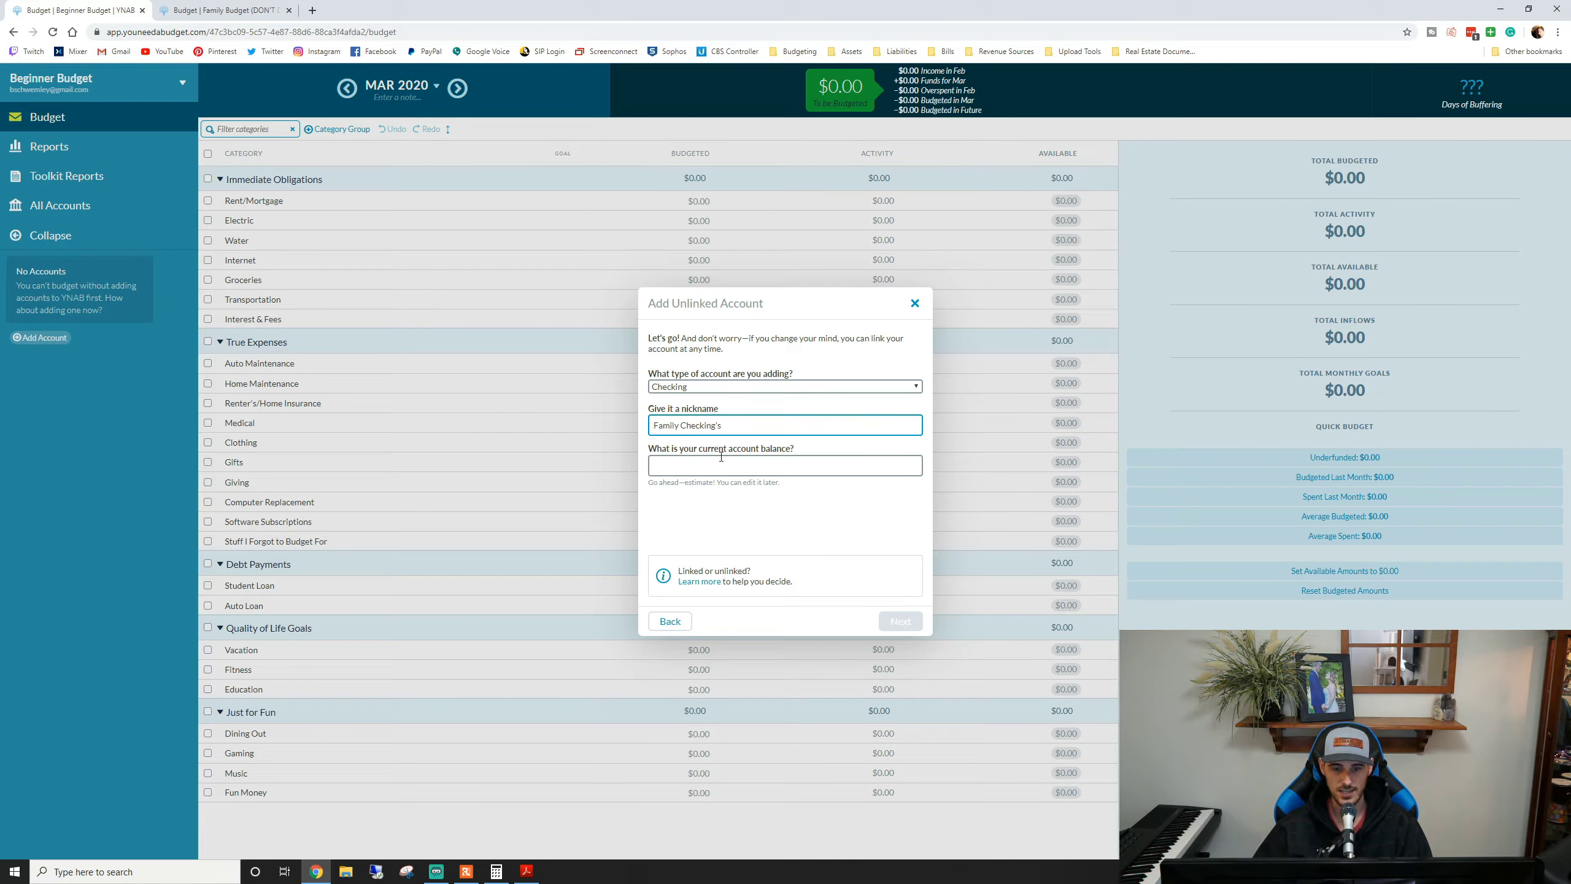
{"action": "left_click", "coordinate": [728, 473]}
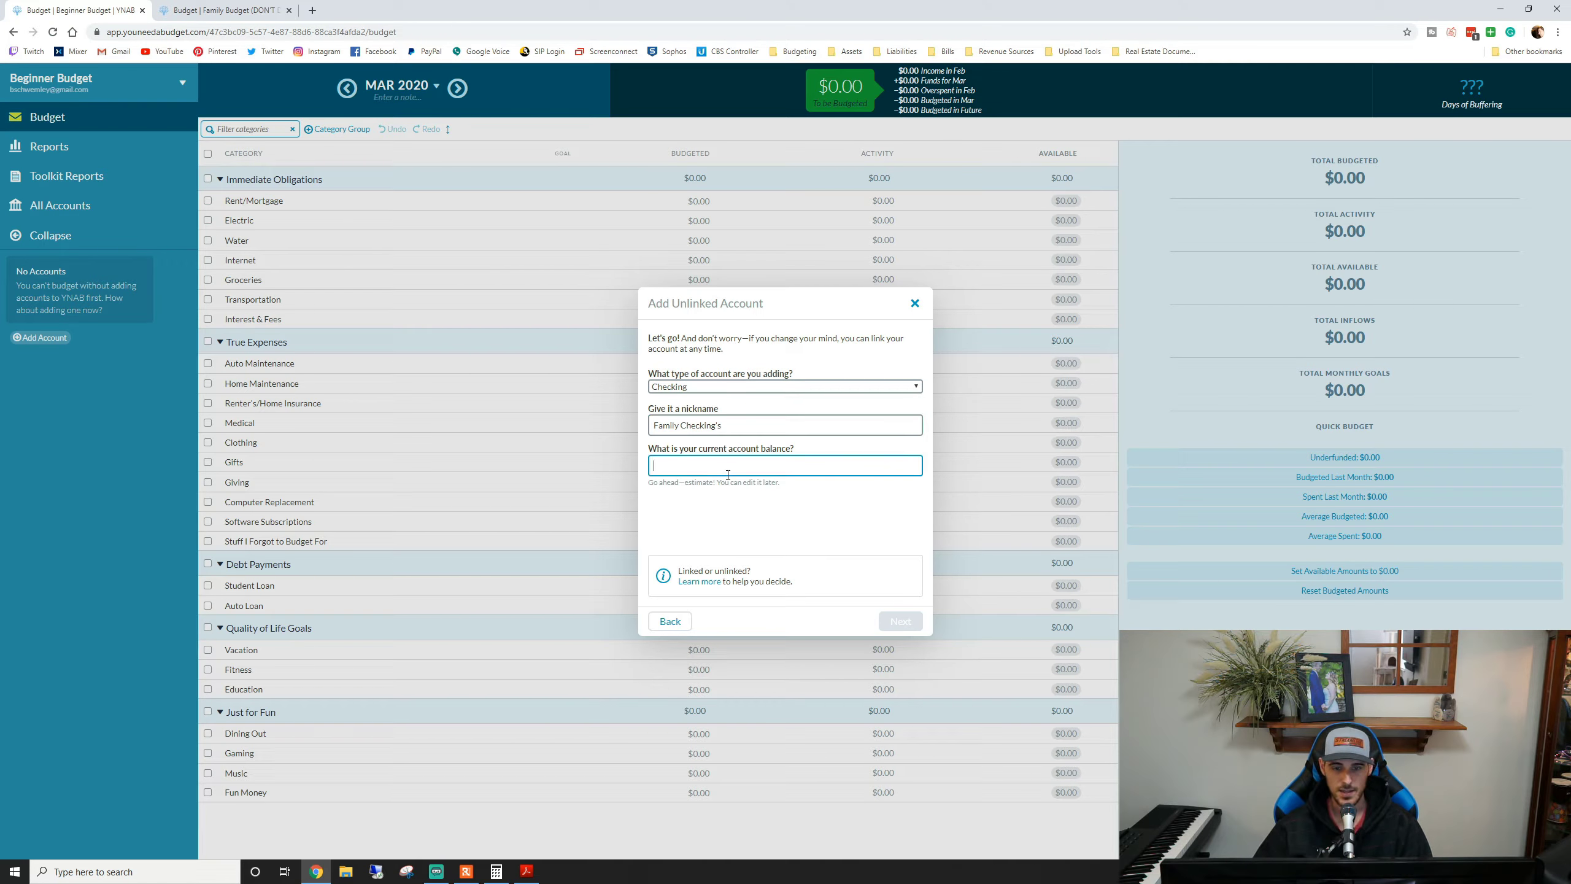
{"action": "type", "text": "0"}
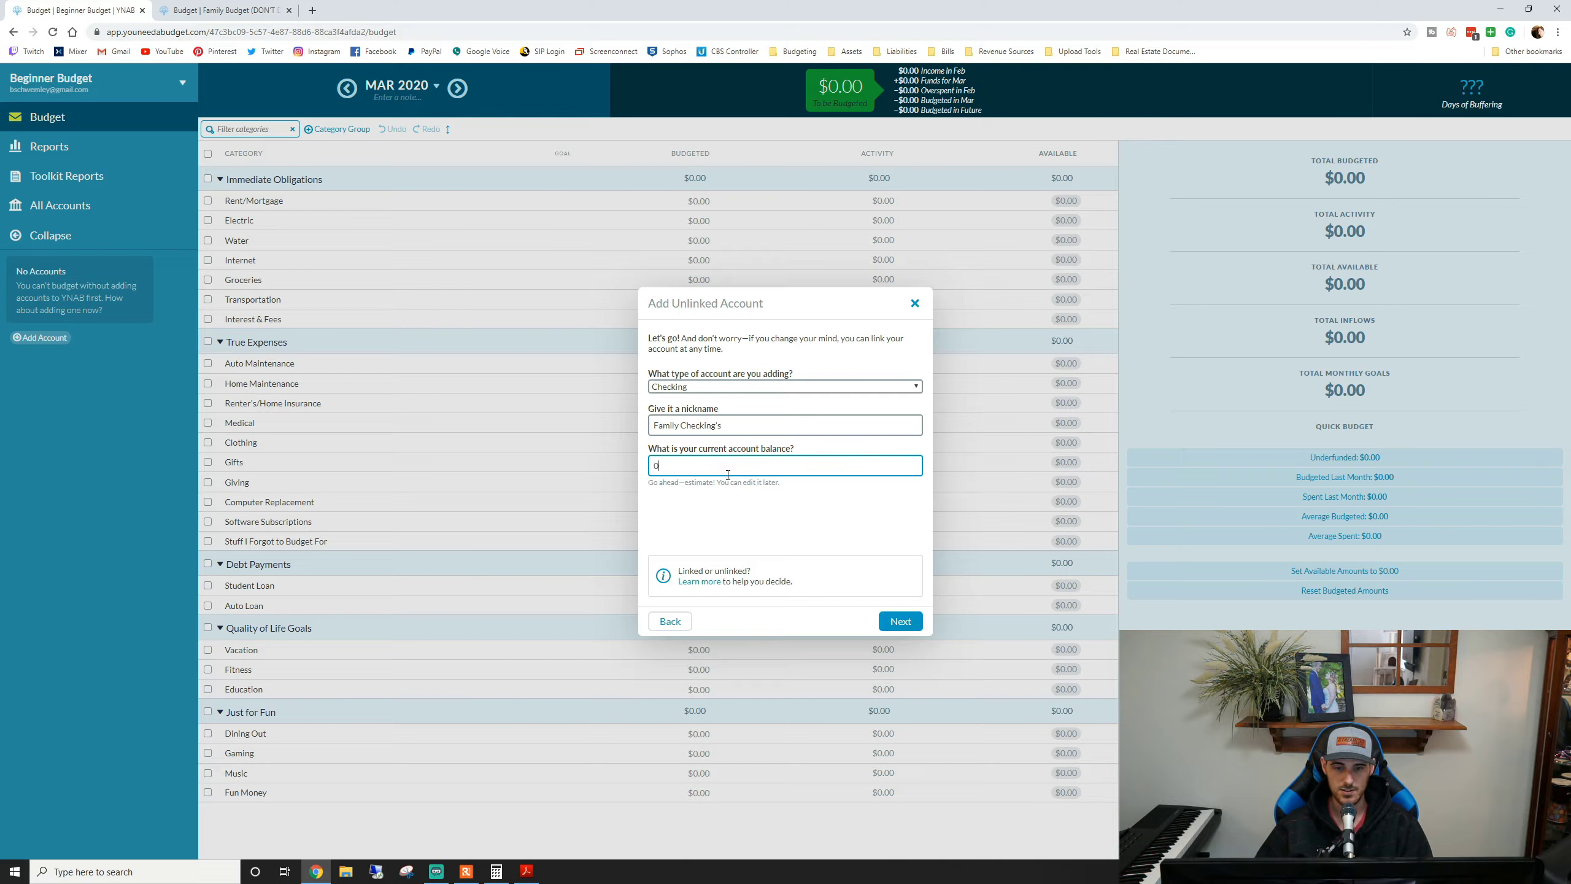
{"action": "left_click", "coordinate": [901, 620]}
{"action": "left_click", "coordinate": [881, 625]}
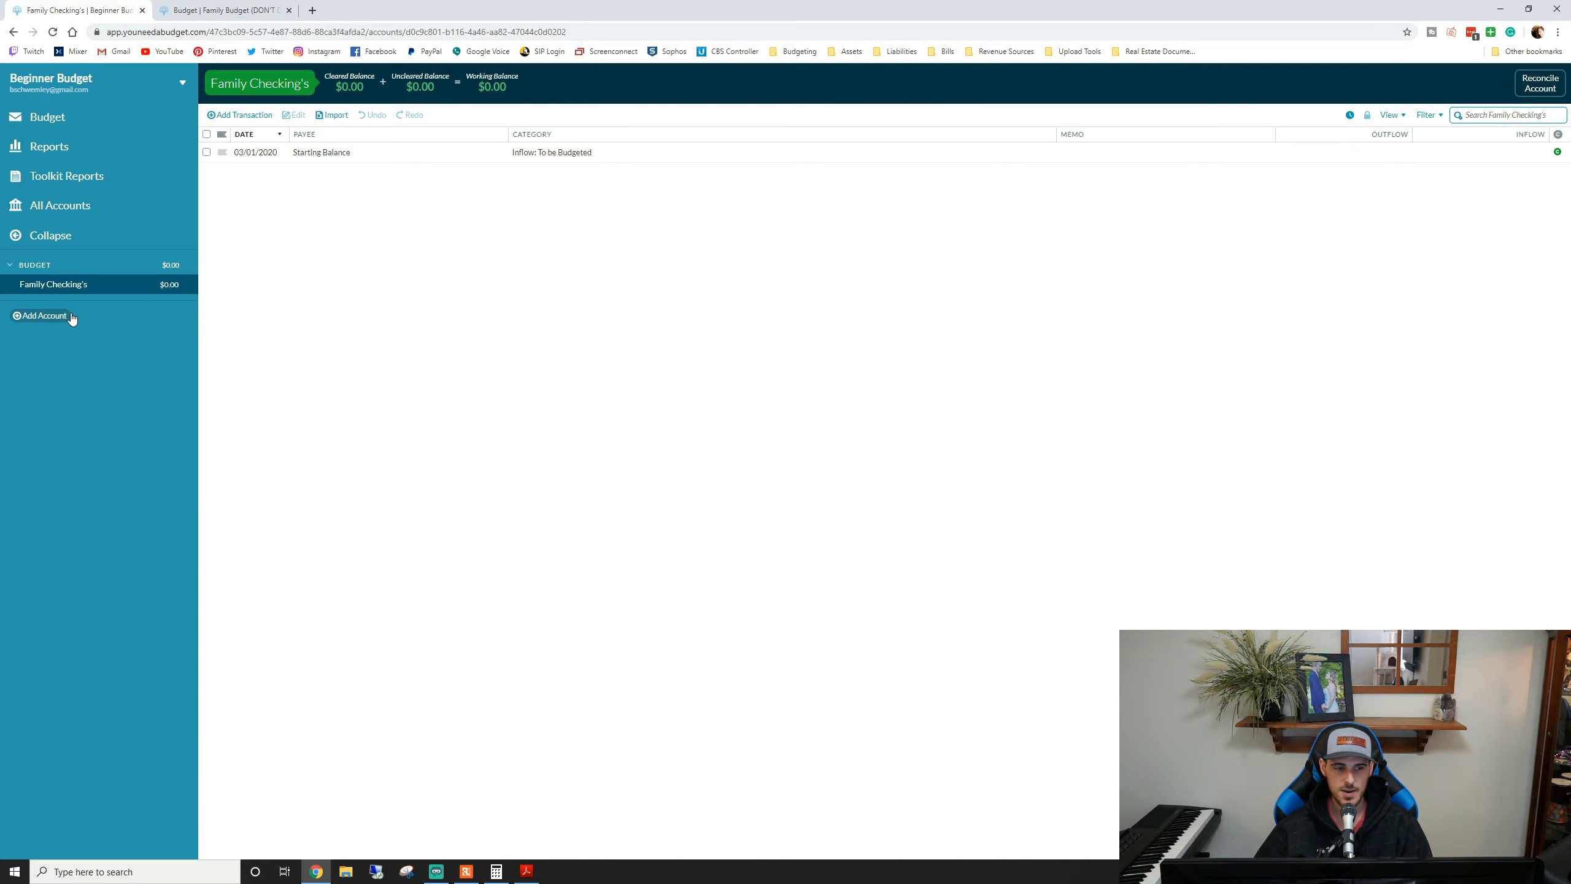
- Add an unlinked Savings account nicknamed Family Saving's with a current balance of 0
{"action": "left_click", "coordinate": [56, 315]}
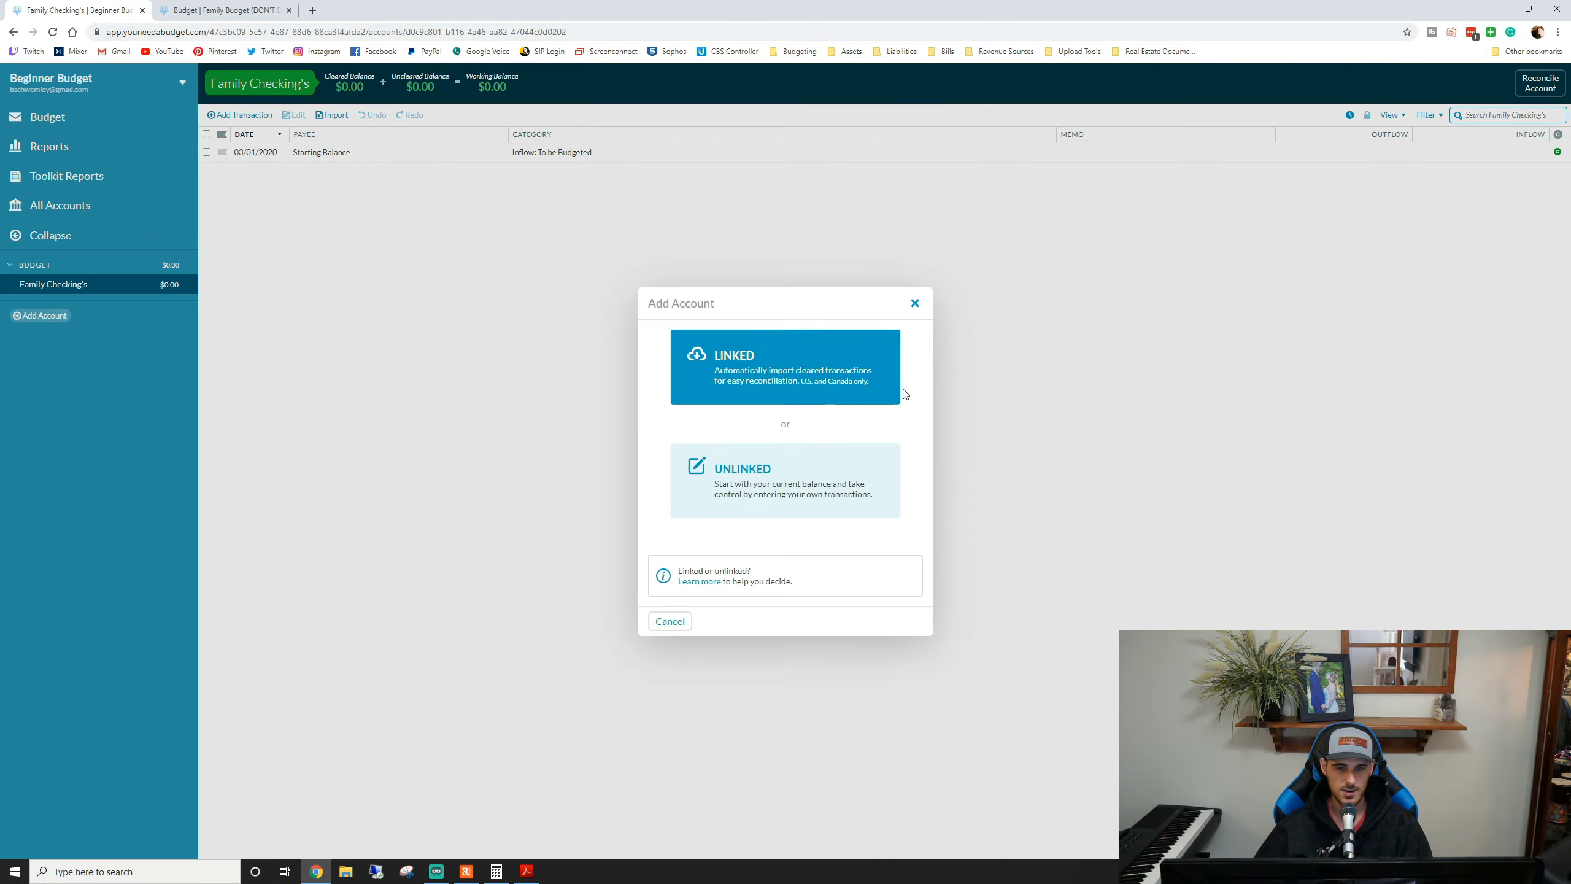
{"action": "left_click", "coordinate": [799, 492]}
{"action": "left_click", "coordinate": [681, 432]}
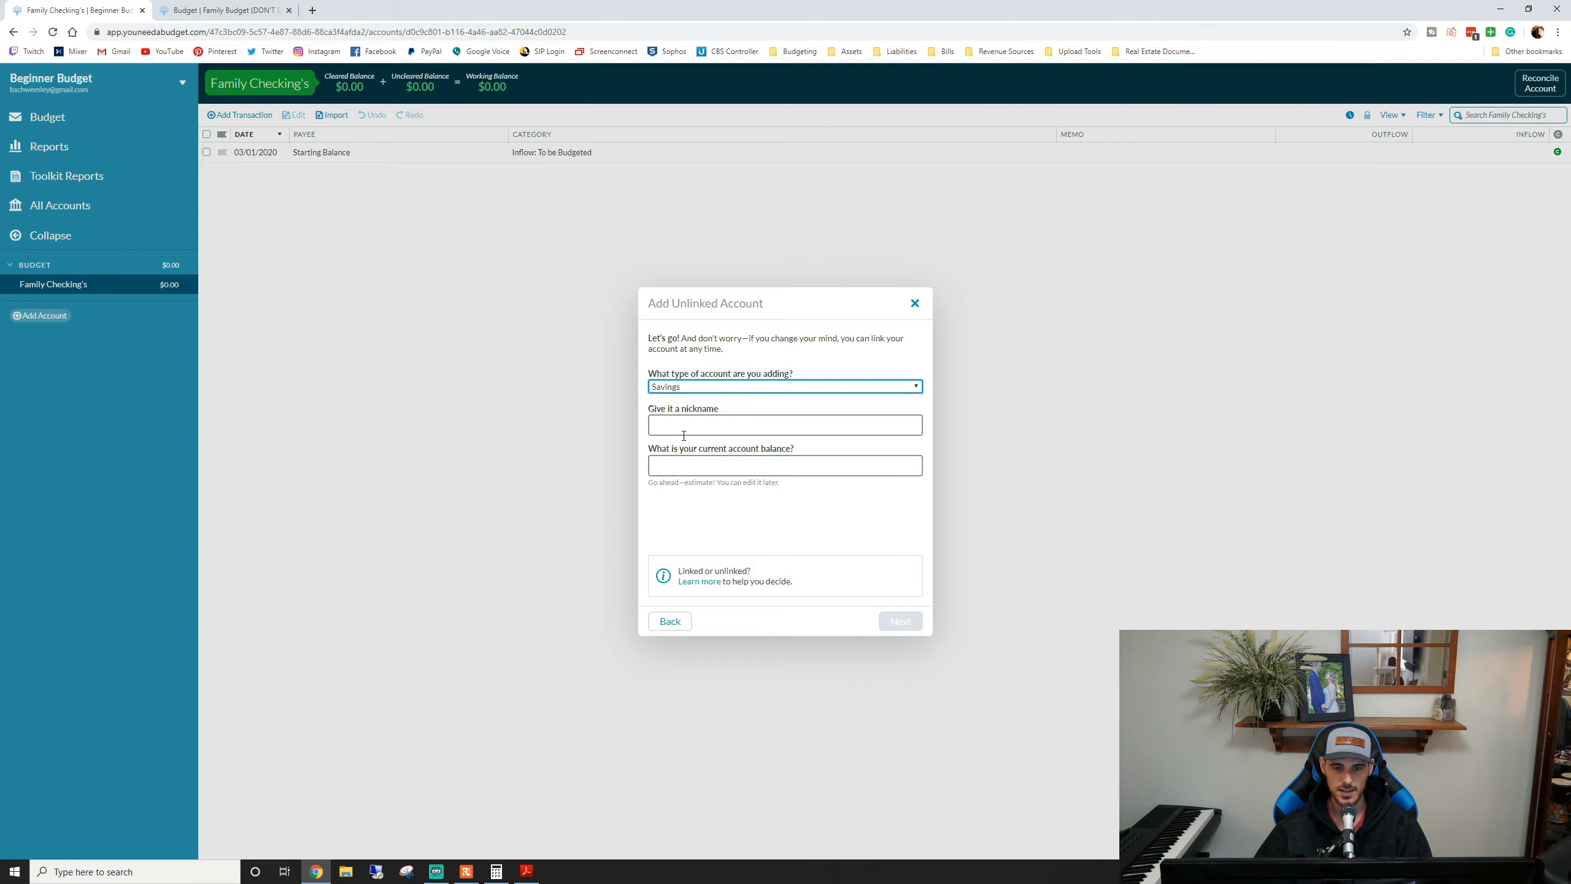
{"action": "left_click", "coordinate": [686, 428]}
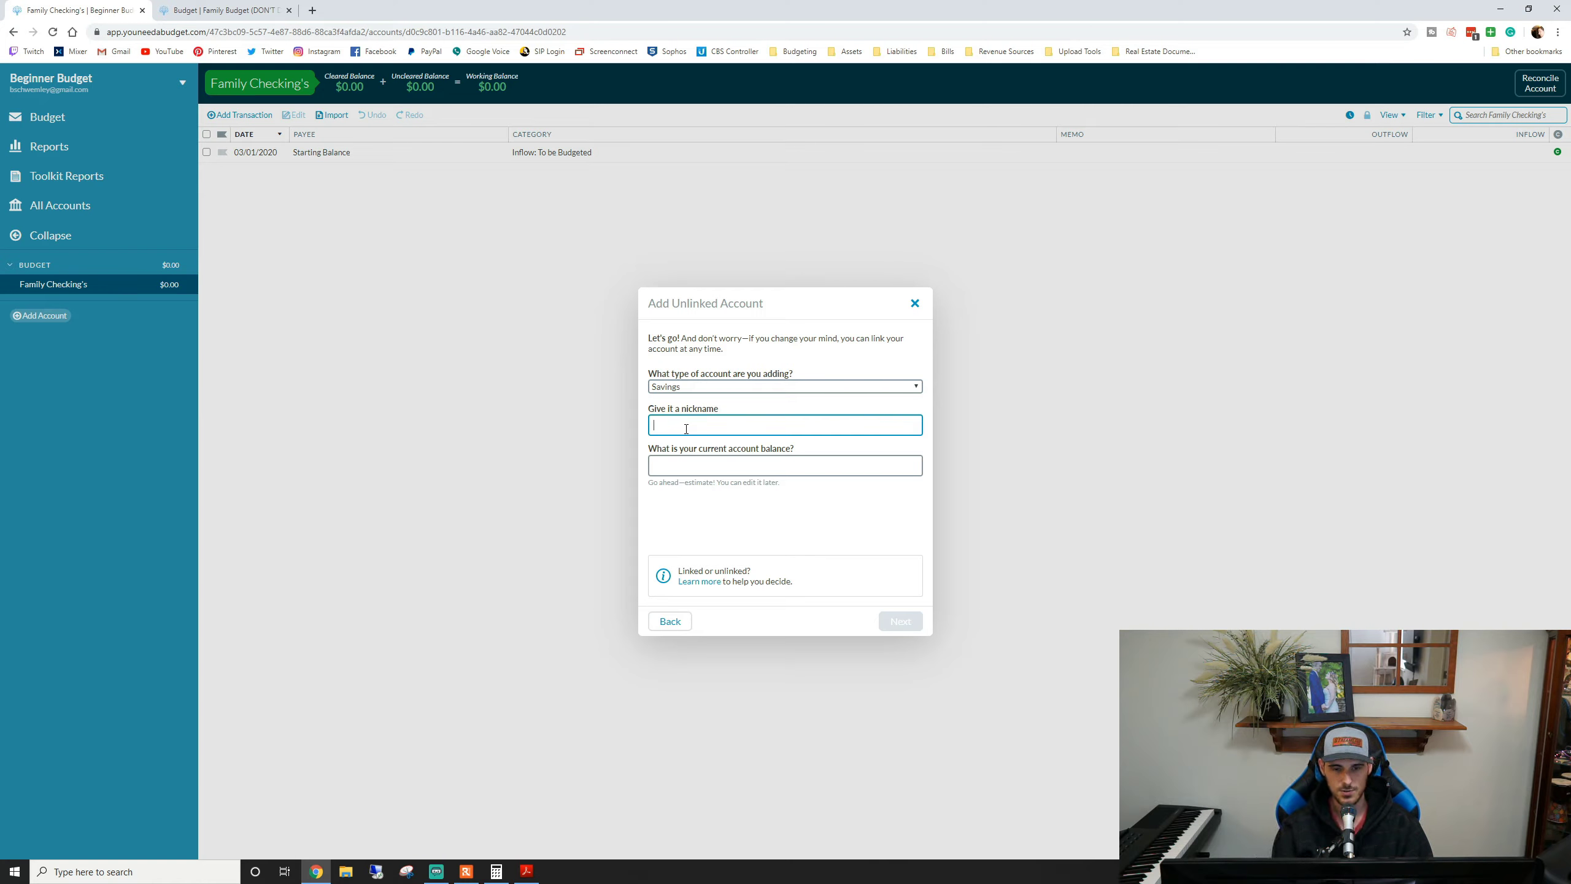
{"action": "type", "text": "Family"}
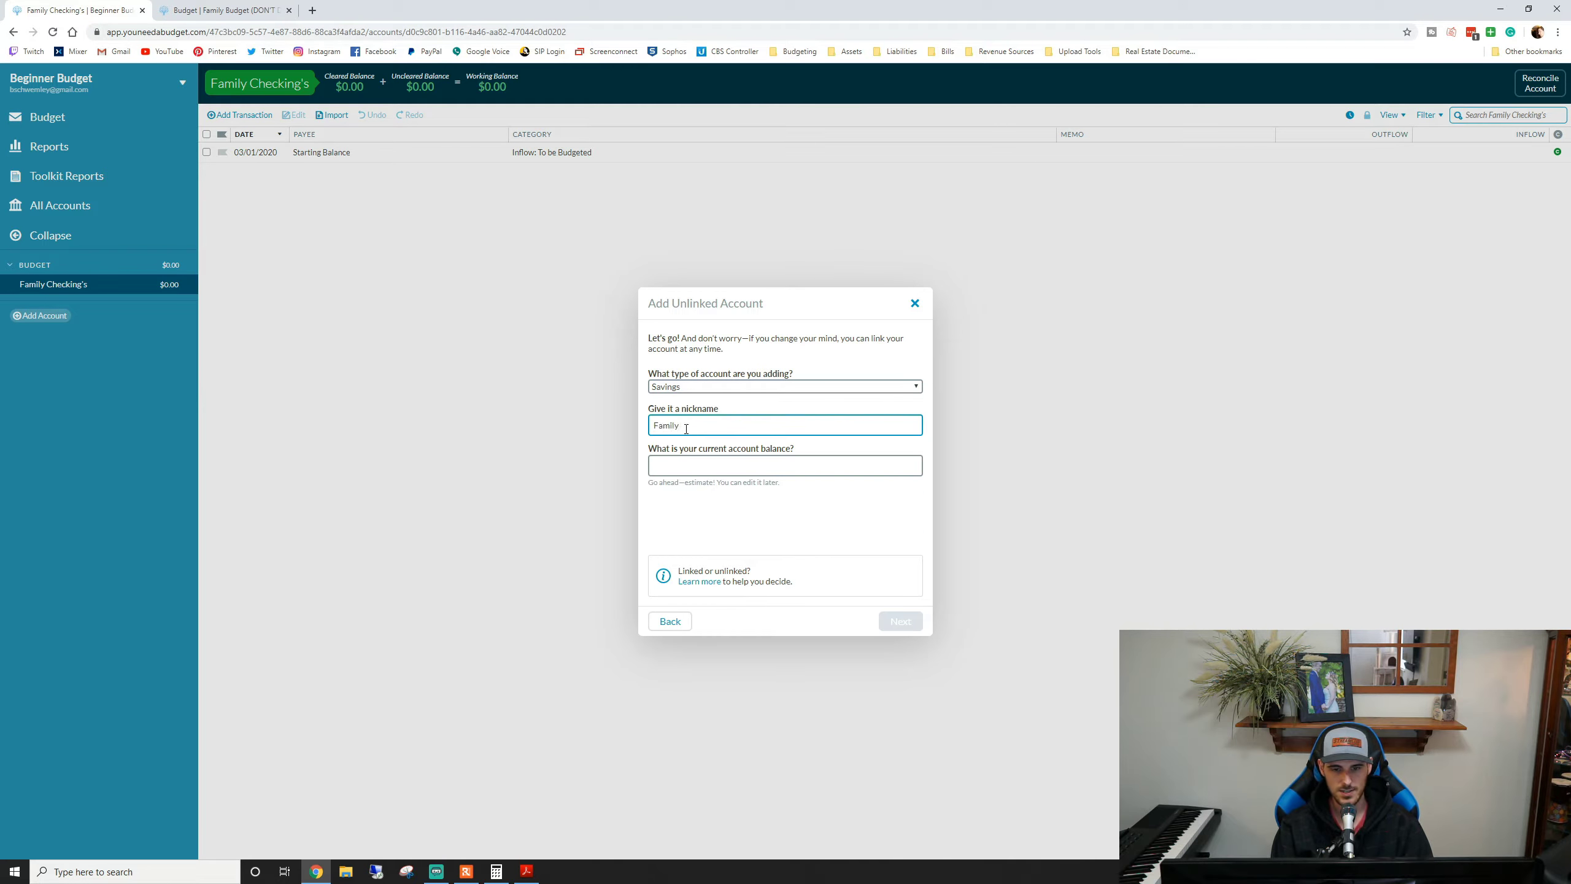
{"action": "type", "text": " Saving's"}
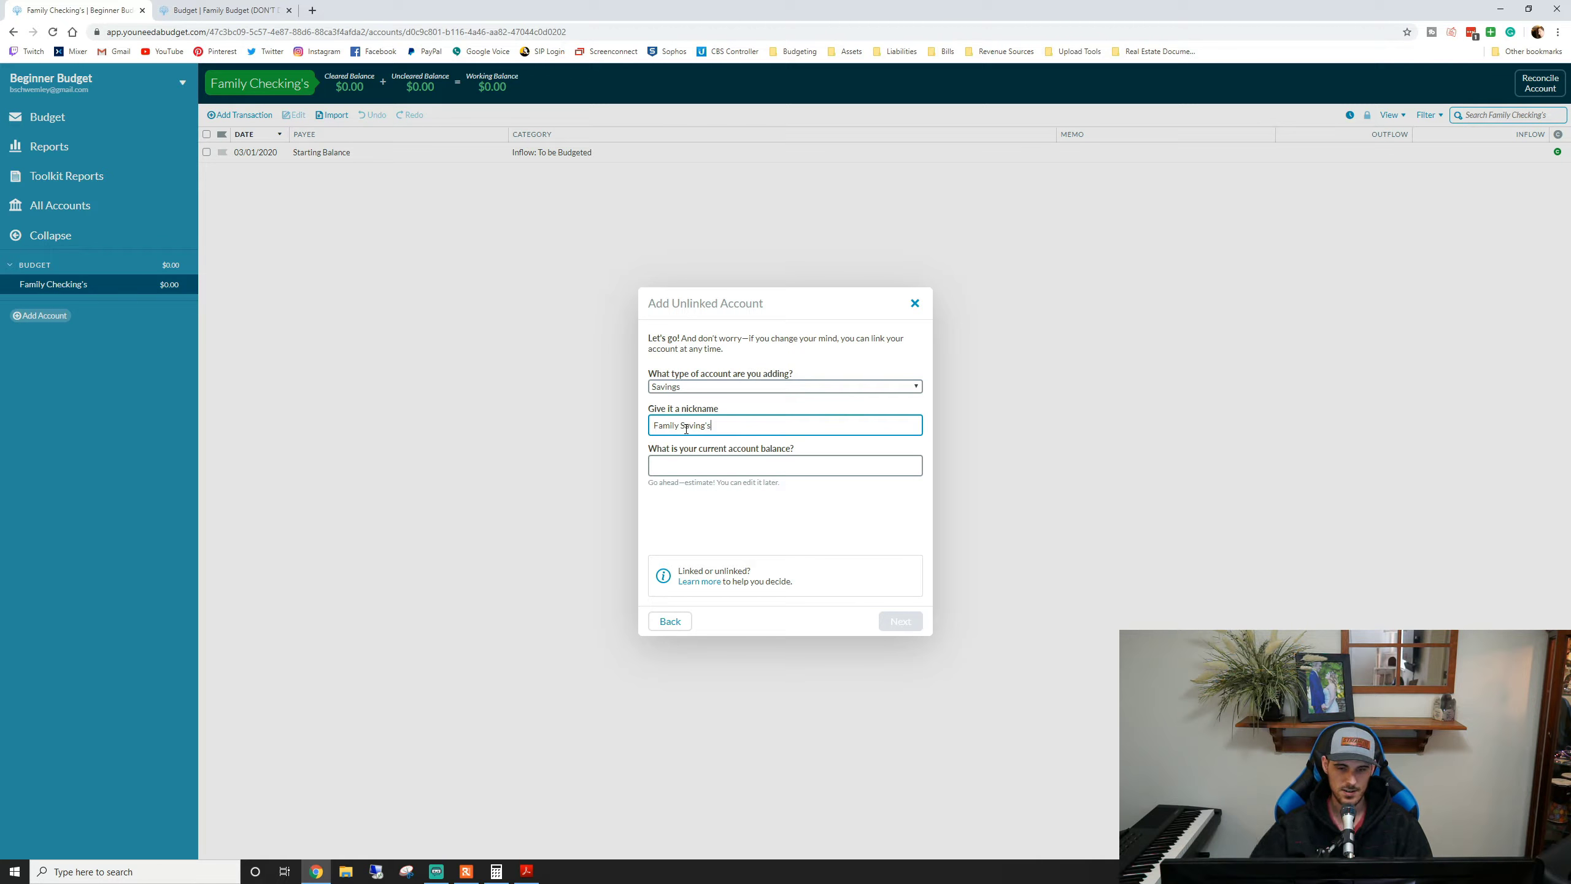
{"action": "key", "text": "Tab"}
{"action": "type", "text": "0"}
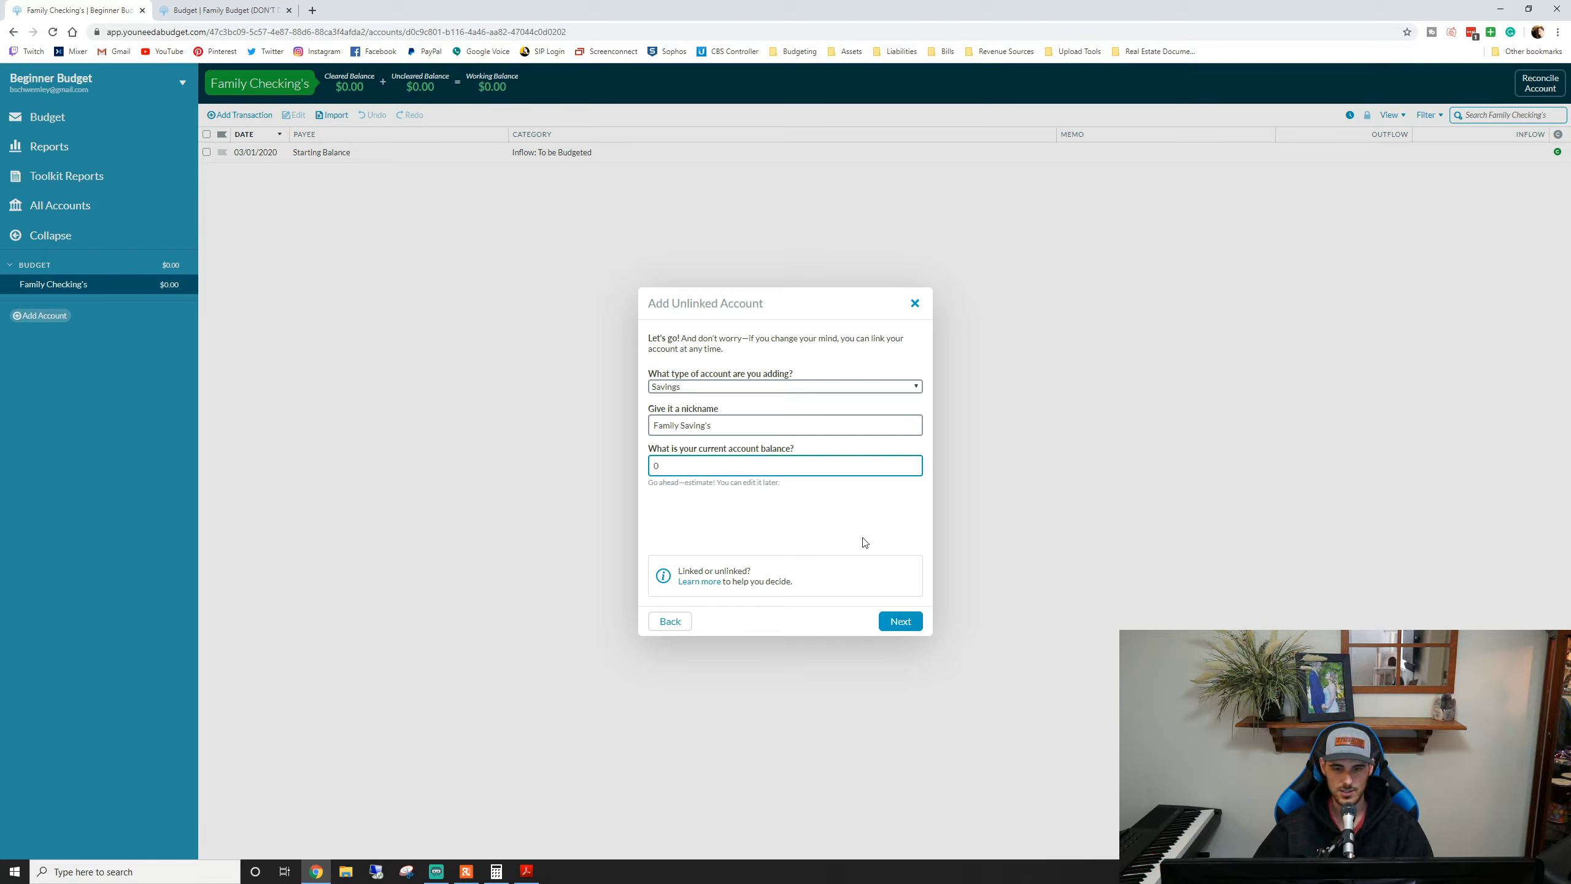
{"action": "left_click", "coordinate": [891, 618]}
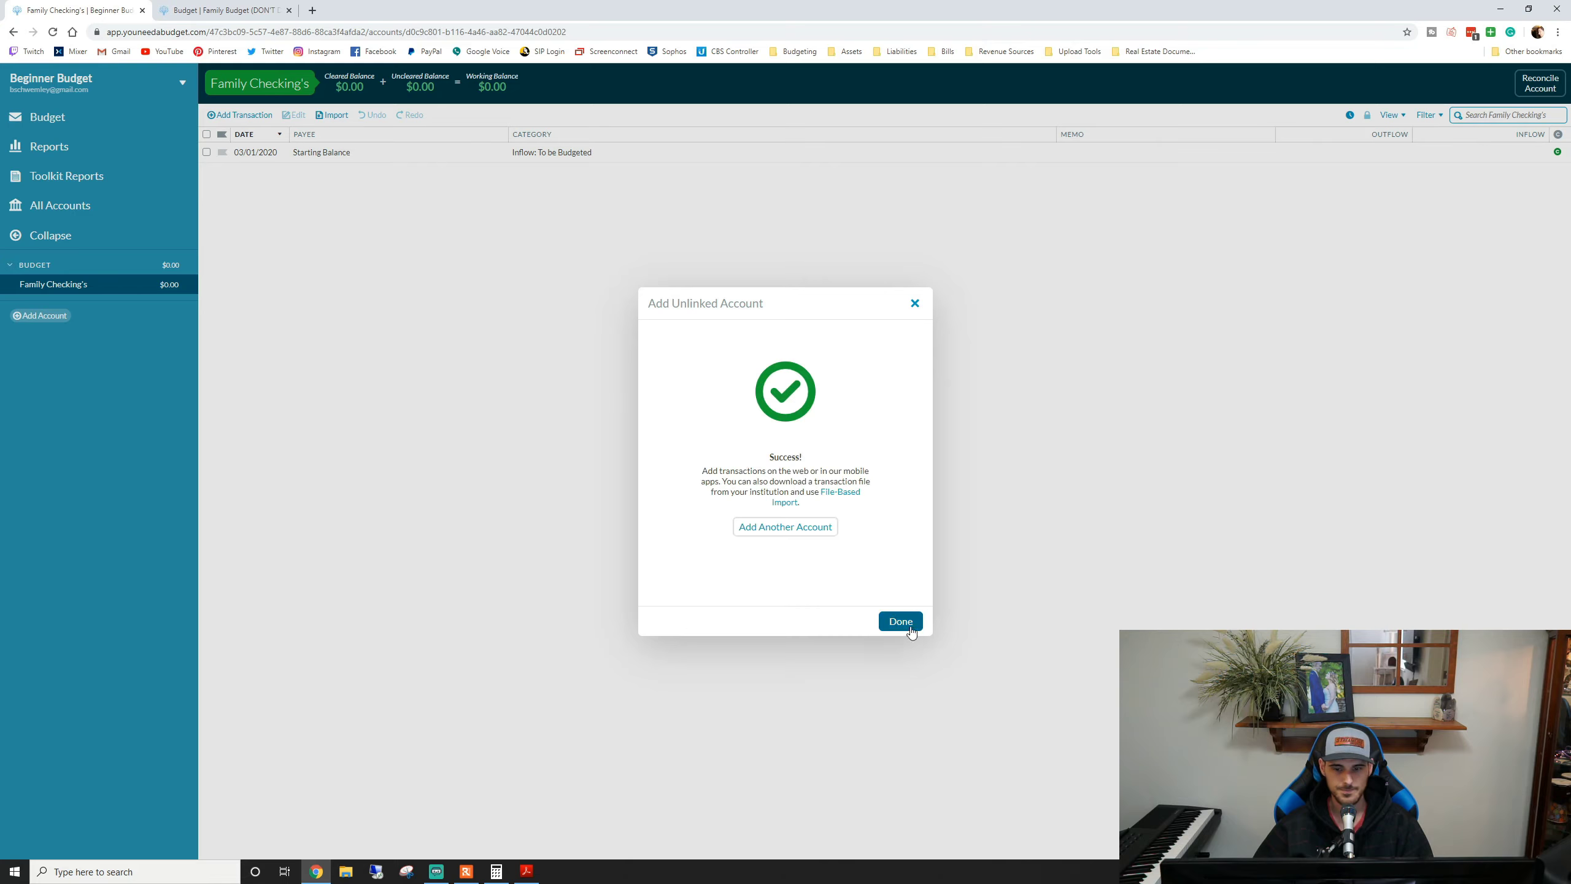
{"action": "left_click", "coordinate": [909, 626]}
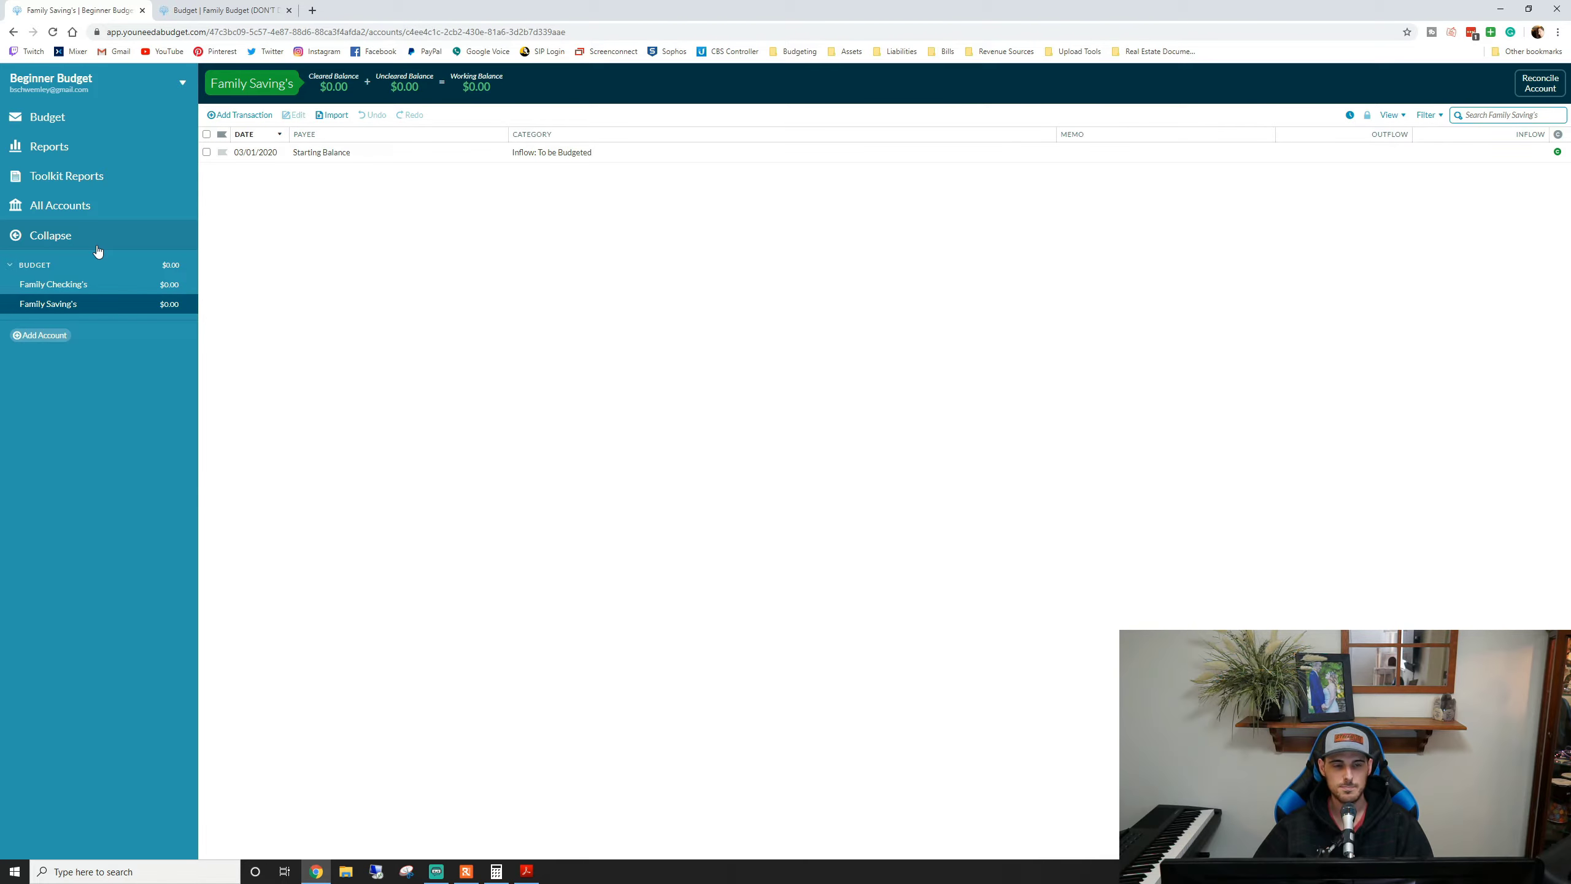
- Return to the March 2020 budget, then switch to Calculator and divide its current result by 2
{"action": "left_click", "coordinate": [51, 117]}
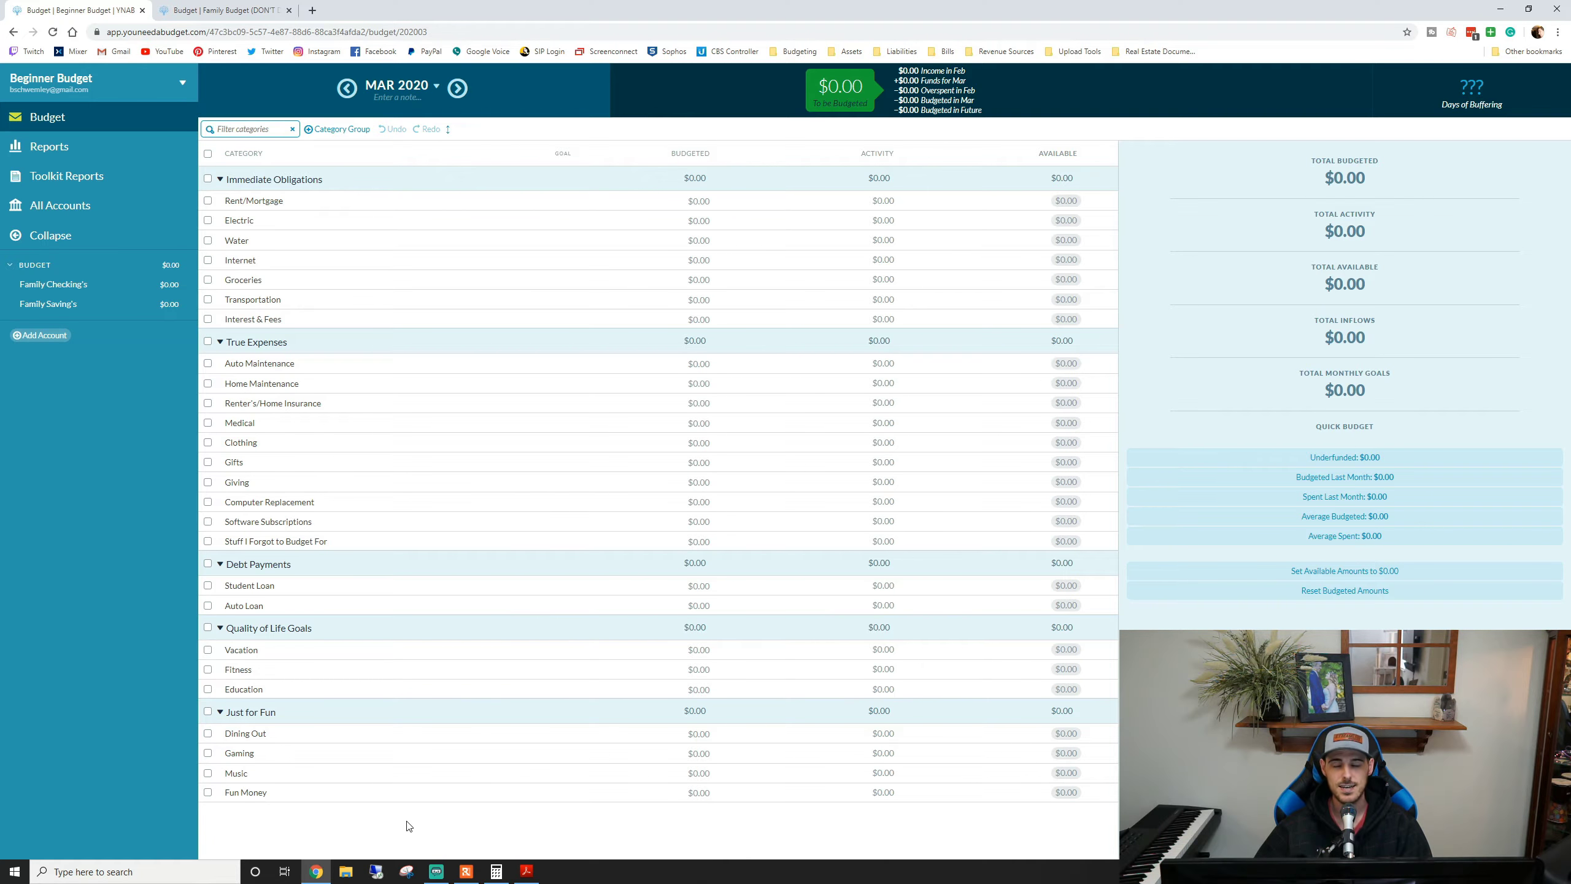
{"action": "left_click", "coordinate": [504, 871]}
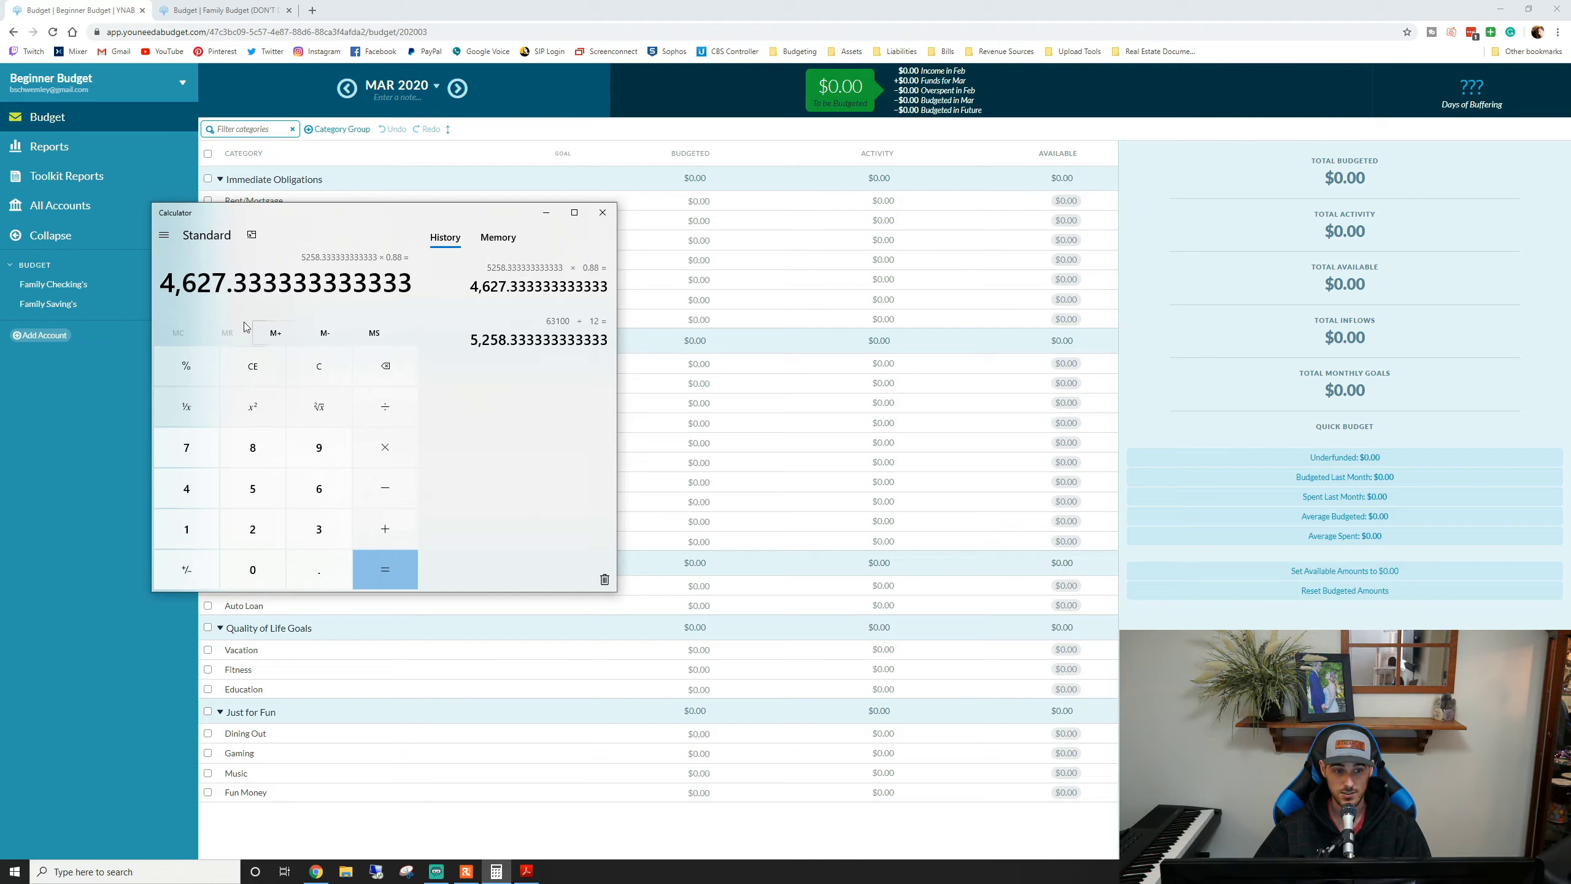
{"action": "left_click", "coordinate": [384, 406]}
{"action": "left_click", "coordinate": [252, 528]}
{"action": "left_click", "coordinate": [380, 570]}
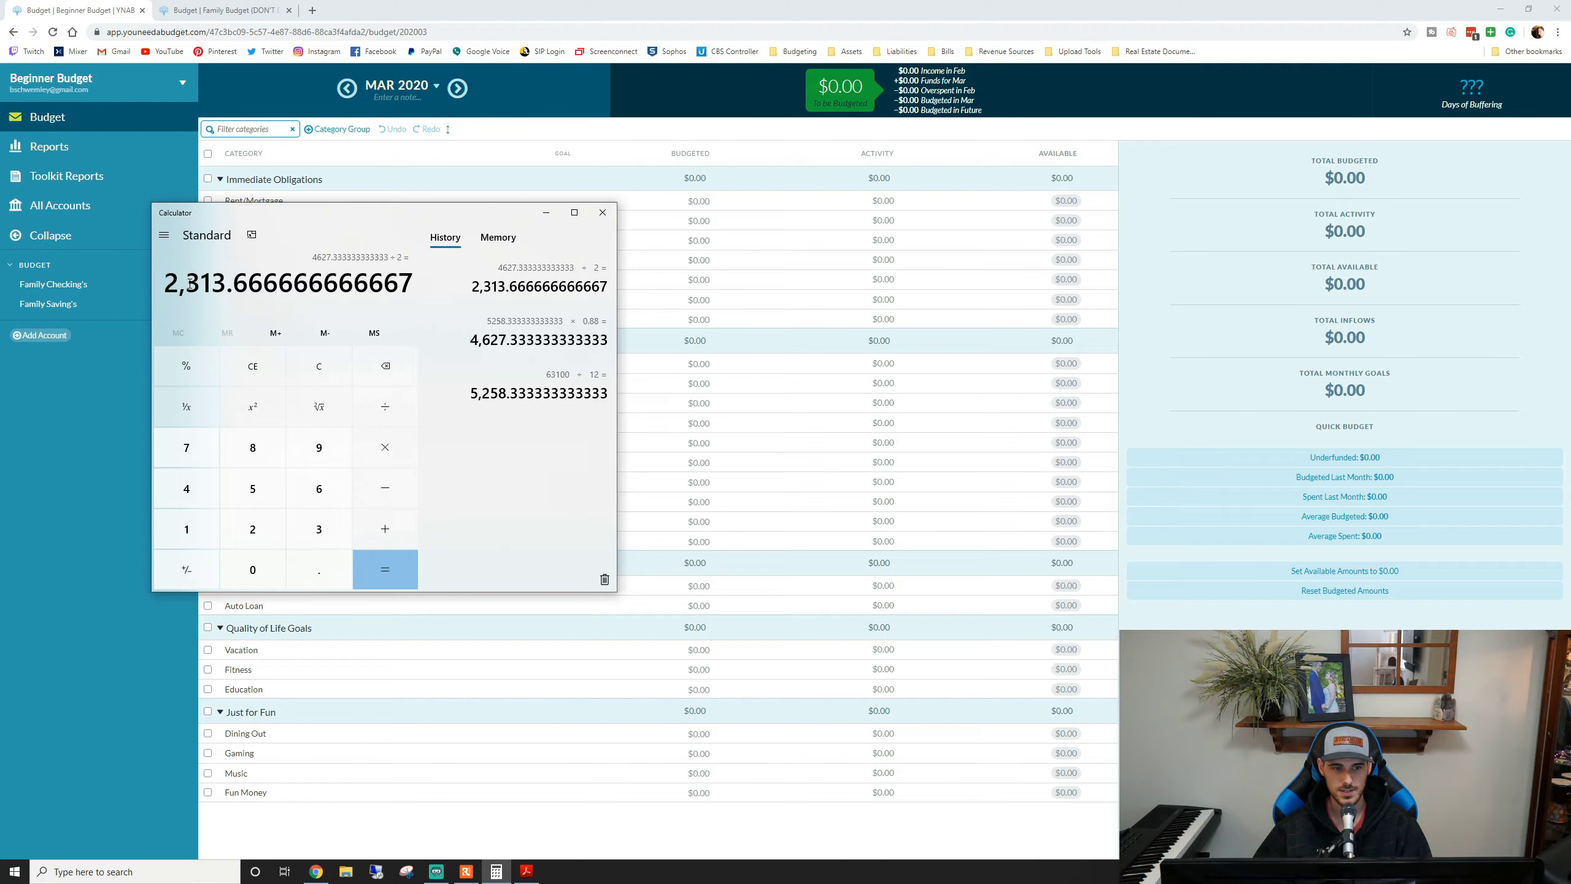
{"action": "left_click", "coordinate": [560, 374]}
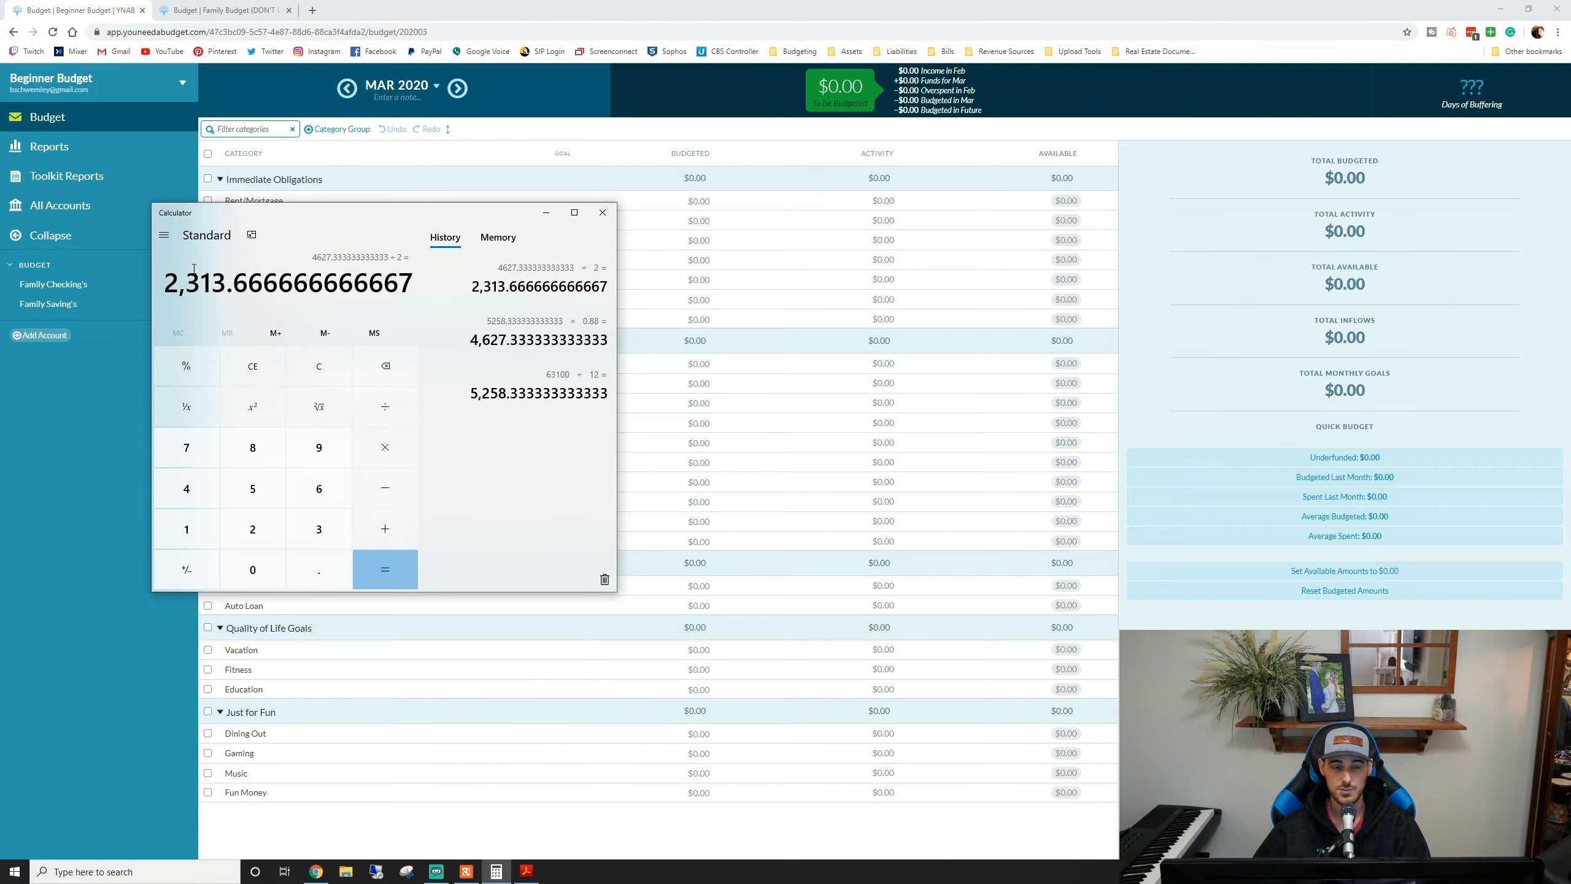
{"action": "left_click", "coordinate": [117, 557]}
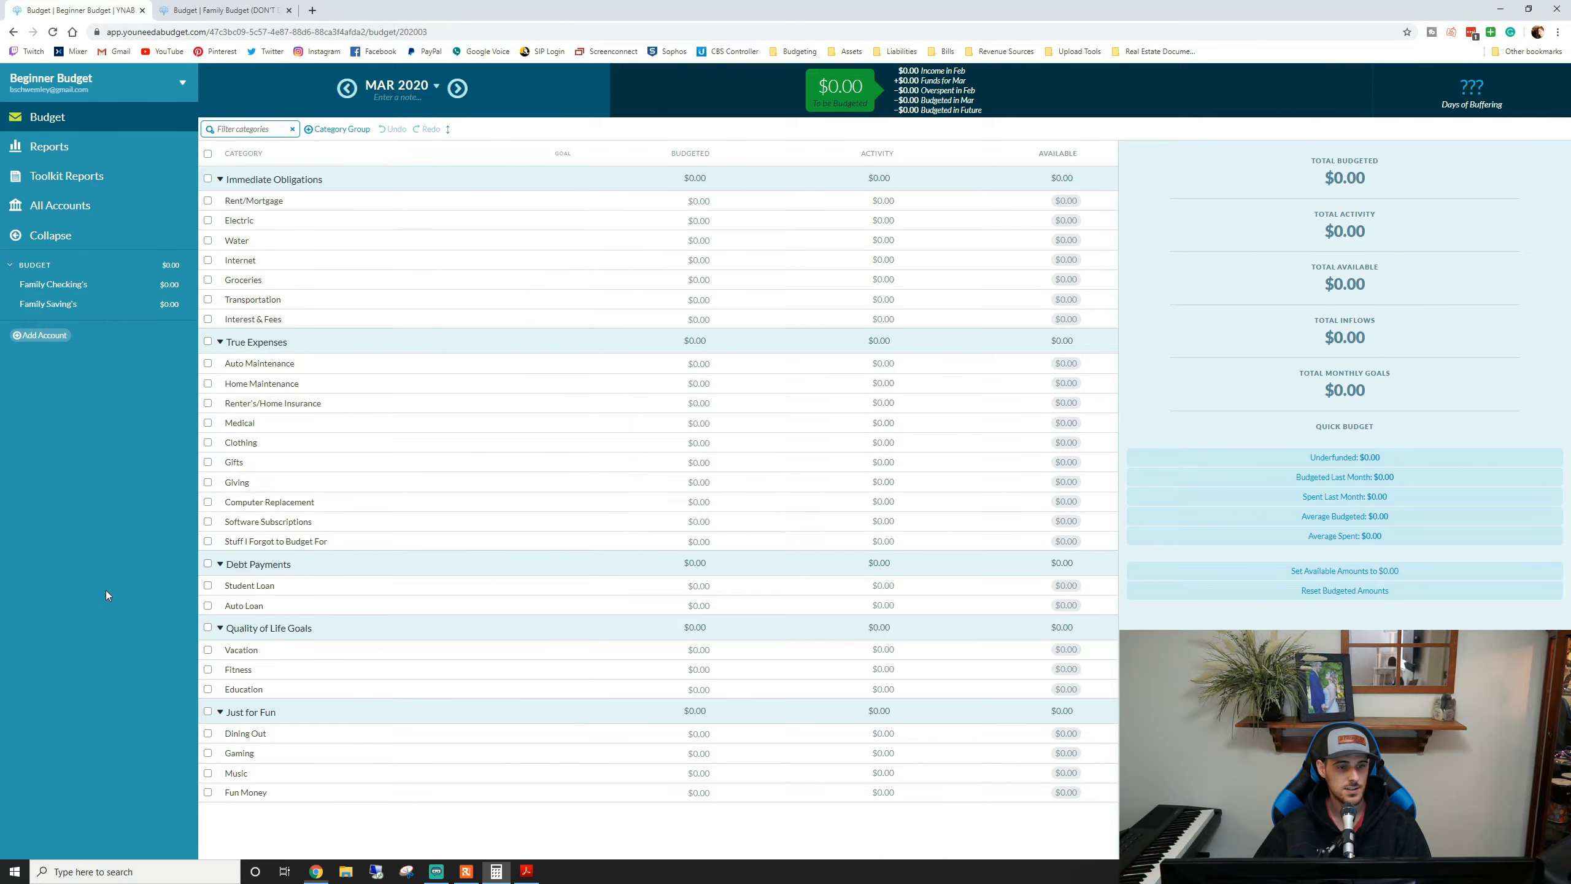
- Start a 03/01/2020 transaction in Family Checking's with payee Work Place and category Inflow: To be Budgeted
{"action": "left_click", "coordinate": [105, 286]}
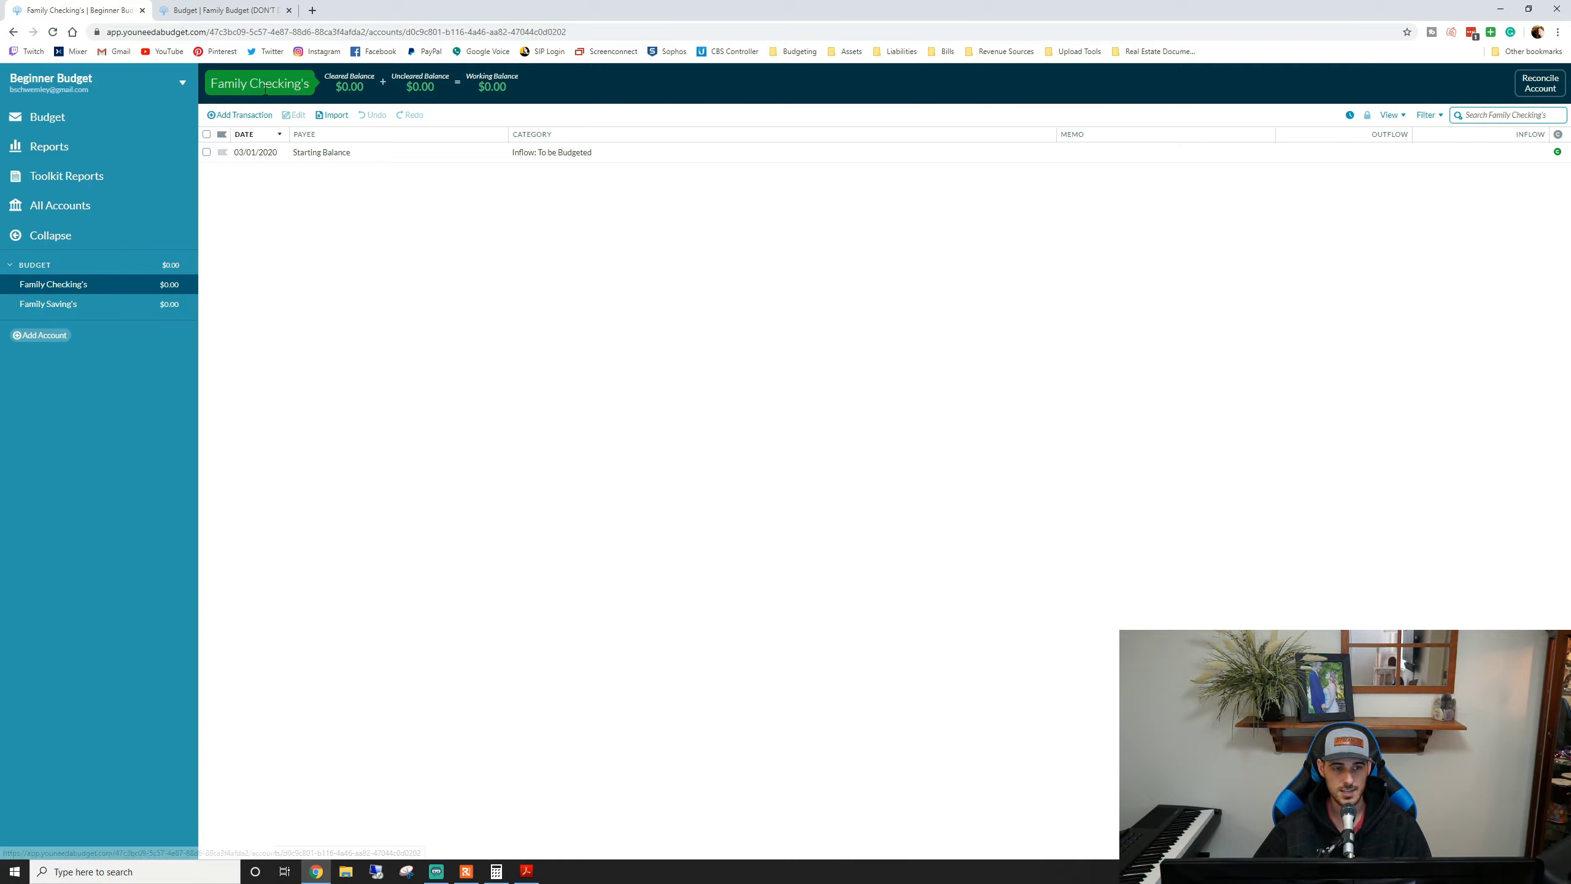
{"action": "left_click", "coordinate": [254, 118]}
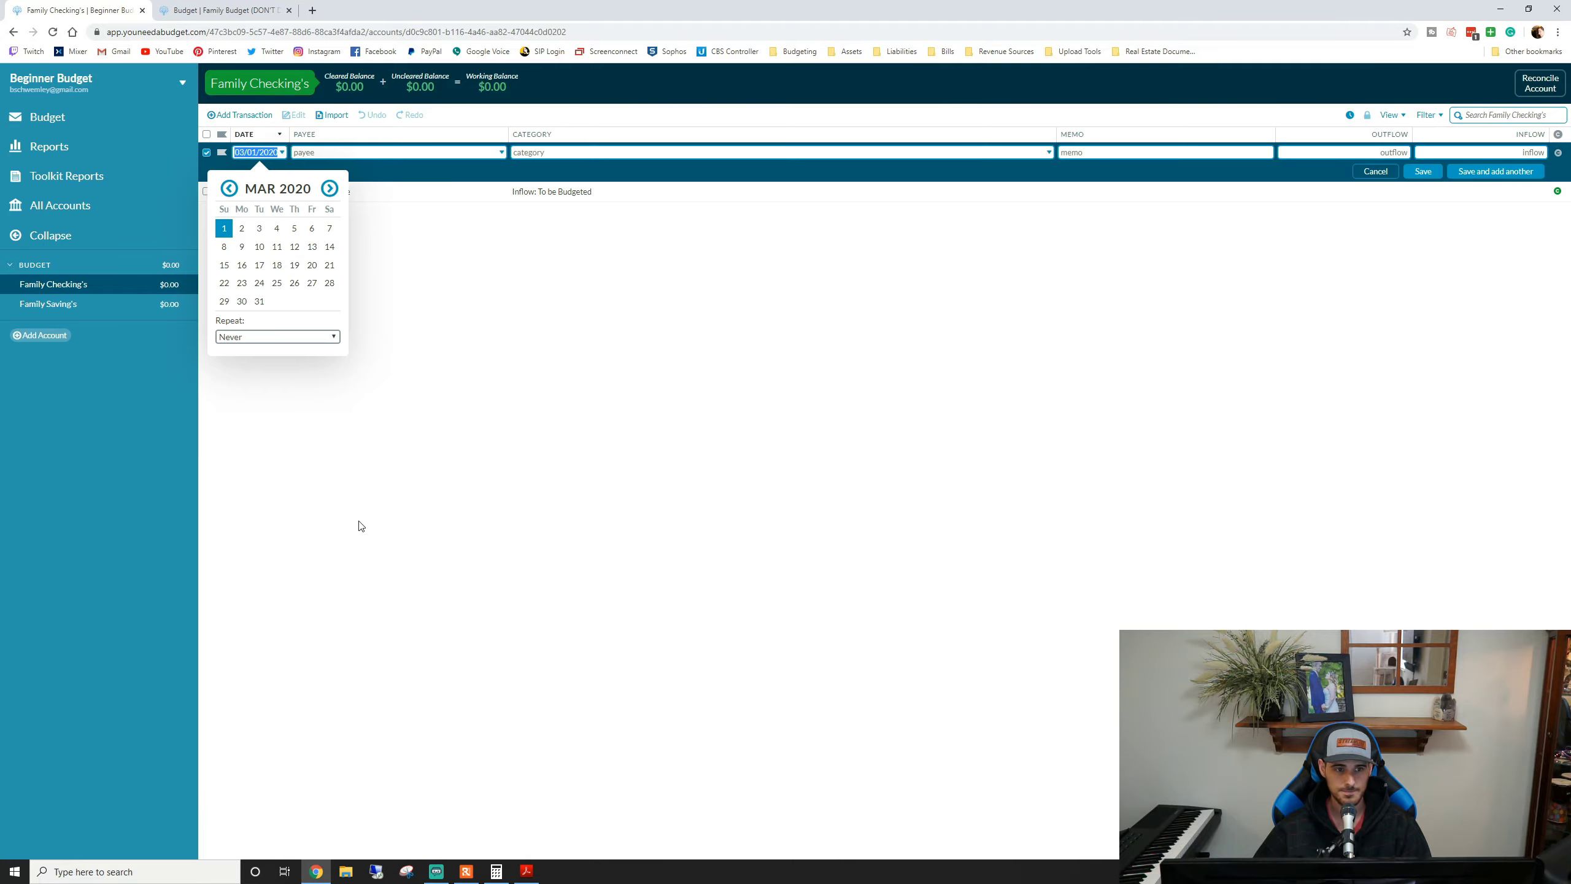
{"action": "left_click", "coordinate": [386, 250]}
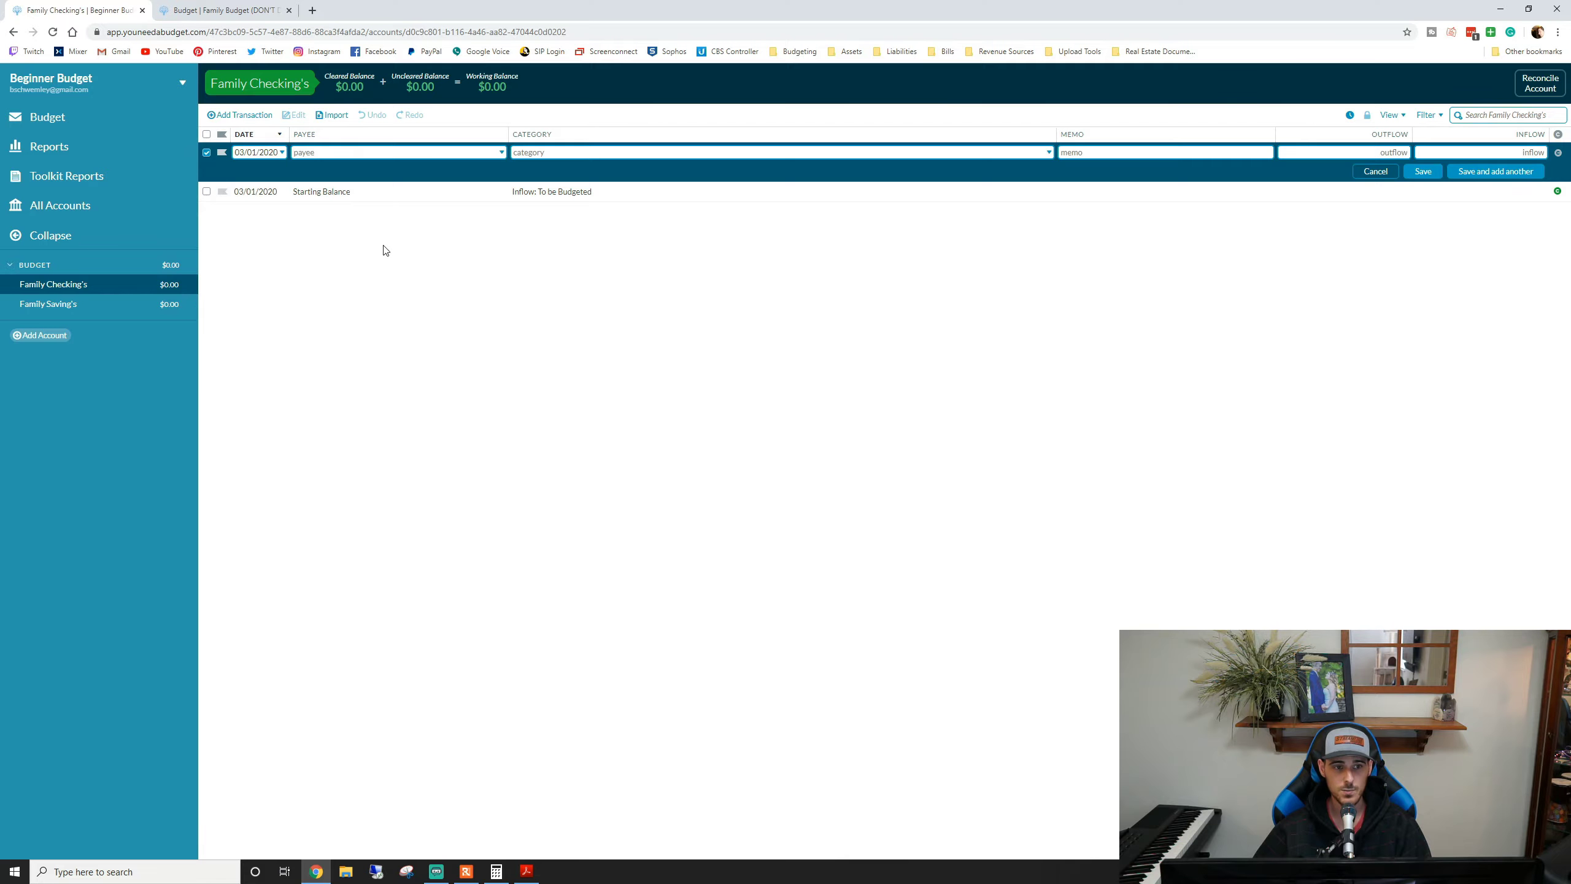
{"action": "left_click", "coordinate": [302, 151]}
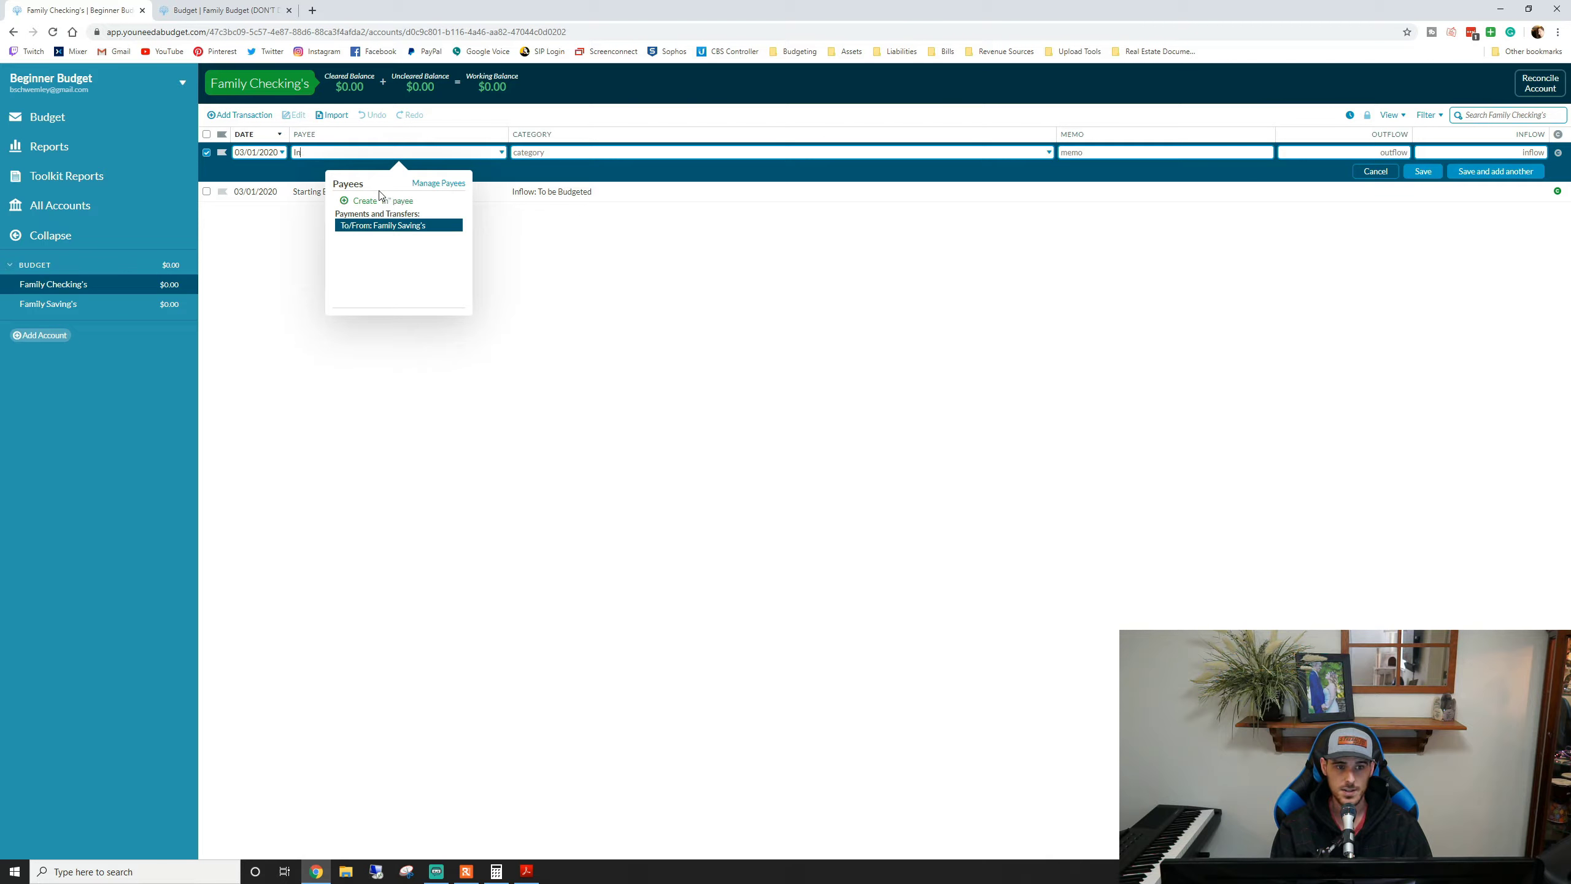
{"action": "type", "text": "Work Place"}
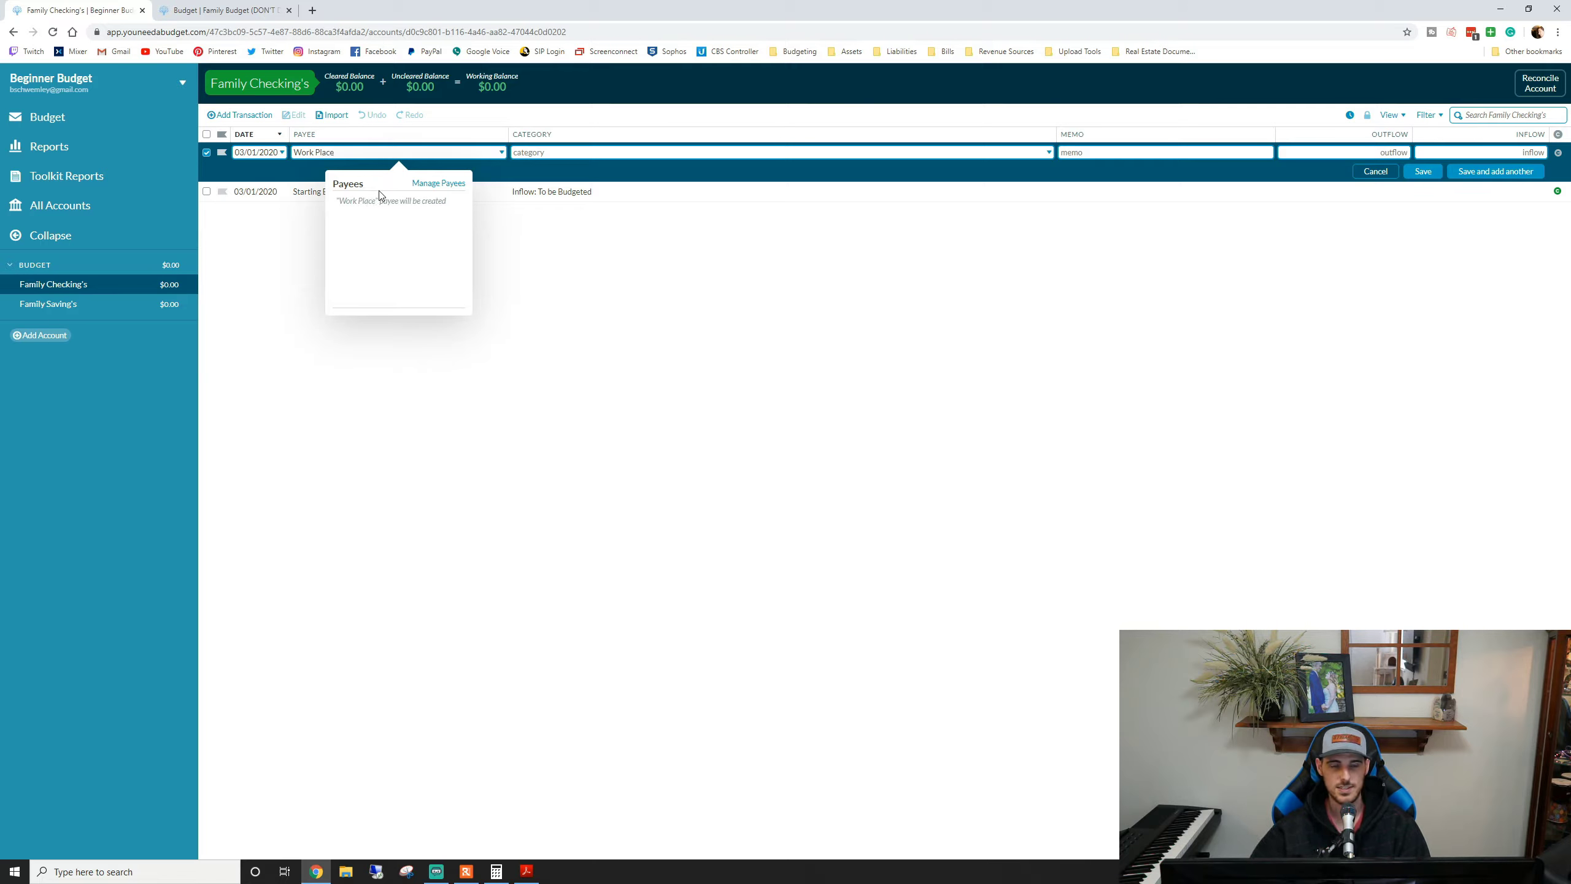
{"action": "left_click", "coordinate": [551, 152]}
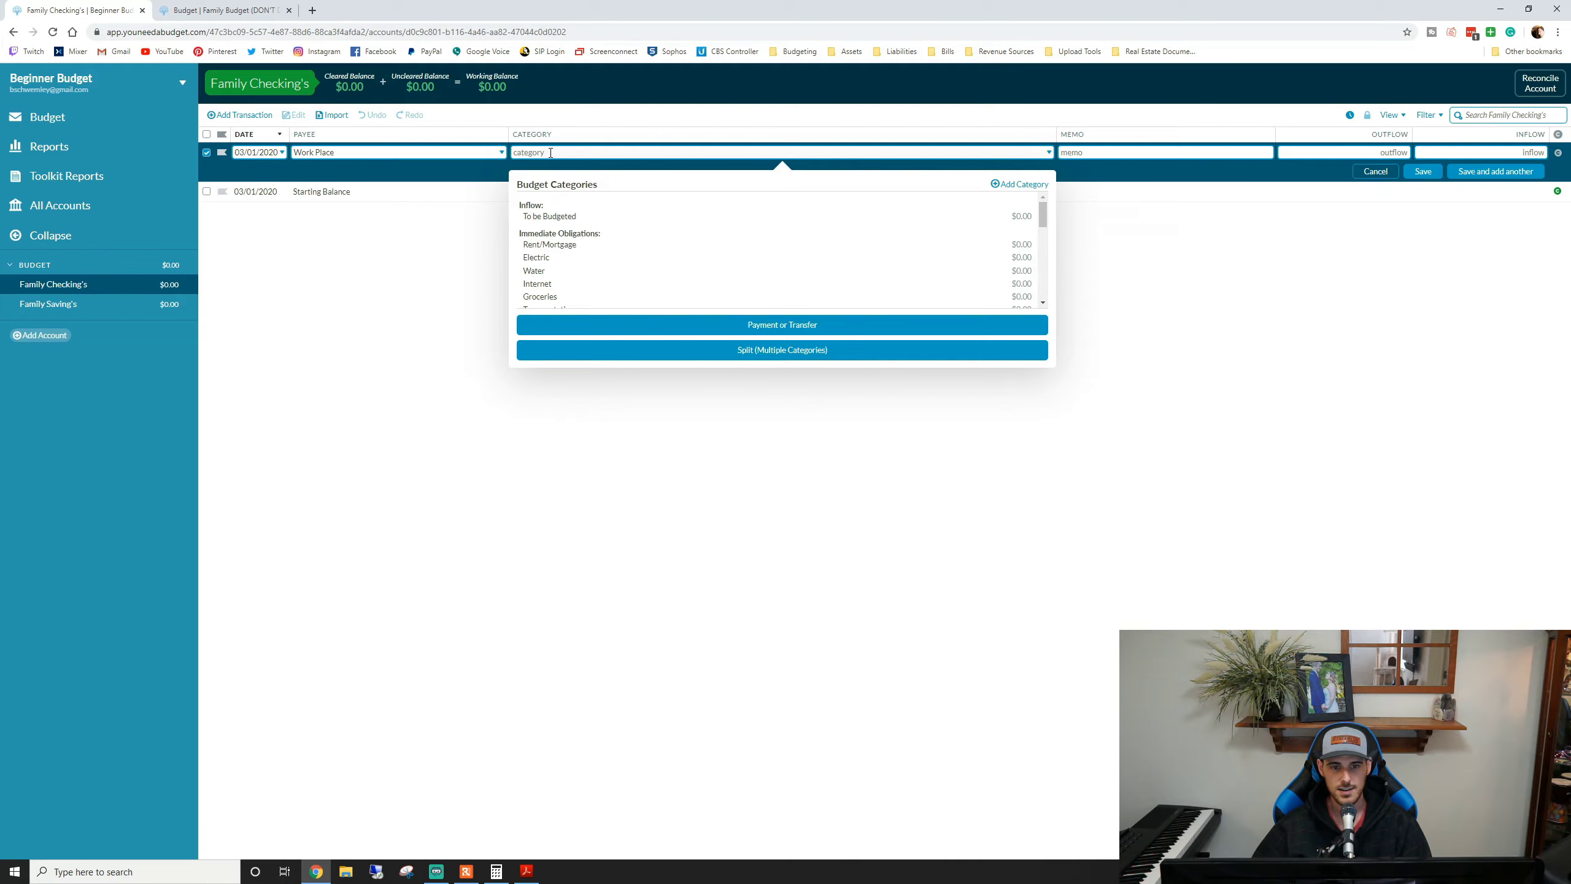
{"action": "left_click", "coordinate": [563, 218]}
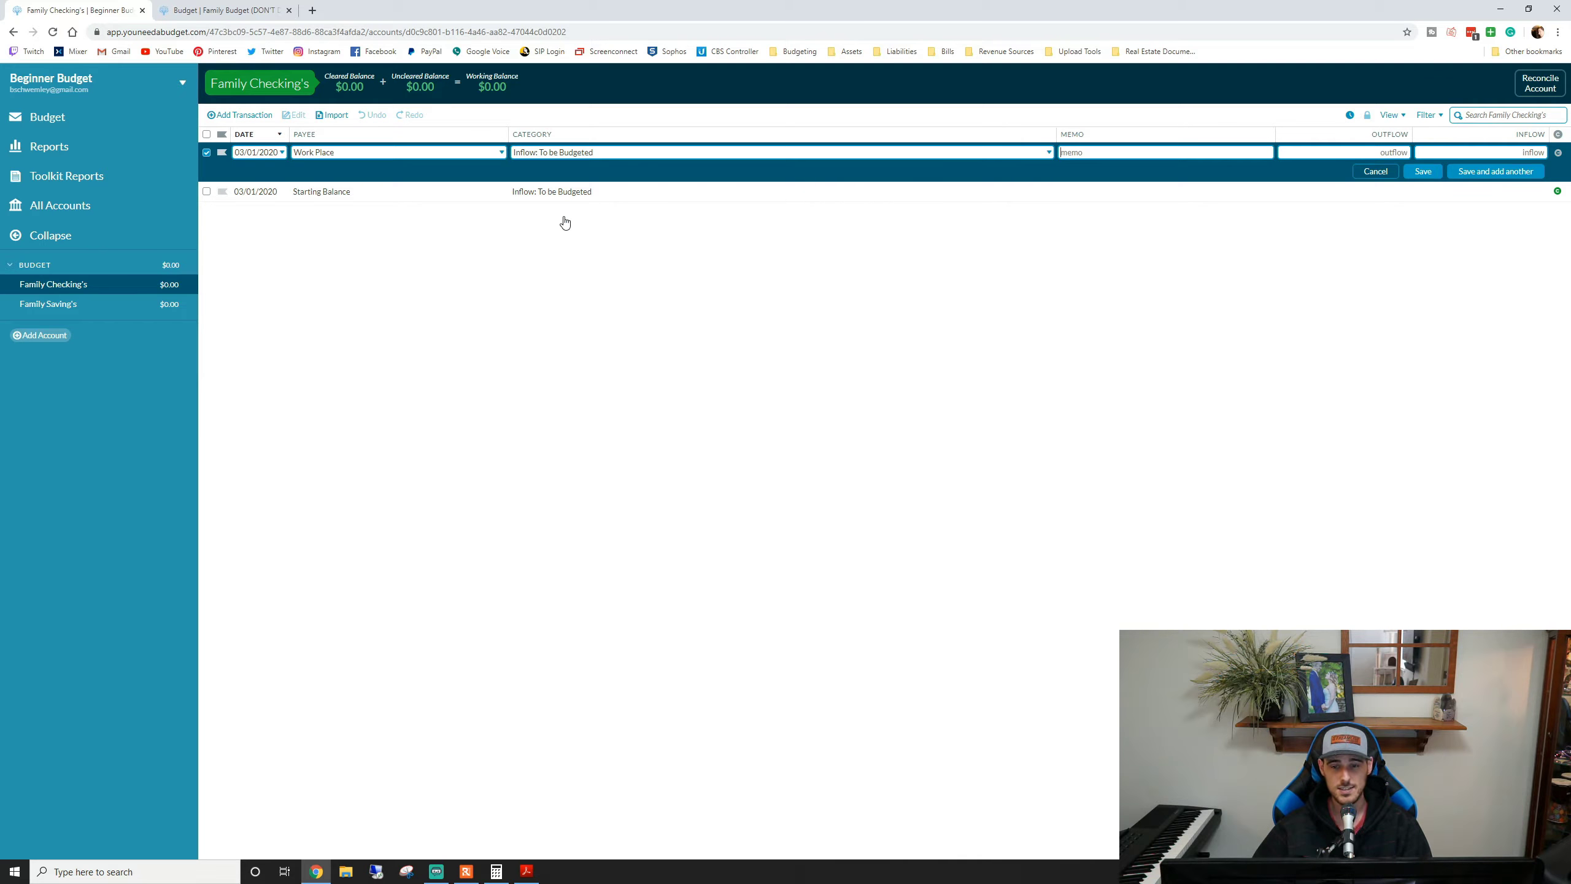
- Give the Work Place transaction the memo Paycheck and an inflow of 2313, checking Calculator for the amount, and save it
{"action": "left_click", "coordinate": [1199, 153]}
{"action": "type", "text": "Paycheck"}
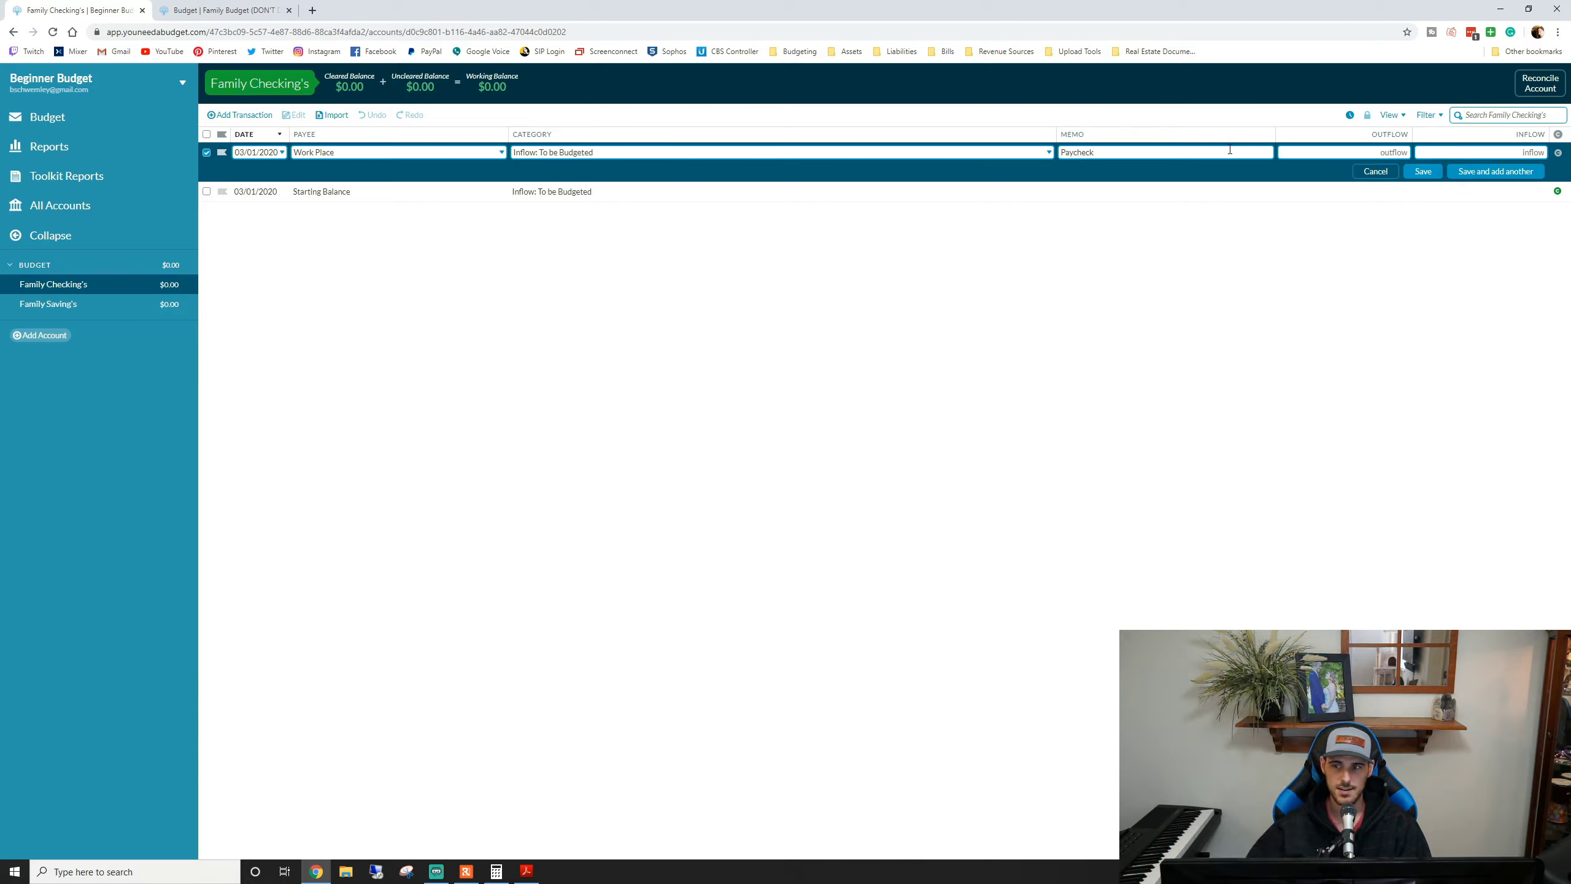
{"action": "left_click", "coordinate": [1483, 151]}
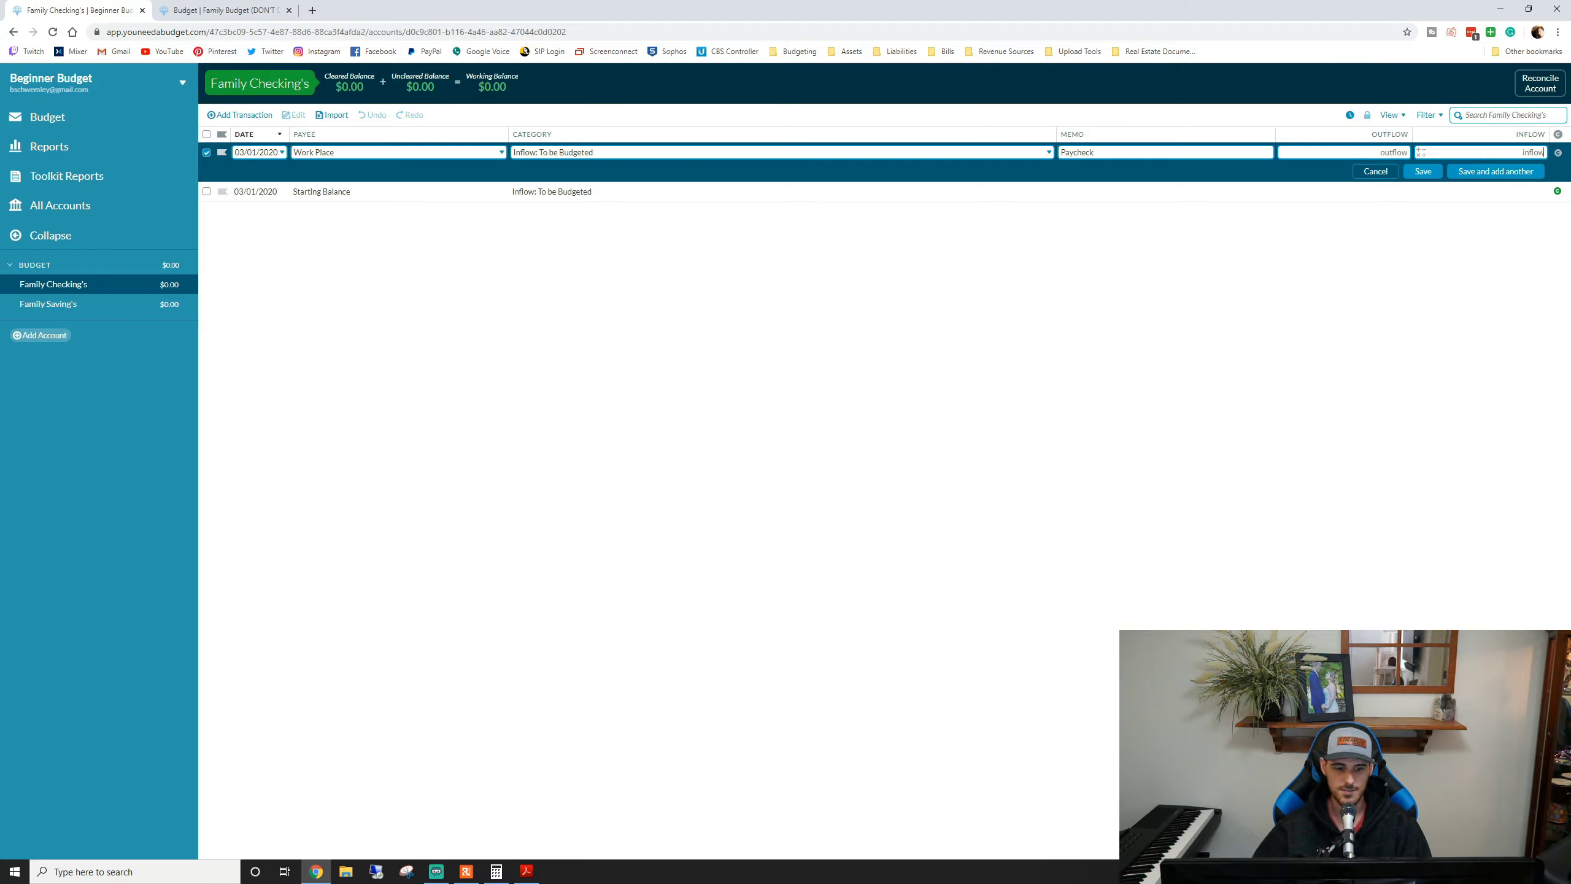
{"action": "left_click", "coordinate": [496, 872]}
{"action": "left_click", "coordinate": [496, 871]}
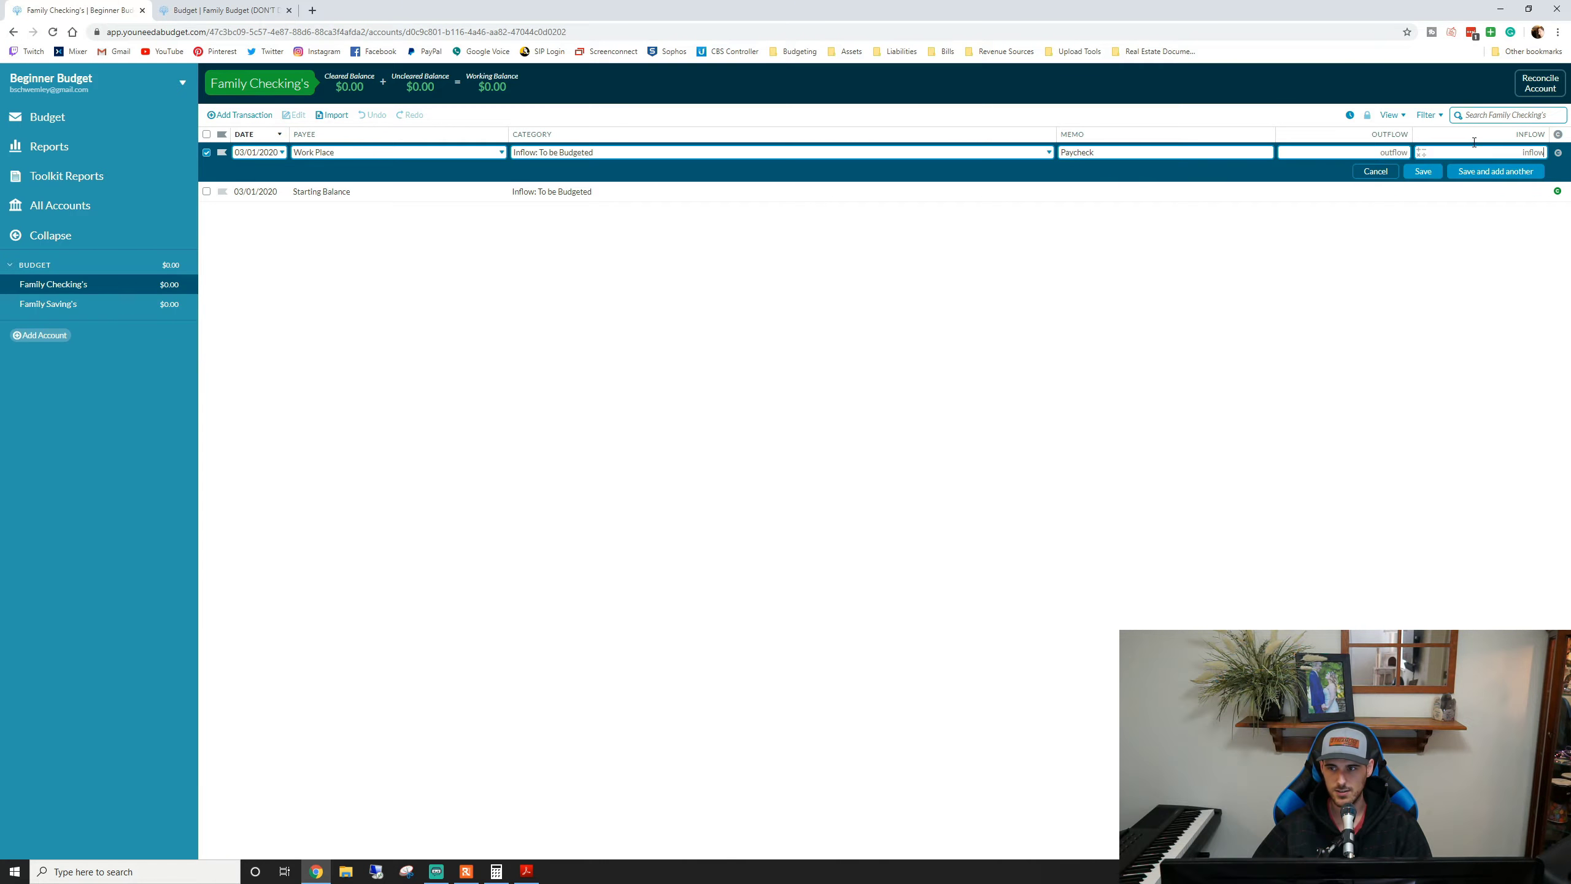
{"action": "type", "text": "2313"}
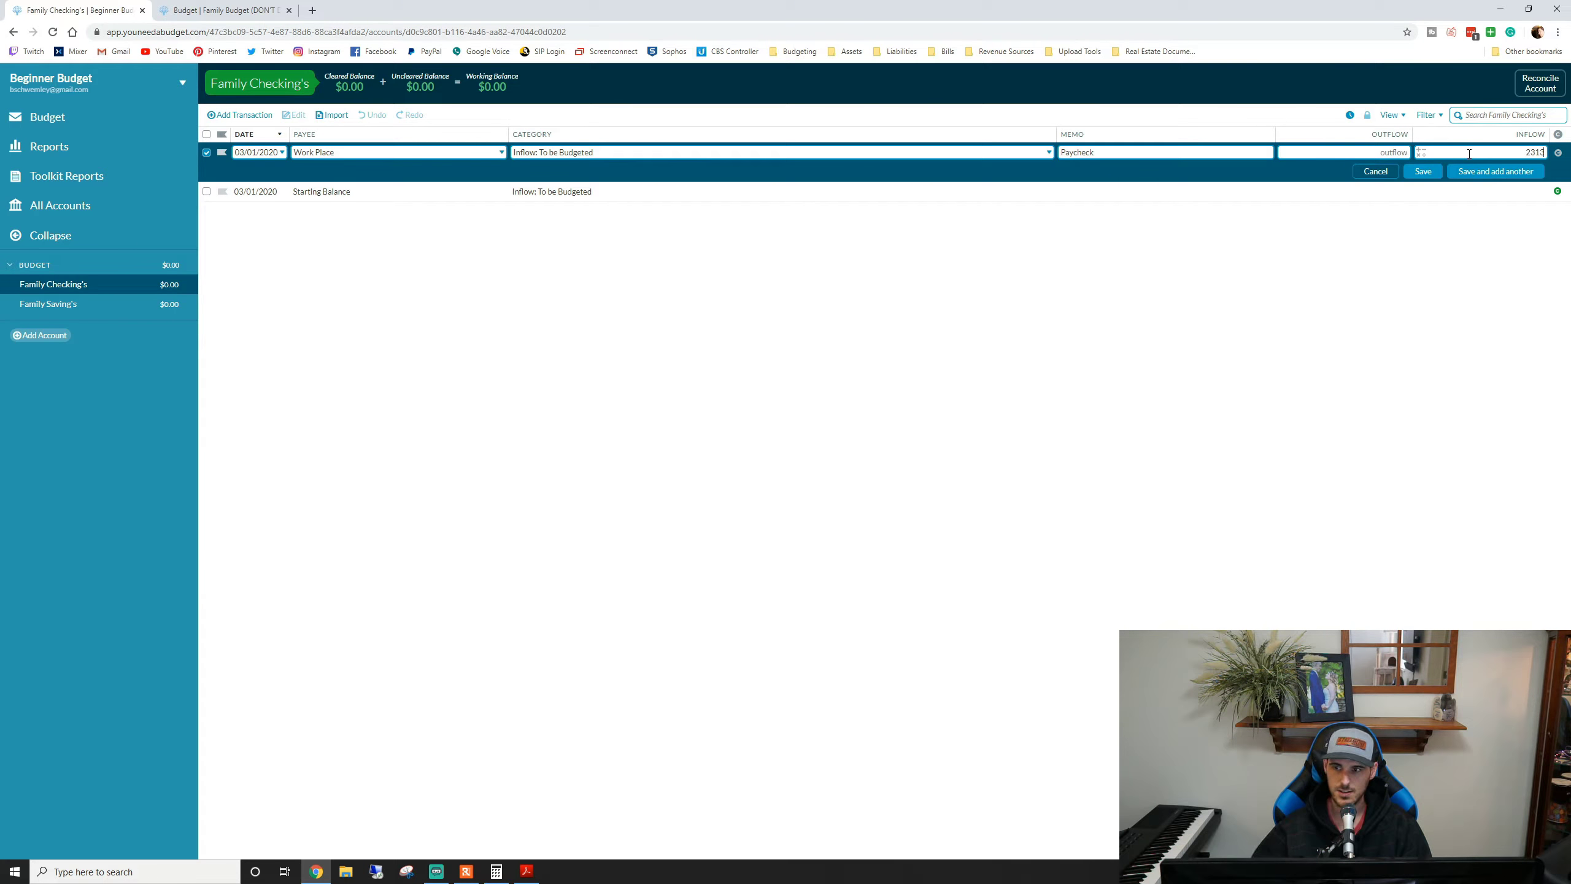
{"action": "left_click", "coordinate": [1423, 171]}
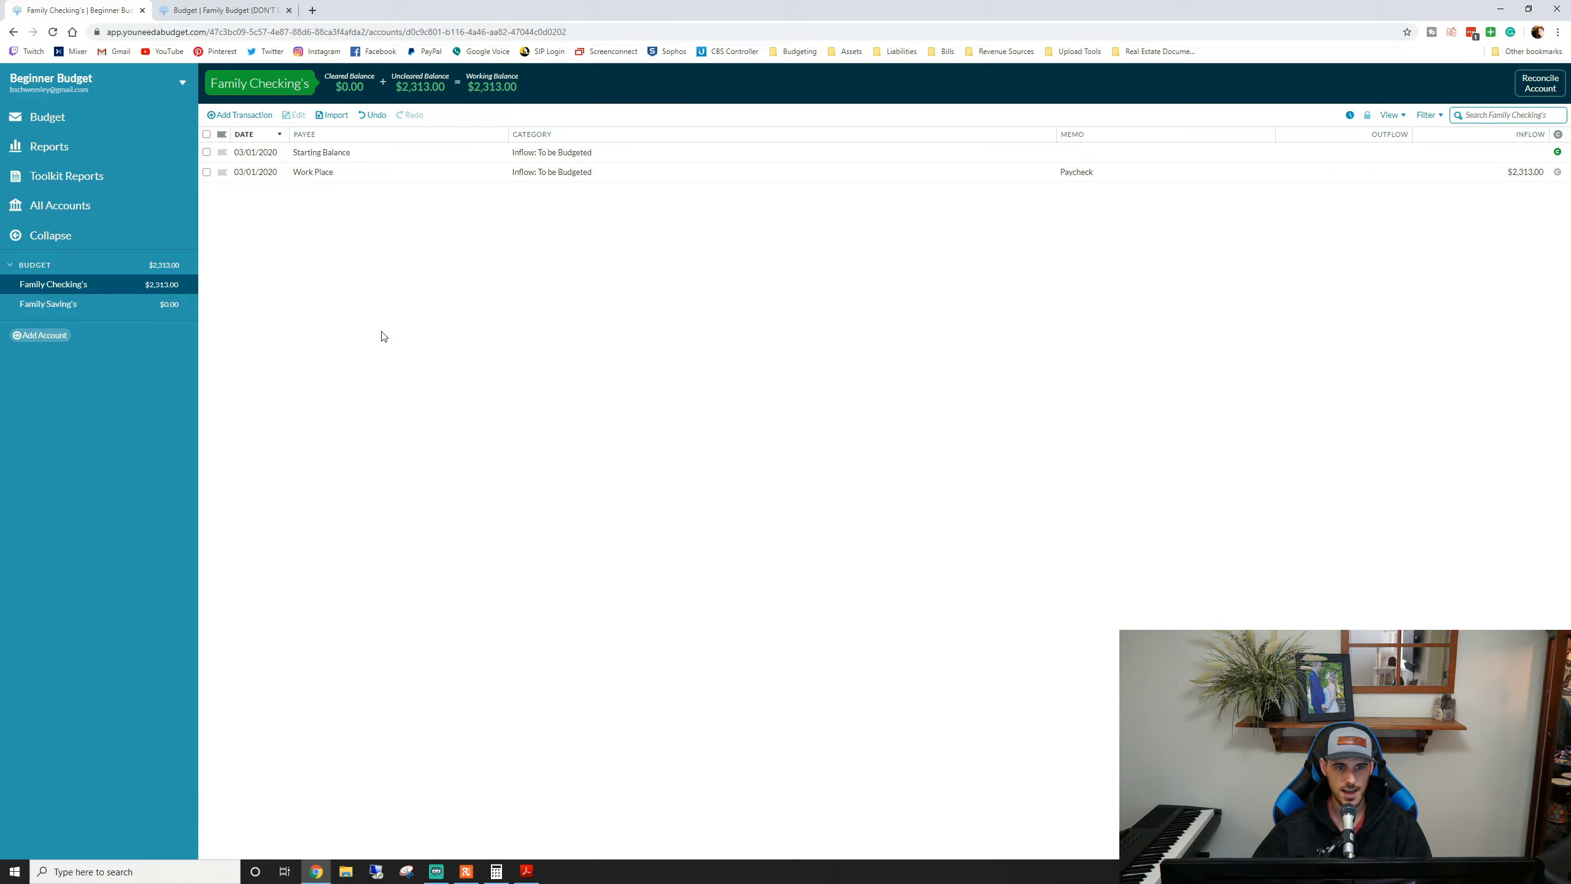
- Return to the March 2020 budget and start a goal for the Rent/Mortgage category with an amount of 1405
{"action": "left_click", "coordinate": [37, 117]}
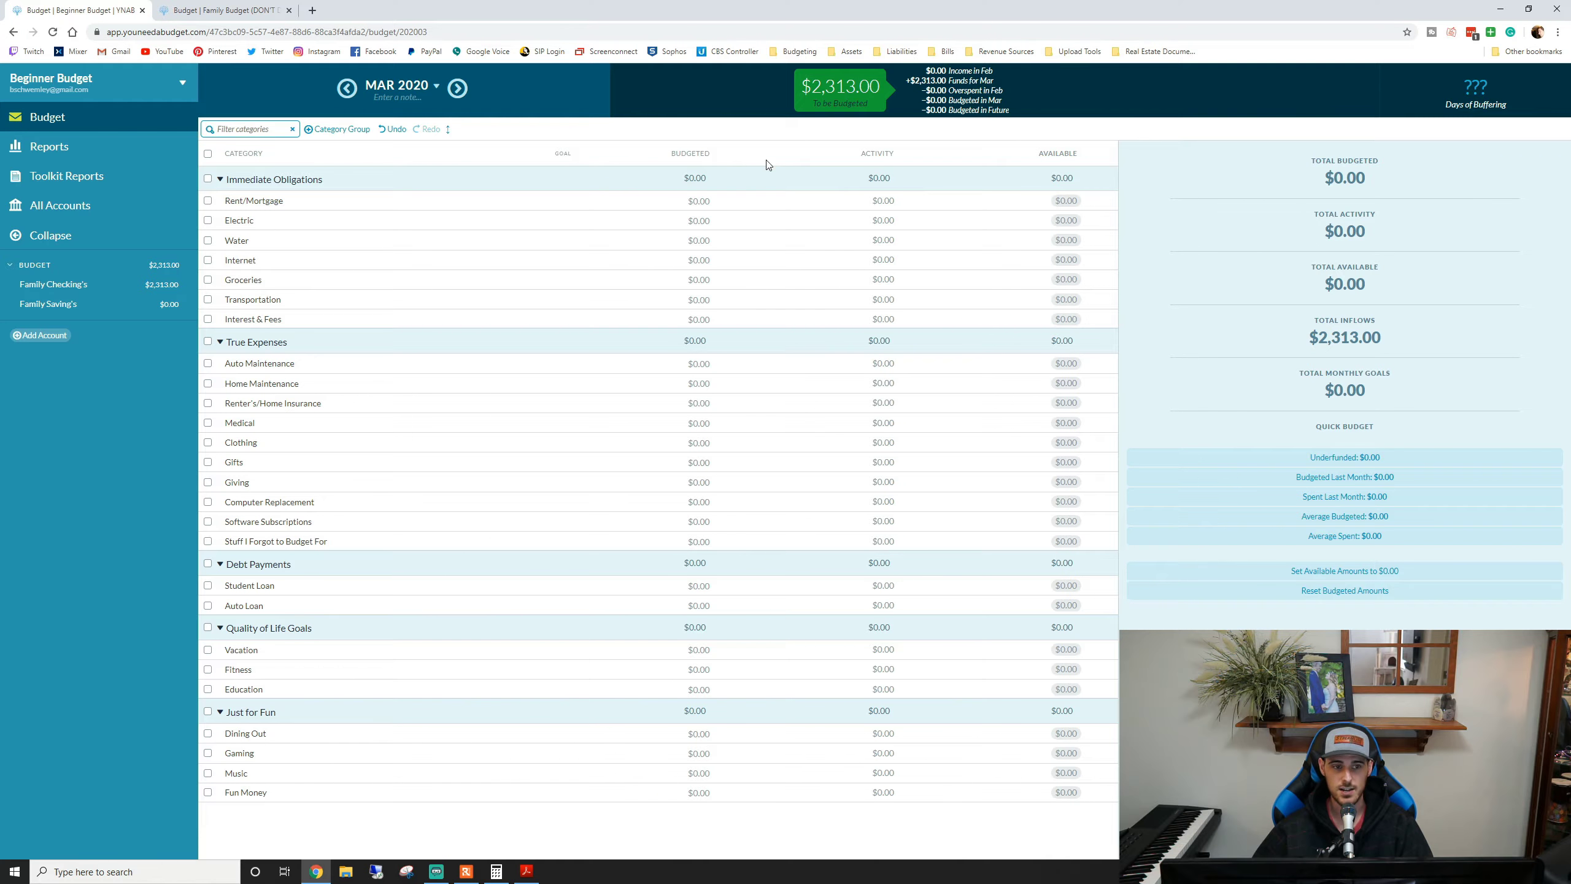
{"action": "left_click", "coordinate": [698, 200]}
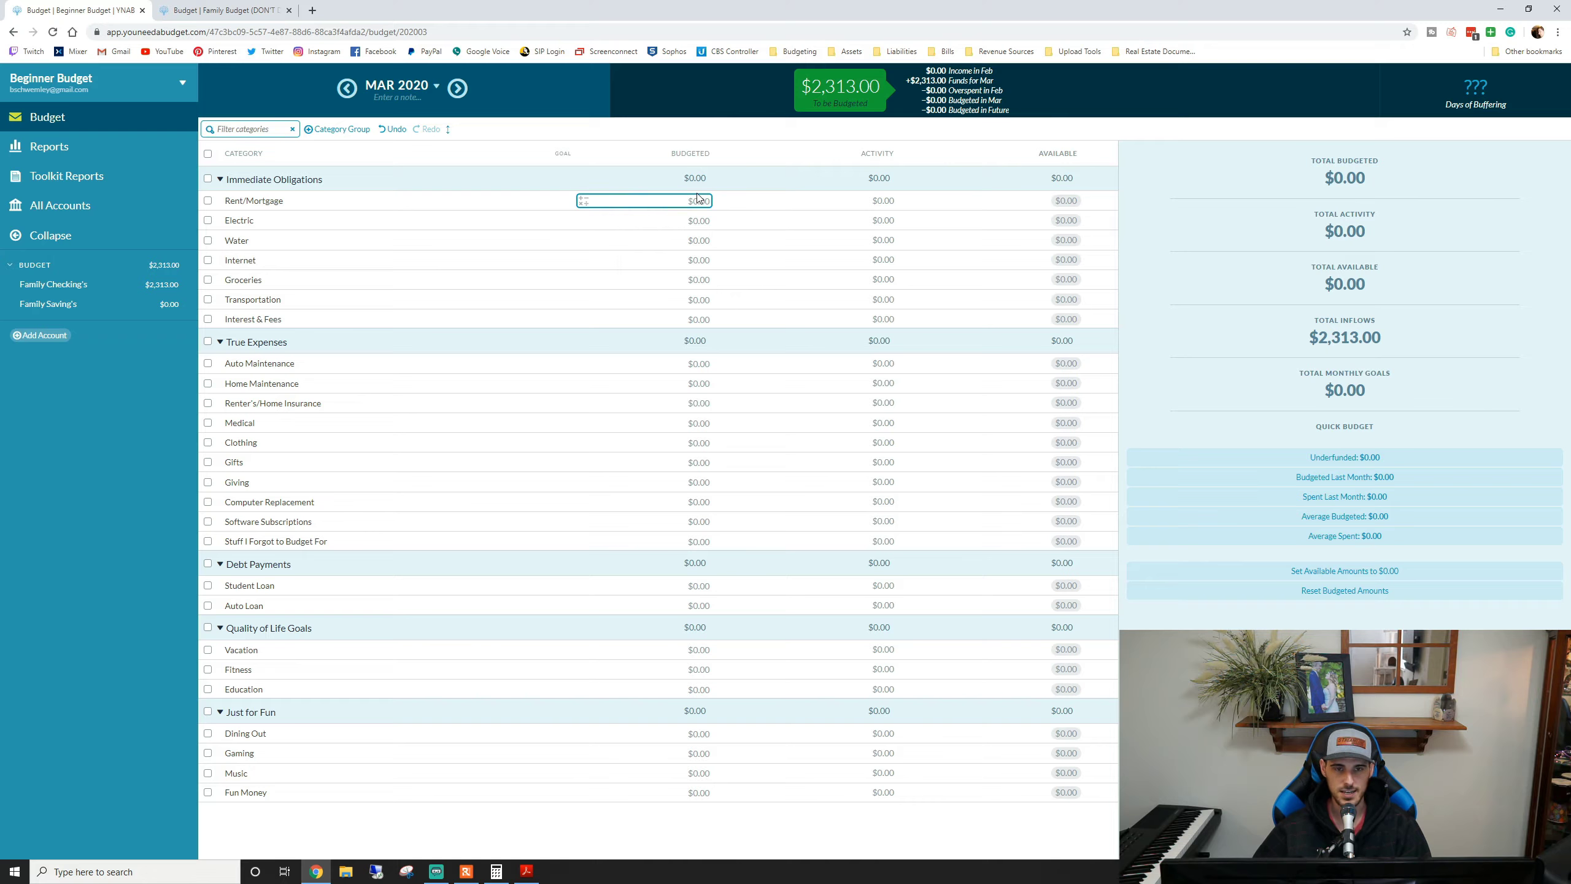
{"action": "left_click", "coordinate": [528, 240]}
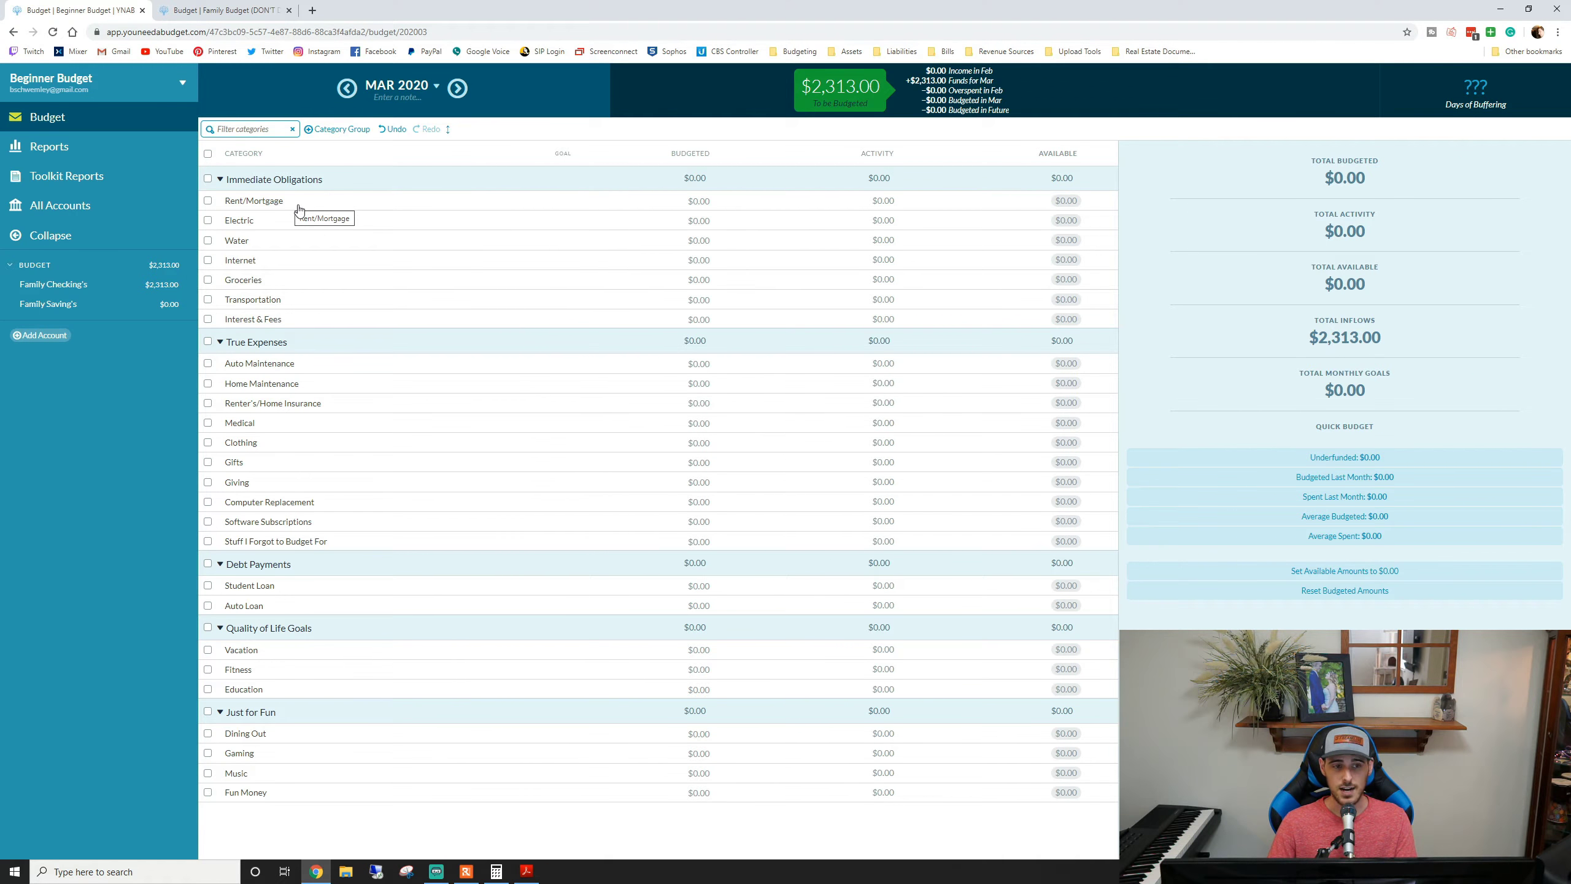
{"action": "left_click", "coordinate": [297, 206]}
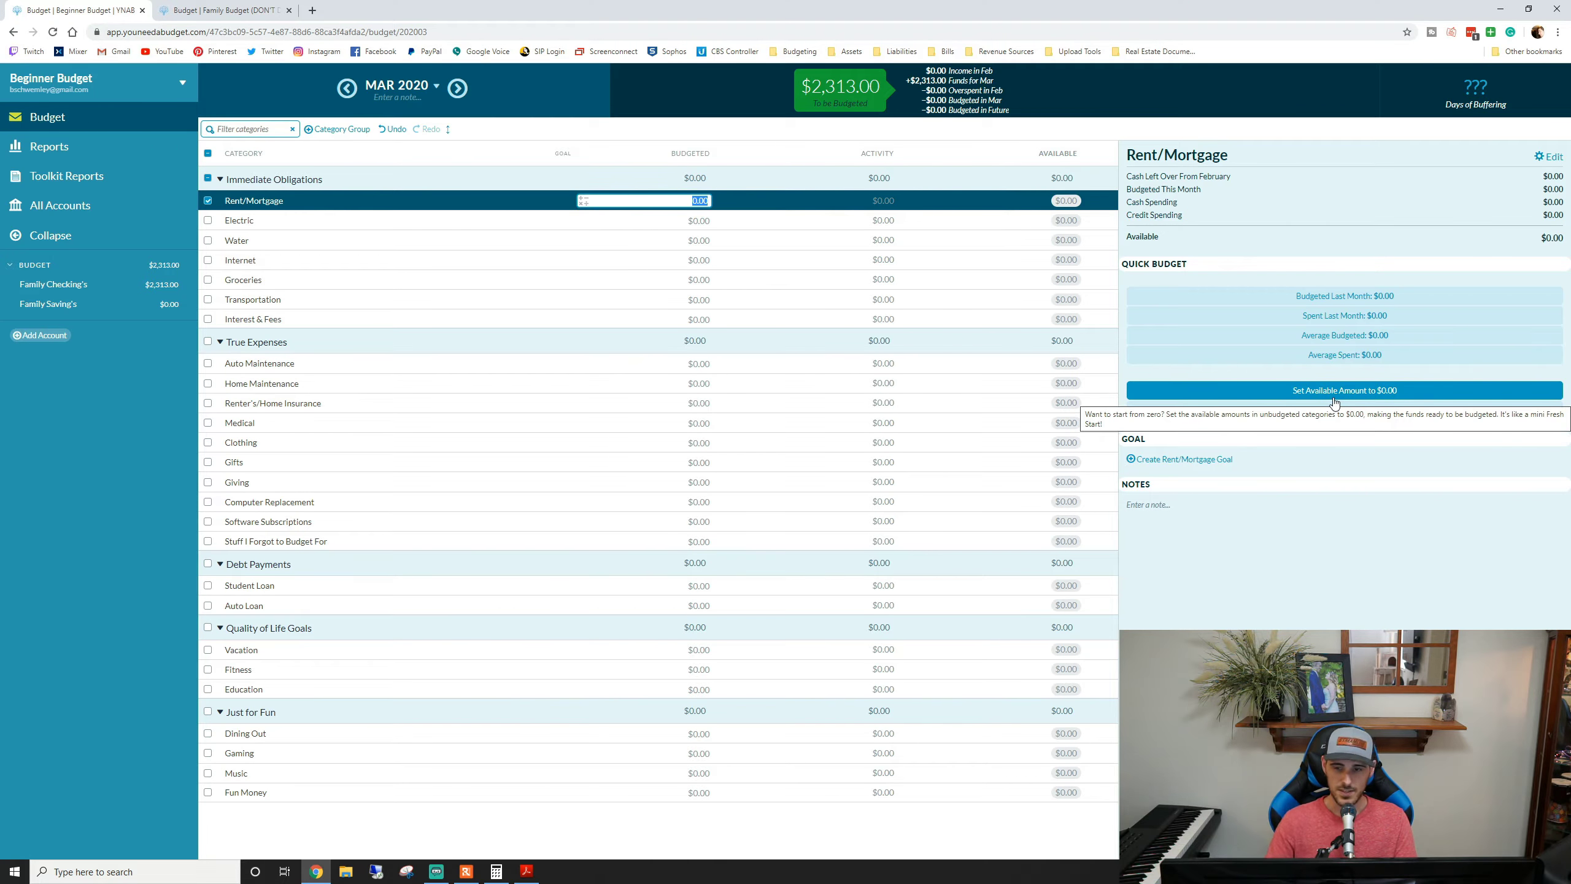
{"action": "left_click", "coordinate": [1180, 460]}
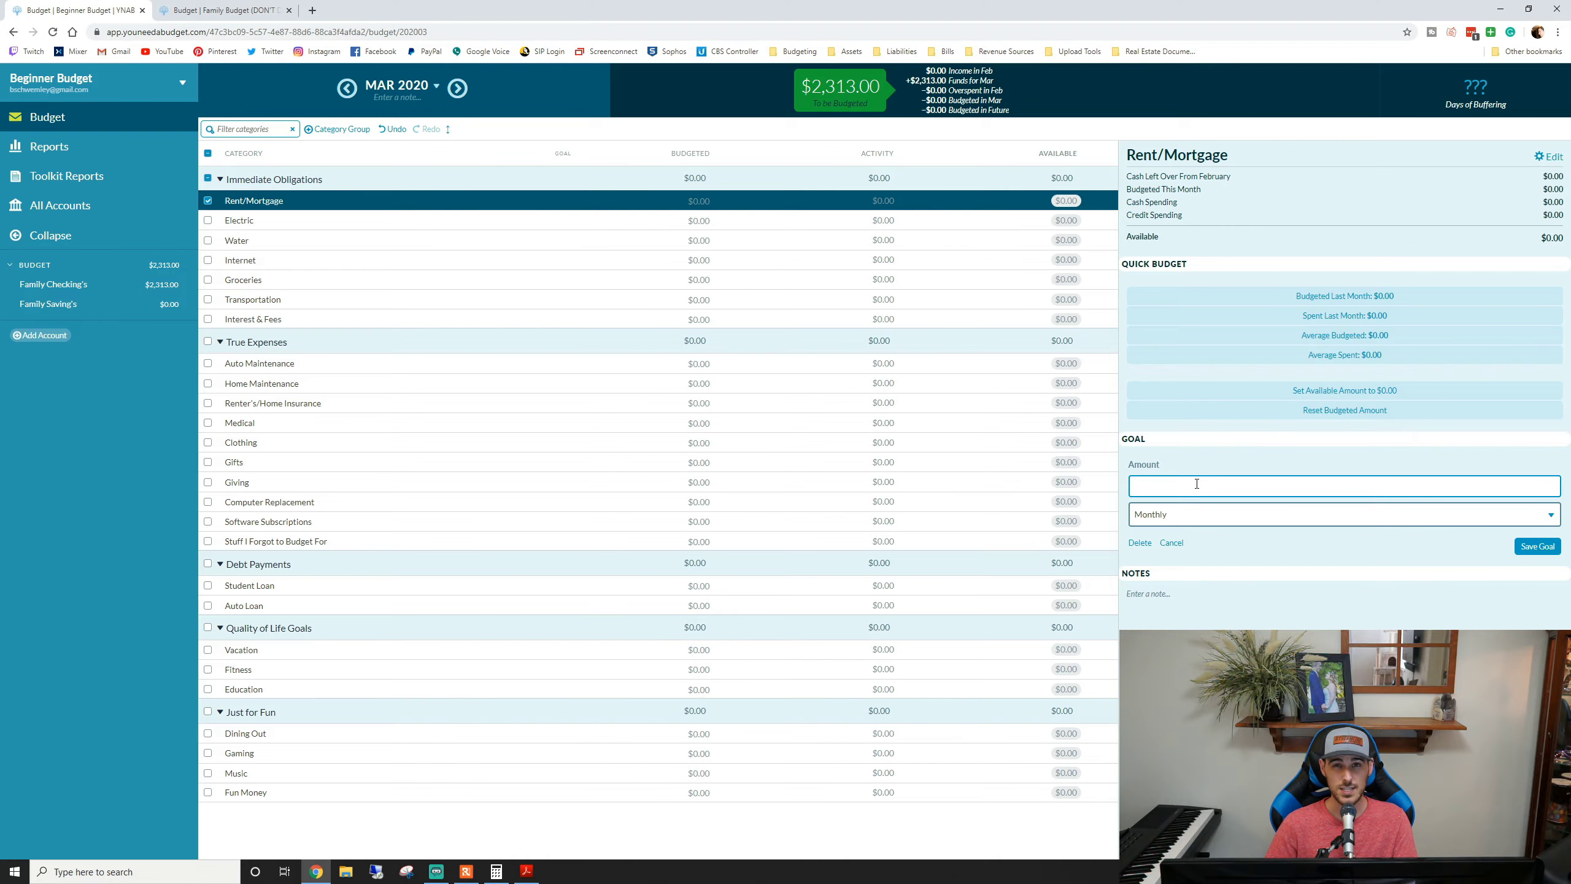
{"action": "type", "text": "1405"}
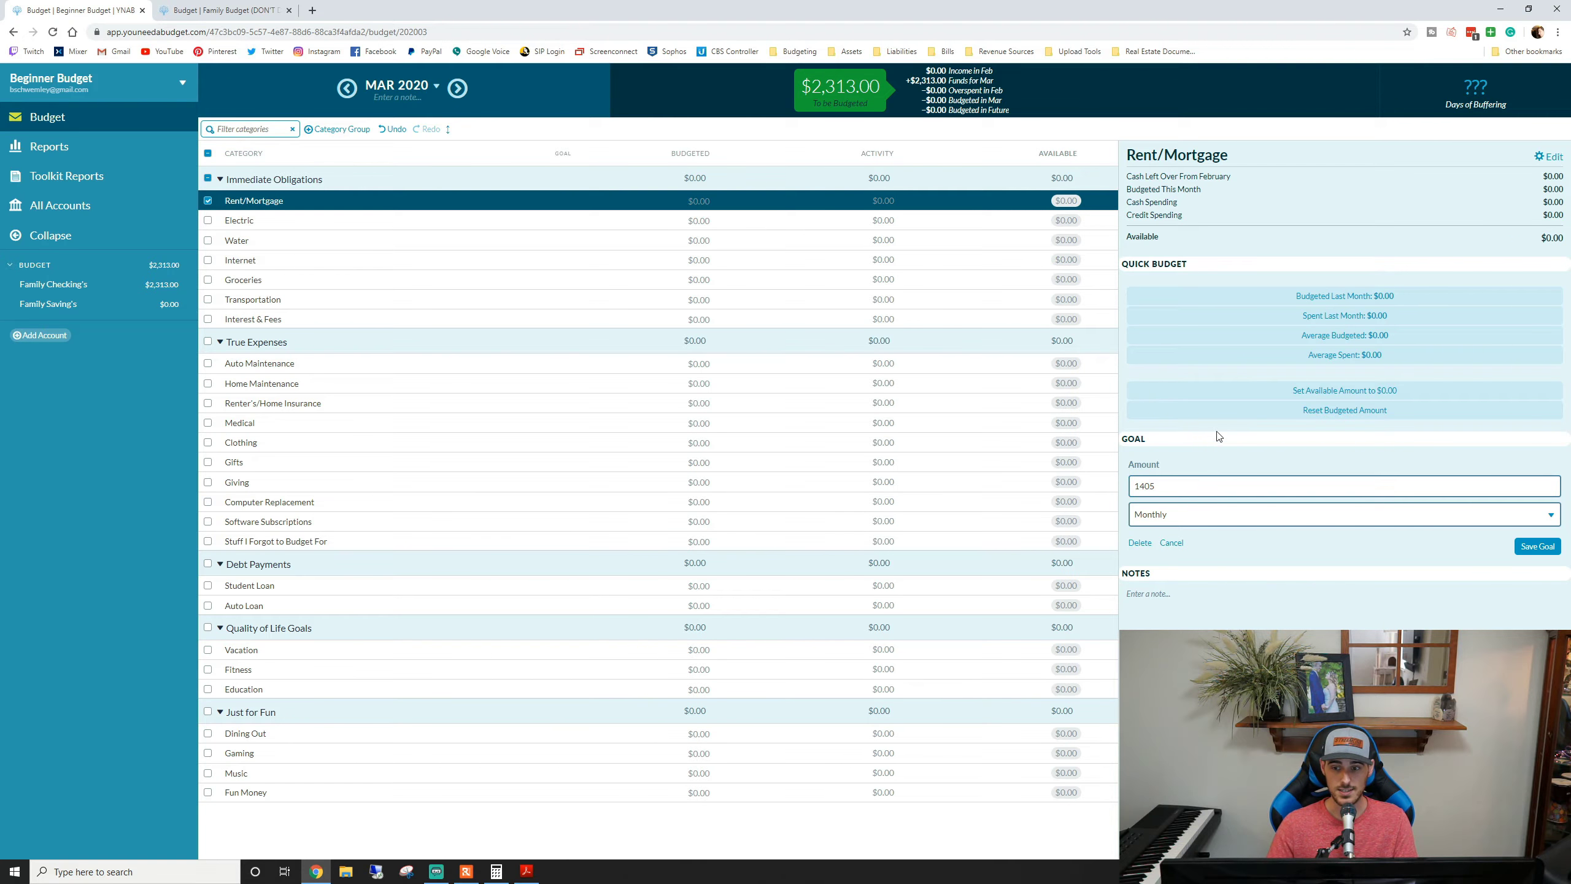
- Review the available goal types for Rent/Mortgage, keep Monthly, and save the goal
{"action": "left_click", "coordinate": [1212, 520]}
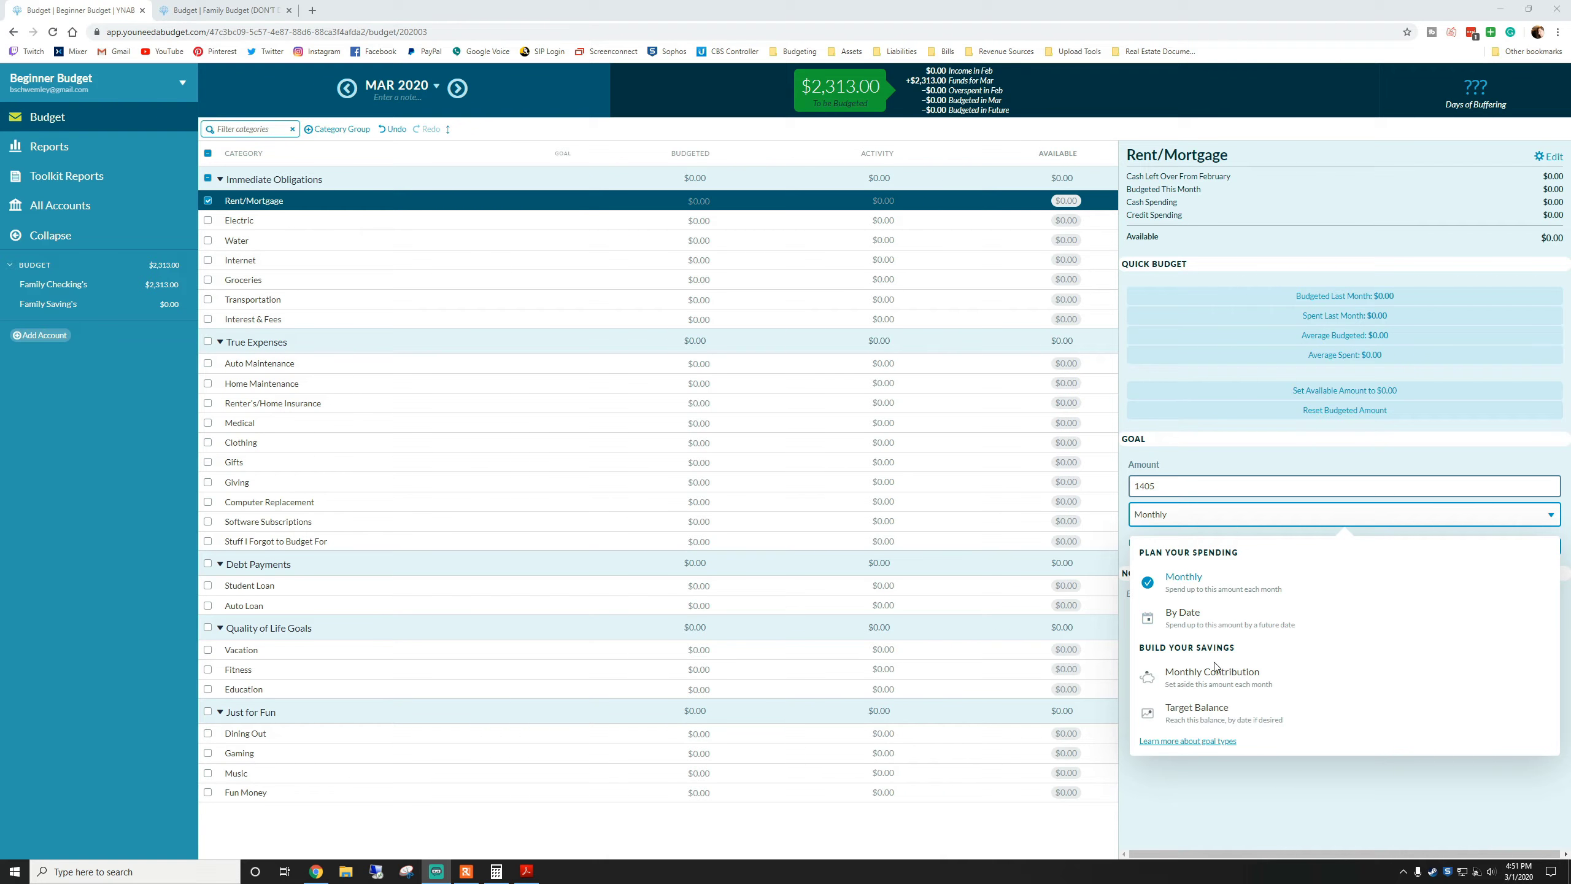
{"action": "left_click", "coordinate": [1217, 458]}
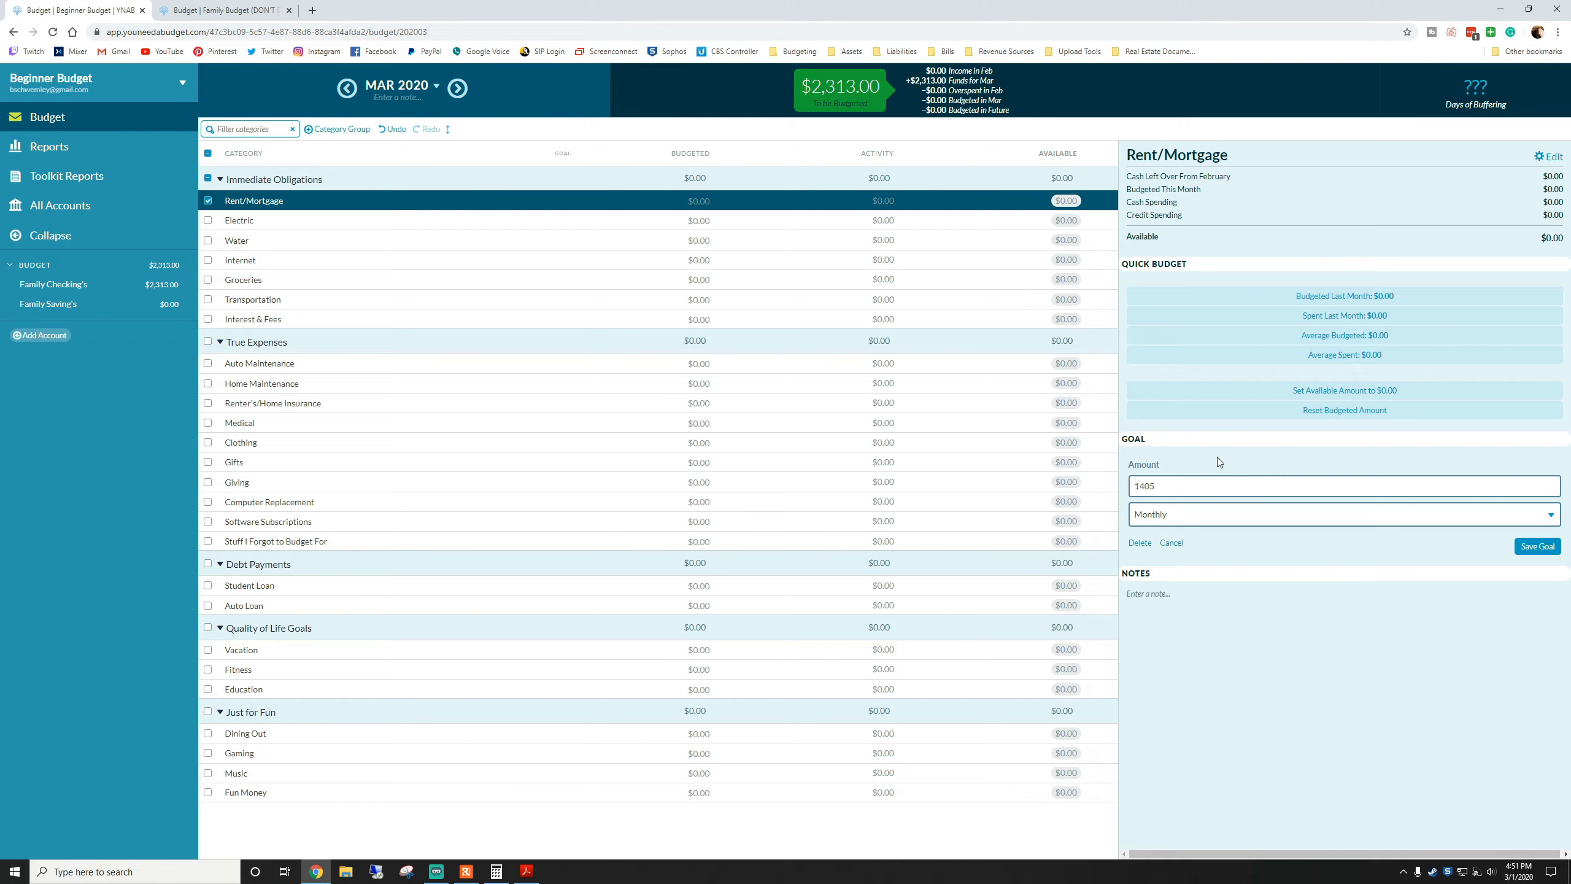
{"action": "left_click", "coordinate": [1171, 519]}
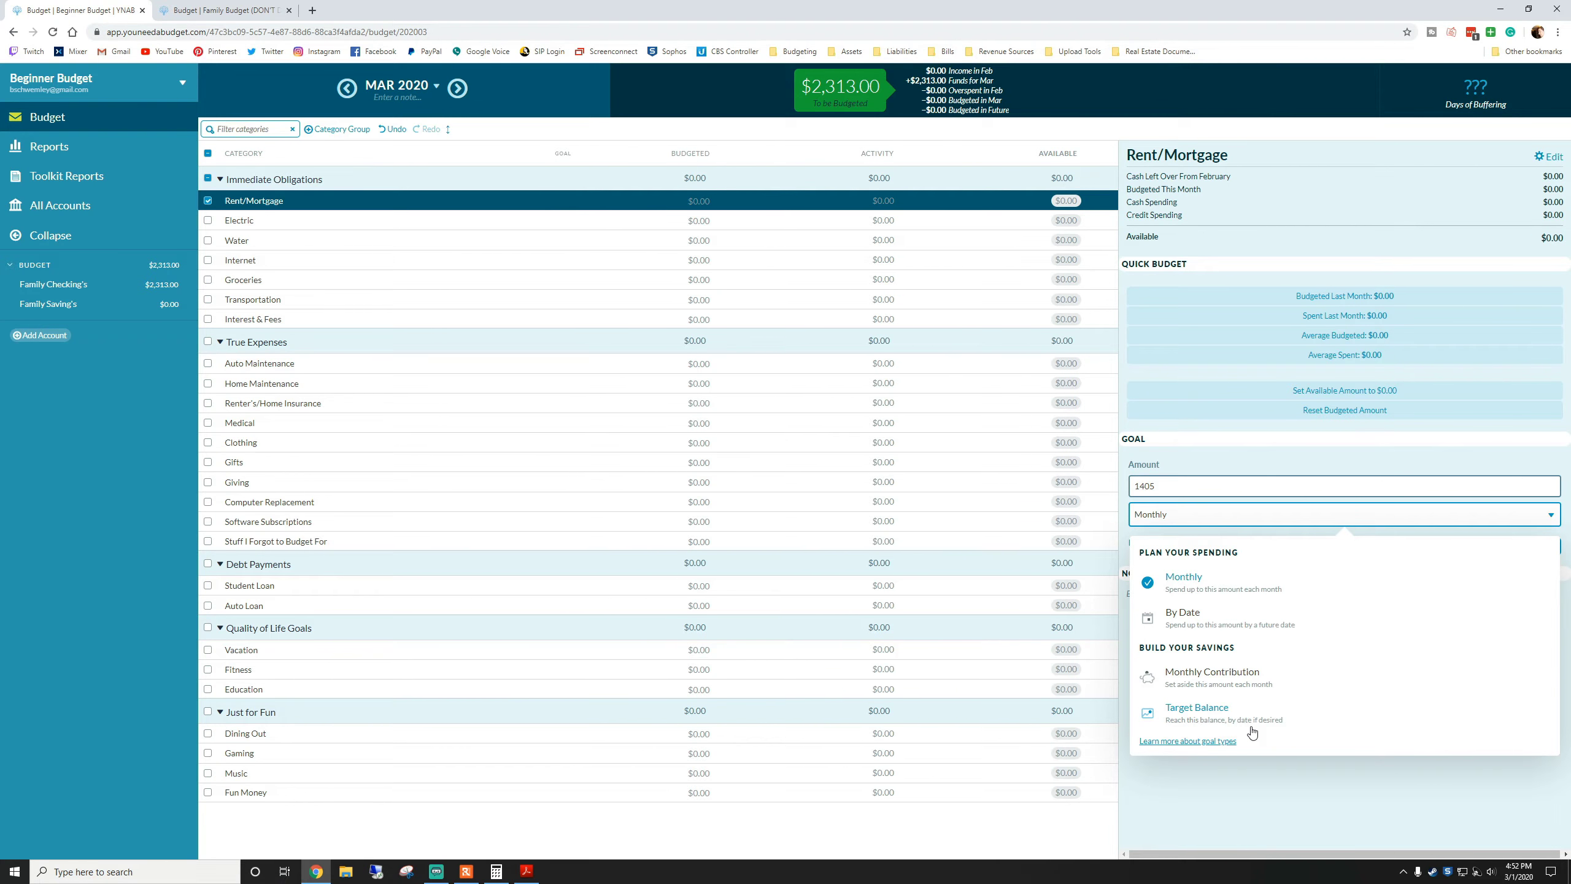
{"action": "left_click", "coordinate": [1213, 589]}
{"action": "left_click", "coordinate": [1200, 521]}
{"action": "left_click", "coordinate": [1376, 820]}
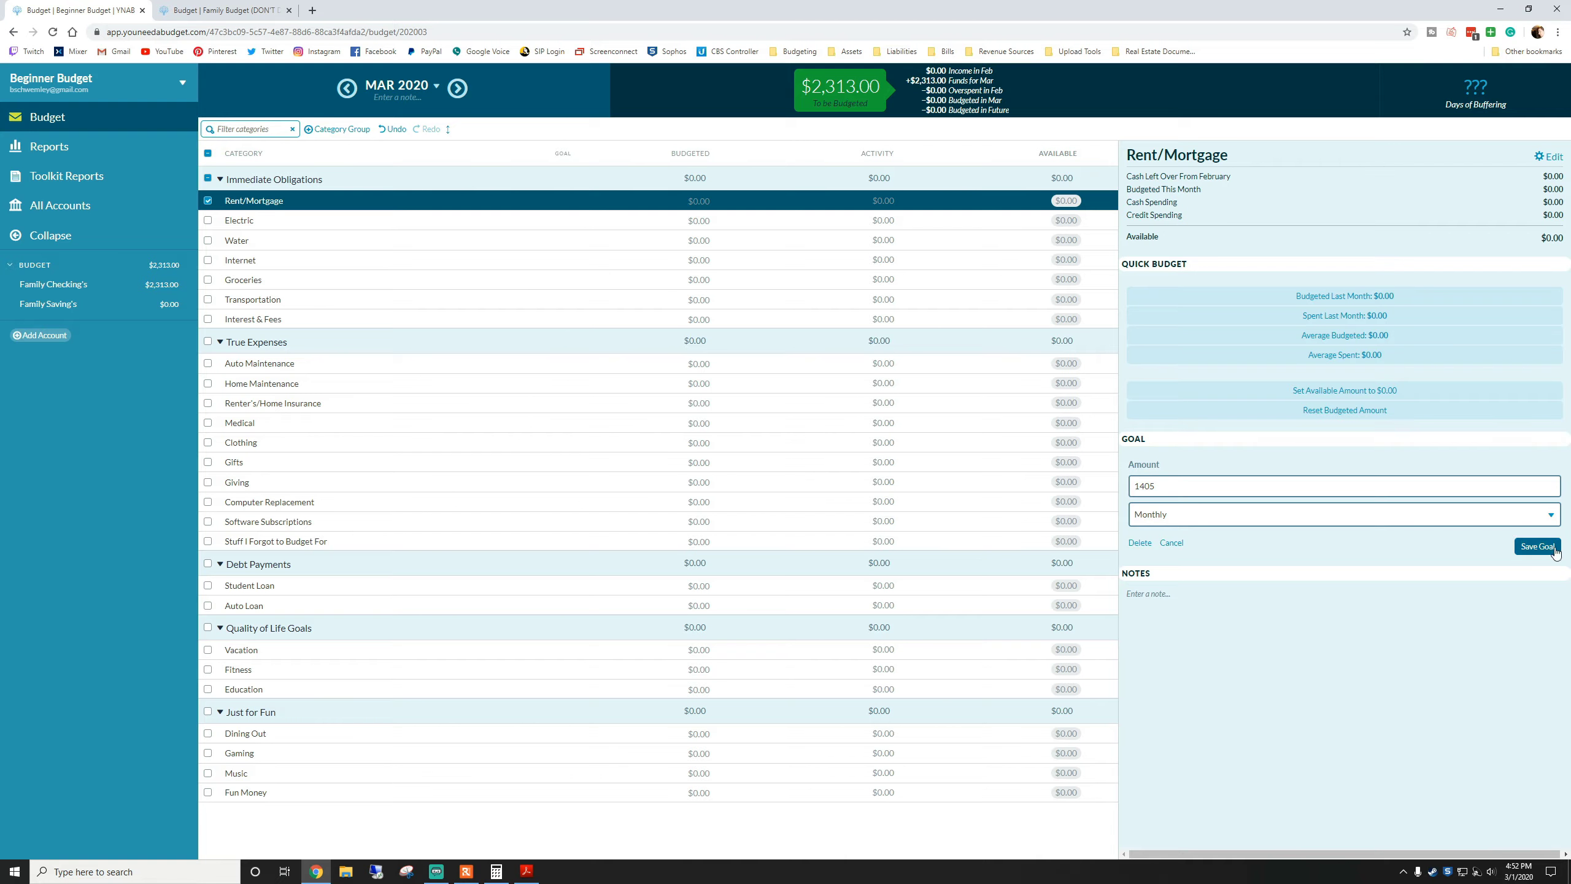
{"action": "left_click", "coordinate": [1537, 546]}
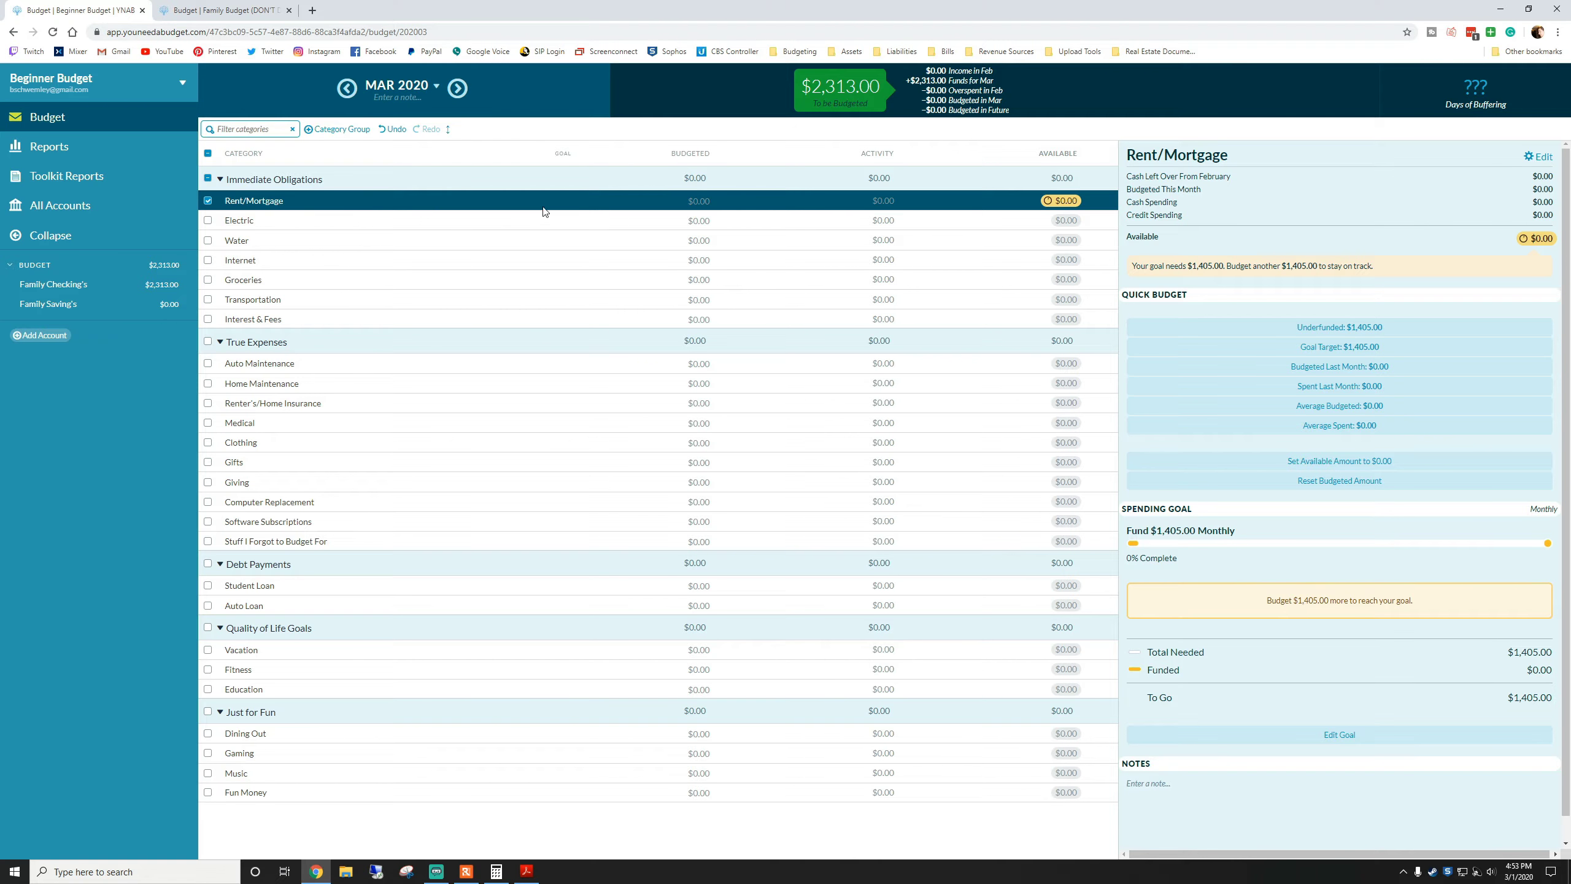
- Rename the Rent/Mortgage category as "Rent/Mortgage - $1405 Due 1st"
{"action": "left_click", "coordinate": [389, 210]}
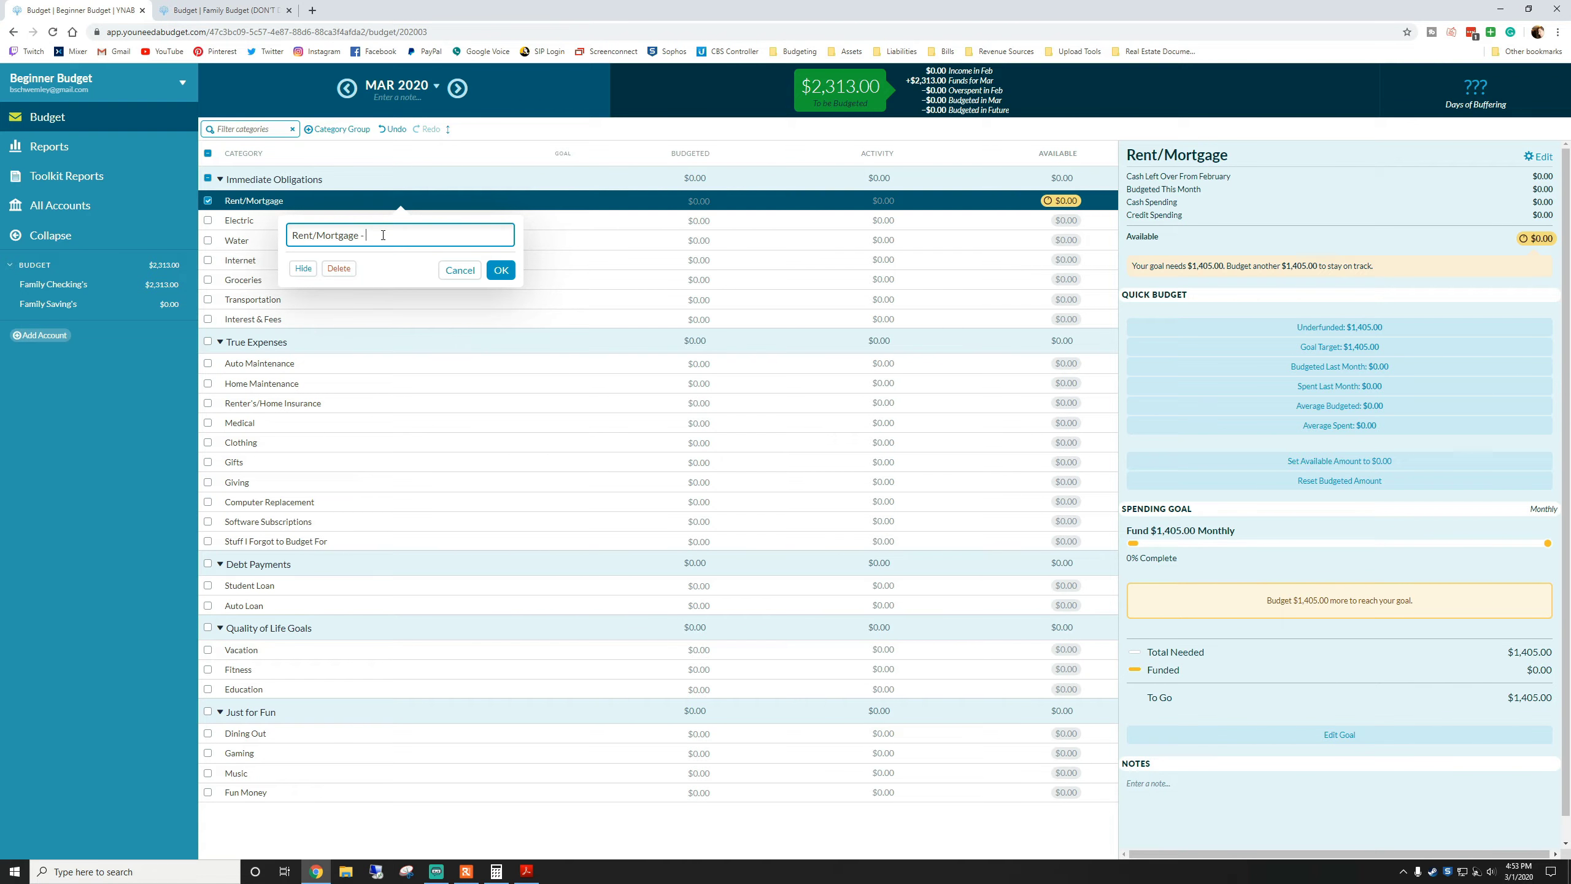
{"action": "type", "text": "- 1"}
{"action": "key", "text": "BackSpace"}
{"action": "type", "text": "$1405 Due 1st"}
{"action": "left_click", "coordinate": [500, 270]}
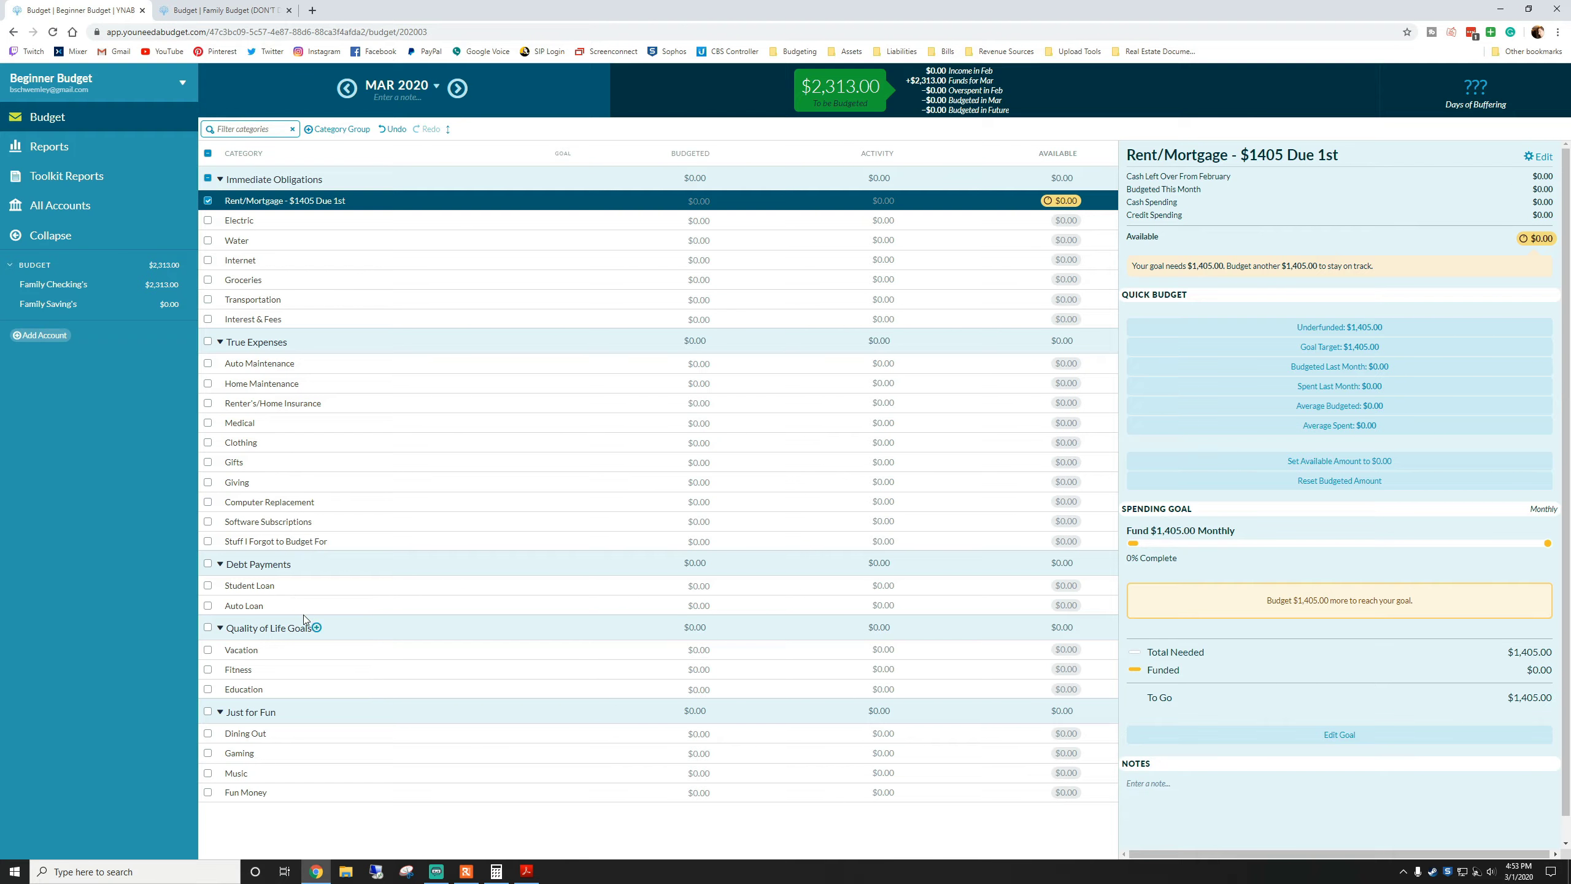
- Delete the Student Loan and Auto Loan categories along with their Debt Payments group
{"action": "left_click", "coordinate": [290, 589]}
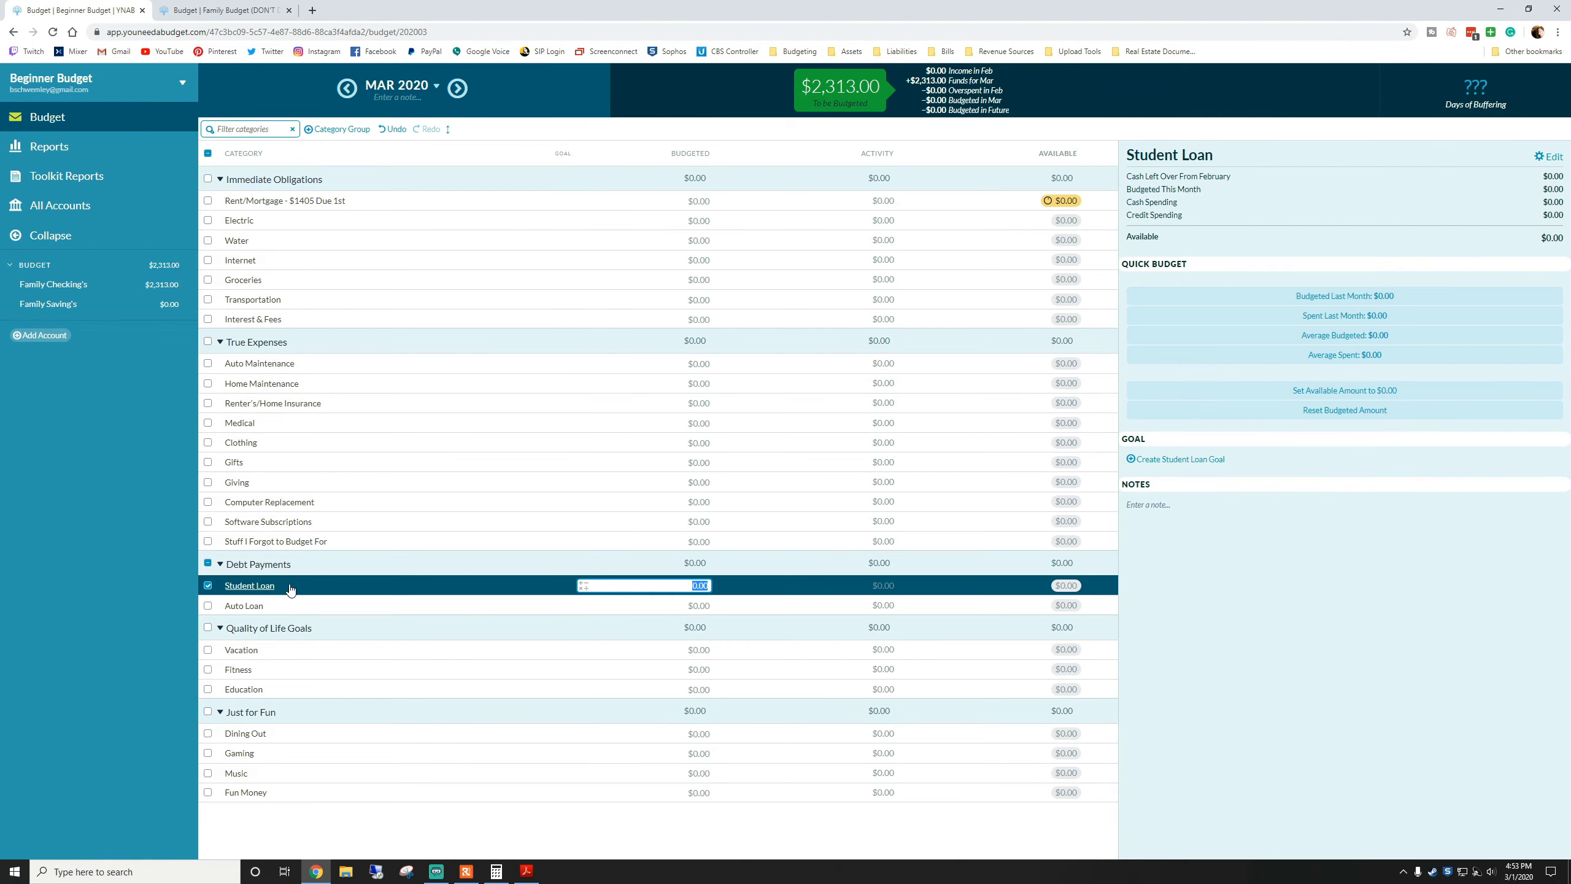
{"action": "left_click", "coordinate": [272, 590]}
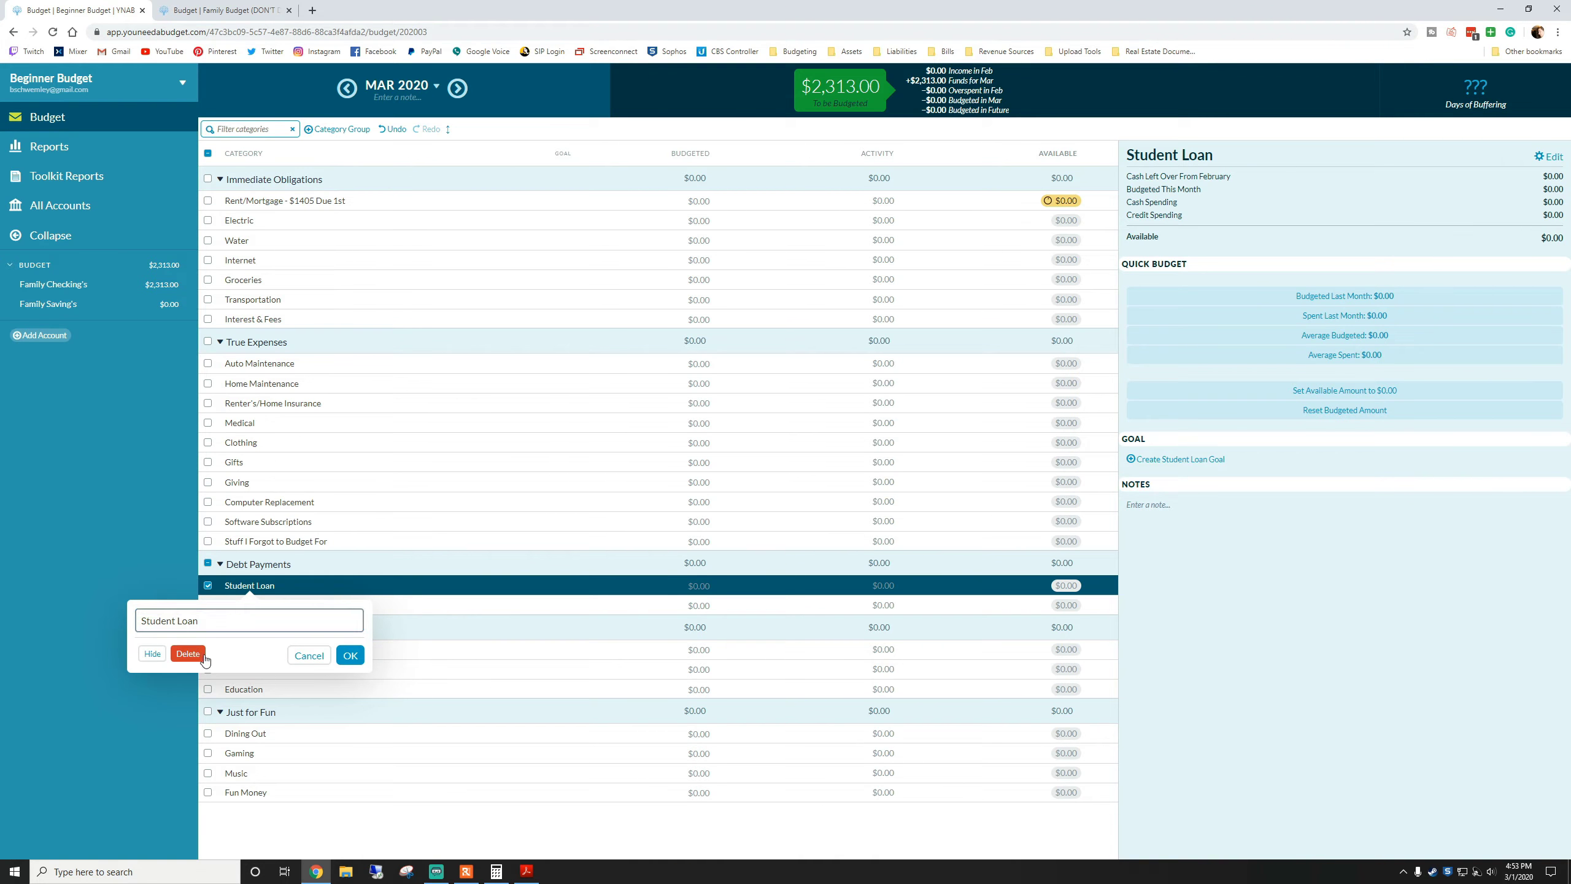
{"action": "left_click", "coordinate": [186, 656]}
{"action": "left_click", "coordinate": [253, 592]}
{"action": "left_click", "coordinate": [246, 588]}
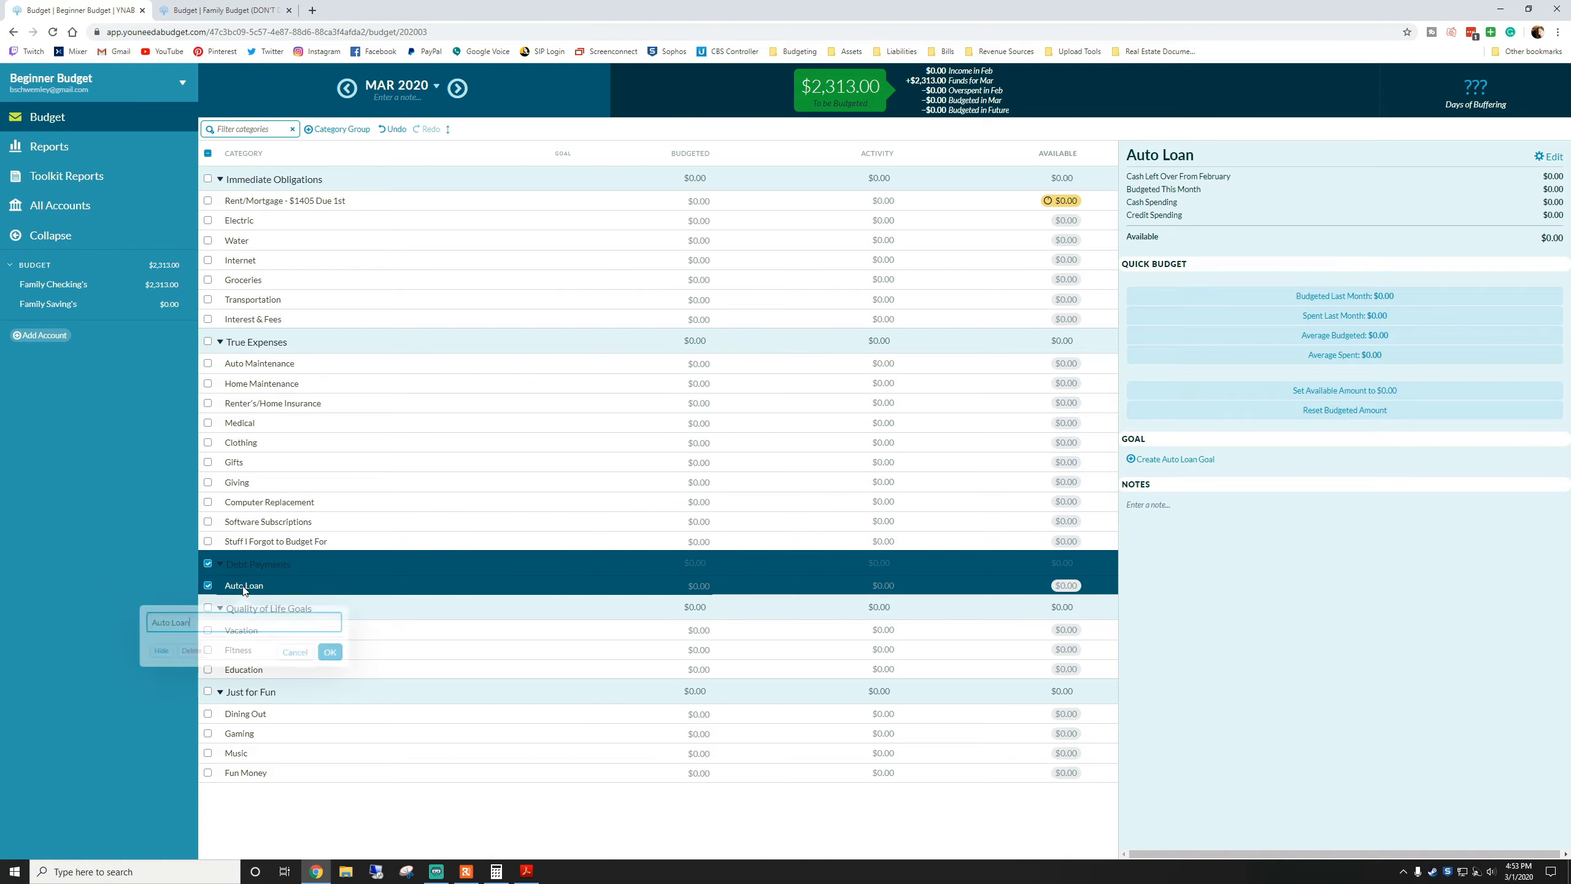
{"action": "left_click", "coordinate": [182, 654]}
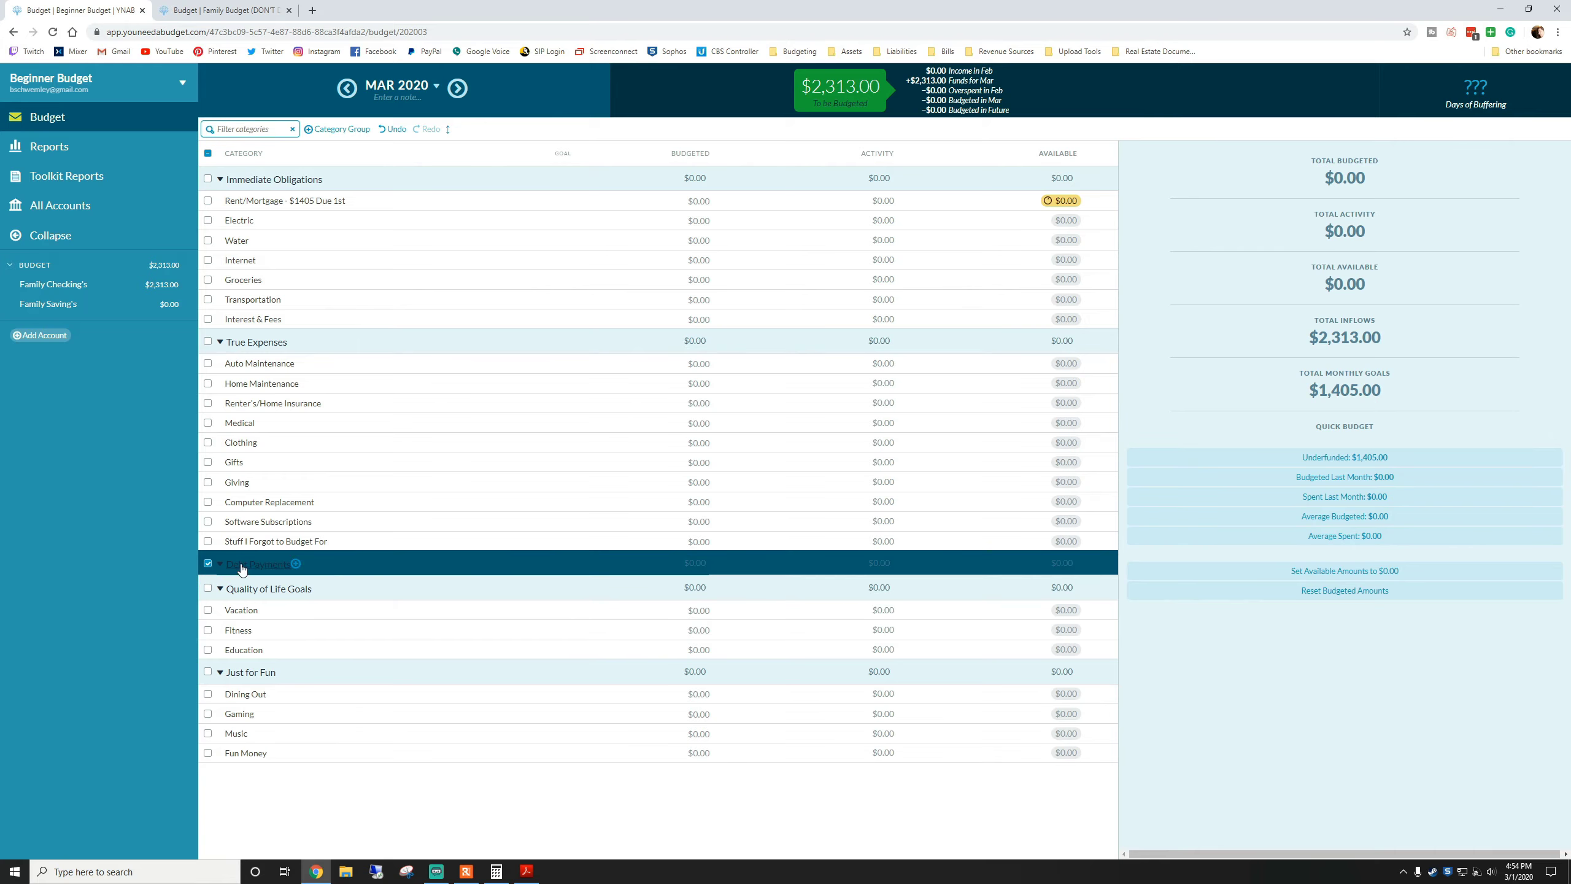
{"action": "left_click", "coordinate": [241, 566]}
{"action": "left_click", "coordinate": [210, 633]}
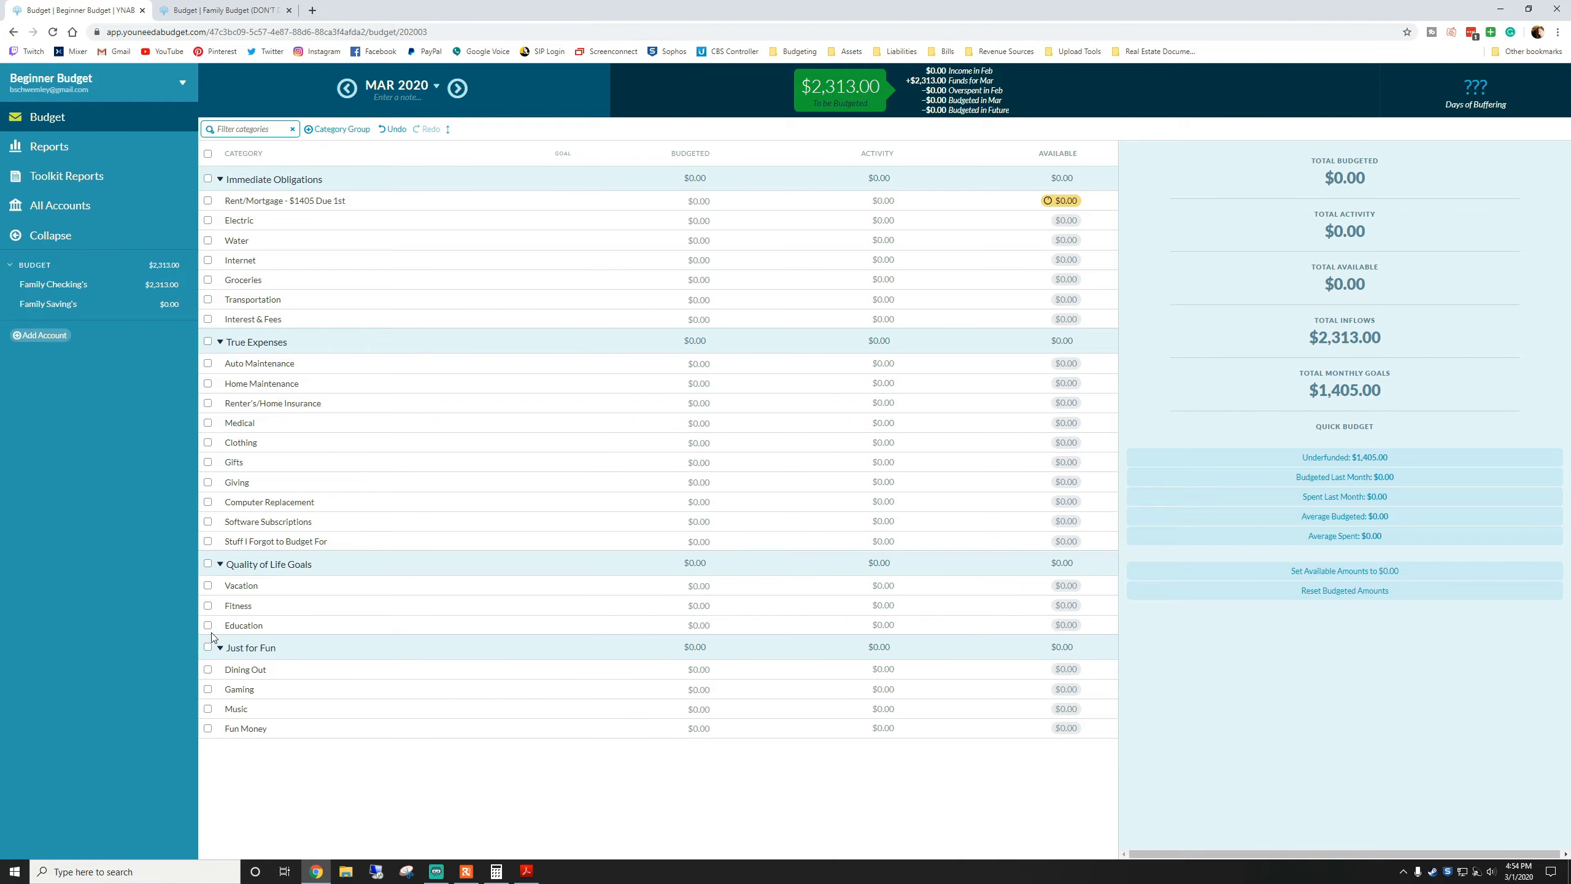
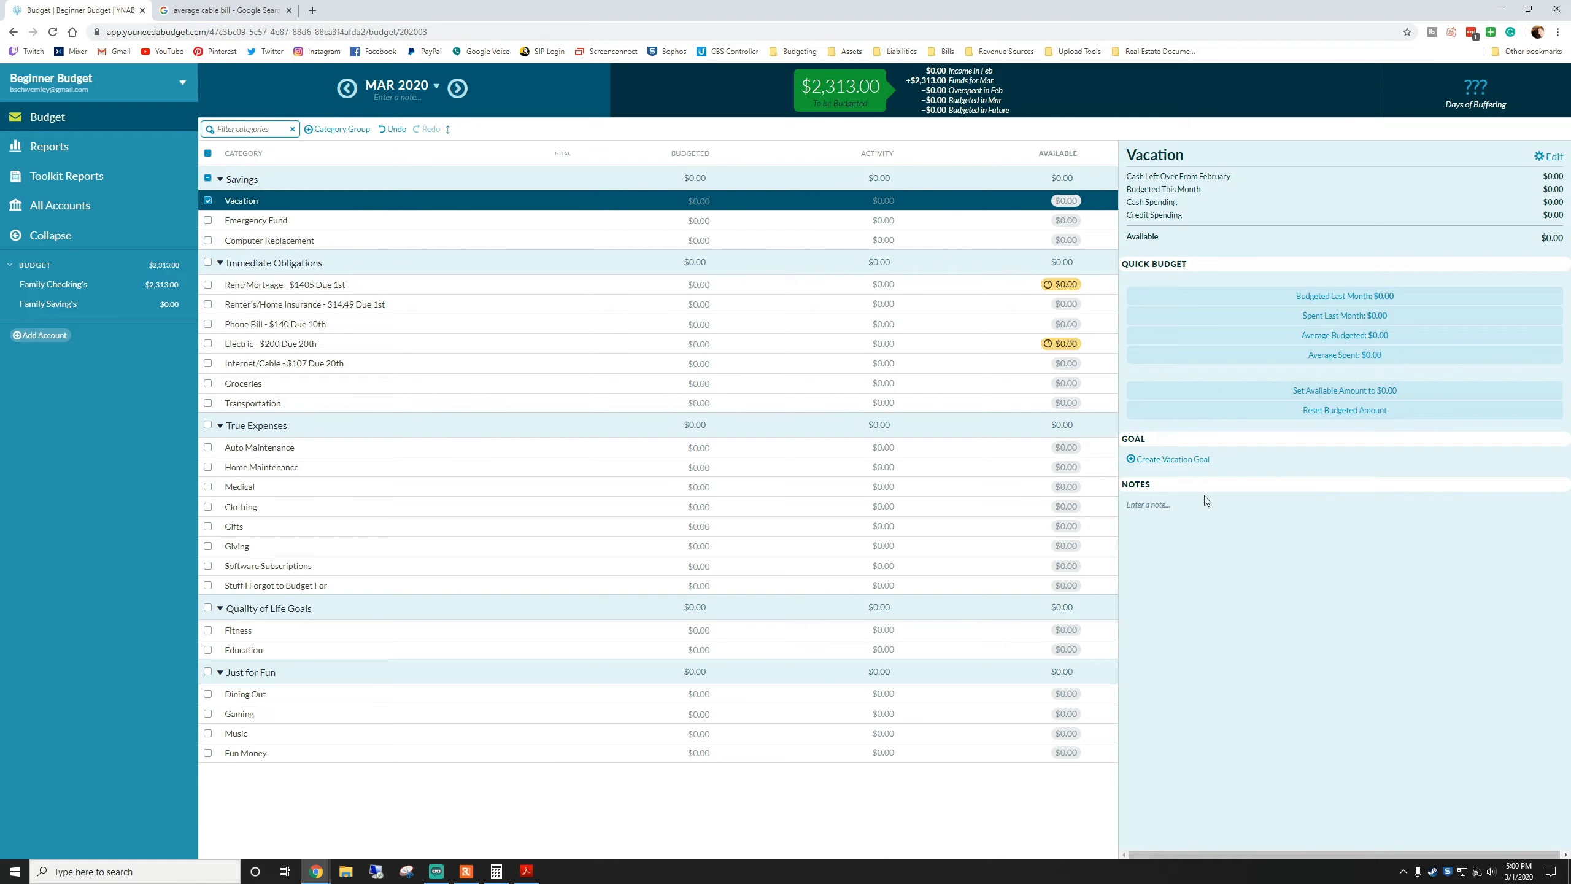
- Create a By Date goal for the Vacation category with an amount of 3000 by October 2020
{"action": "left_click", "coordinate": [1175, 459]}
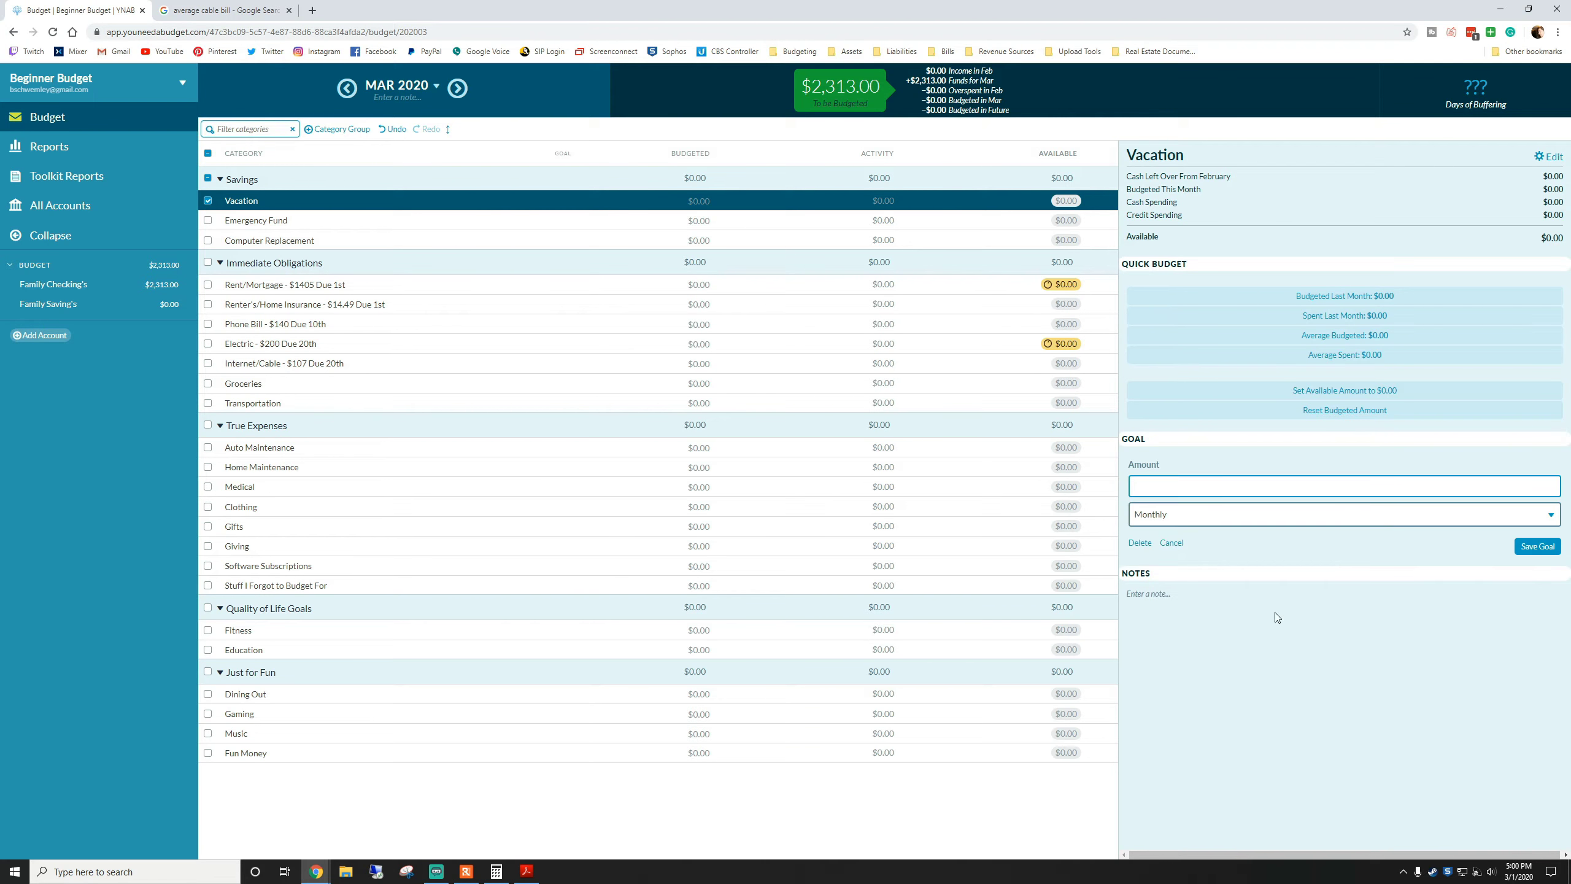
{"action": "left_click", "coordinate": [1211, 520]}
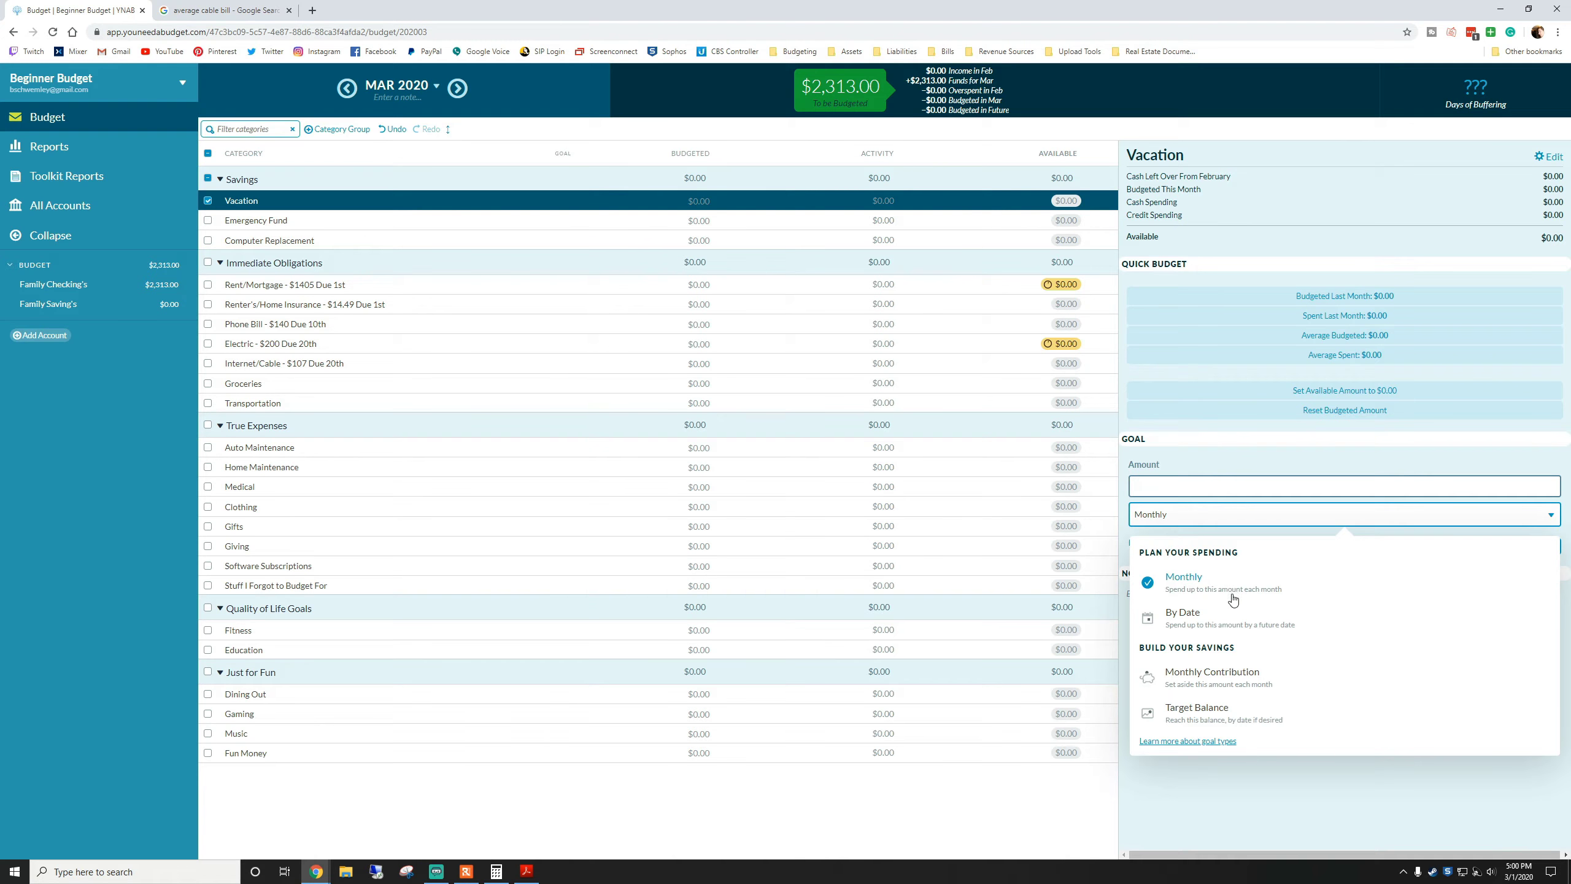
{"action": "left_click", "coordinate": [1222, 624]}
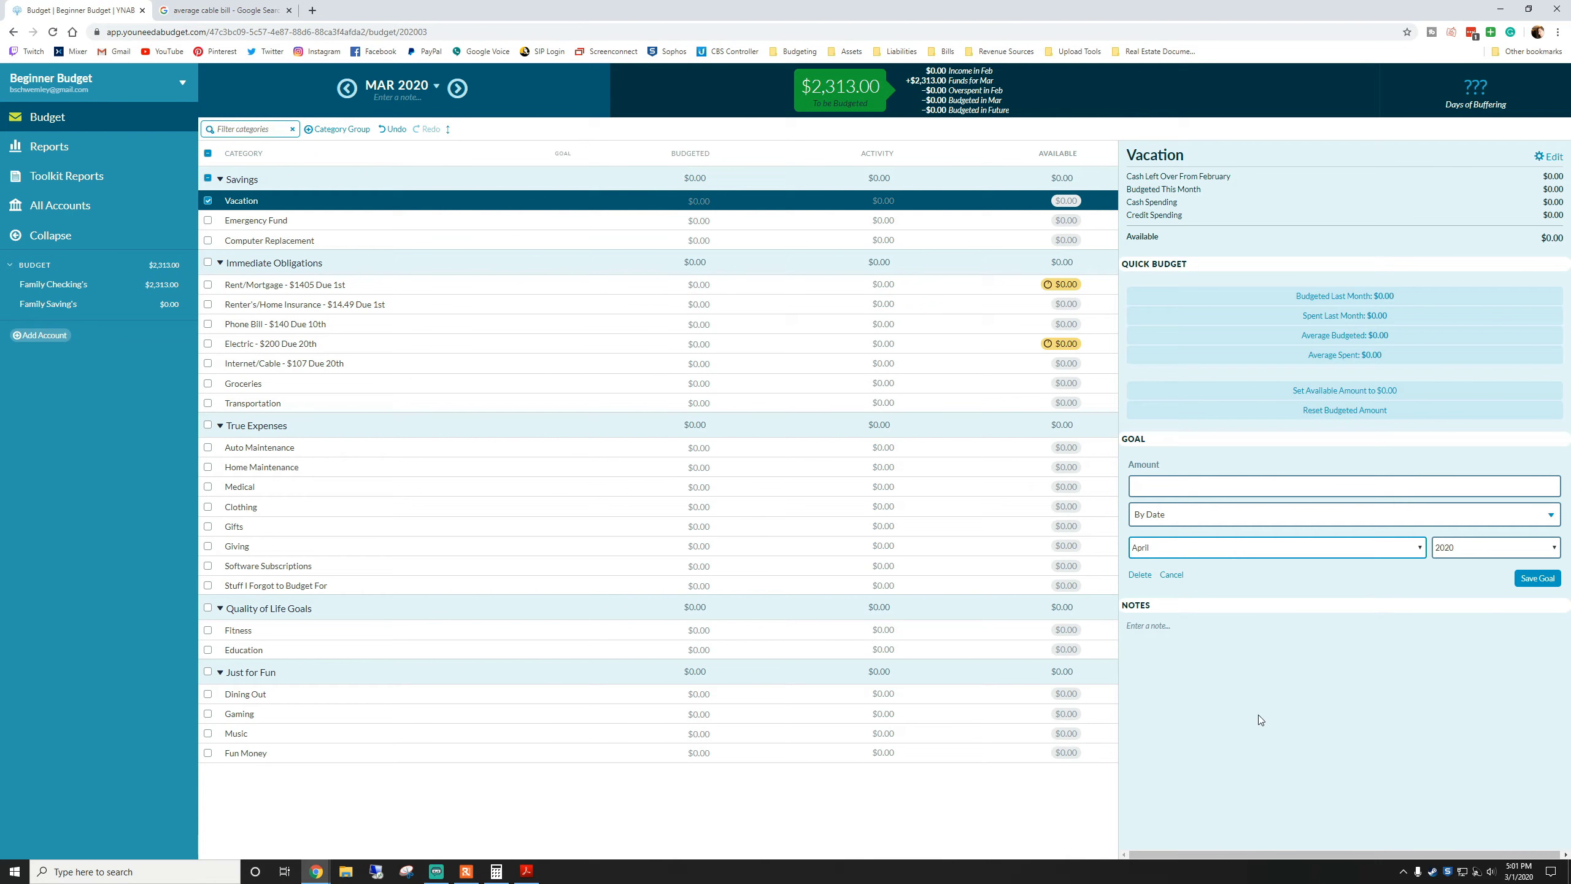
{"action": "left_click", "coordinate": [1276, 550]}
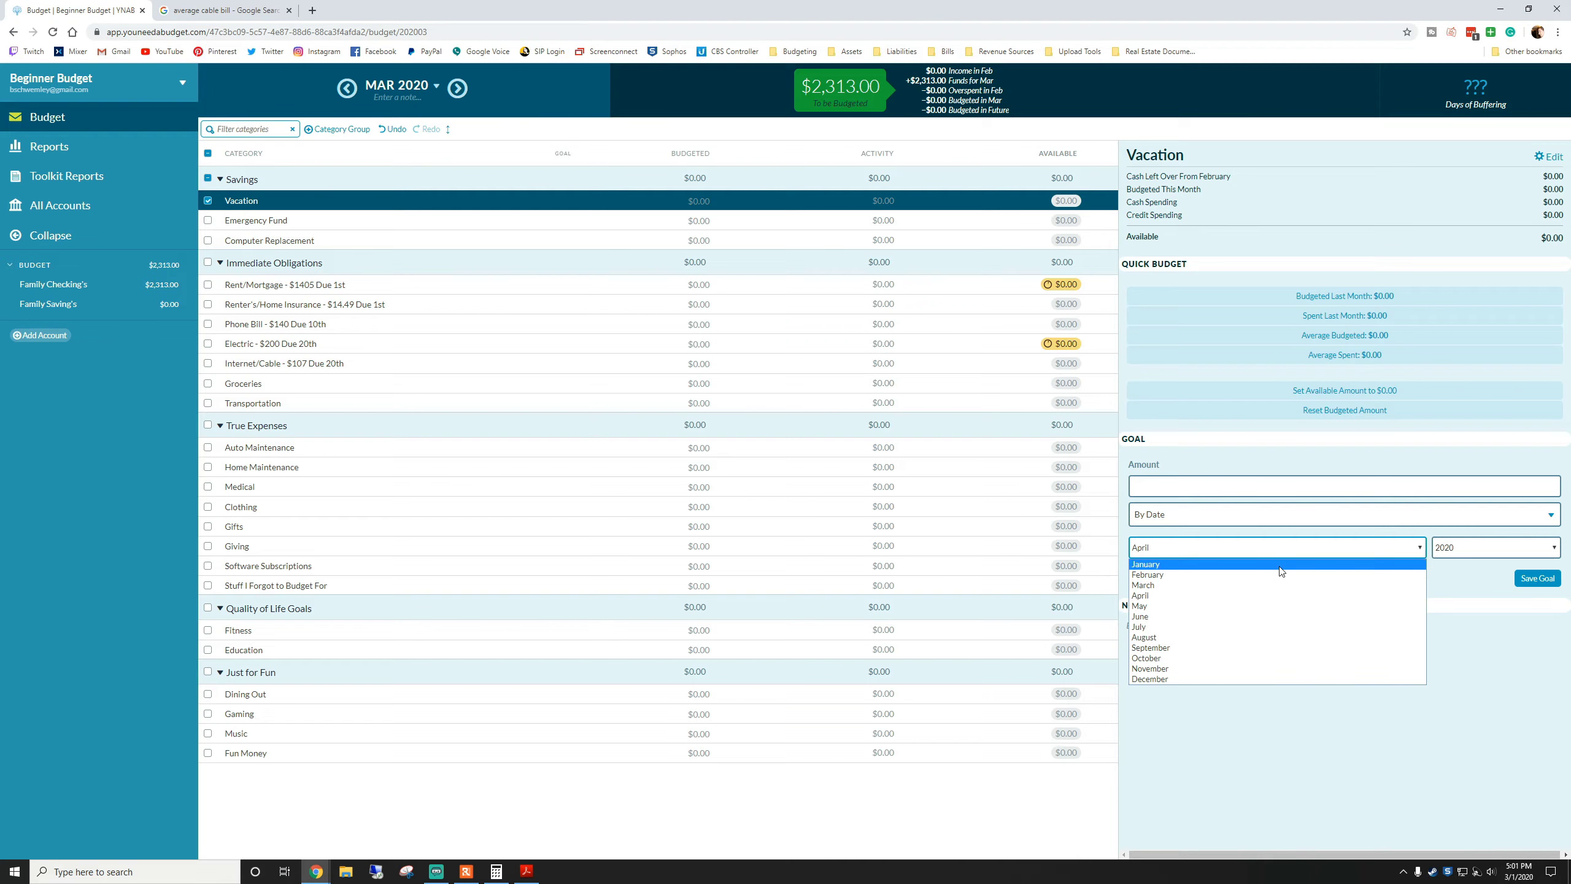
{"action": "left_click", "coordinate": [1167, 660]}
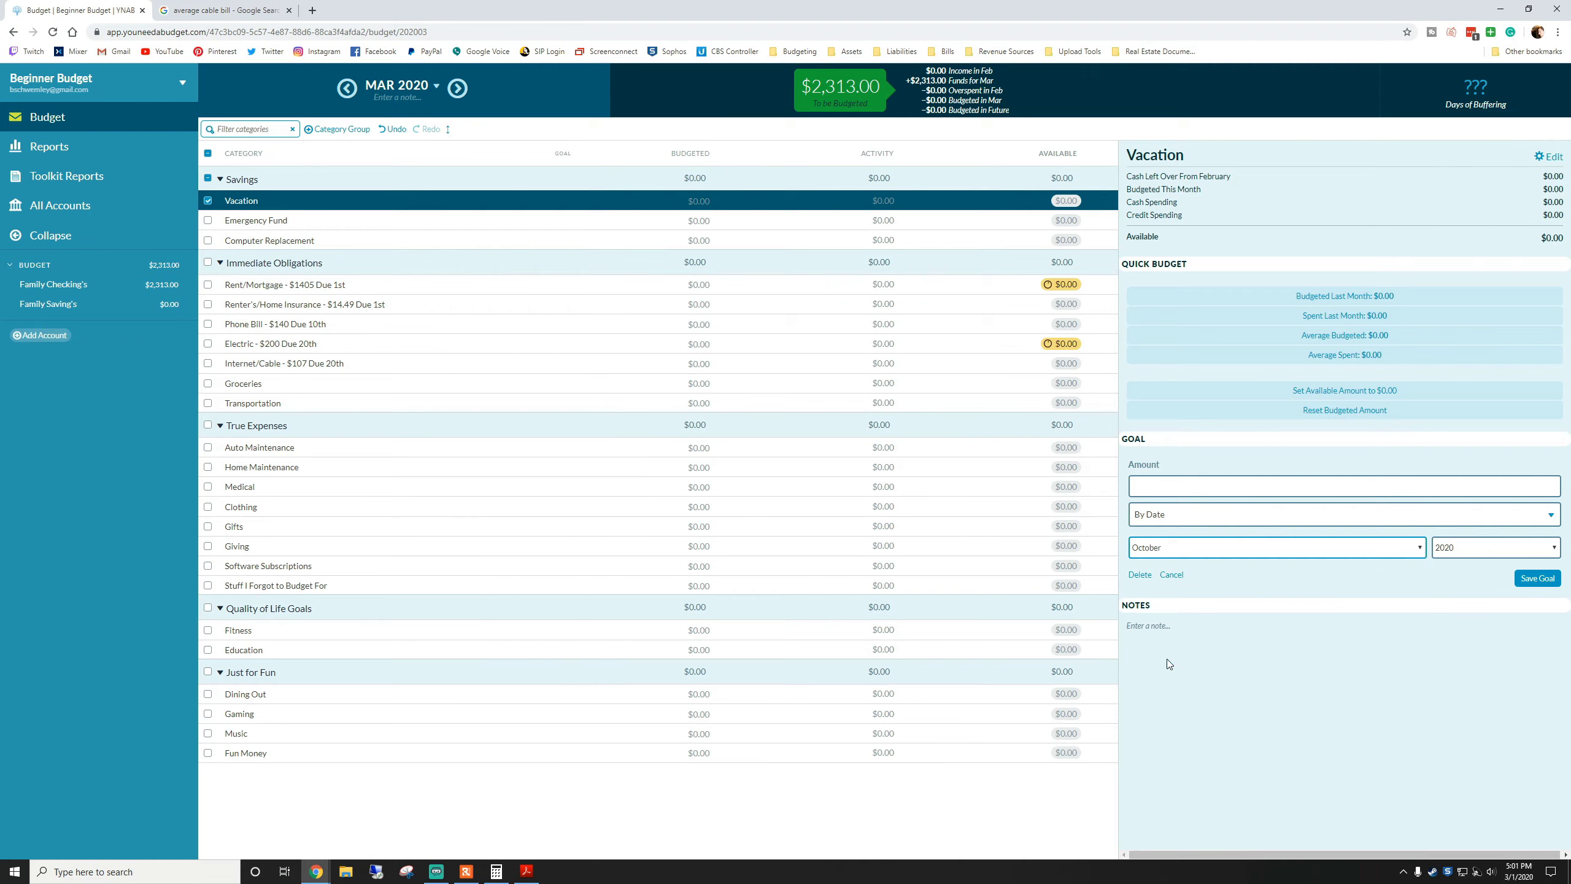
{"action": "left_click", "coordinate": [1227, 486]}
{"action": "type", "text": "3000"}
{"action": "left_click", "coordinate": [1535, 578]}
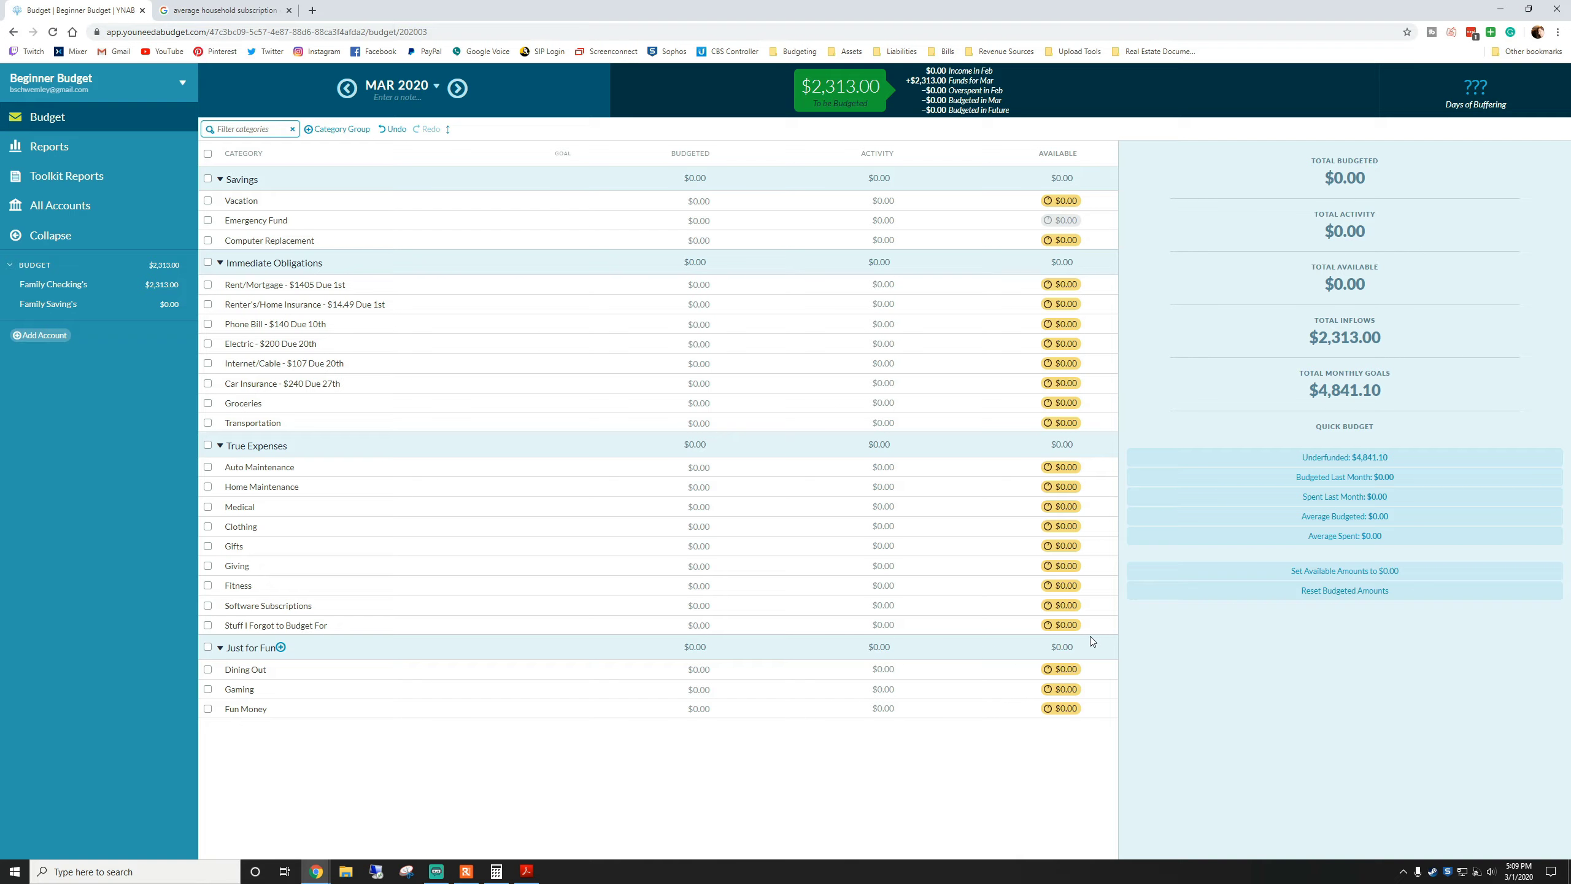
- Review the Emergency Fund goal, and compare the total monthly goals with the monthly income in Calculator's history
{"action": "left_click", "coordinate": [411, 227]}
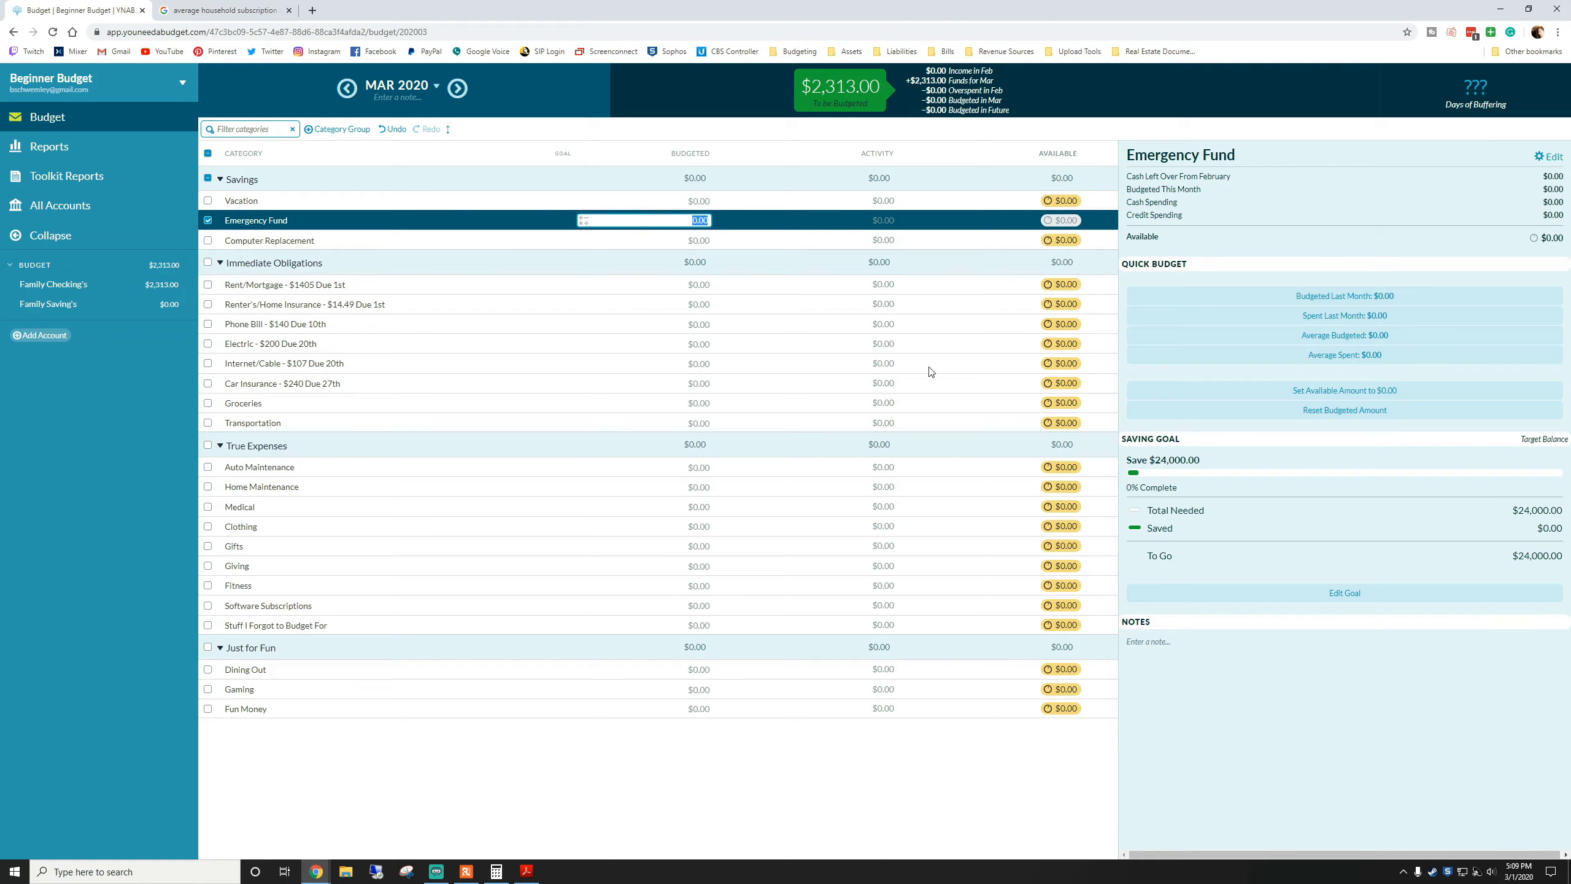
{"action": "left_click", "coordinate": [209, 221]}
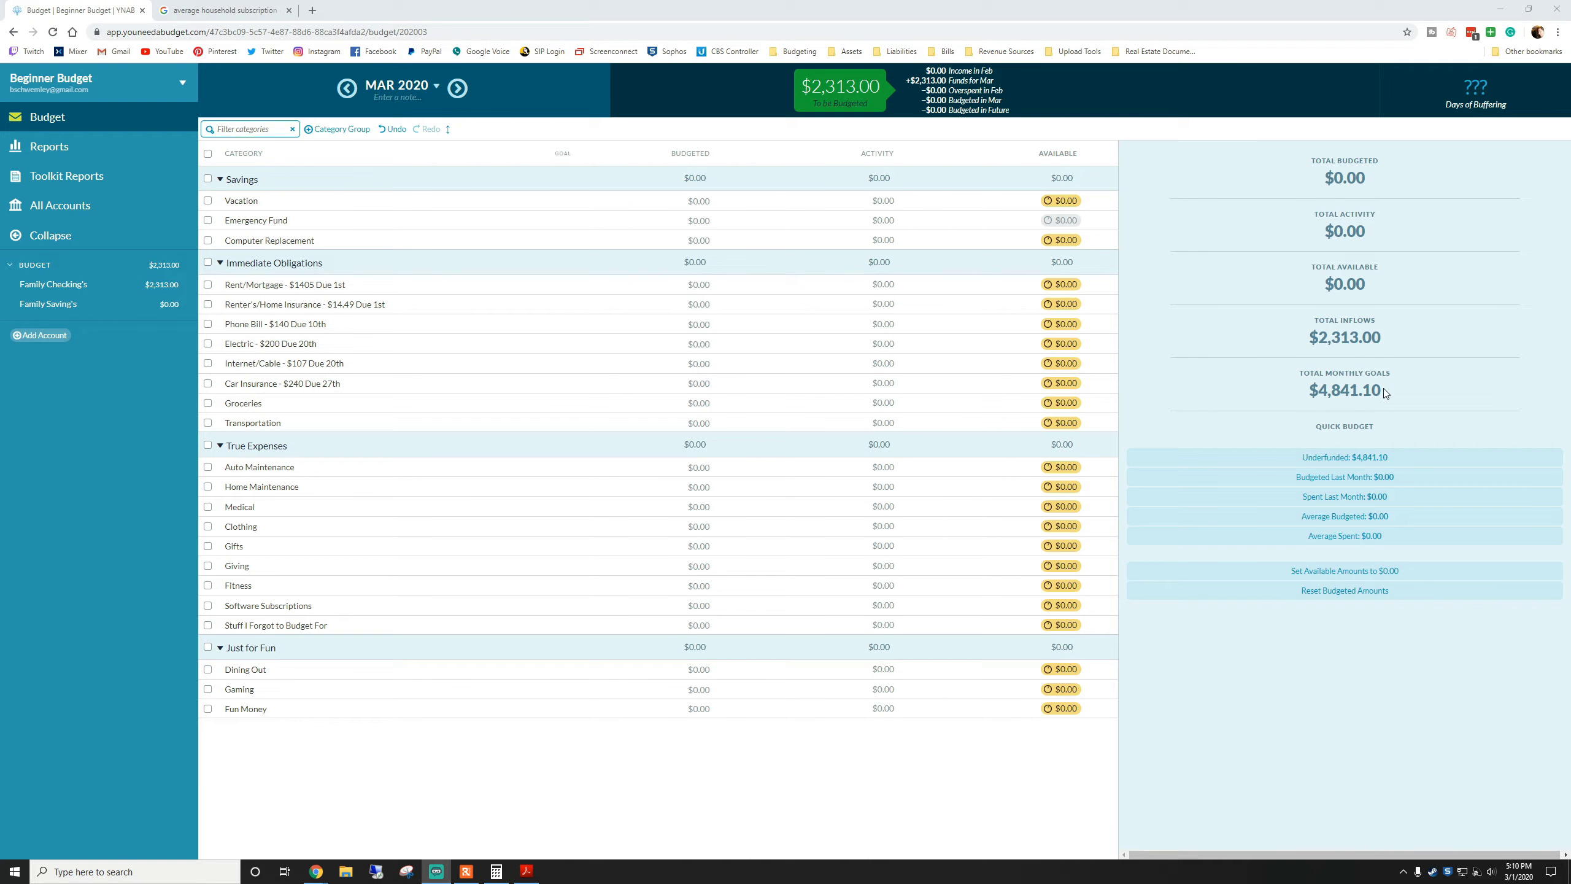
{"action": "left_click", "coordinate": [500, 874]}
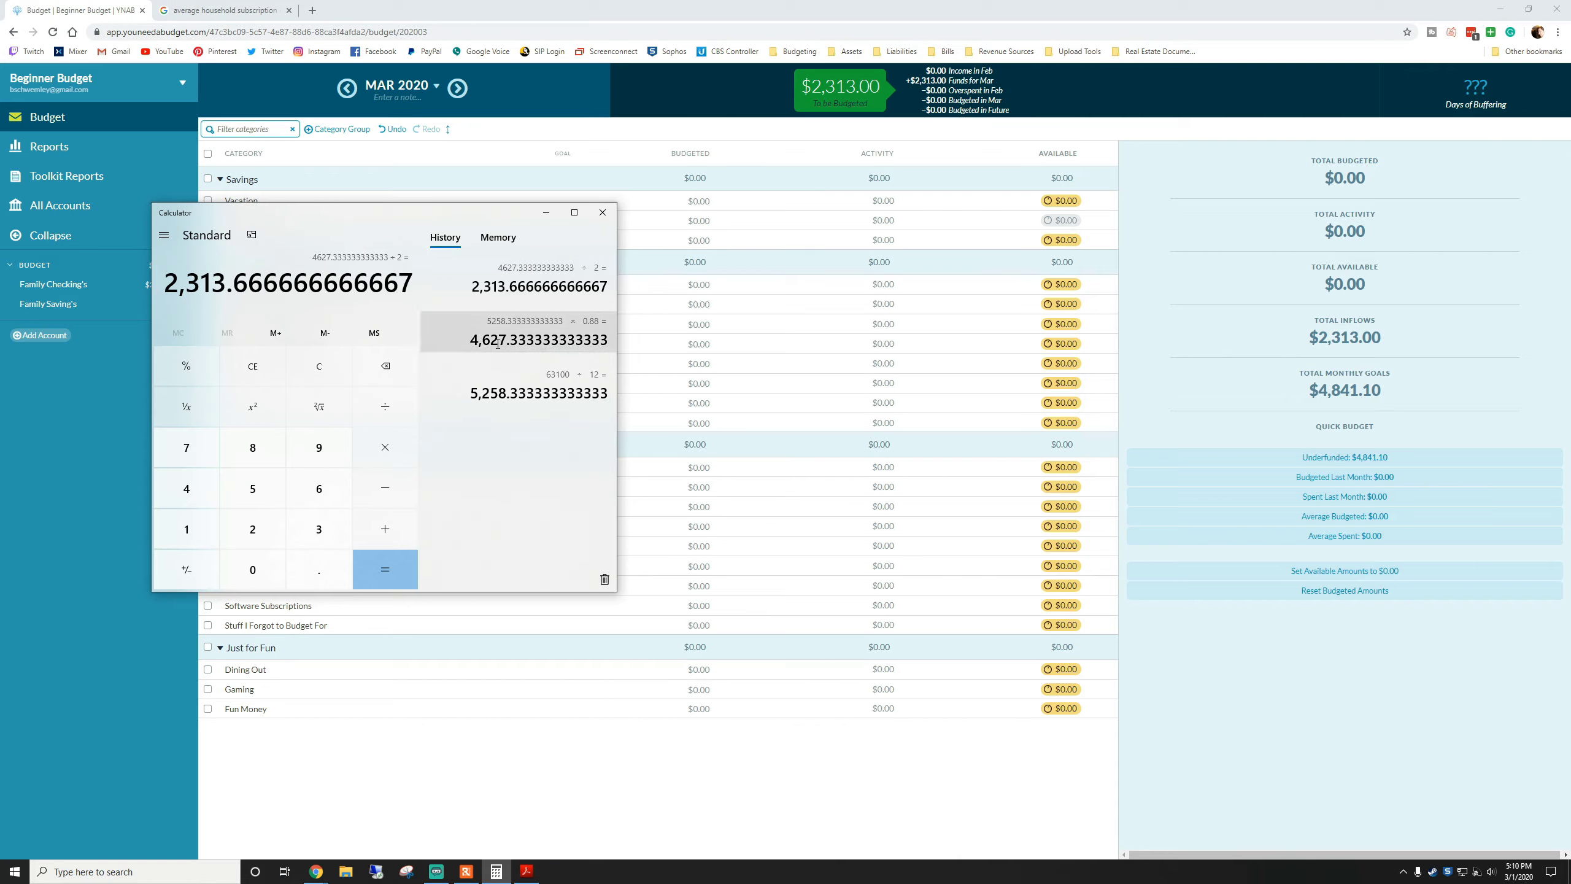
{"action": "left_click", "coordinate": [546, 216]}
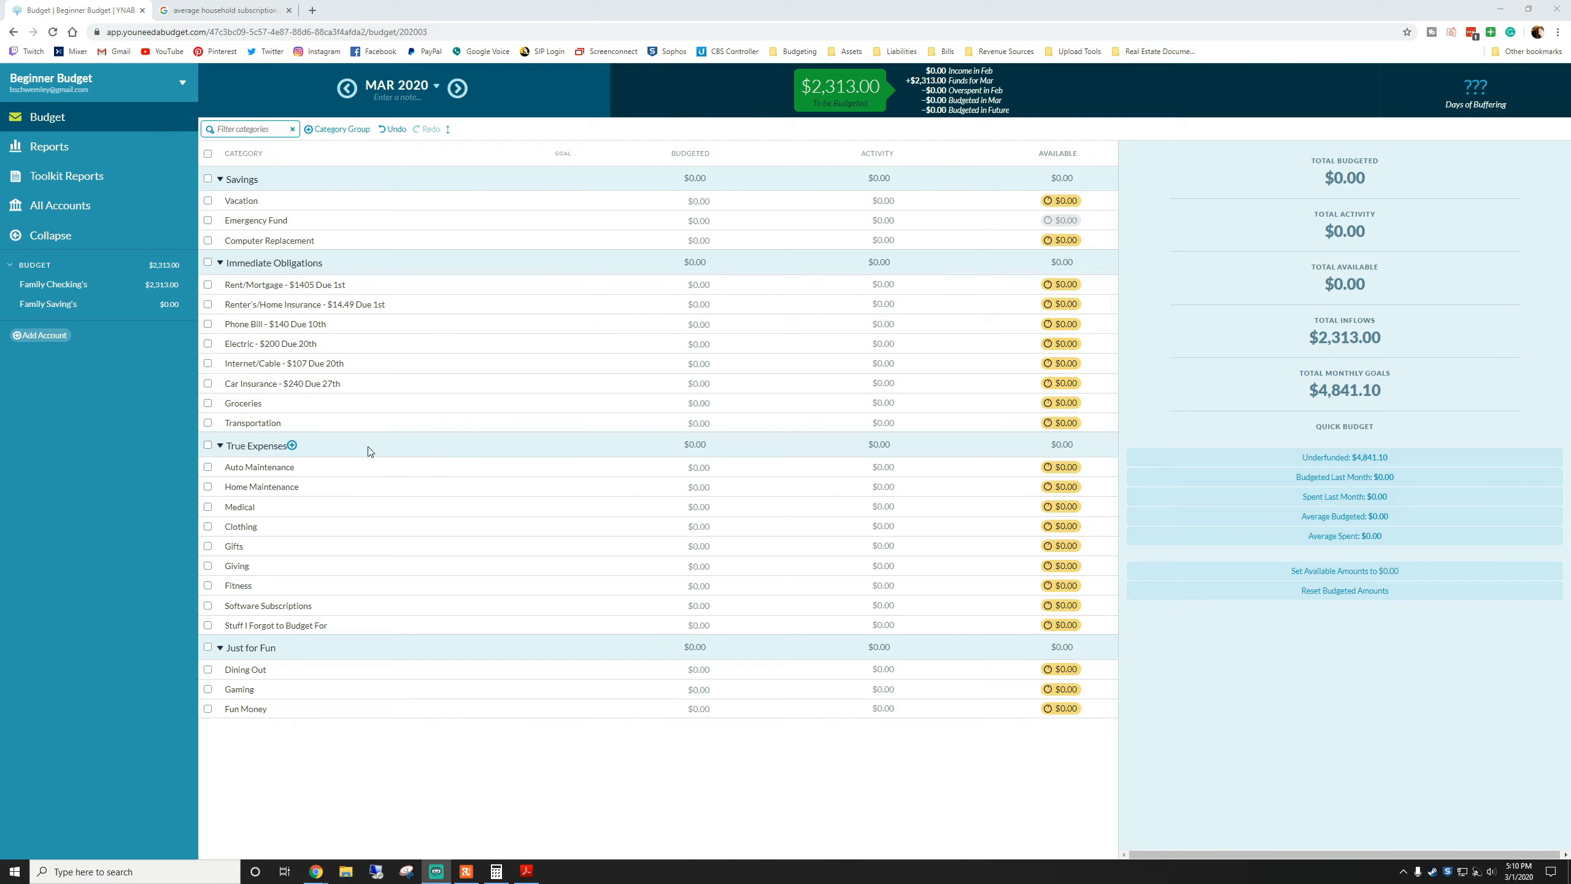
- Look at the Toolkit for YNAB browser extension's popup and dismiss it
{"action": "left_click", "coordinate": [1491, 31]}
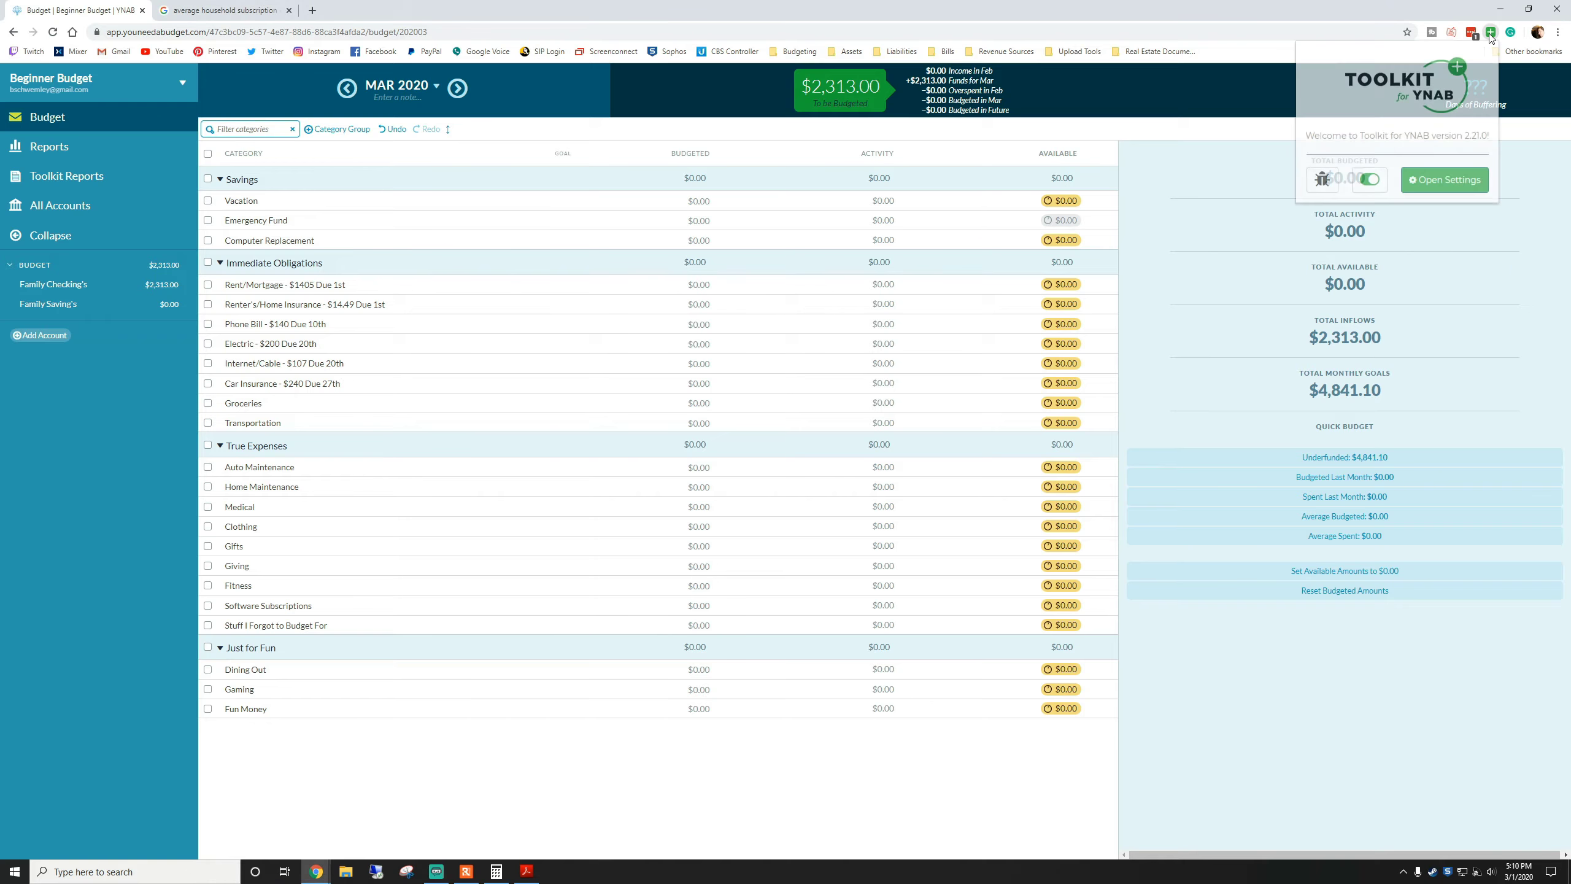
{"action": "left_click", "coordinate": [818, 405]}
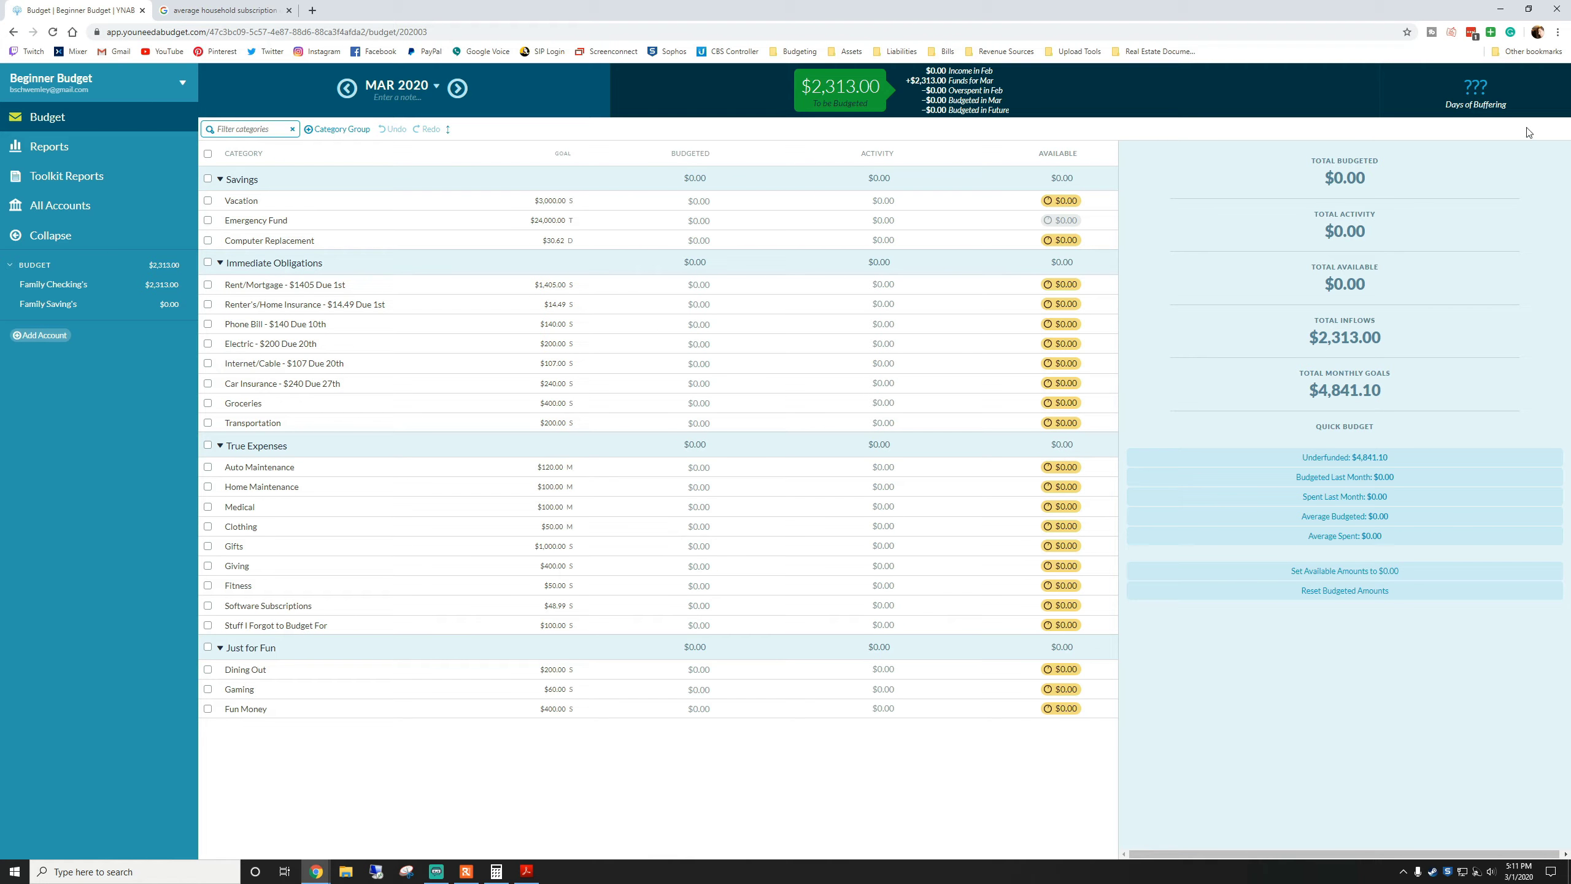
{"action": "left_click", "coordinate": [1491, 33]}
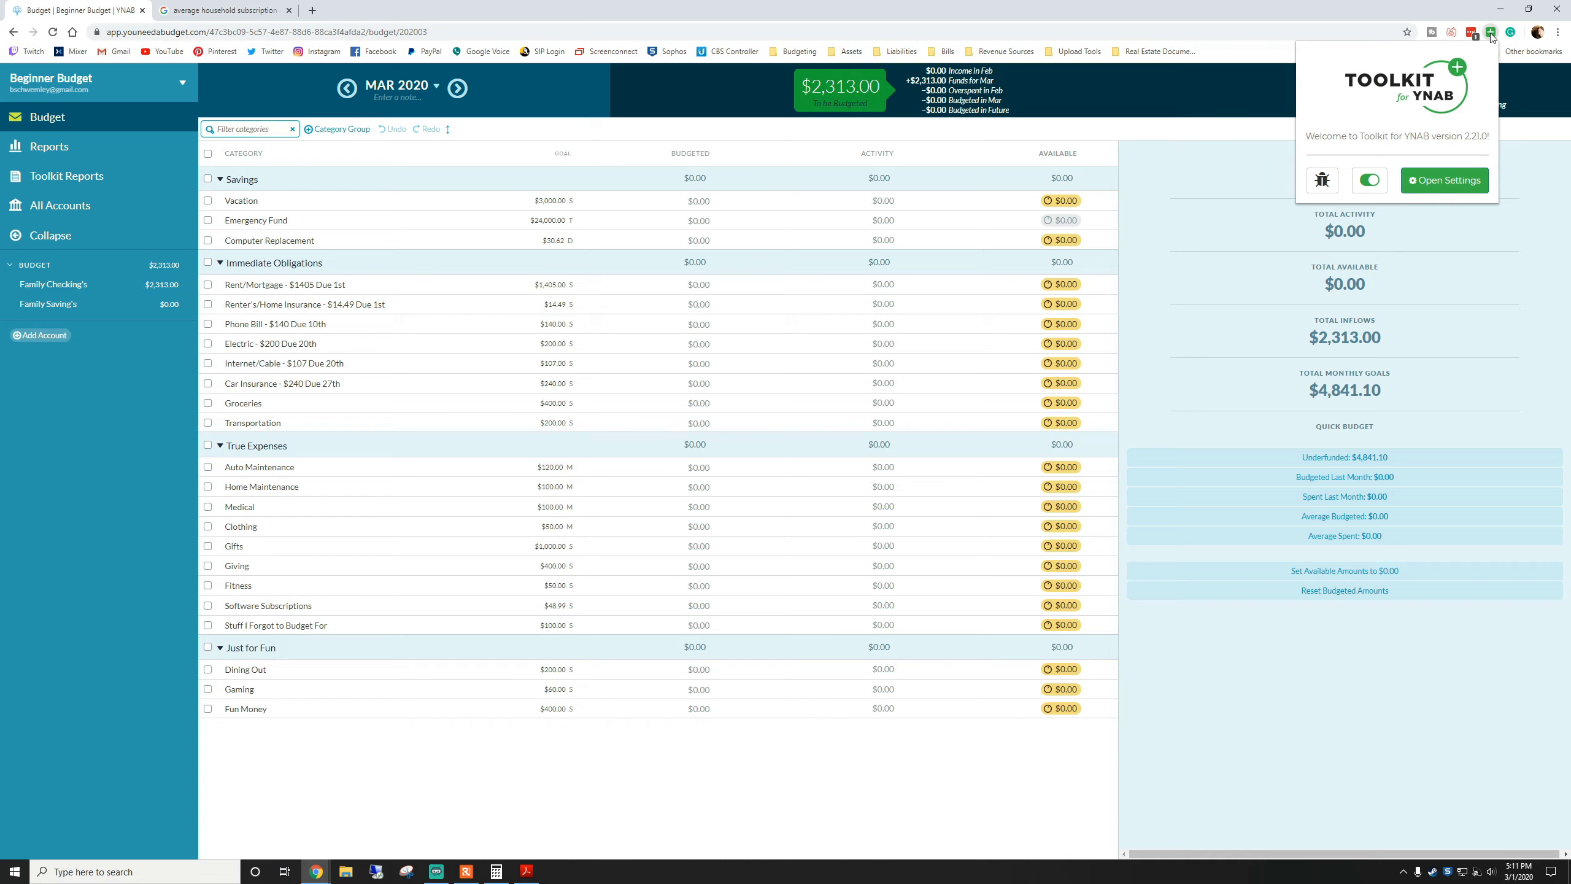
{"action": "left_click", "coordinate": [1184, 13]}
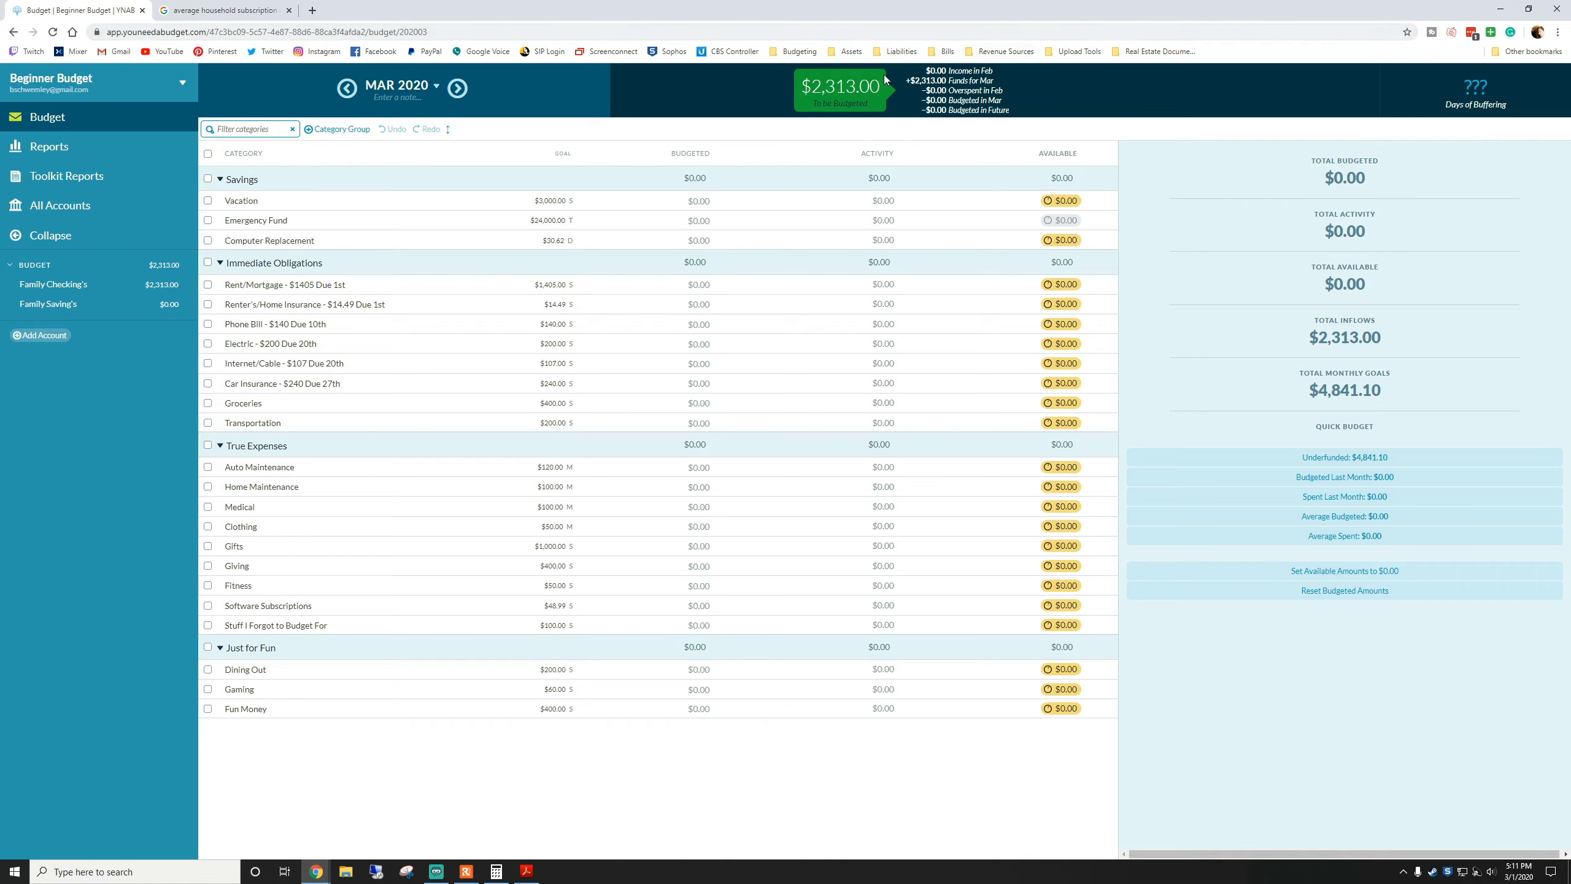
- Close the average household subscription search page and review the goal of the Gifts category
{"action": "mouse_move", "coordinate": [885, 75]}
{"action": "left_click", "coordinate": [289, 10]}
{"action": "left_click", "coordinate": [511, 555]}
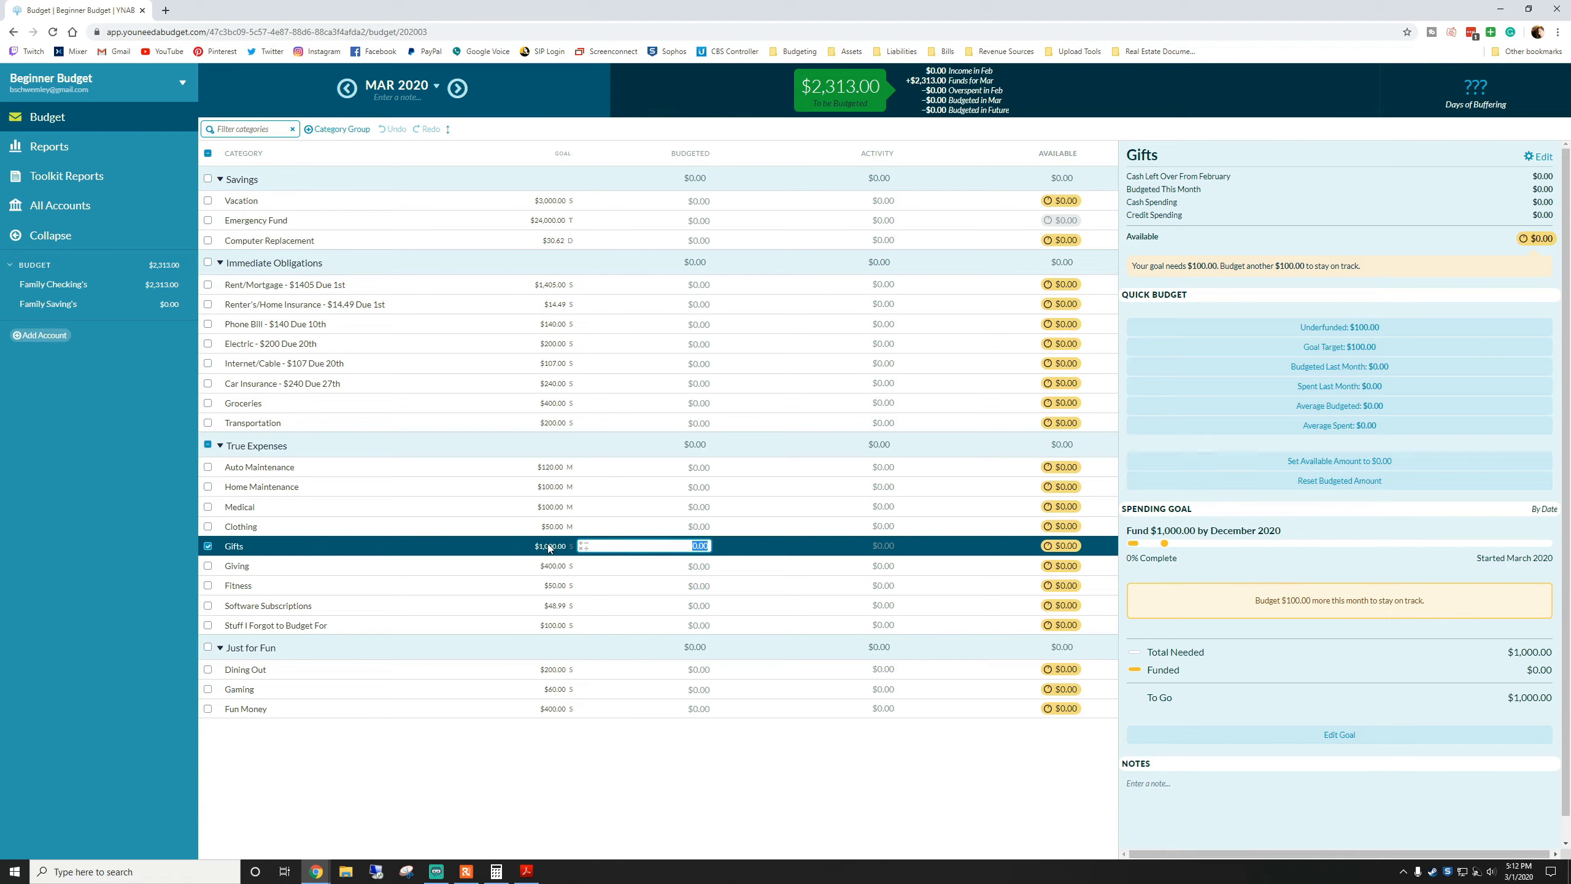
{"action": "left_click", "coordinate": [208, 547]}
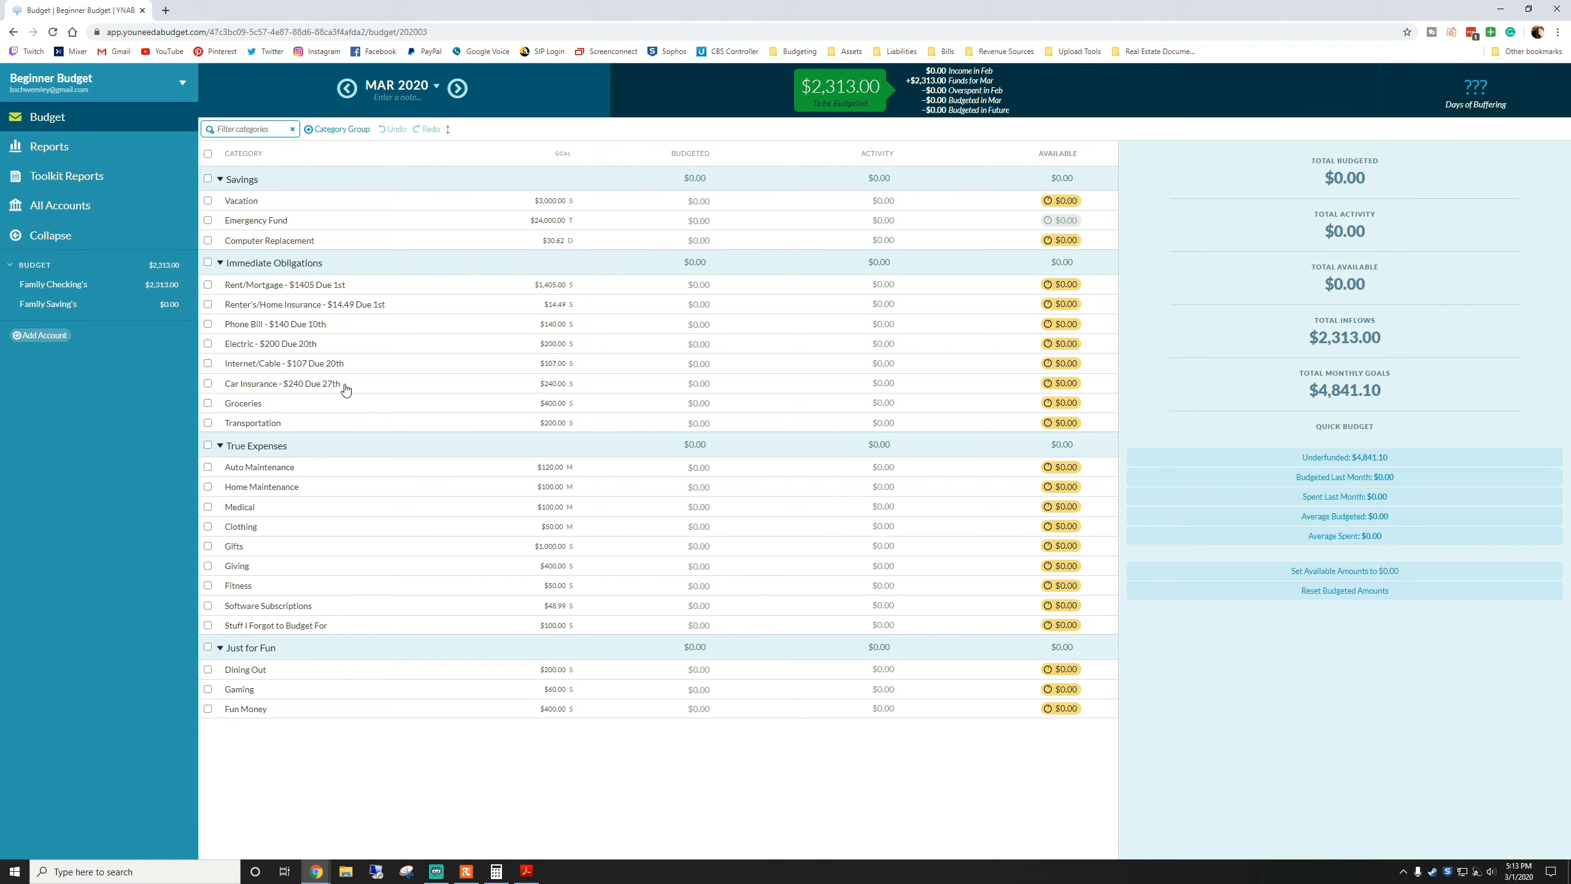
- Set the Vacation goal amount to 2000 and deselect the category
{"action": "left_click", "coordinate": [401, 207]}
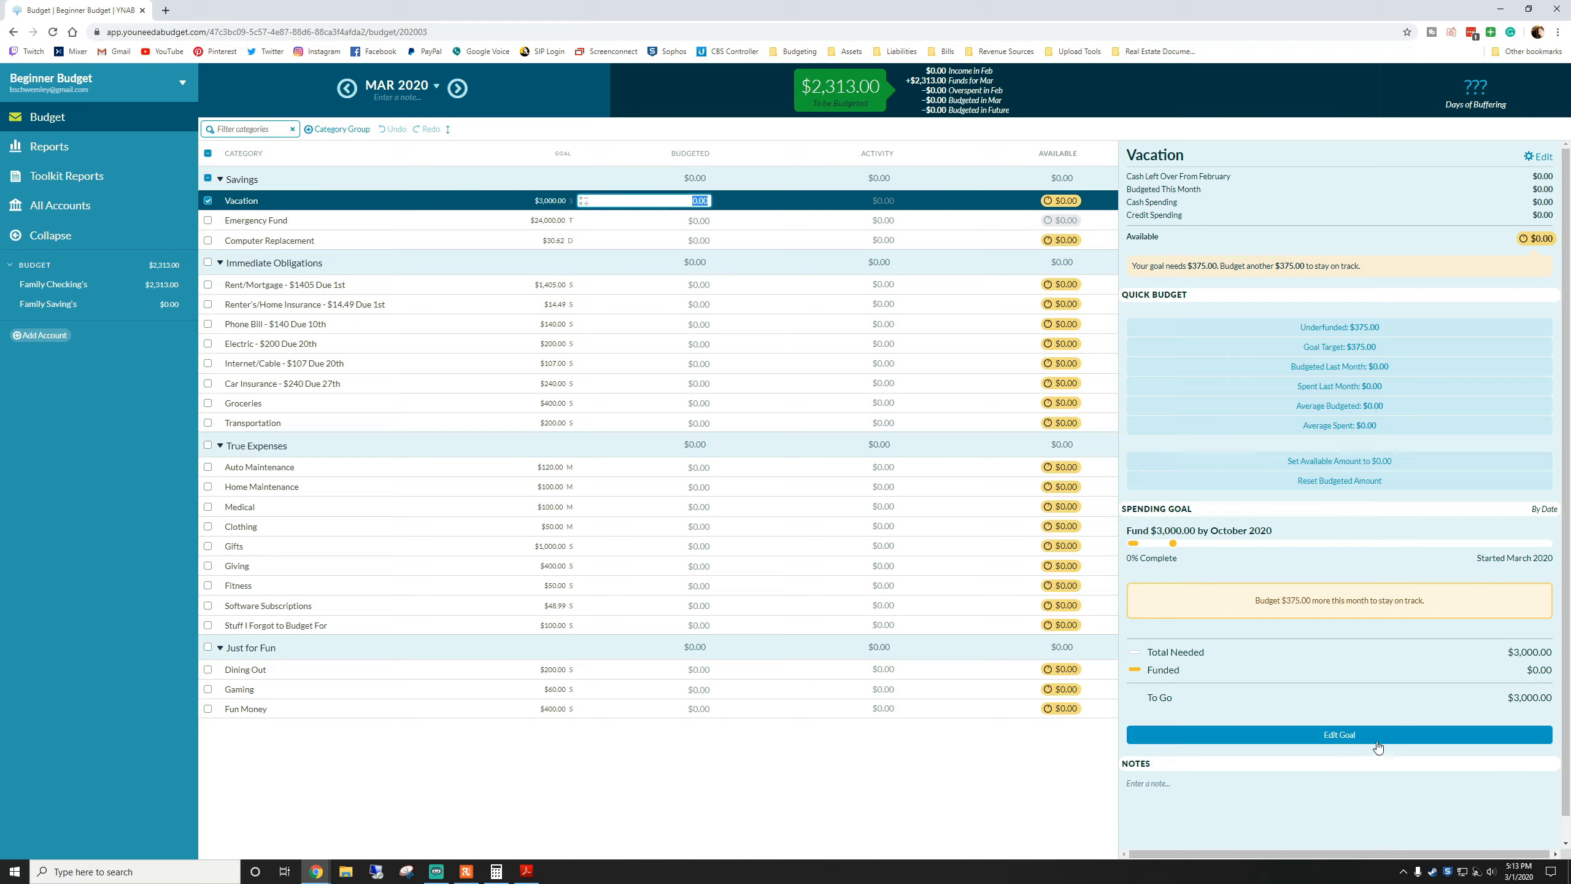
{"action": "left_click", "coordinate": [1359, 734]}
{"action": "type", "text": "2000"}
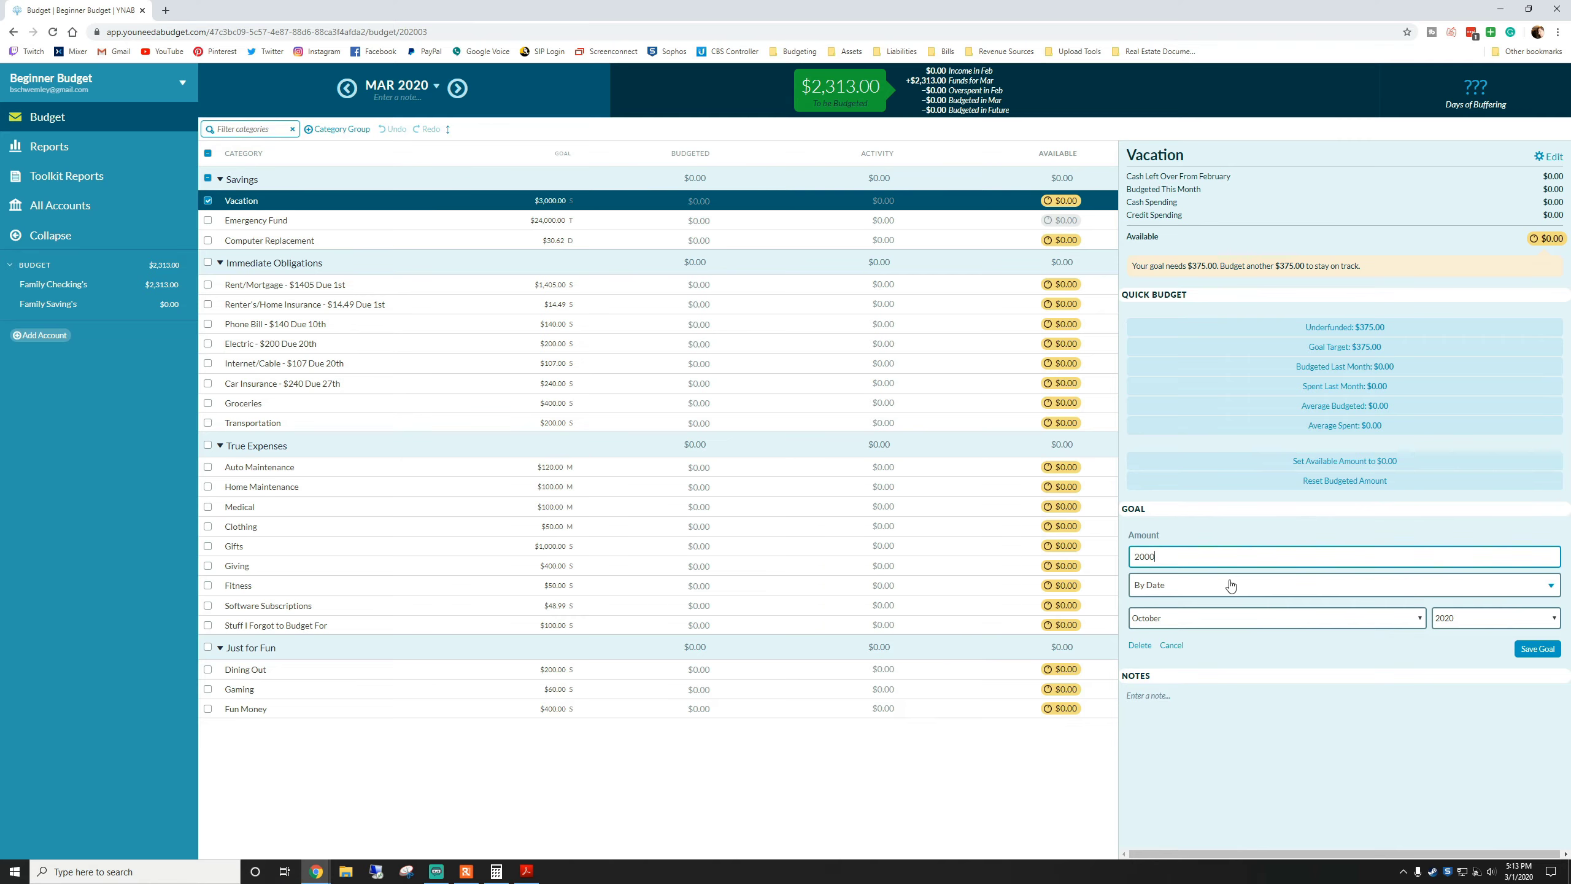
{"action": "key", "text": "Return"}
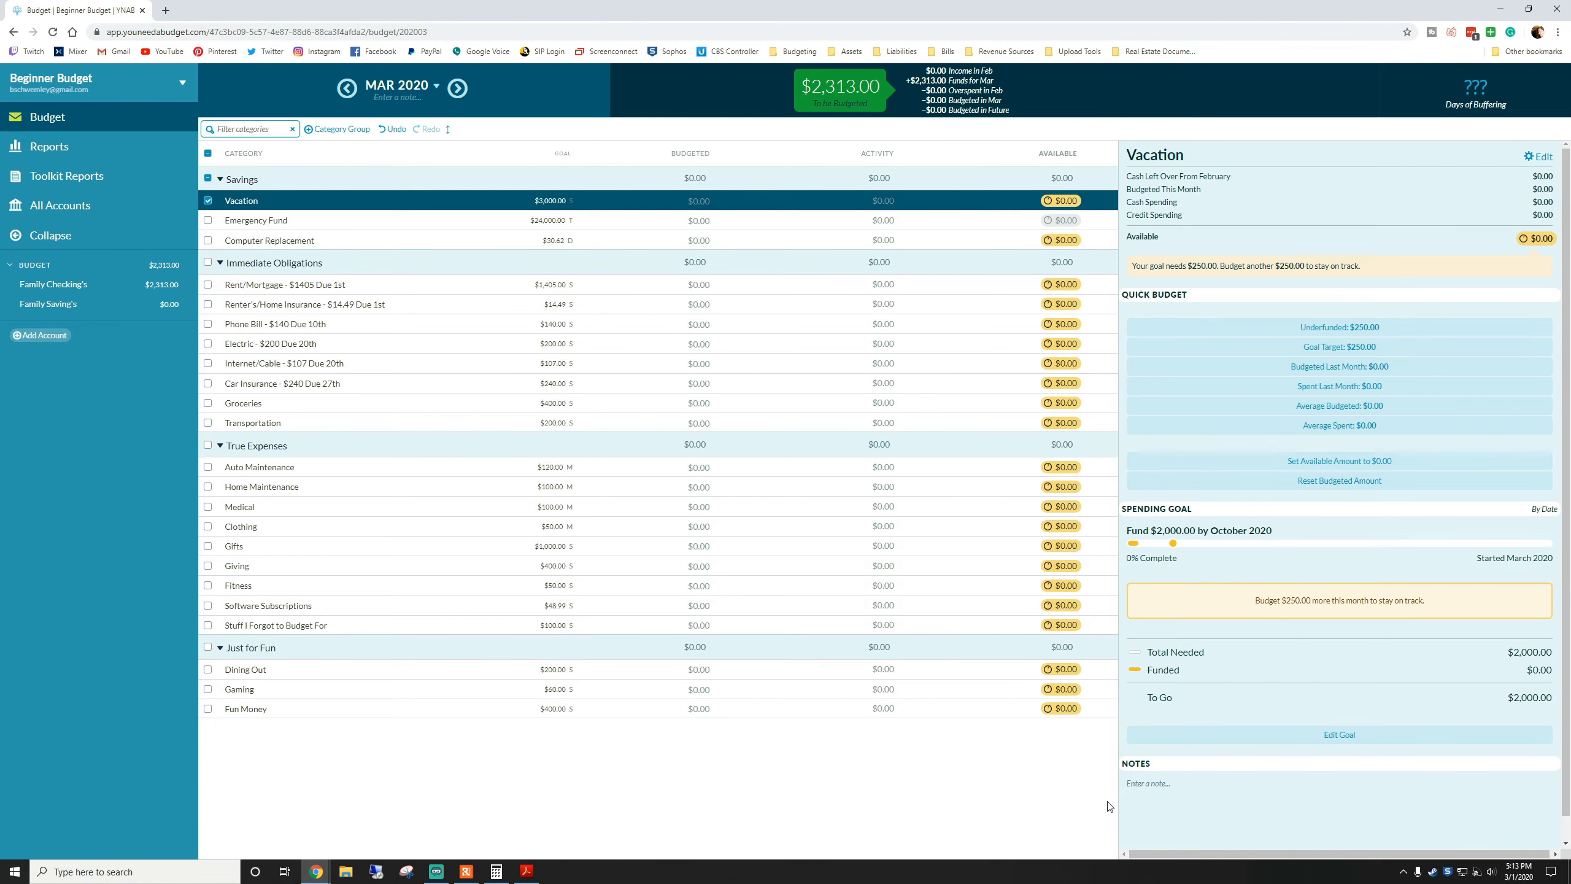
{"action": "left_click", "coordinate": [208, 201]}
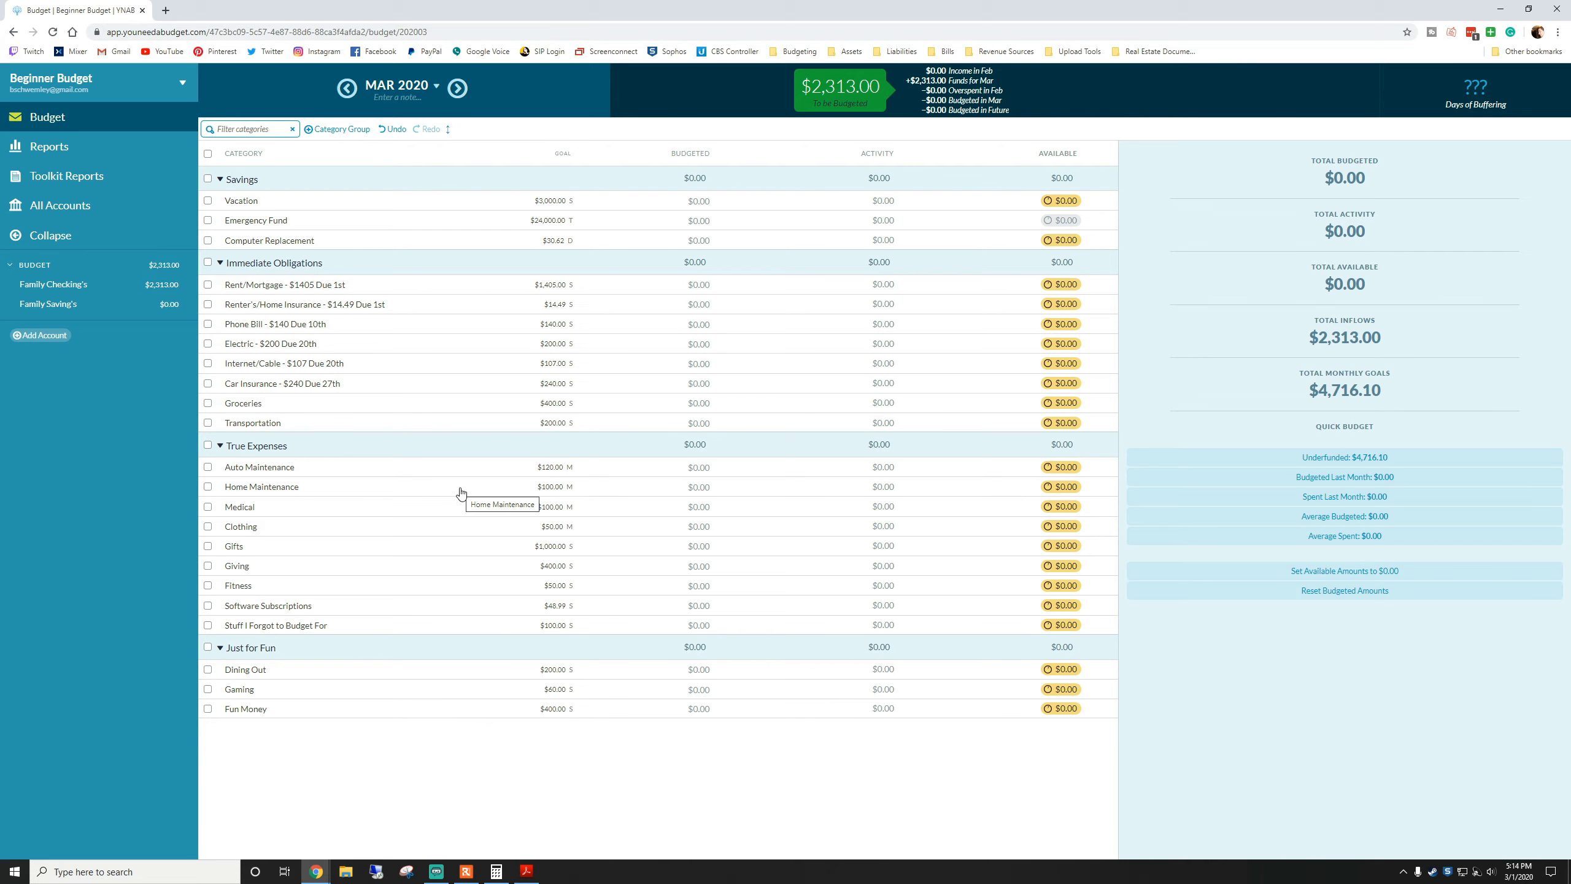
{"action": "left_click", "coordinate": [460, 493]}
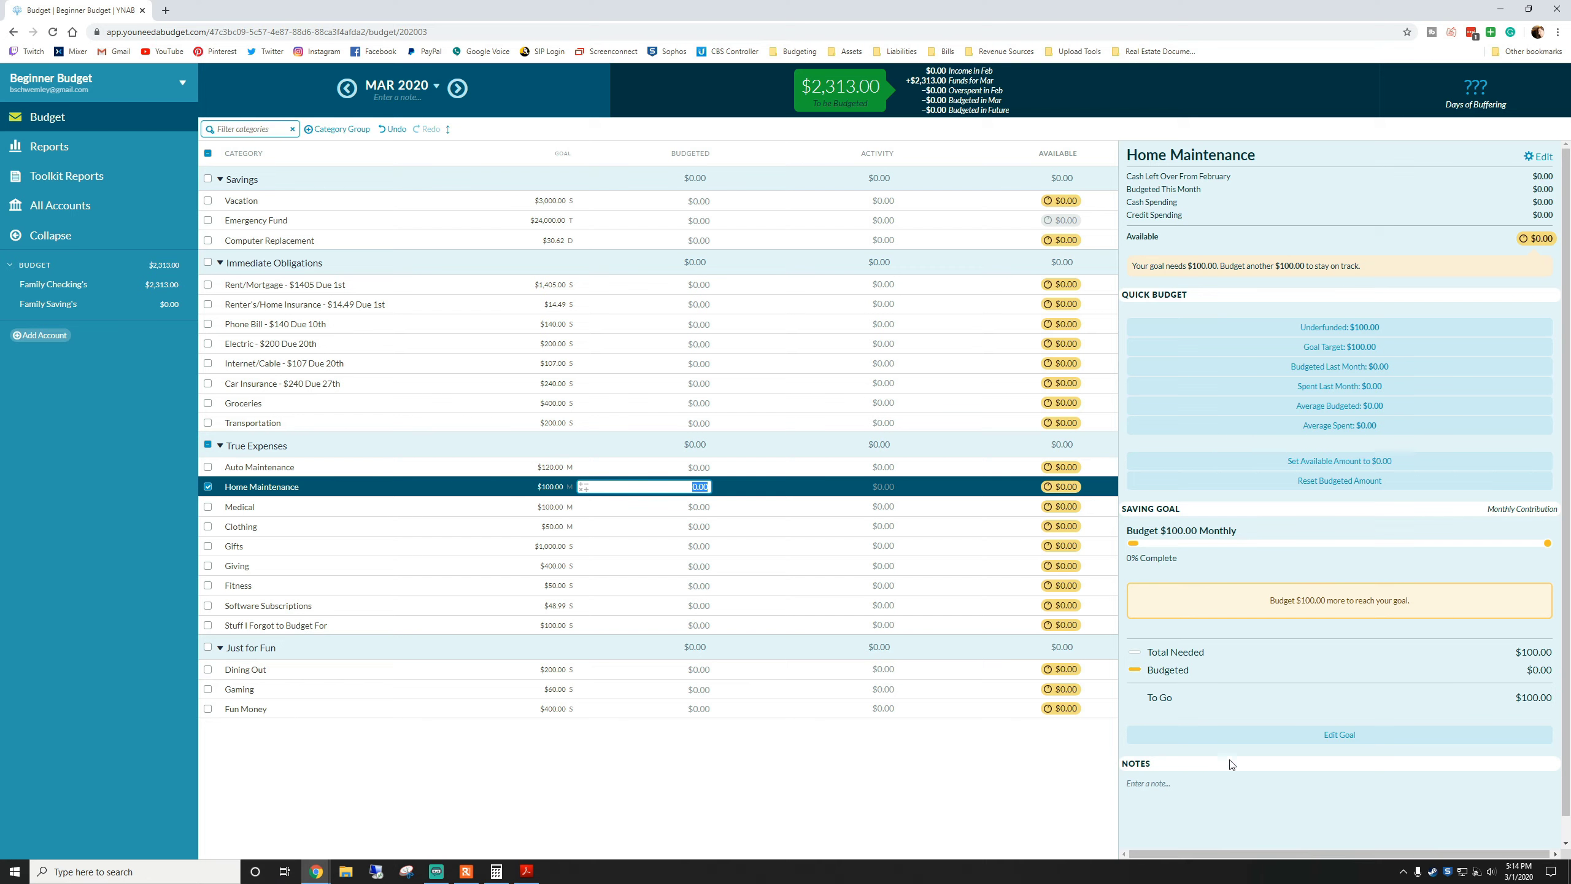
{"action": "left_click", "coordinate": [1237, 736]}
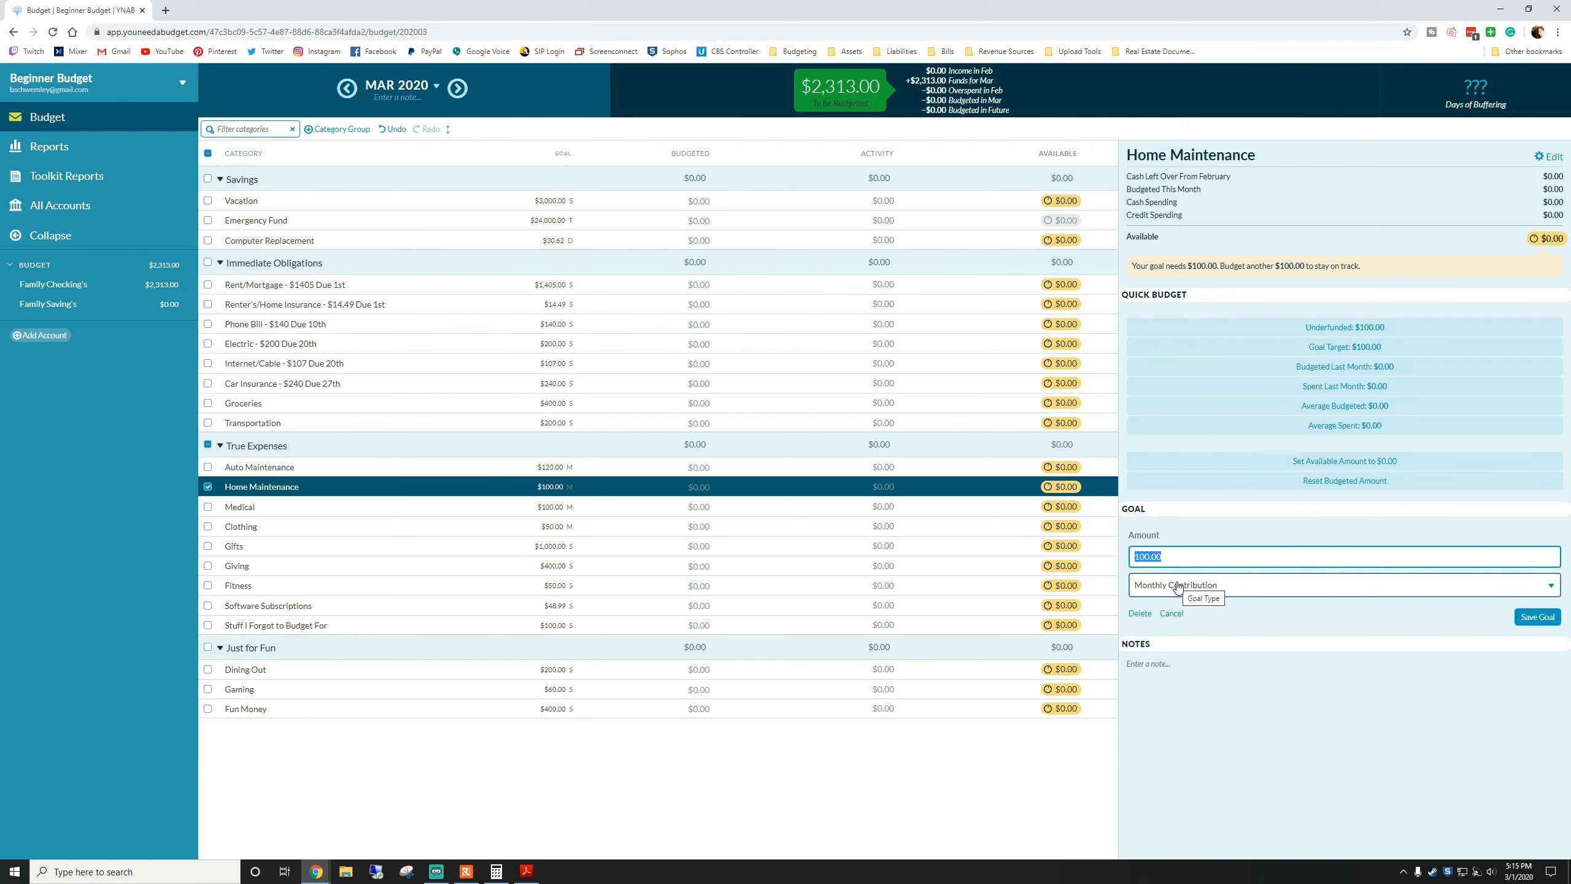
{"action": "left_click", "coordinate": [1409, 738]}
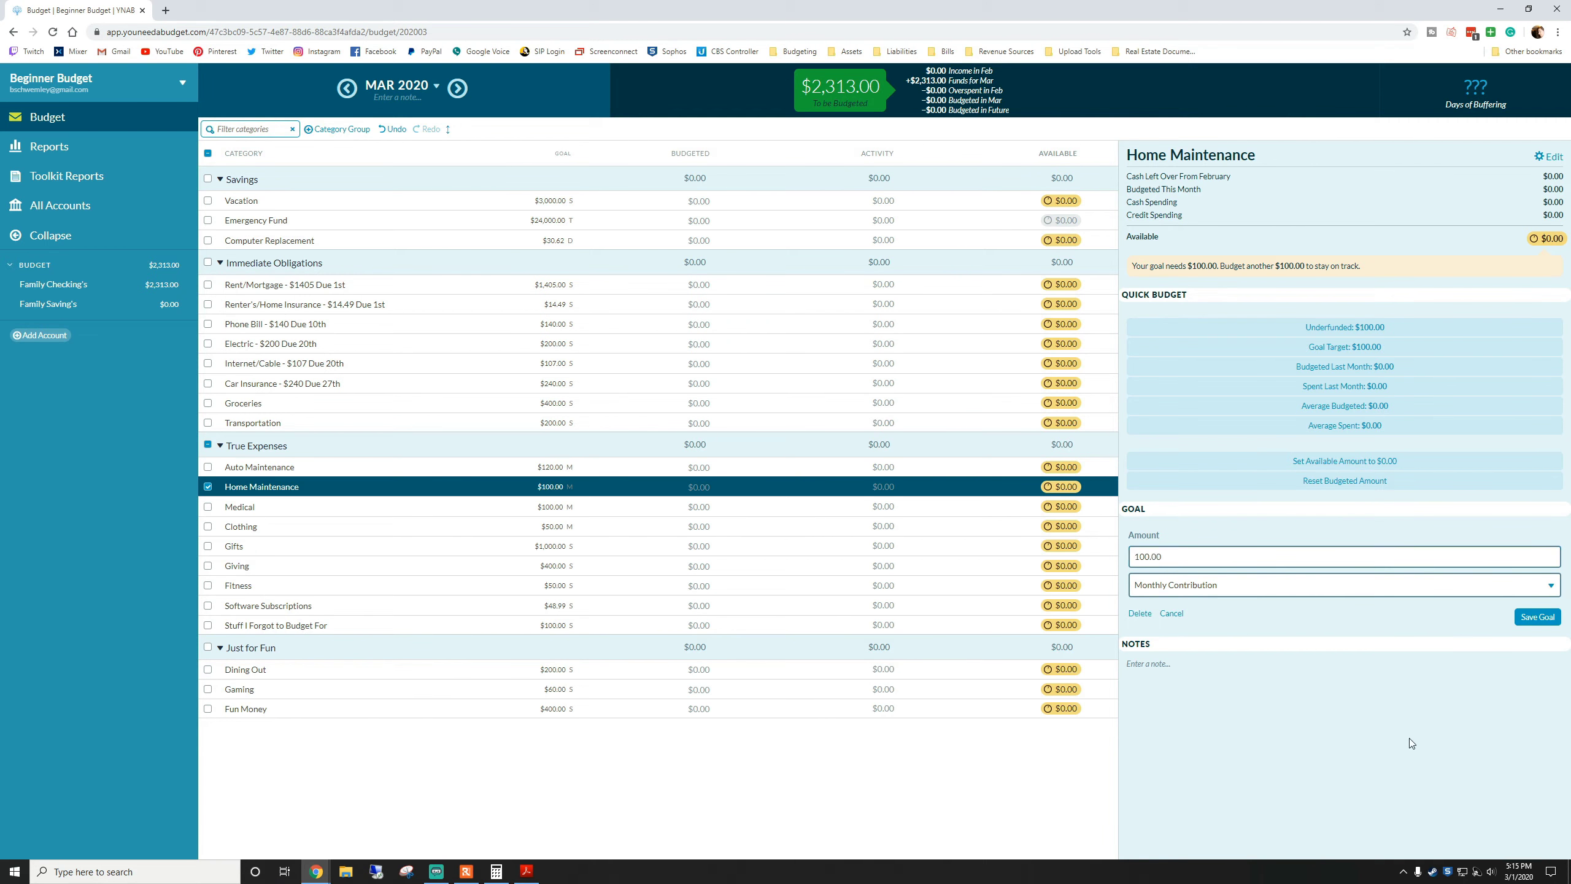
{"action": "left_click", "coordinate": [1175, 614]}
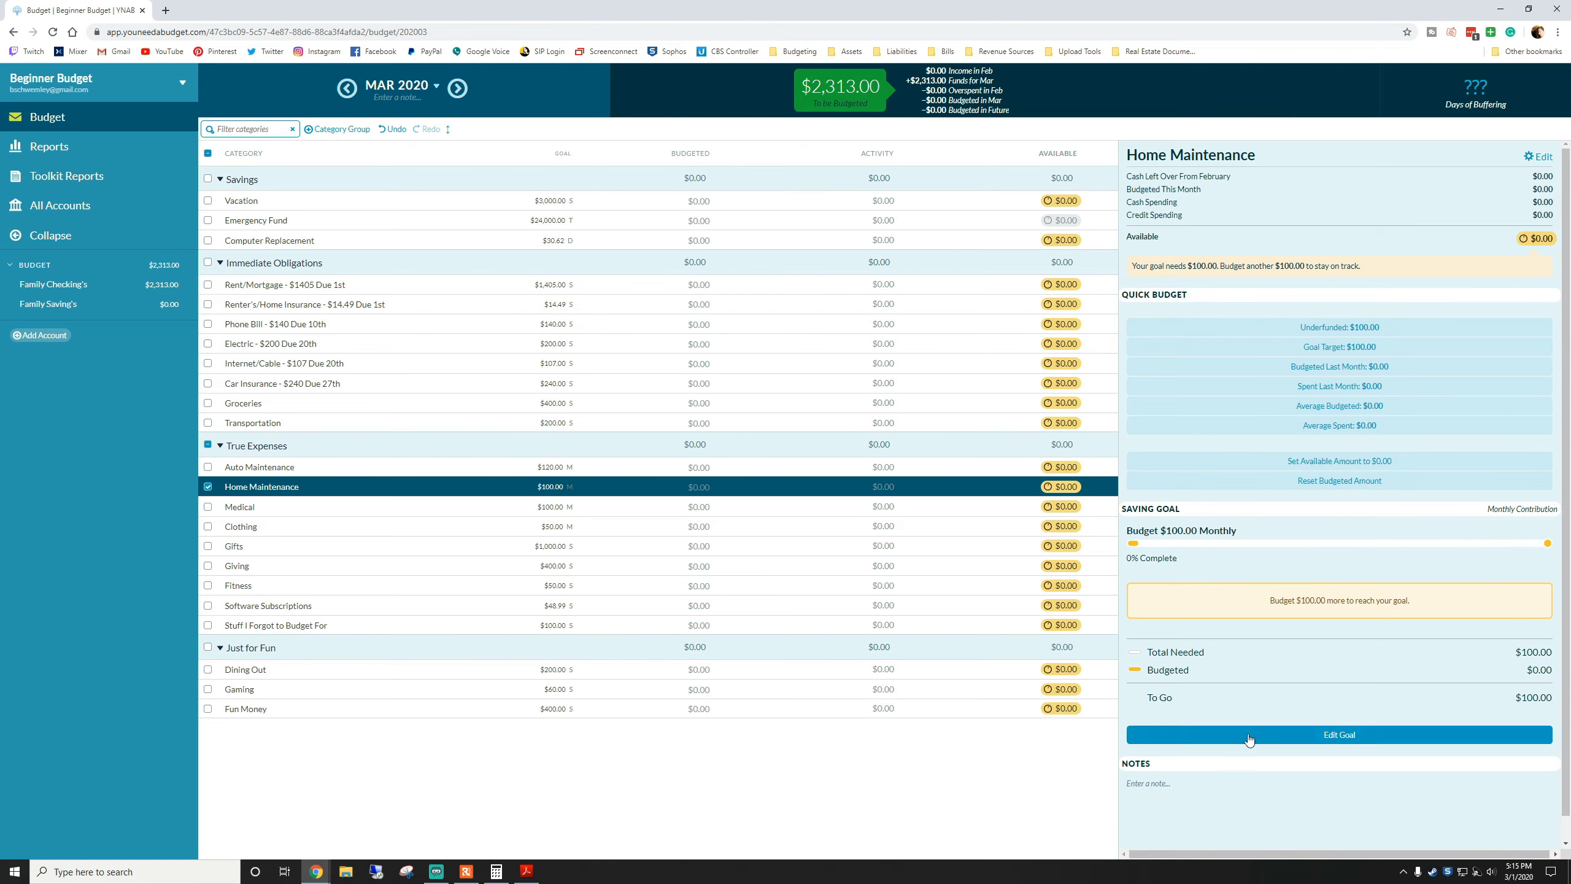
{"action": "left_click", "coordinate": [652, 567]}
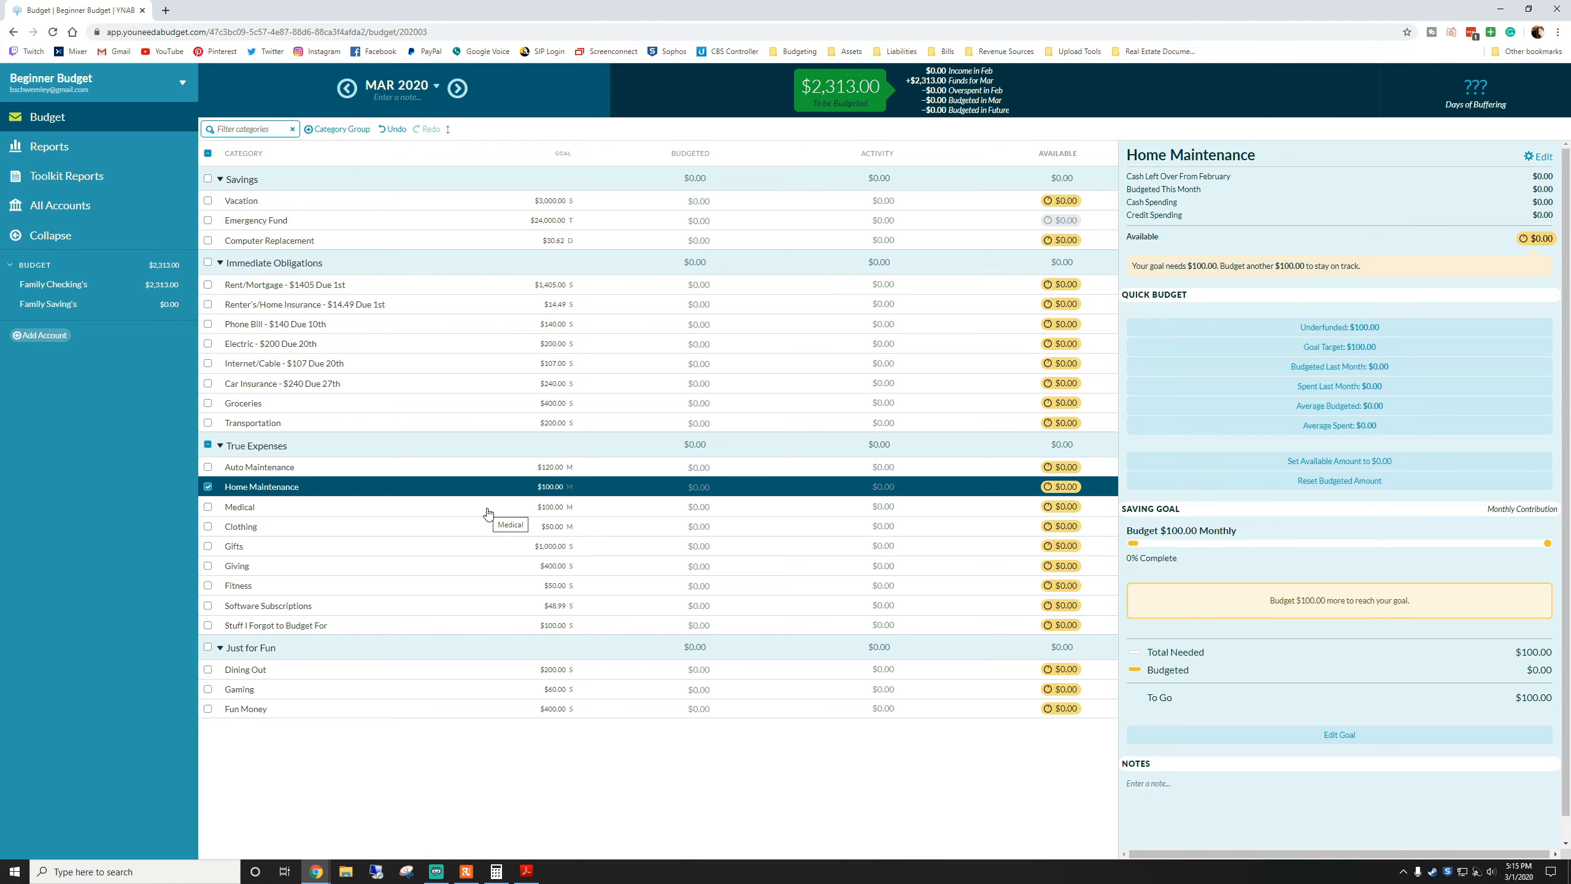
- Set the Gifts goal amount to 800 and deselect the category
{"action": "left_click", "coordinate": [484, 550]}
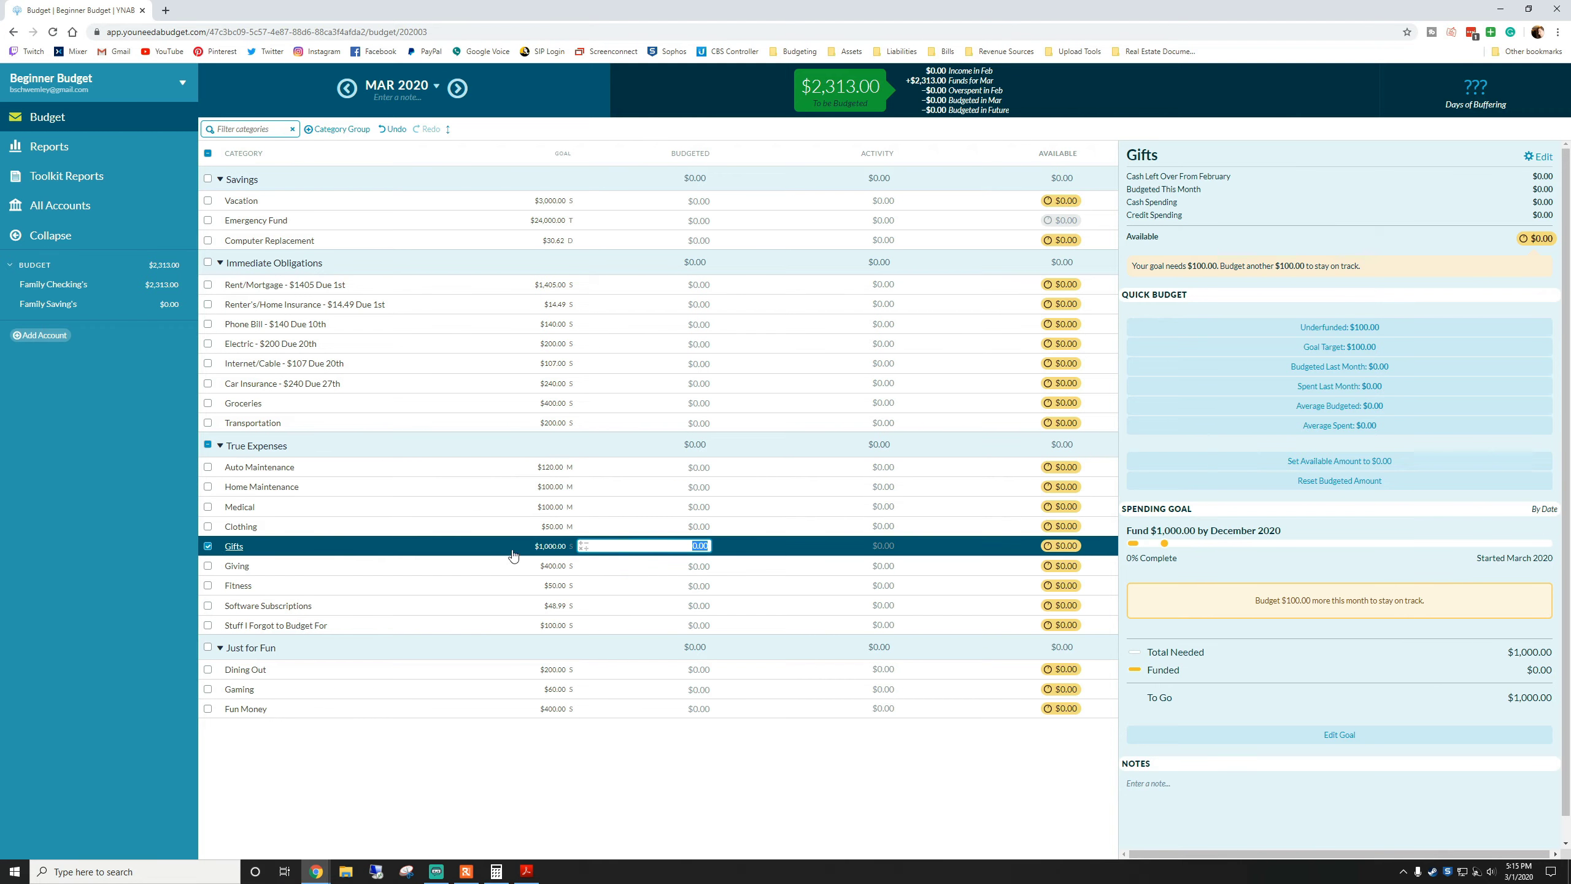
{"action": "left_click", "coordinate": [1335, 738]}
{"action": "type", "text": "800"}
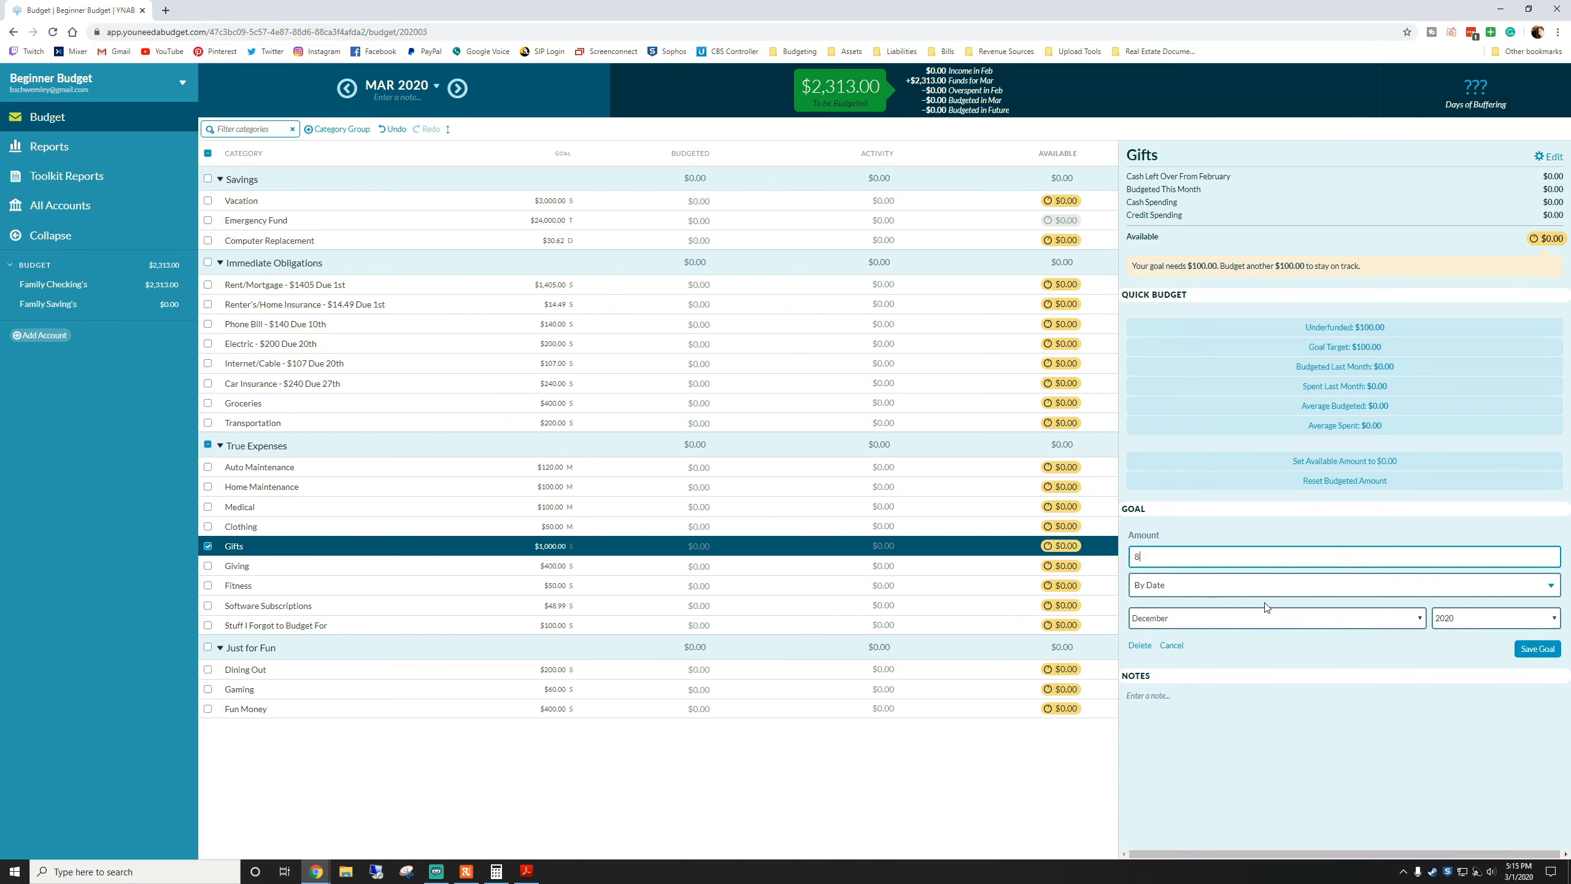
{"action": "left_click", "coordinate": [1516, 651]}
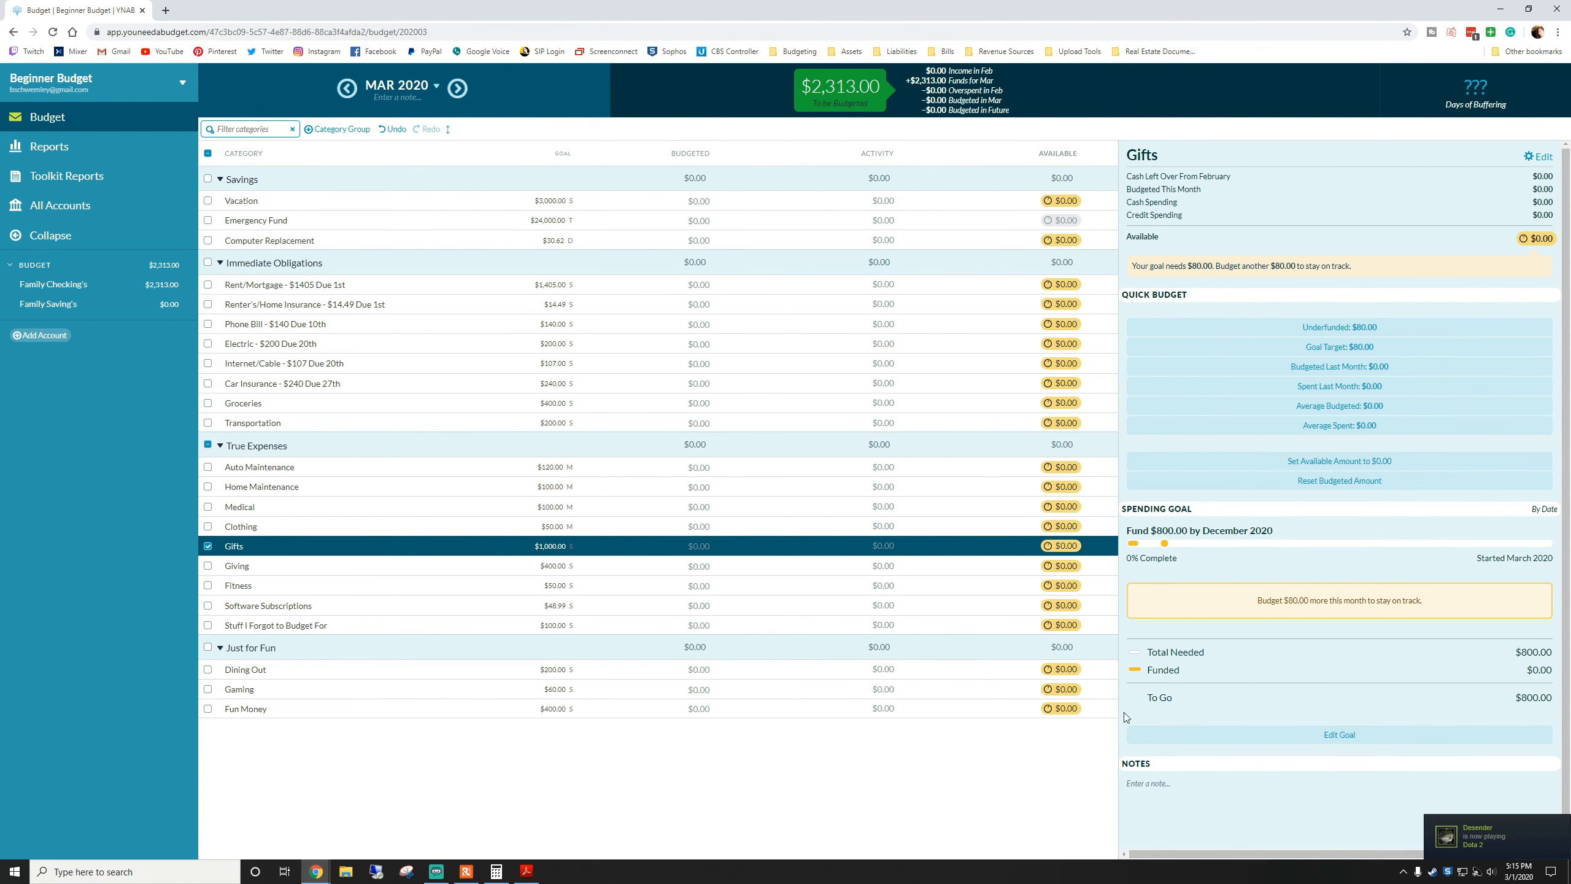
{"action": "left_click", "coordinate": [208, 545]}
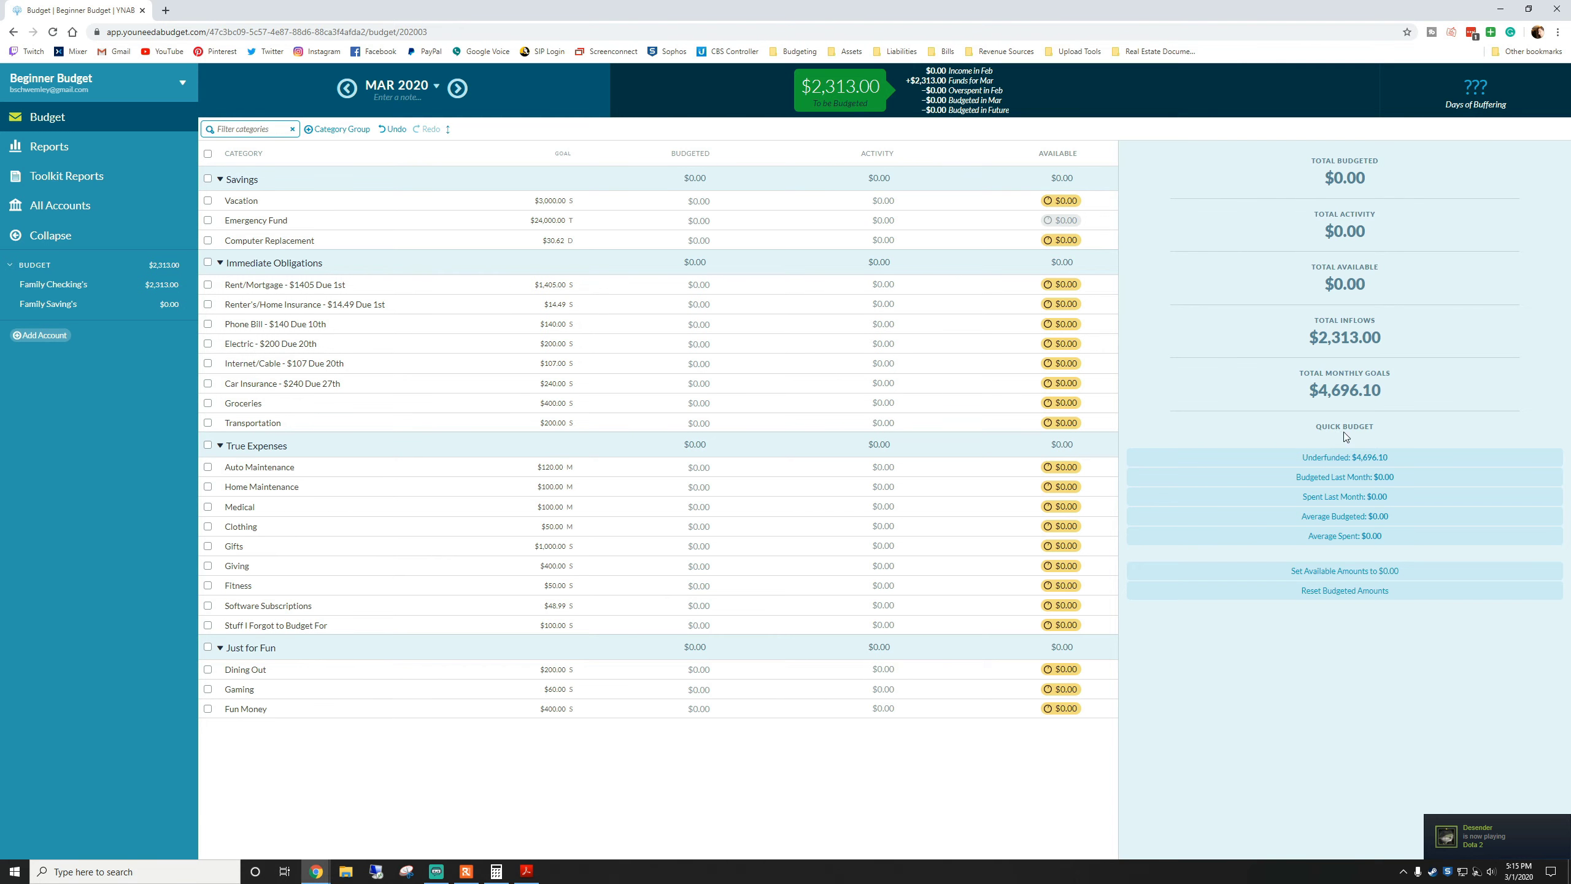
- Compare the total monthly goals with the income in Calculator, and review the Gifts, Giving, Fitness and Software Subscriptions goals
{"action": "left_click", "coordinate": [502, 873]}
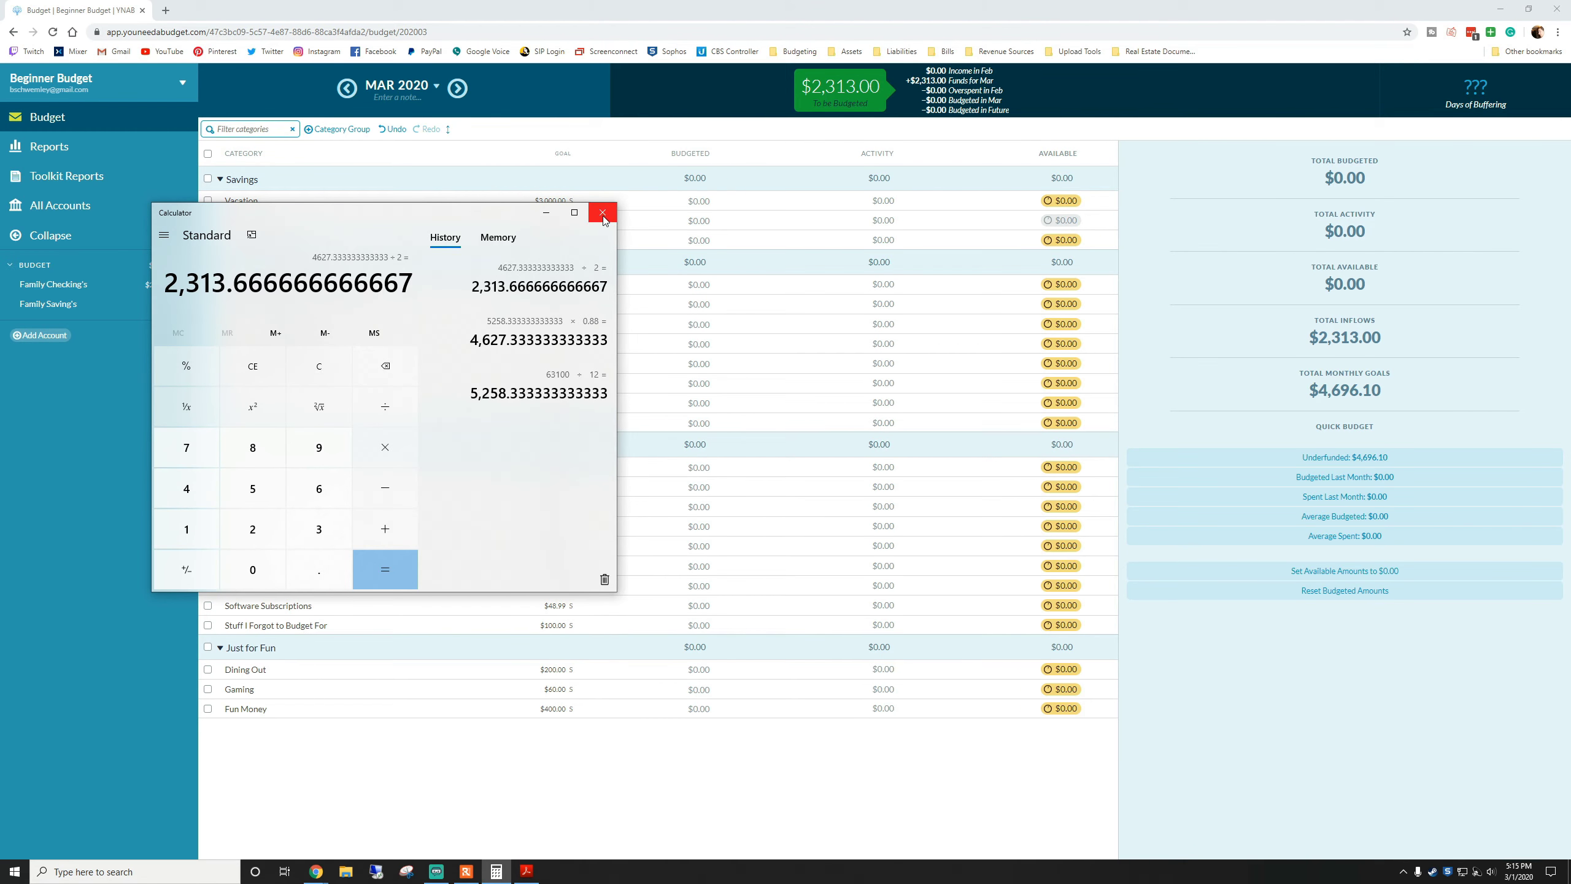
{"action": "left_click", "coordinate": [547, 215]}
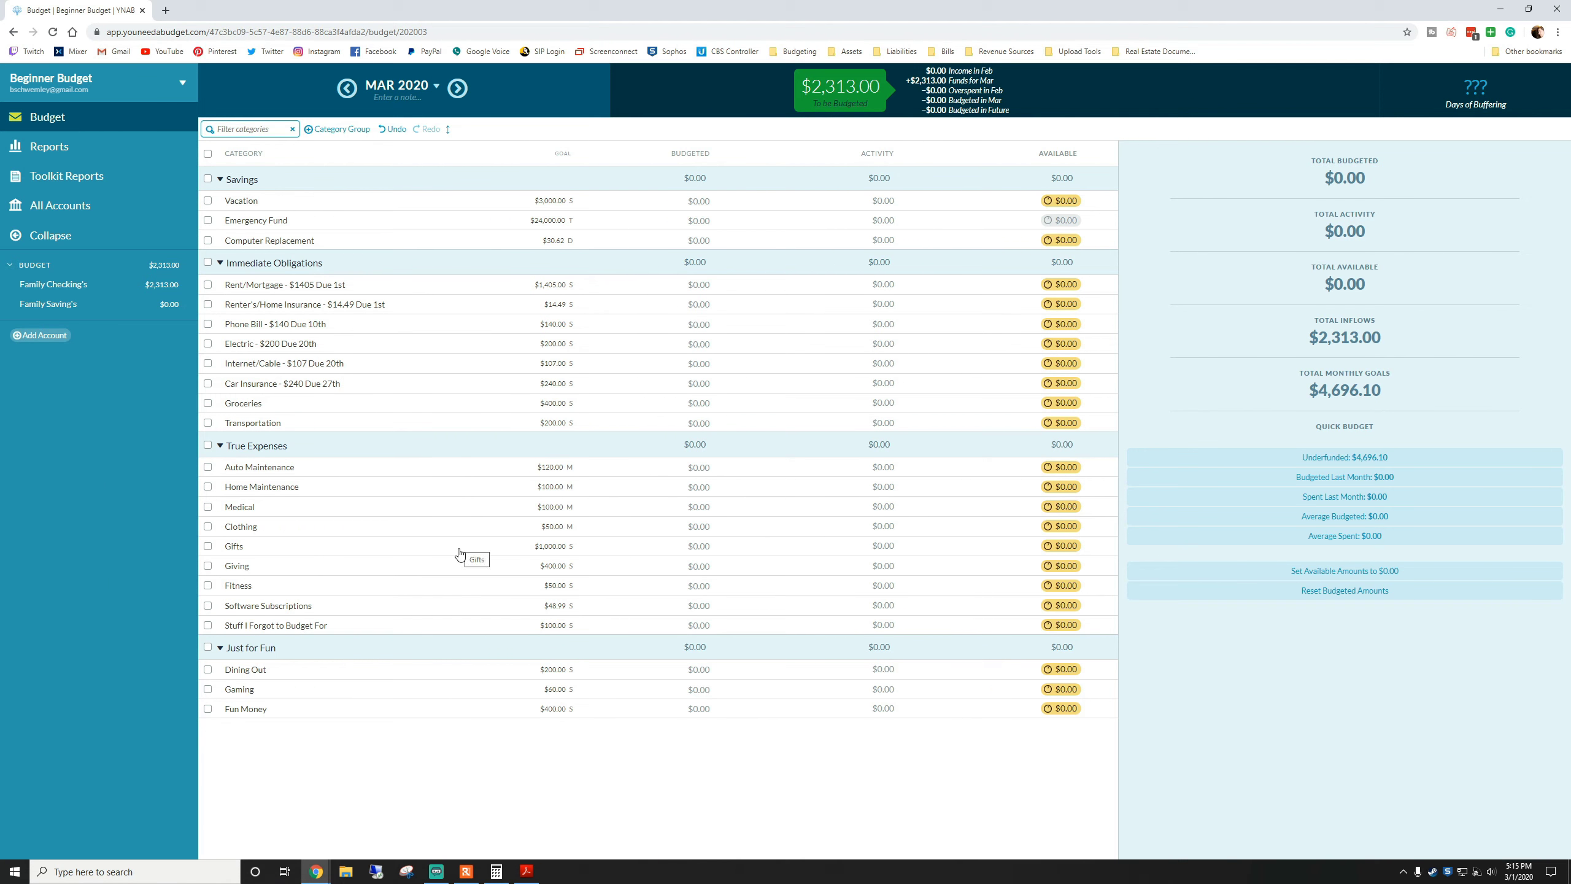
{"action": "left_click", "coordinate": [512, 550]}
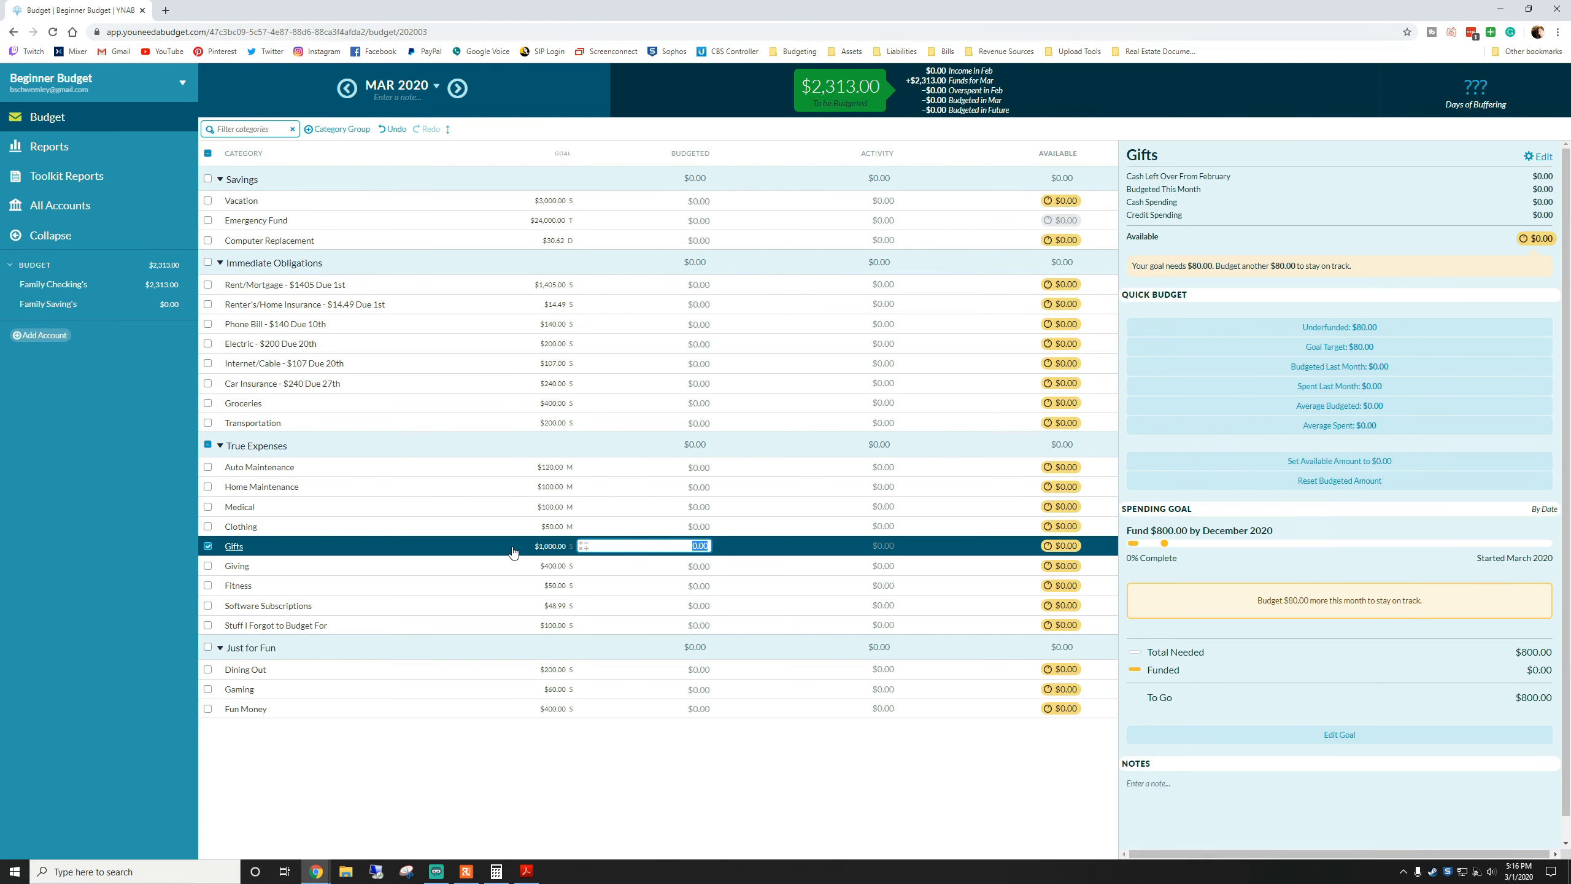
{"action": "left_click", "coordinate": [510, 575]}
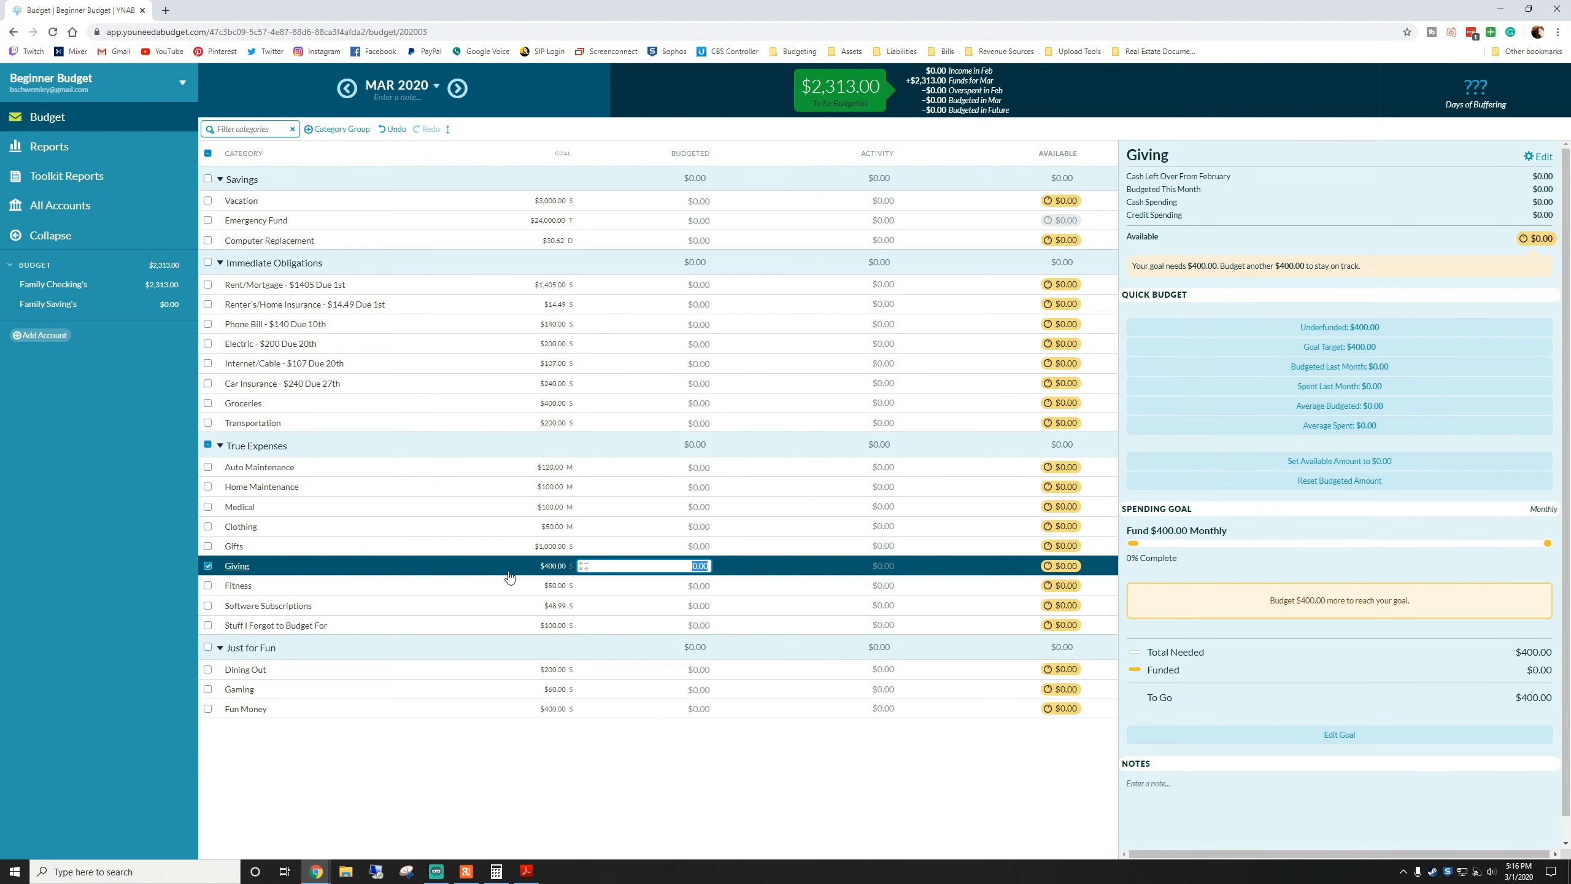
{"action": "left_click", "coordinate": [467, 594]}
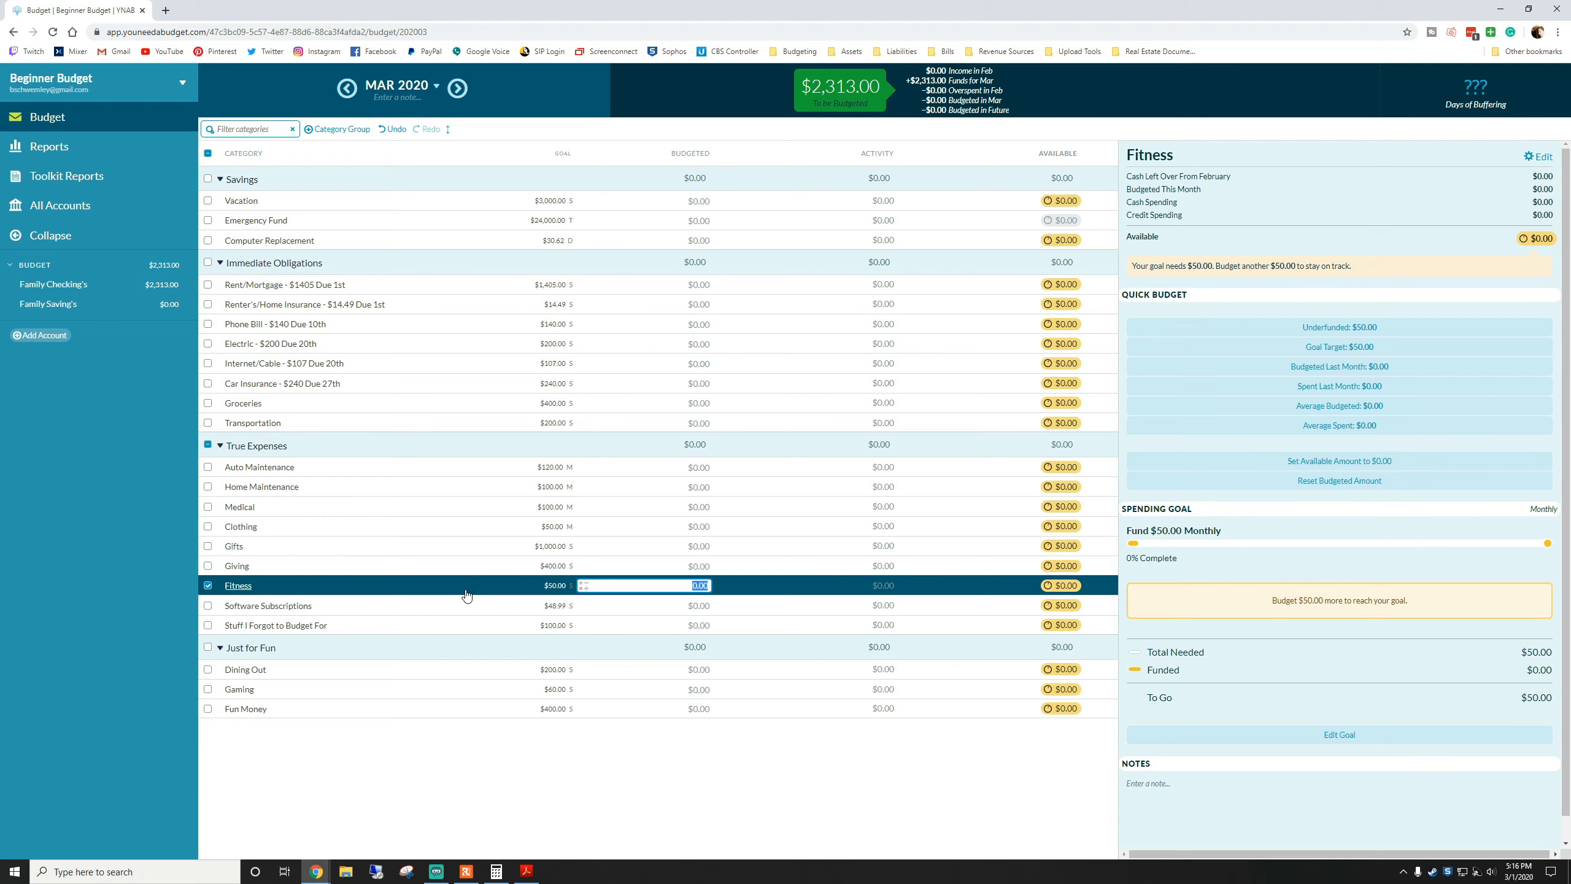
{"action": "left_click", "coordinate": [466, 607]}
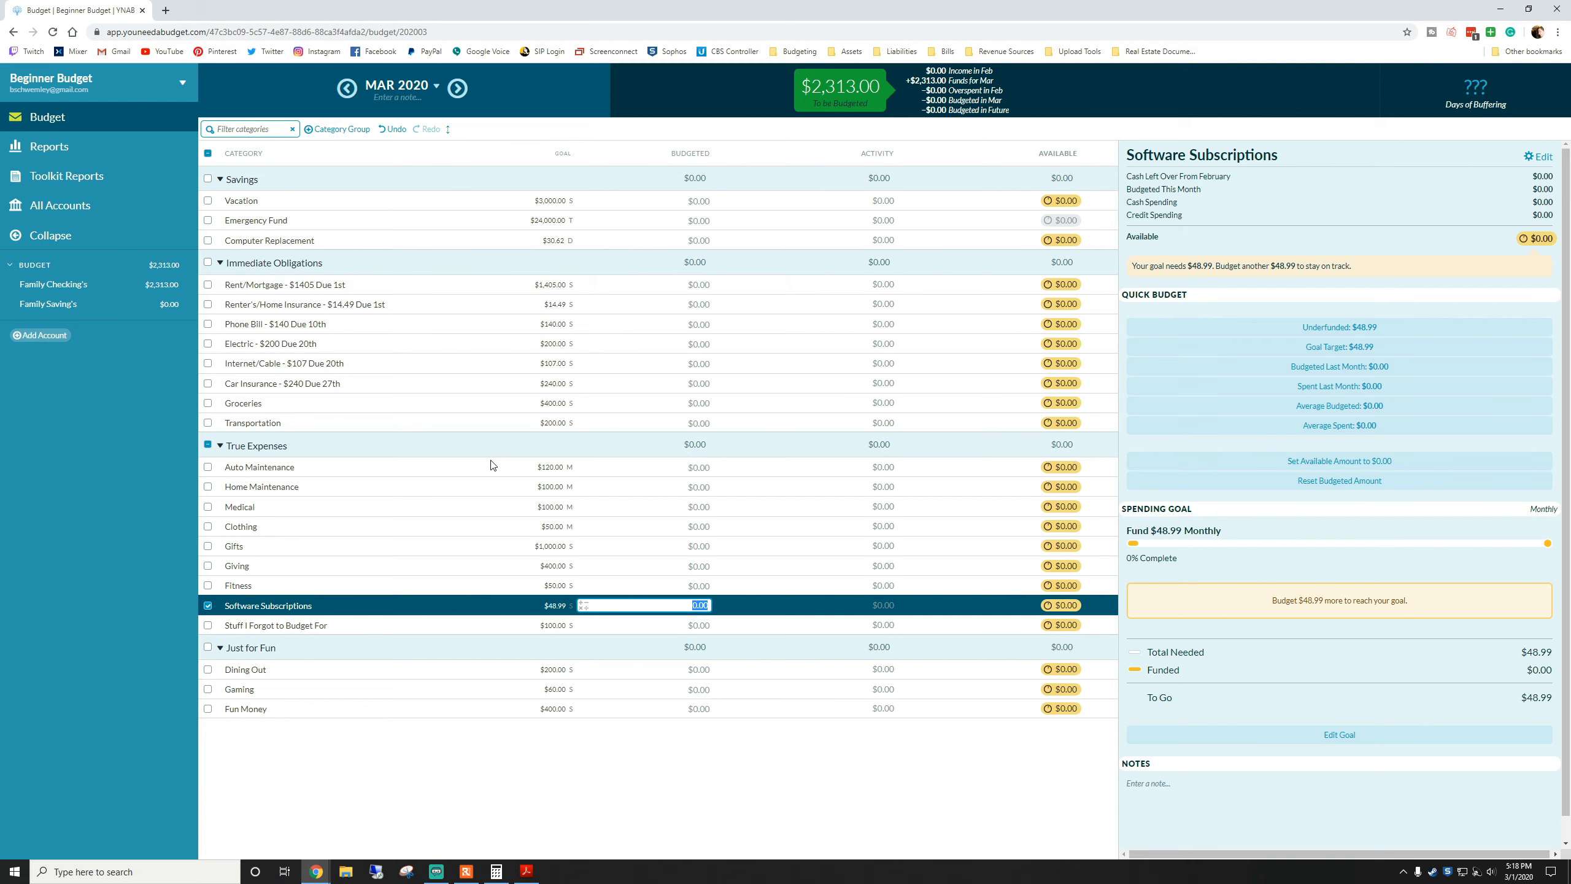
- Reload the budget page, set the Fun Money monthly goal to 300, and deselect the category
{"action": "left_click", "coordinate": [54, 32]}
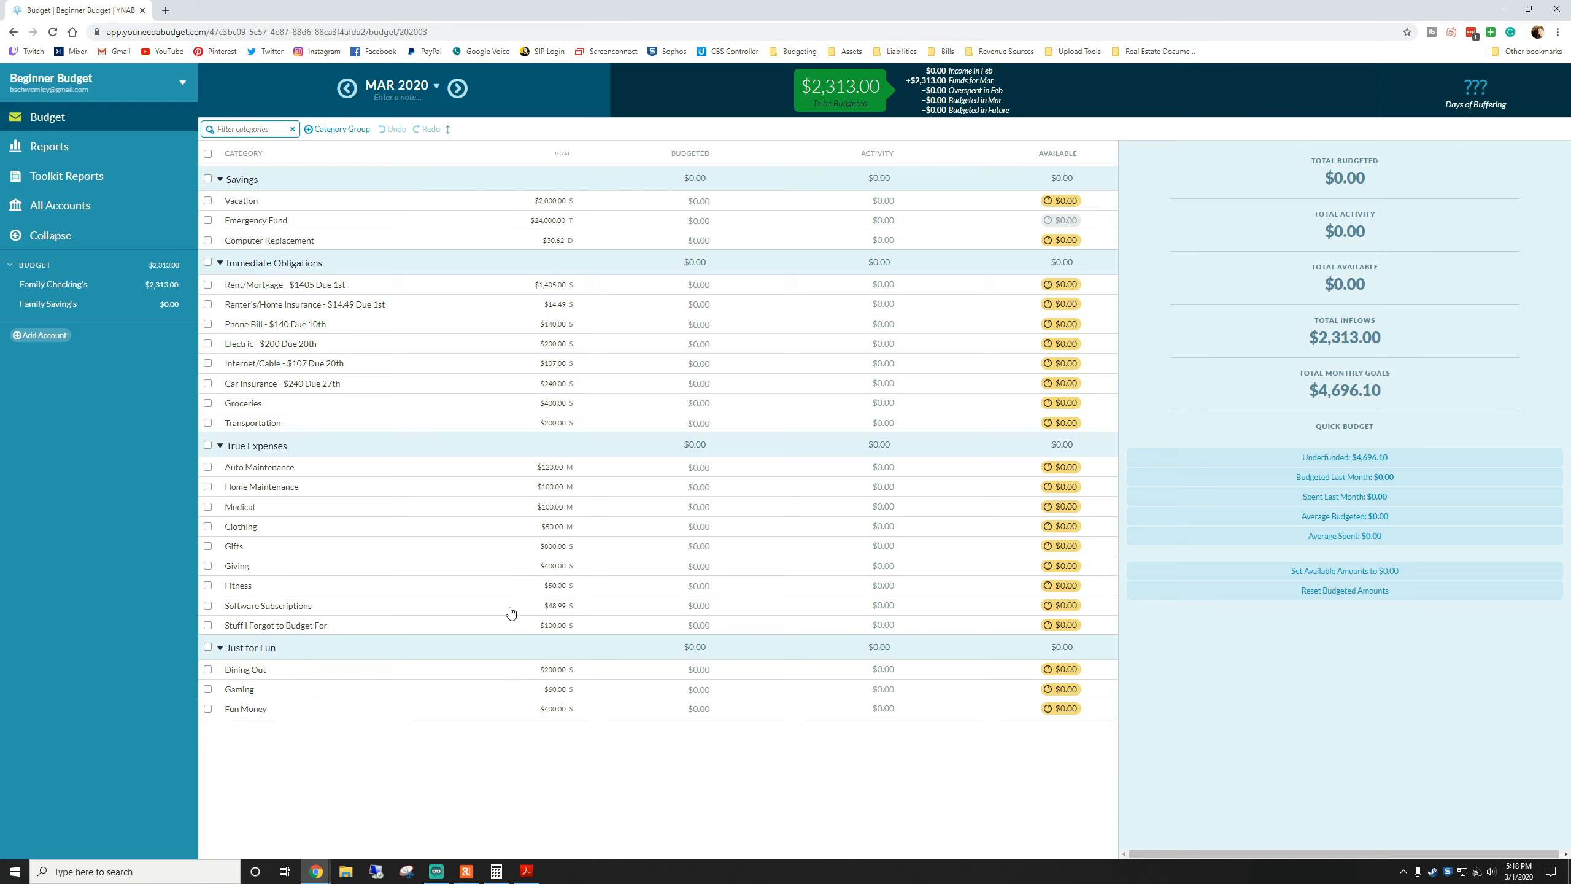
{"action": "left_click", "coordinate": [519, 568]}
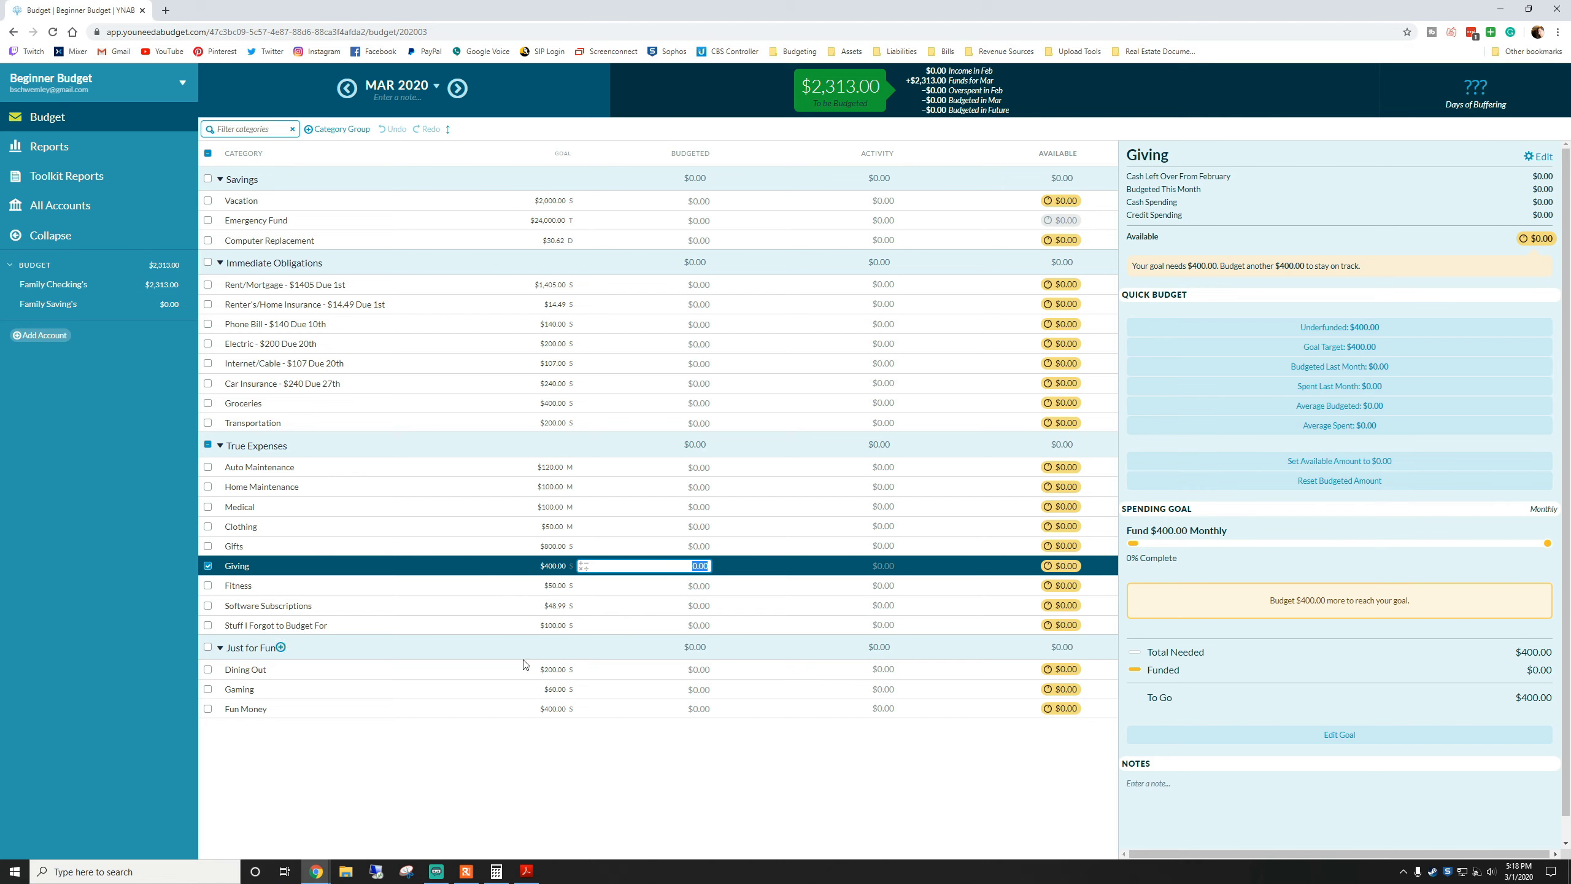
{"action": "left_click", "coordinate": [505, 711]}
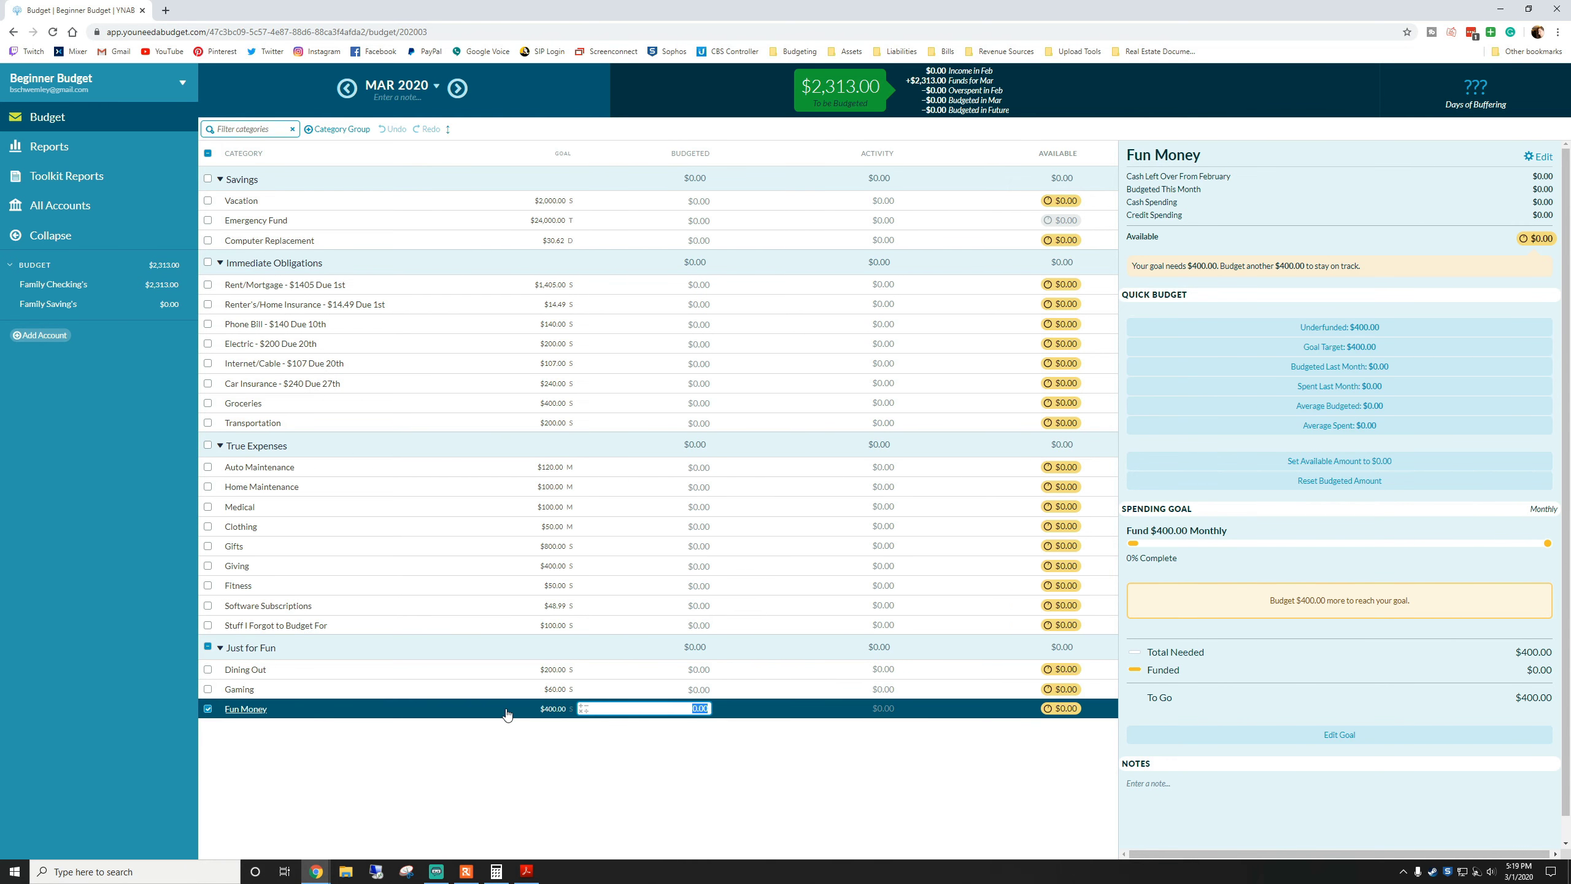
{"action": "left_click", "coordinate": [1331, 735]}
{"action": "type", "text": "300"}
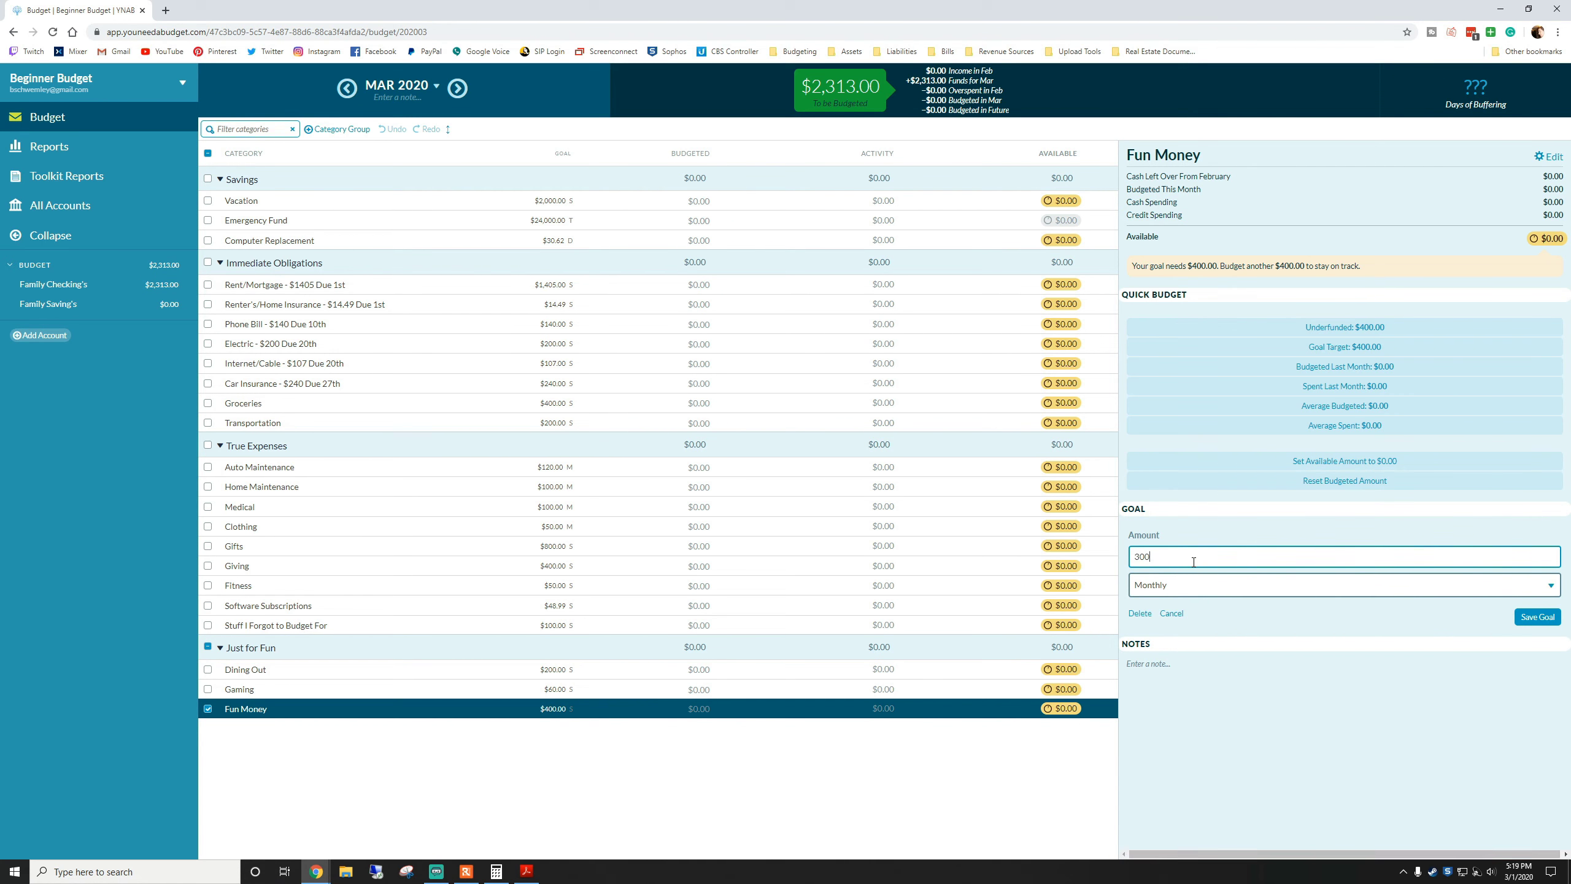
{"action": "left_click", "coordinate": [1536, 618]}
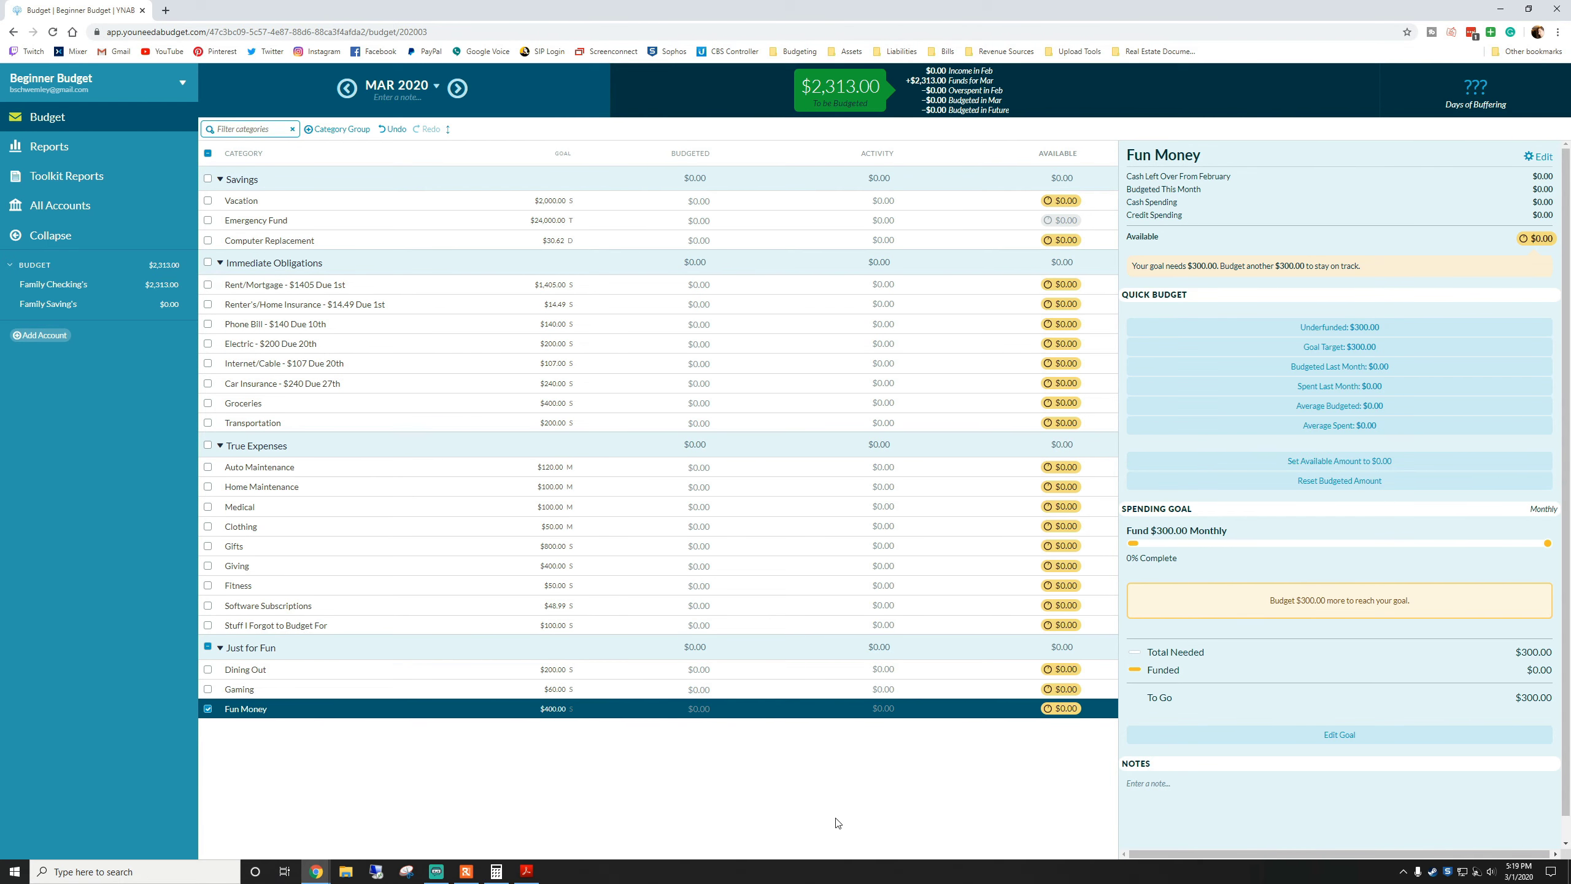
{"action": "left_click", "coordinate": [208, 708]}
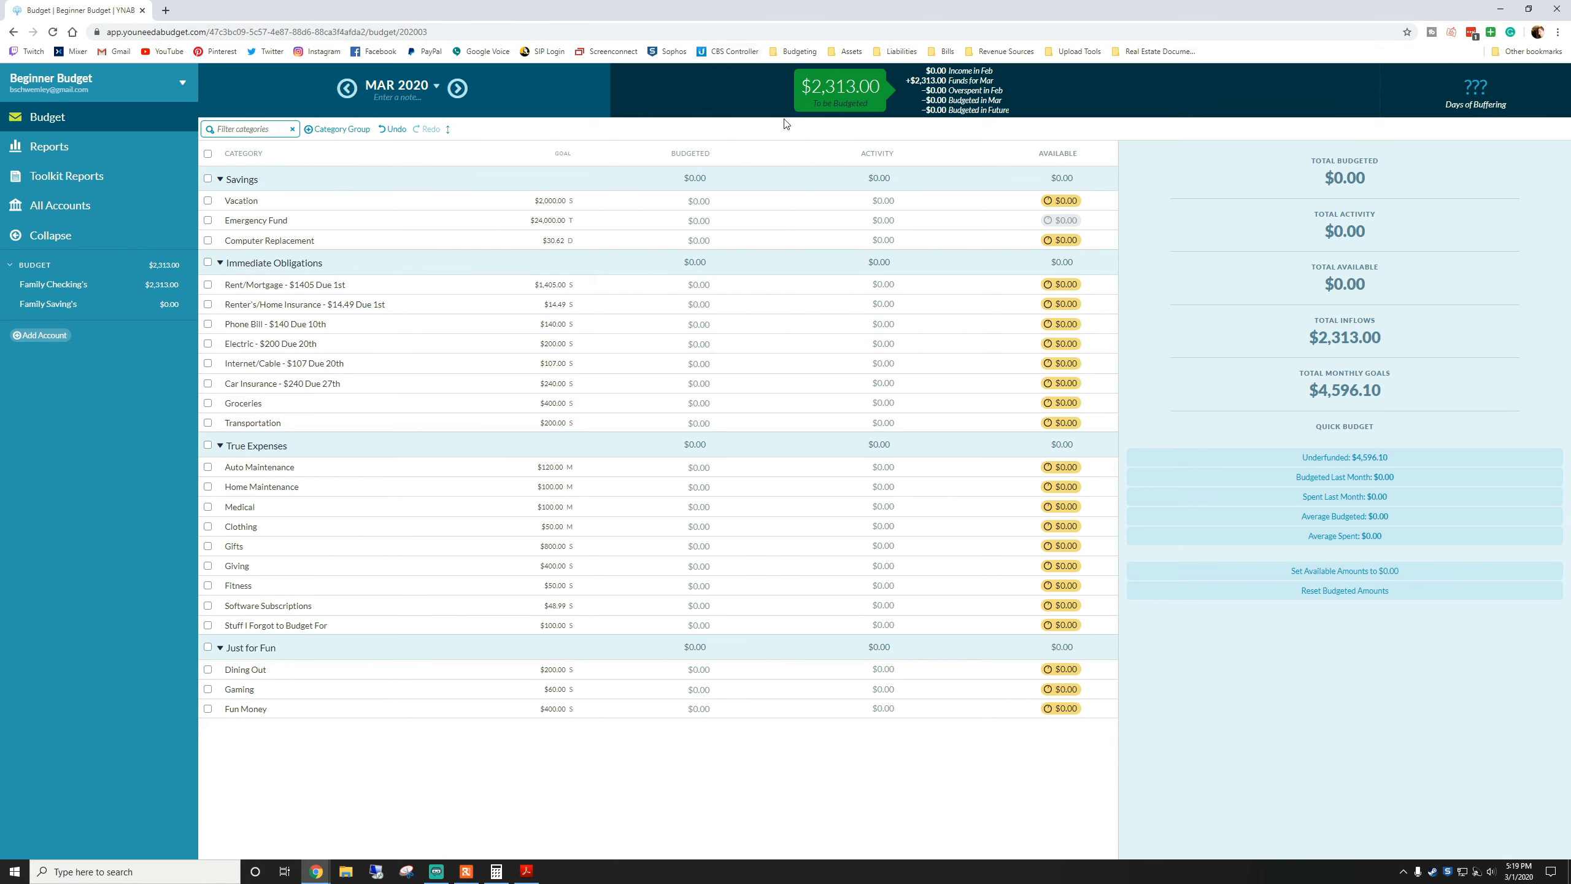
- Compare the total monthly goals with the income calculation in Calculator, and minimize Calculator
{"action": "left_click", "coordinate": [496, 871]}
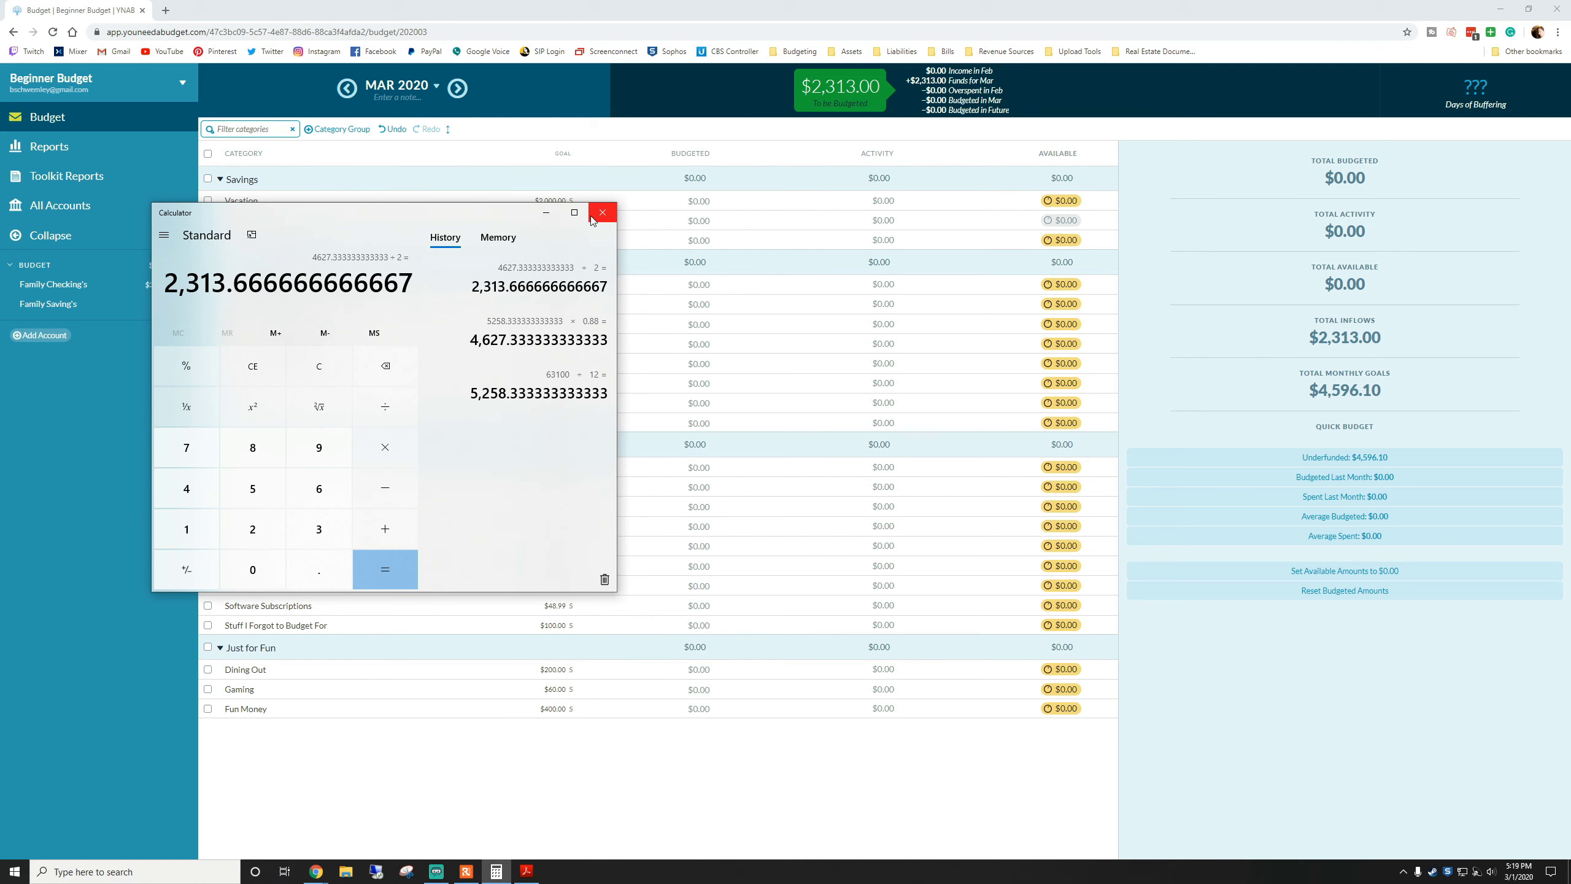
{"action": "left_click", "coordinate": [545, 213]}
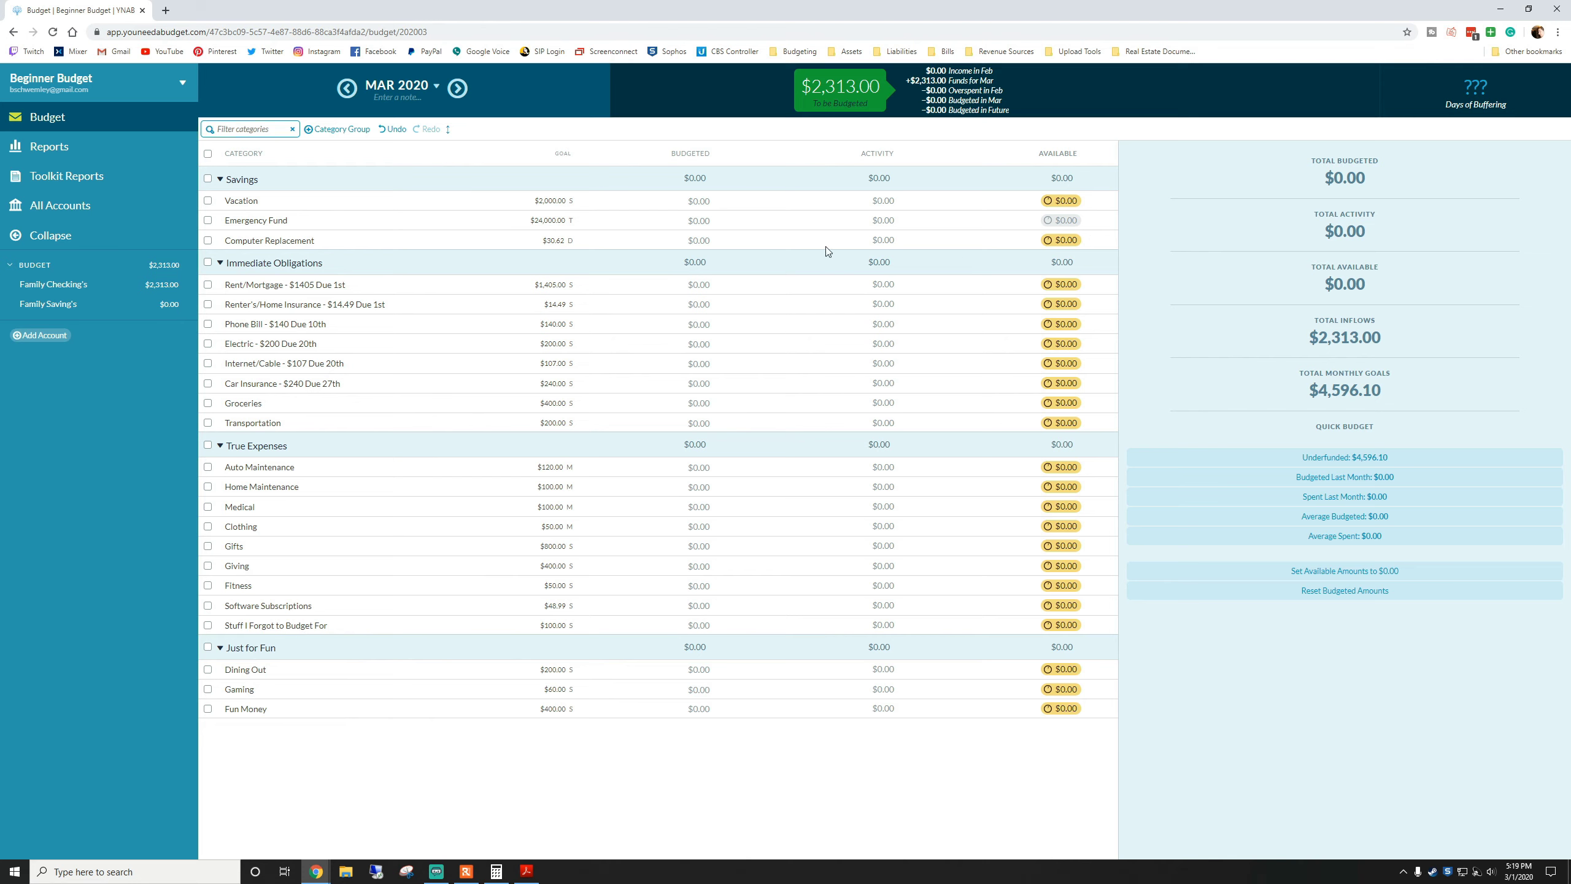
- Fund the Rent/Mortgage, Renter's/Home Insurance and Phone Bill categories together with their underfunded amounts, and clear the selection
{"action": "left_click", "coordinate": [708, 284]}
{"action": "key", "text": "Escape"}
{"action": "left_click", "coordinate": [699, 285]}
{"action": "left_click", "coordinate": [699, 285]}
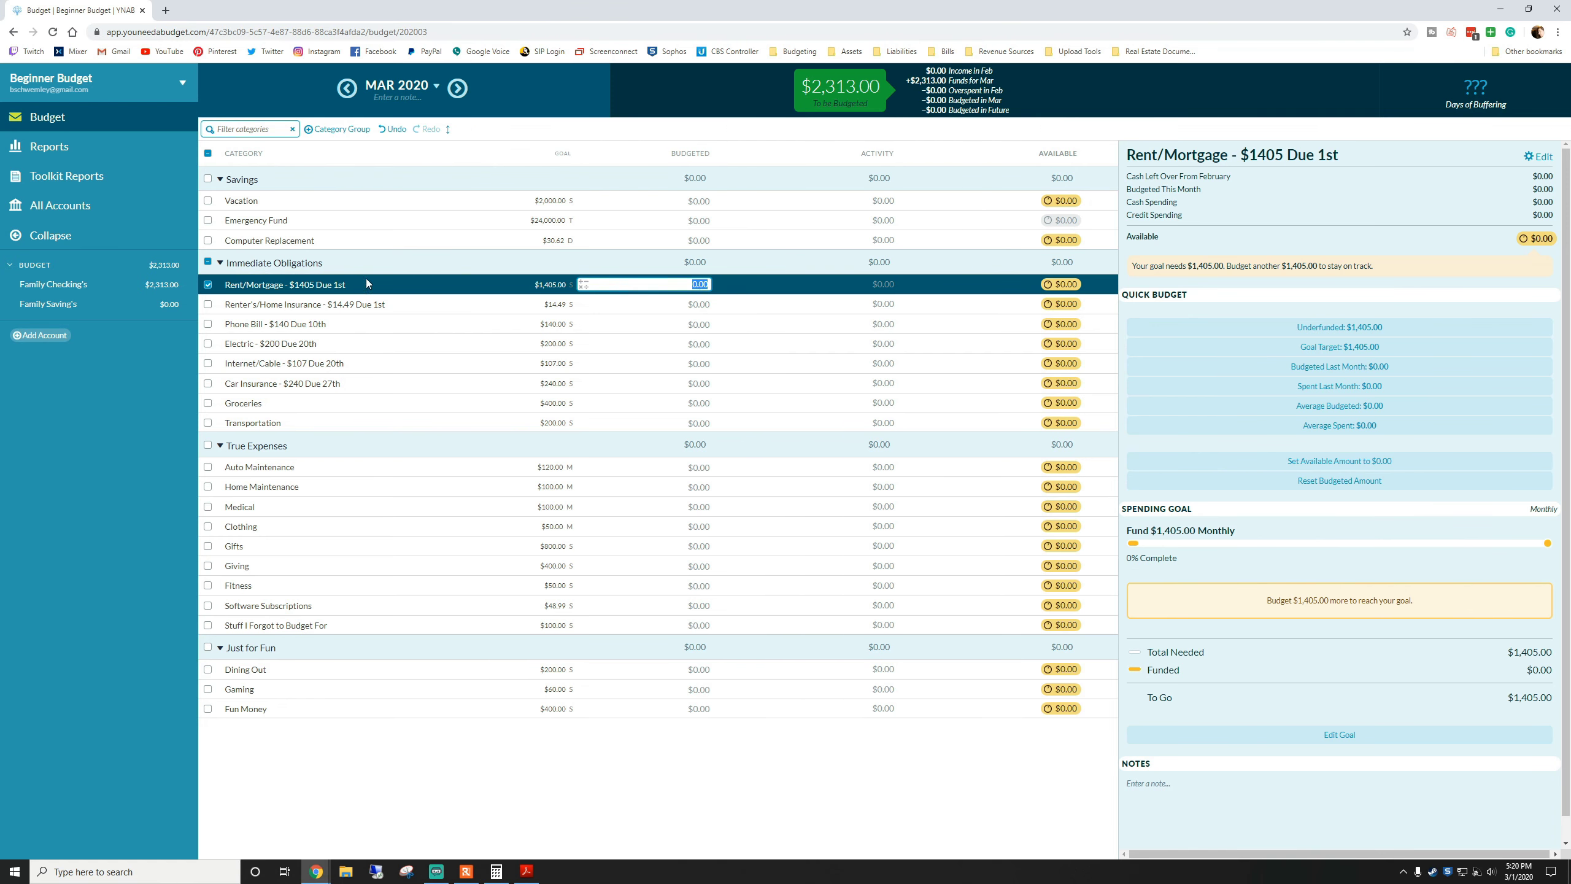
{"action": "left_click", "coordinate": [208, 304]}
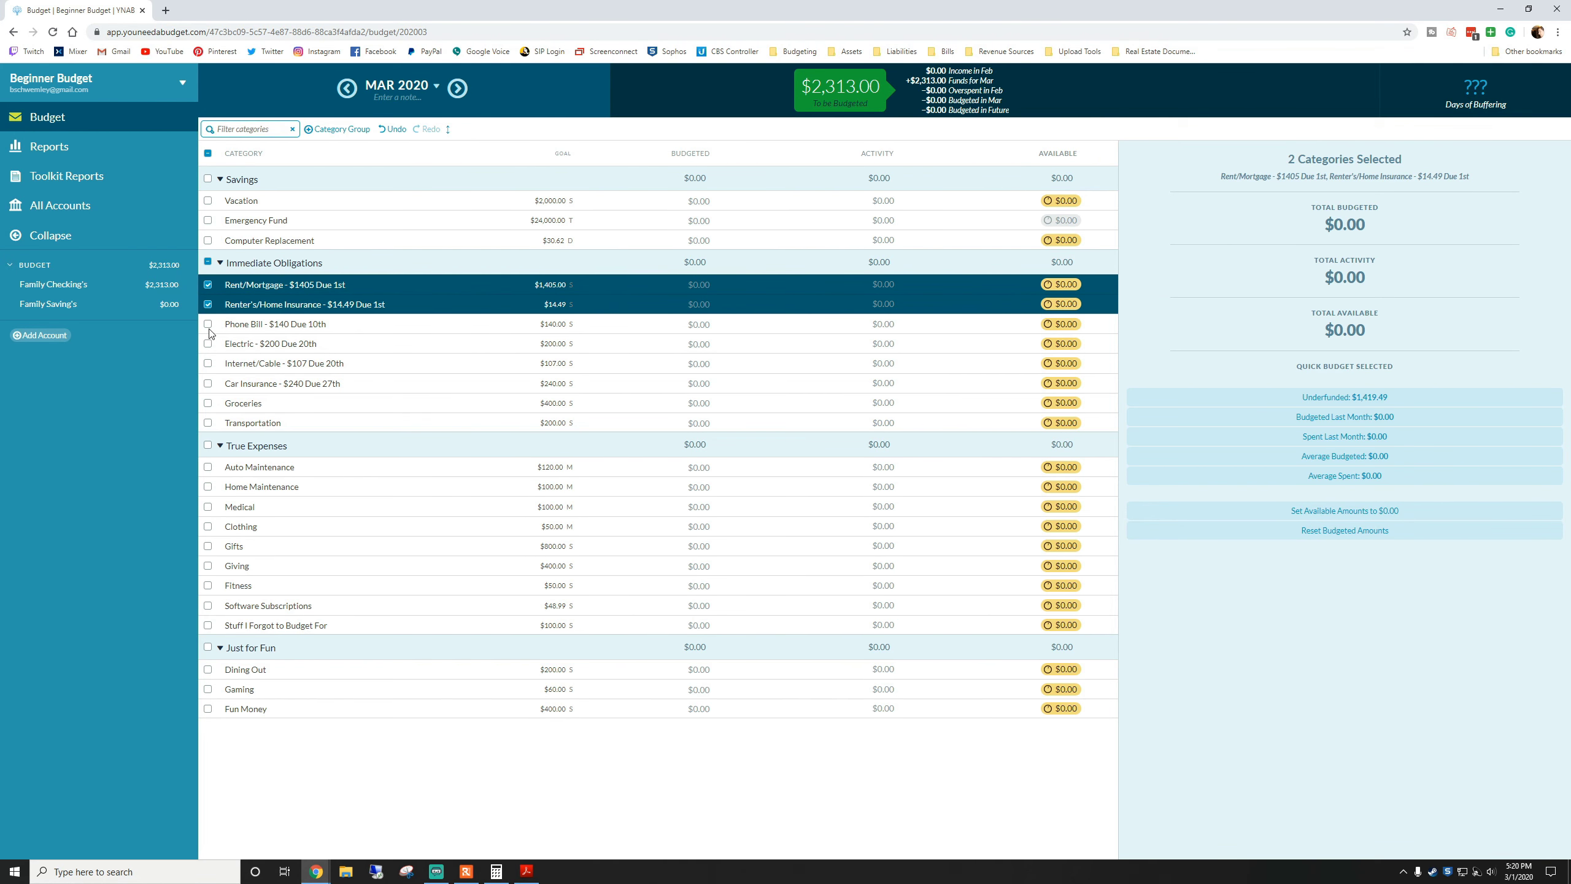
{"action": "left_click", "coordinate": [209, 325]}
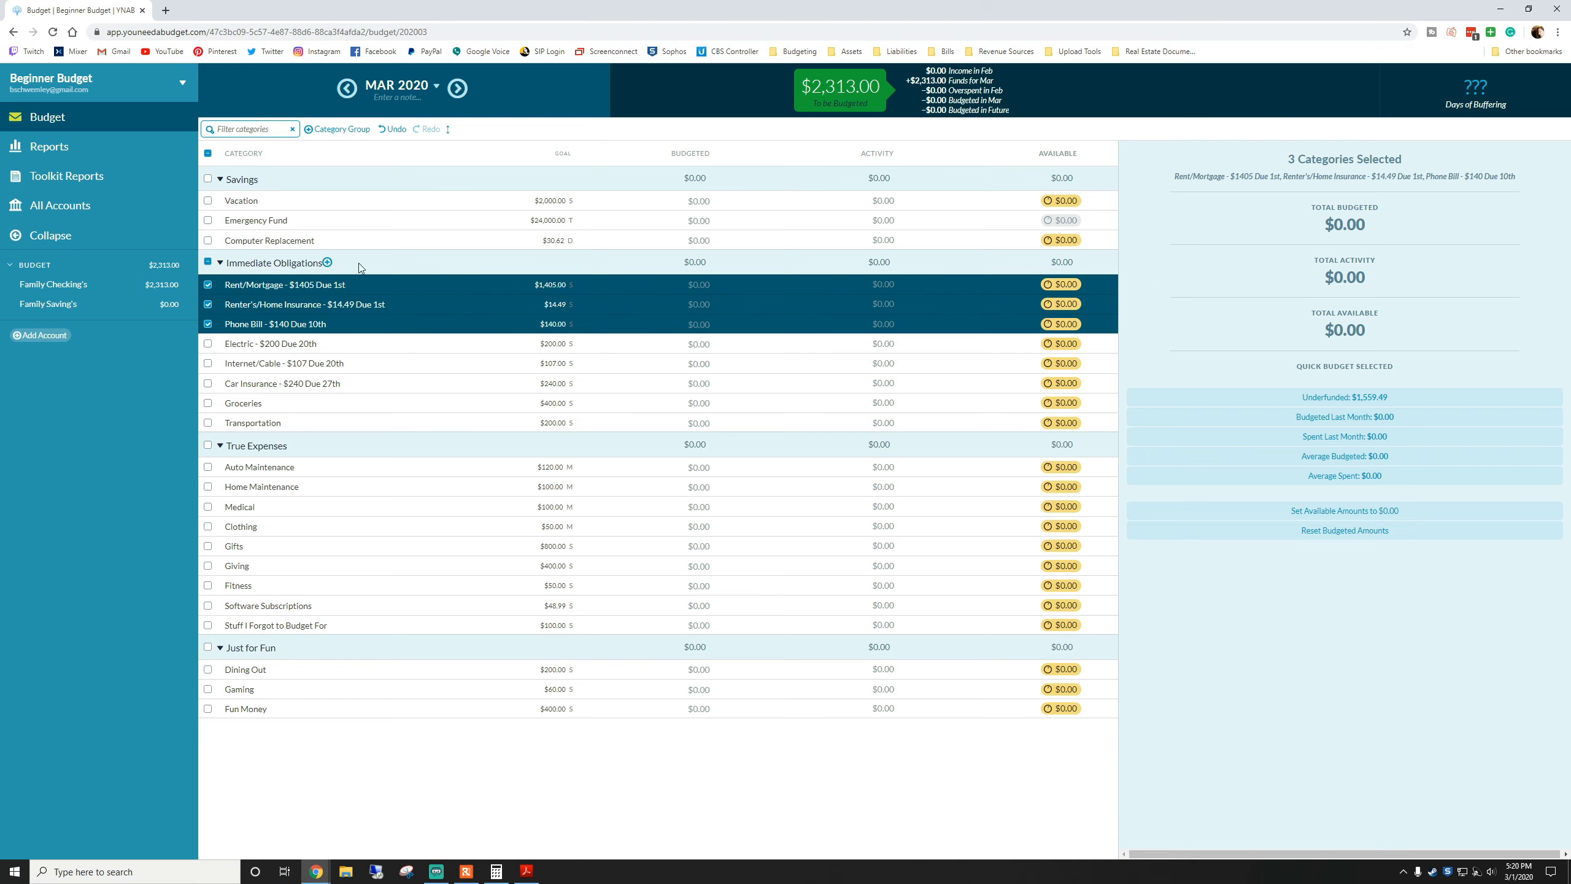
{"action": "left_click", "coordinate": [1330, 403]}
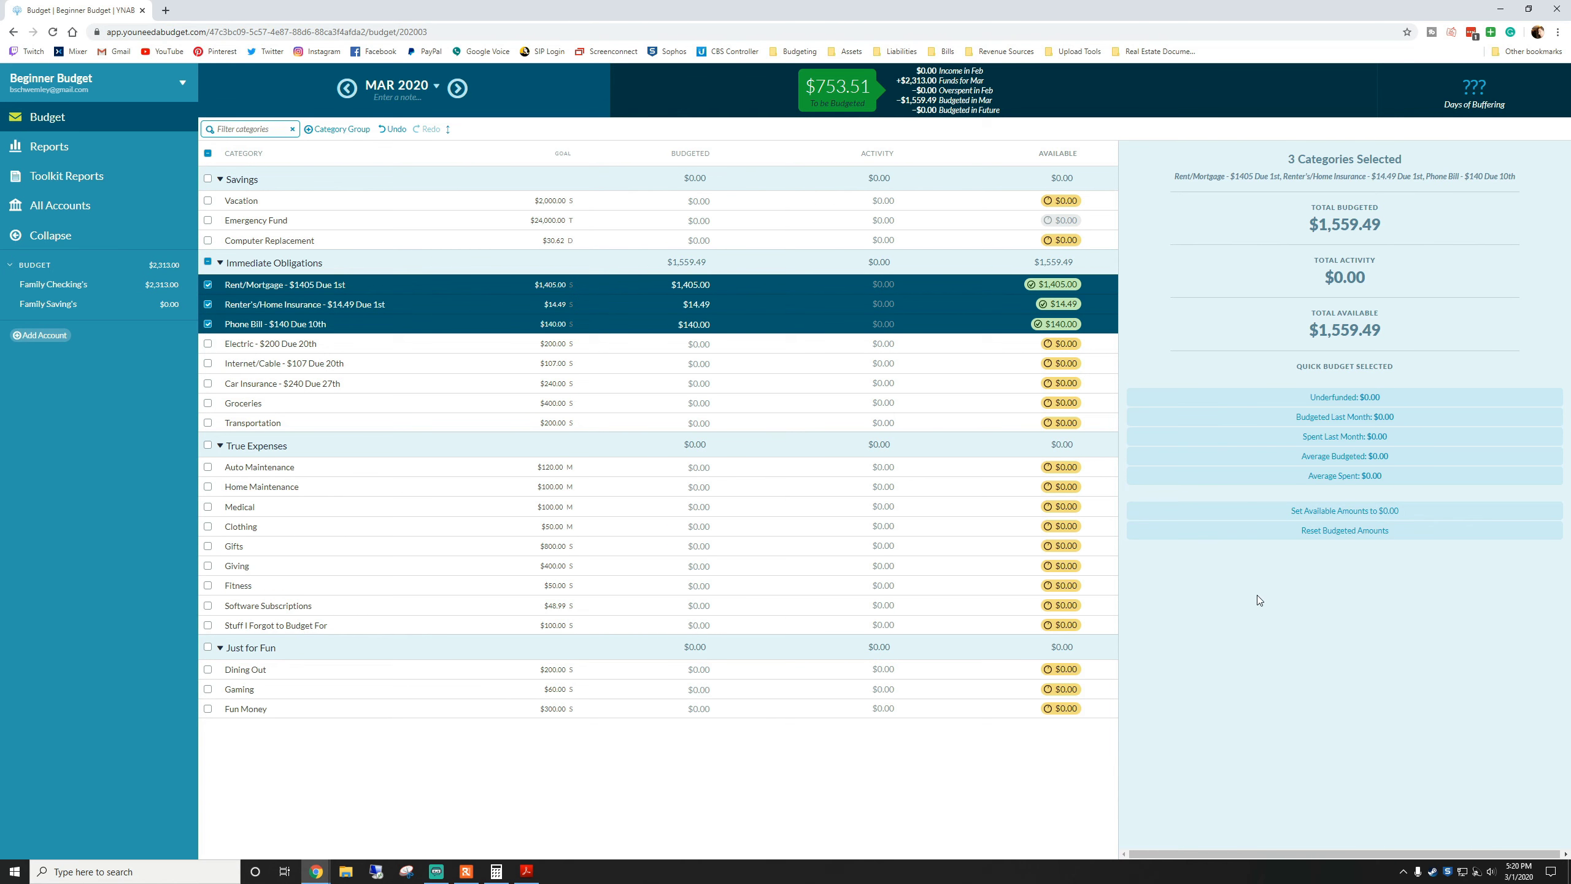
{"action": "left_click", "coordinate": [208, 261]}
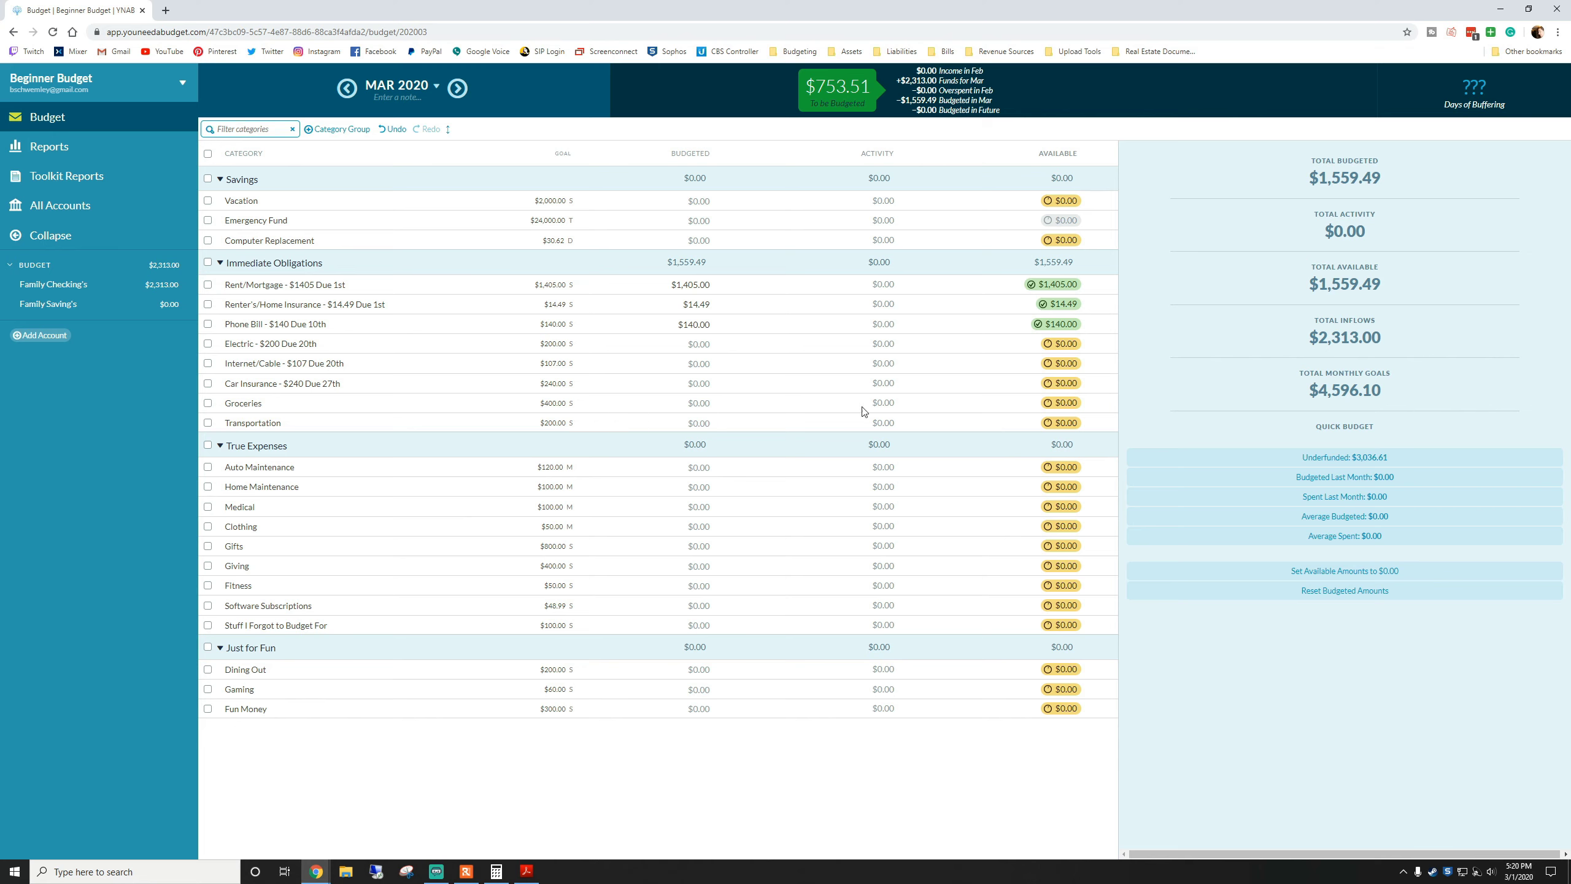
- Budget 200 for Groceries and 100 for Transportation
{"action": "left_click", "coordinate": [686, 402]}
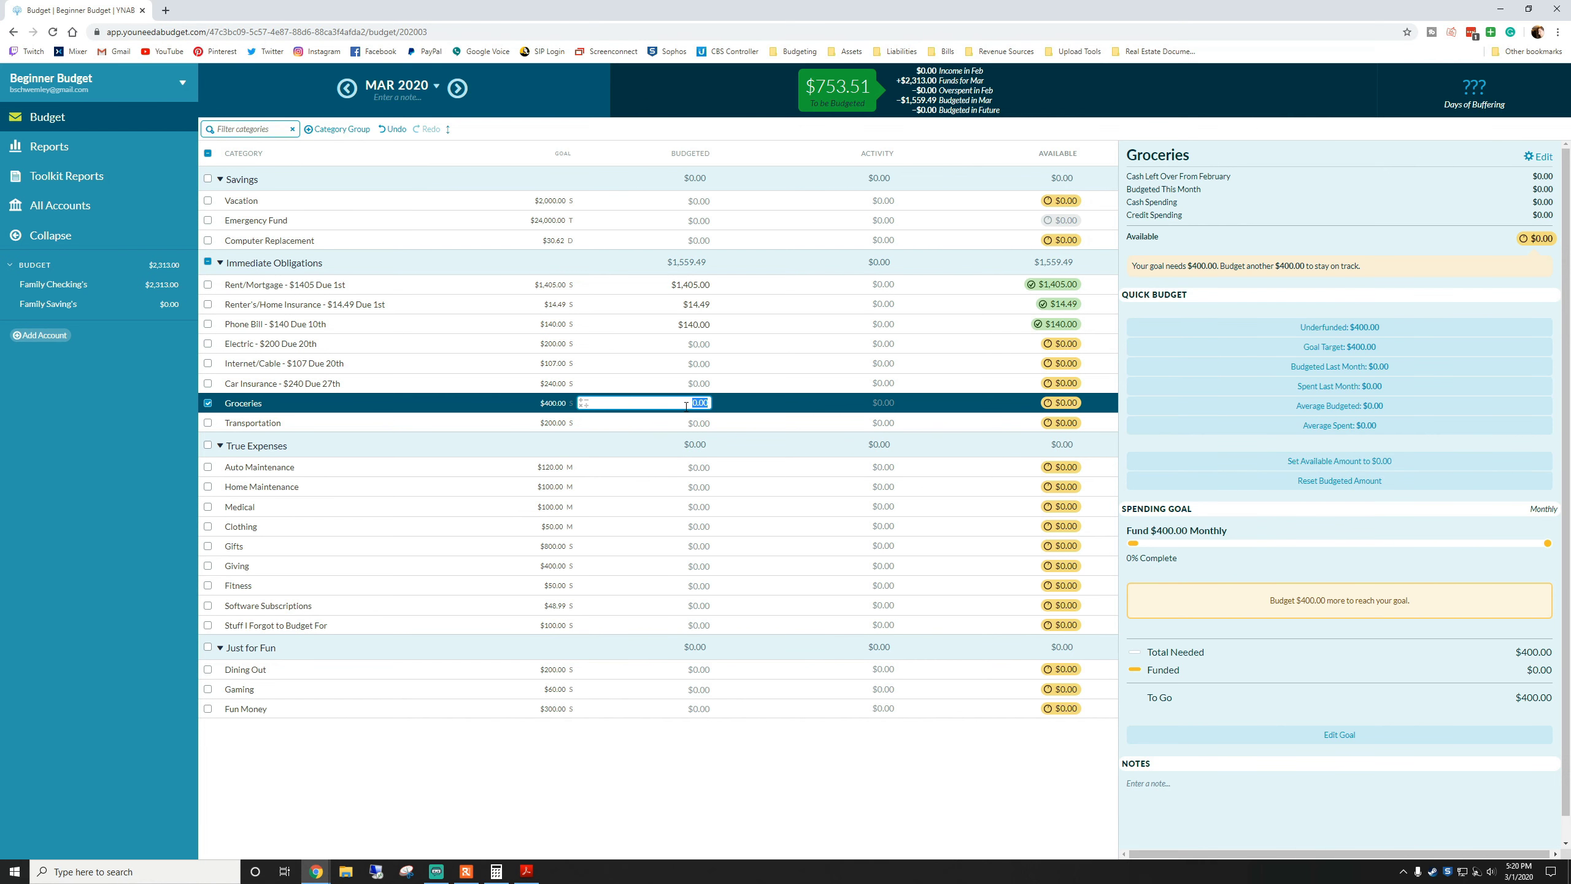
{"action": "type", "text": "200"}
{"action": "key", "text": "Return"}
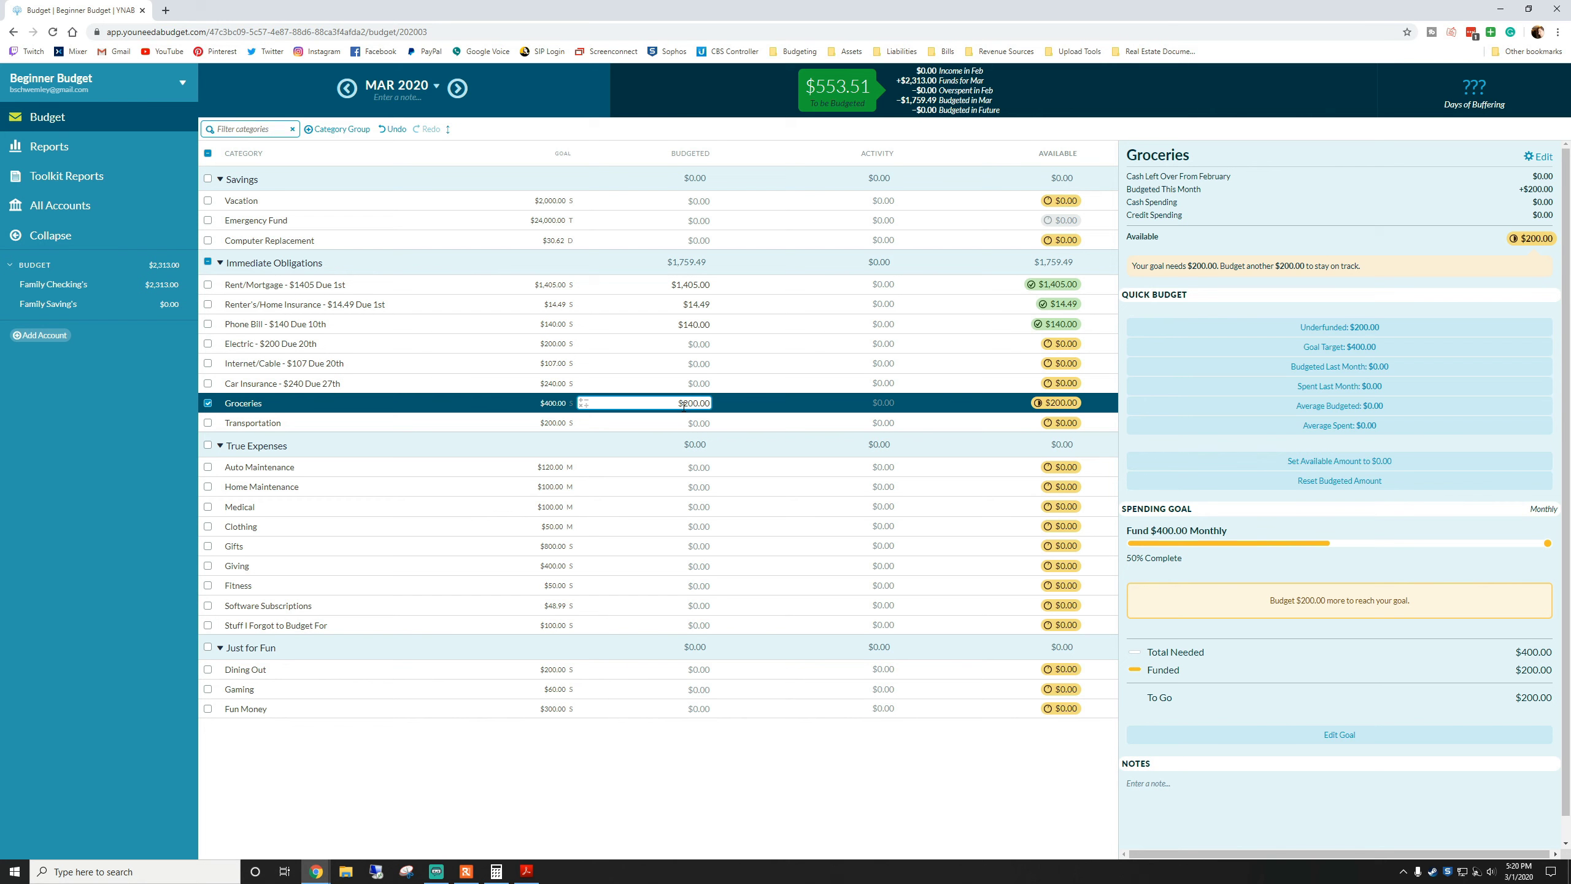
{"action": "left_click", "coordinate": [673, 427]}
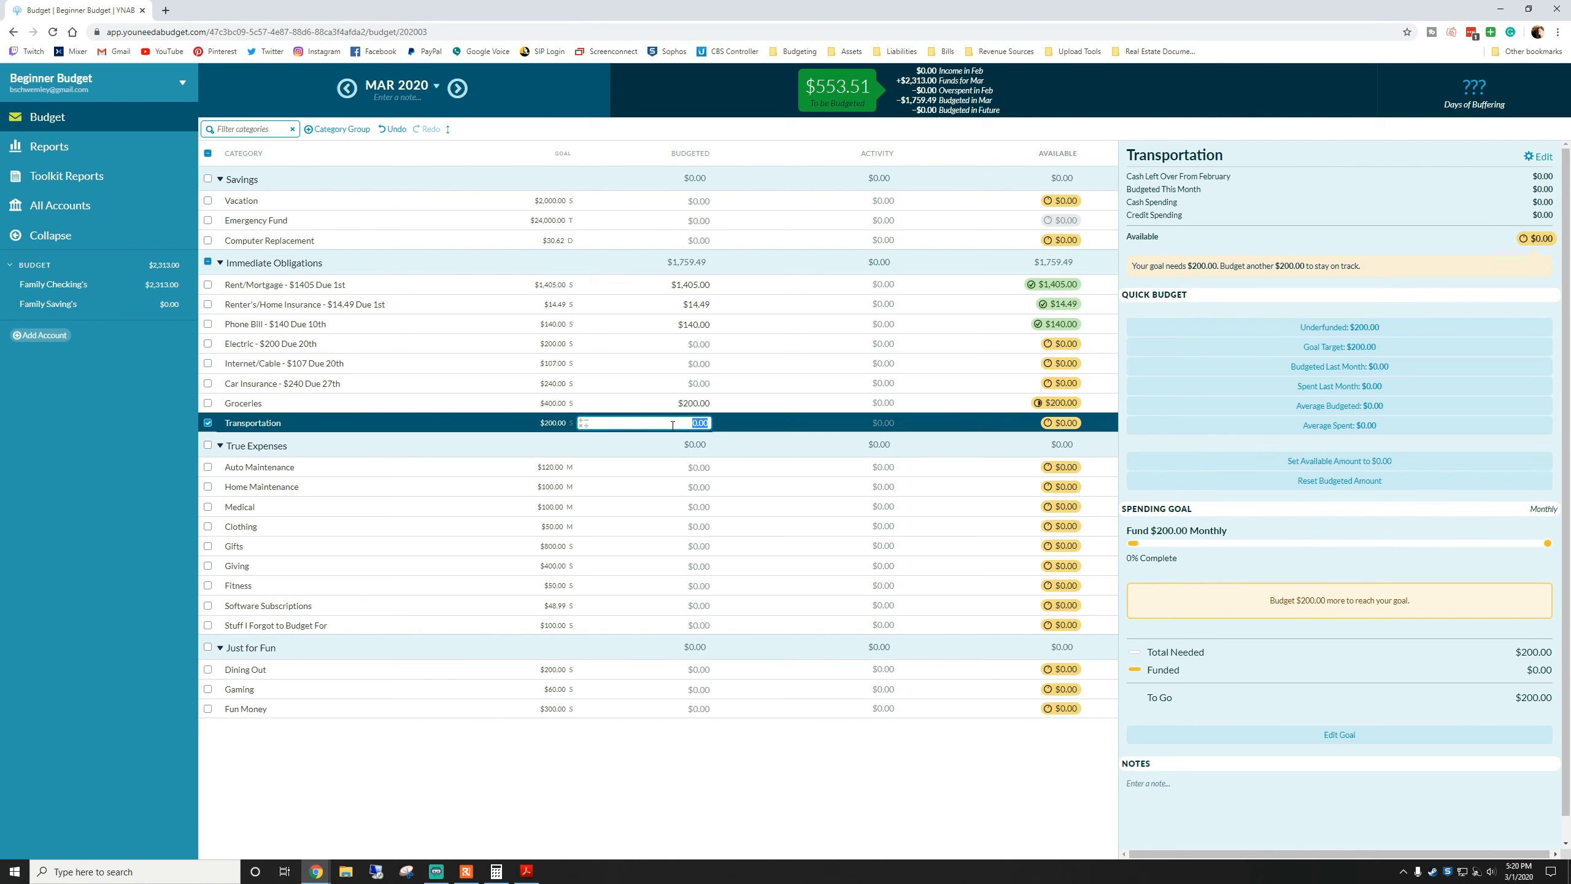
{"action": "type", "text": "100"}
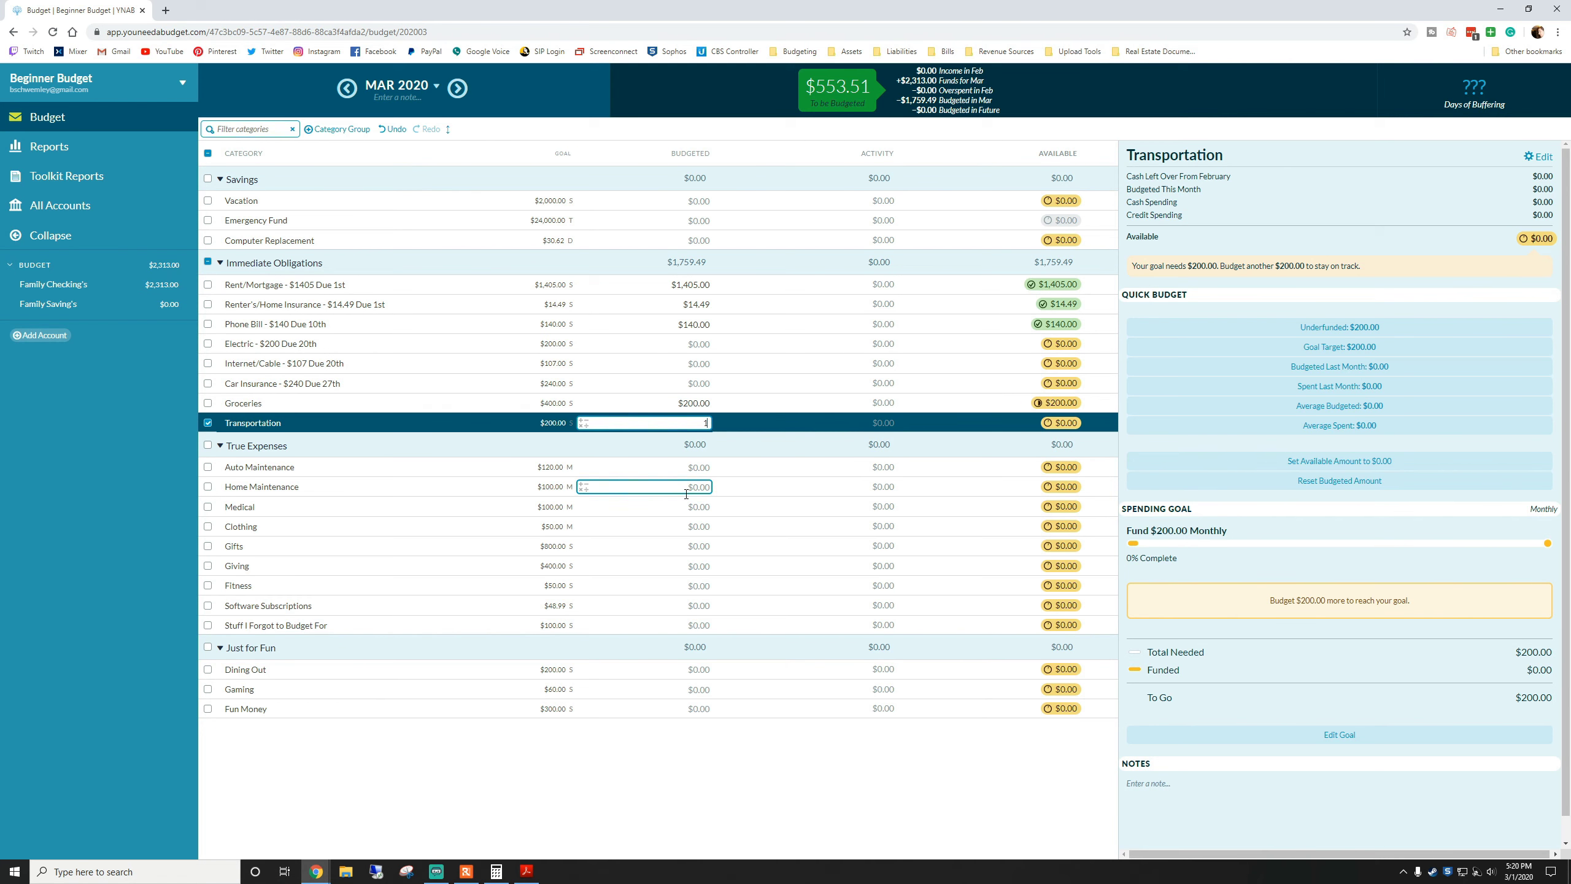
{"action": "key", "text": "Return"}
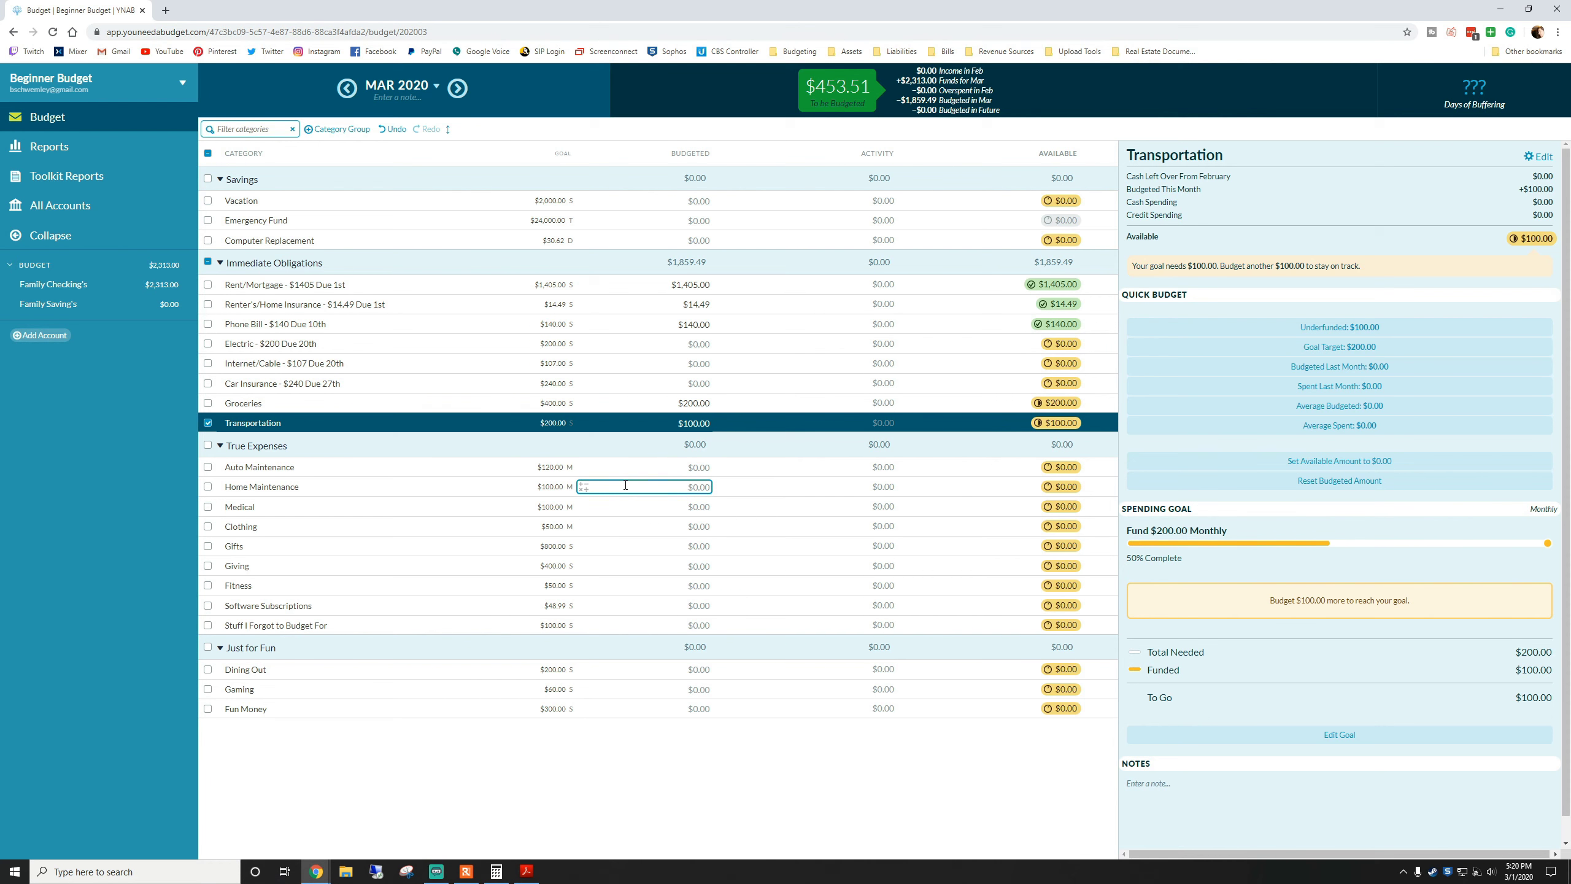
- Budget 60 each for Auto Maintenance and Home Maintenance under True Expenses
{"action": "left_click", "coordinate": [680, 469]}
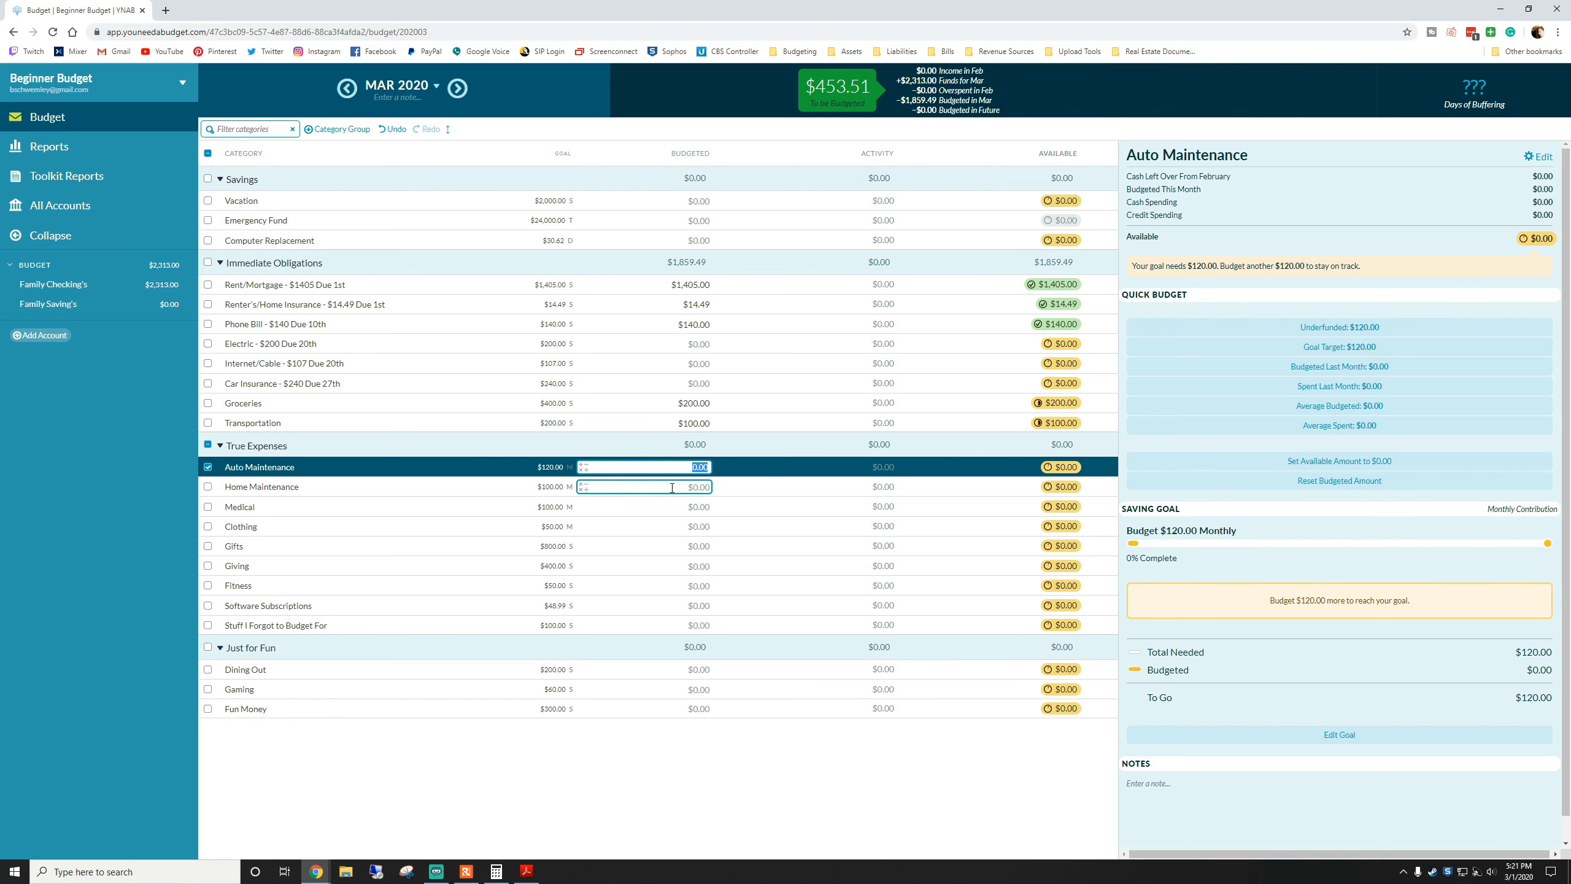
{"action": "type", "text": "60"}
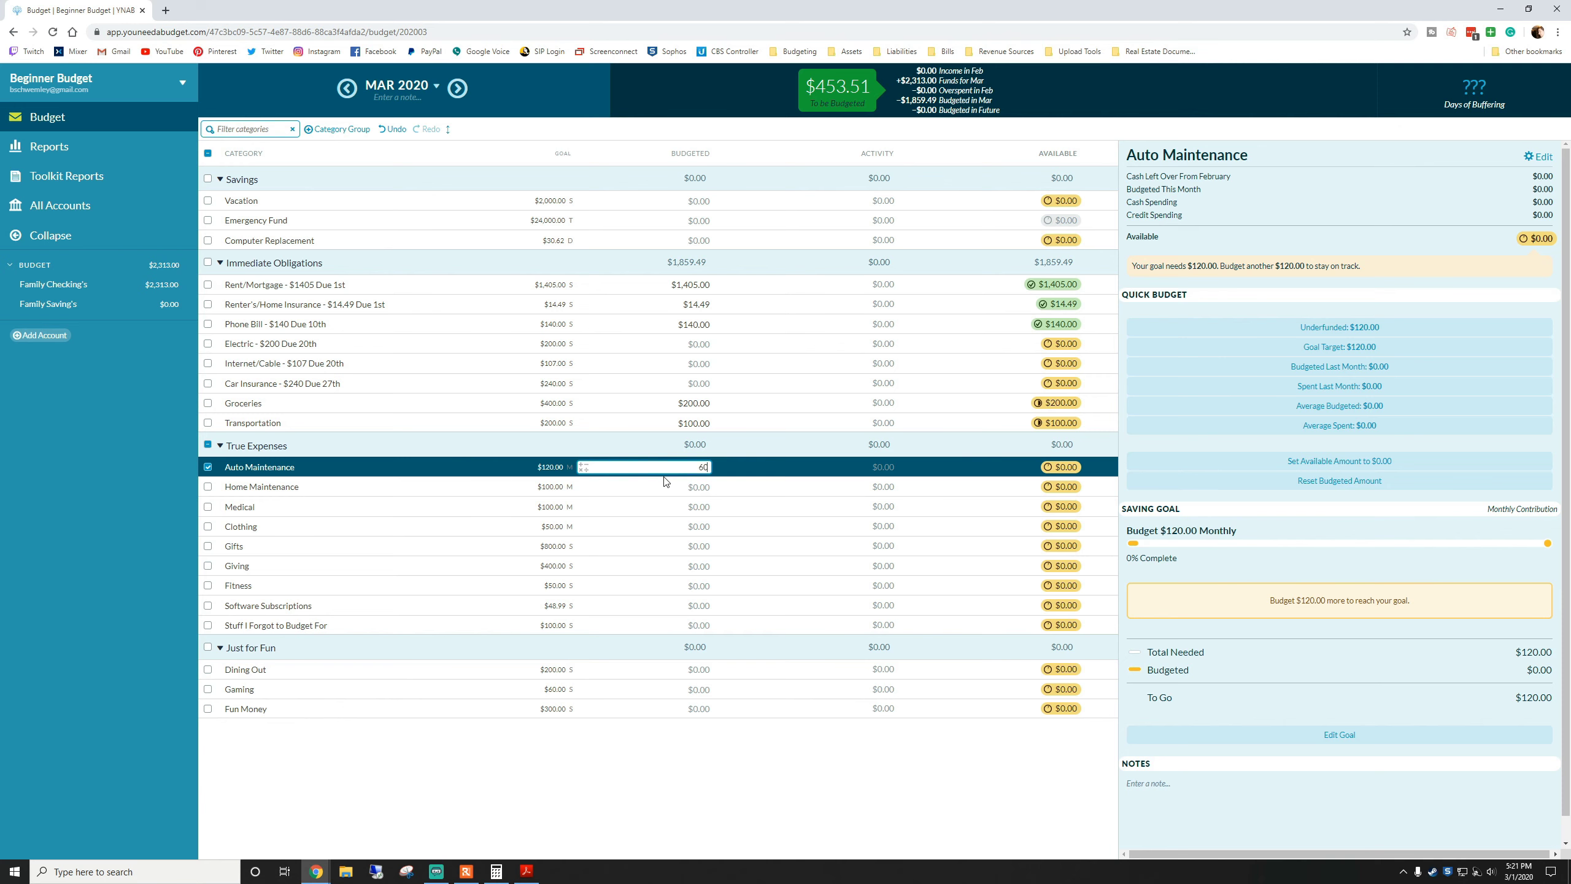
{"action": "key", "text": "Return"}
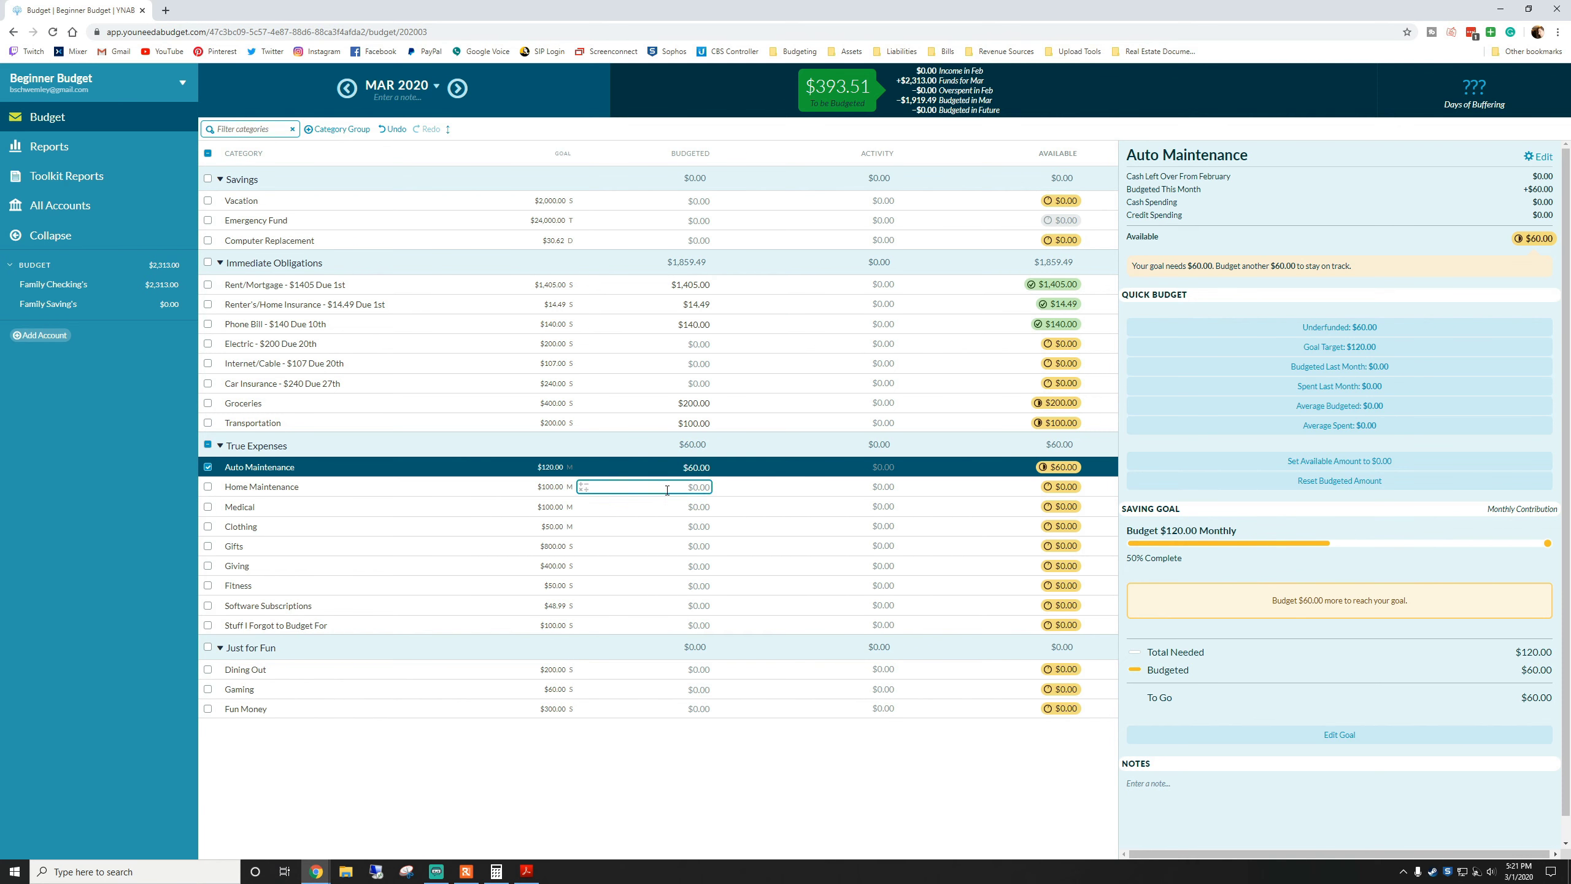
{"action": "left_click", "coordinate": [669, 488]}
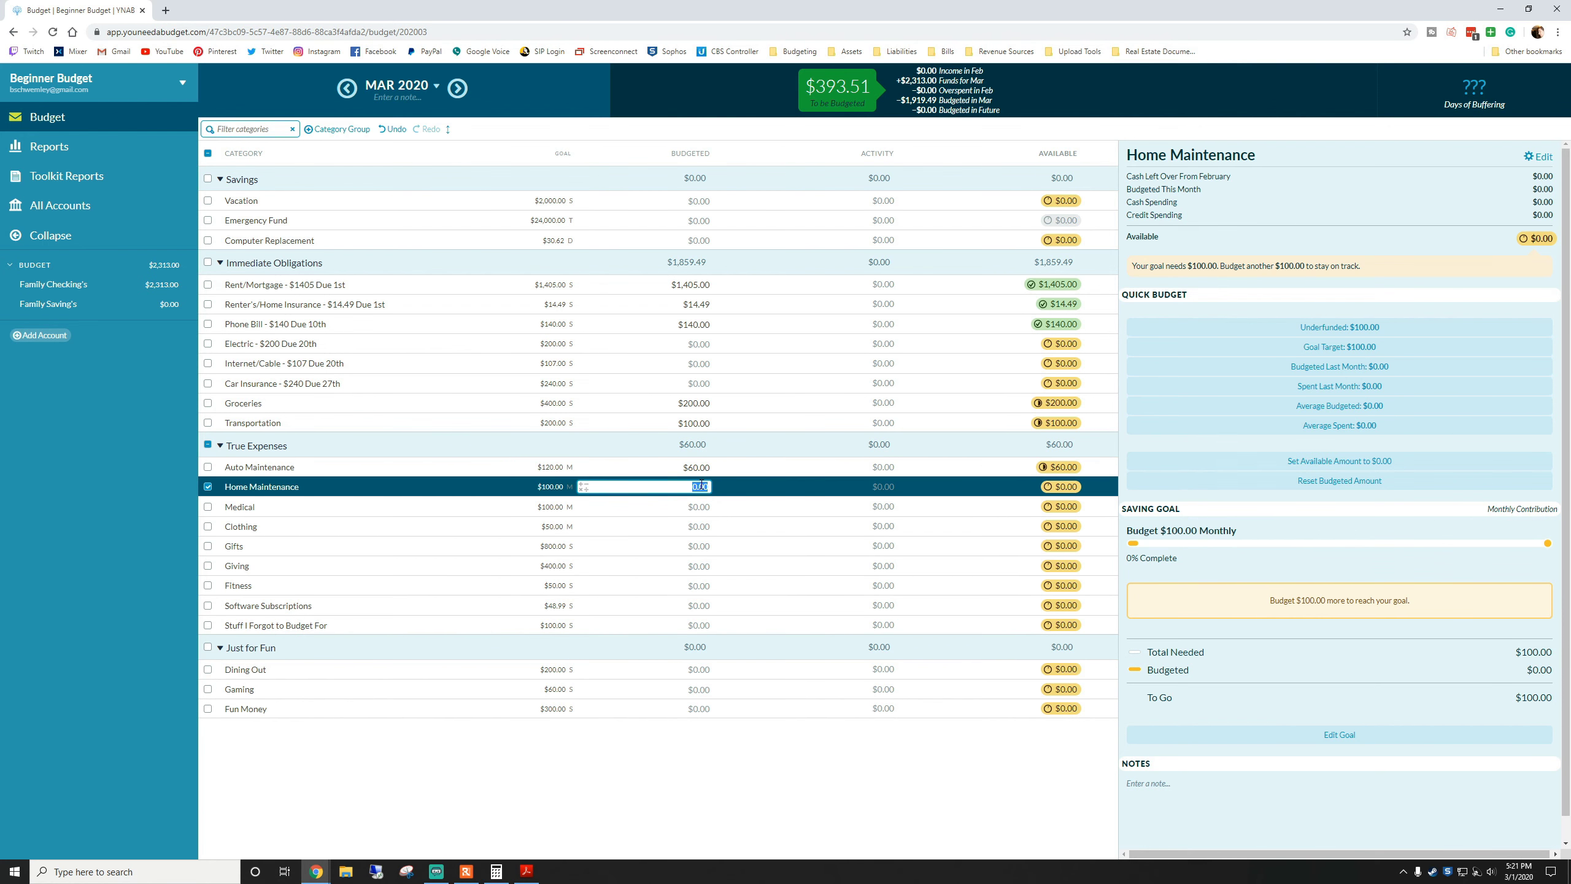
{"action": "type", "text": "60"}
- Budget 50 for Medical and review the Clothing and Gifts goals
{"action": "left_click", "coordinate": [699, 507]}
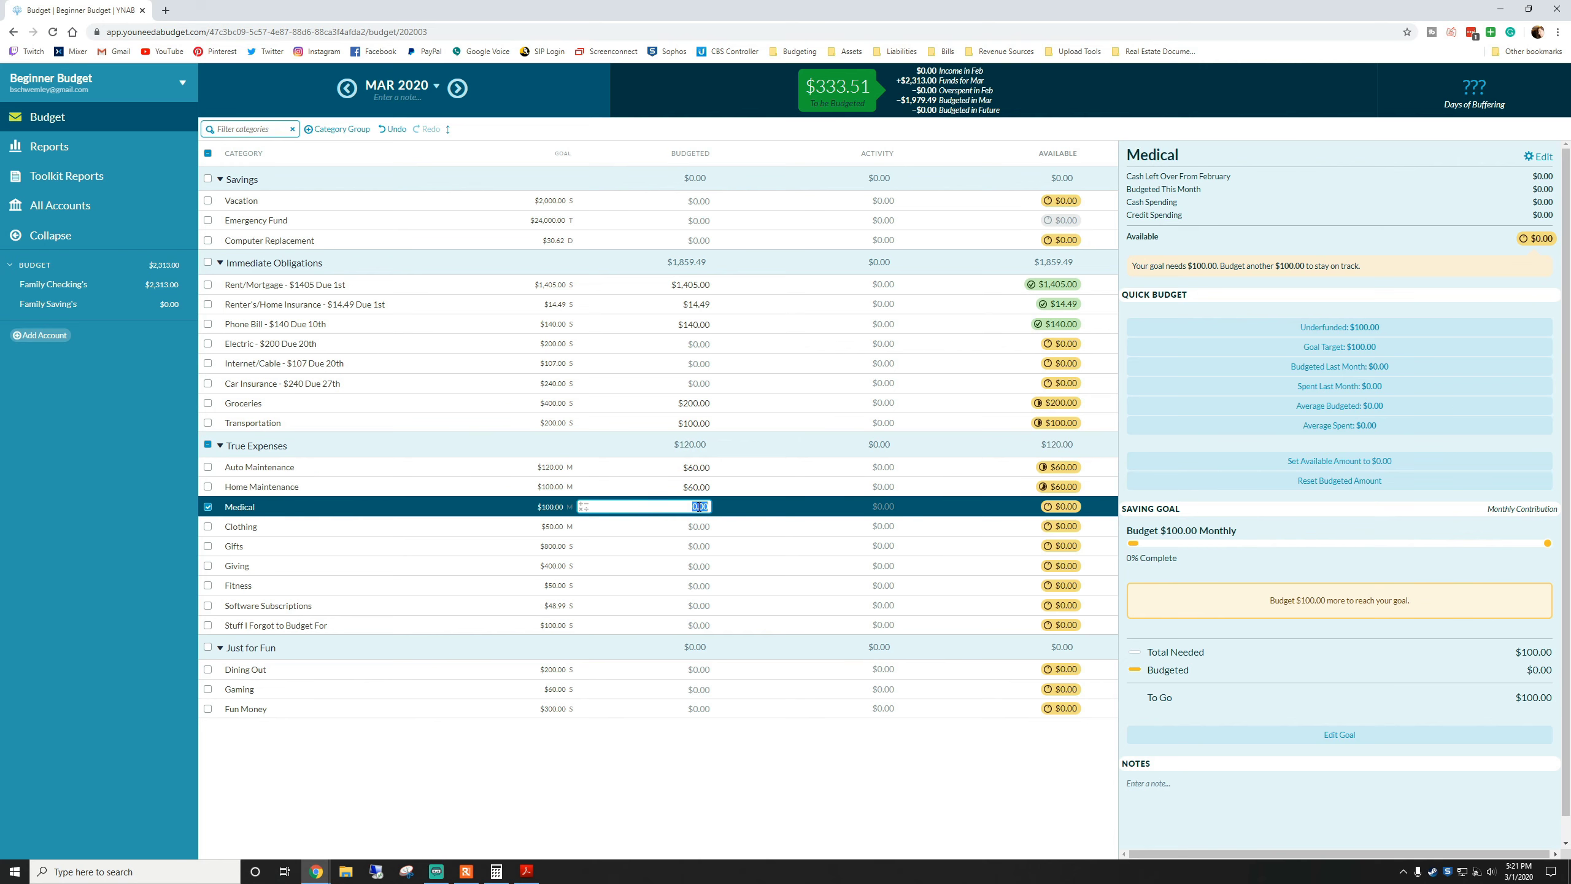
{"action": "type", "text": "50"}
{"action": "key", "text": "Return"}
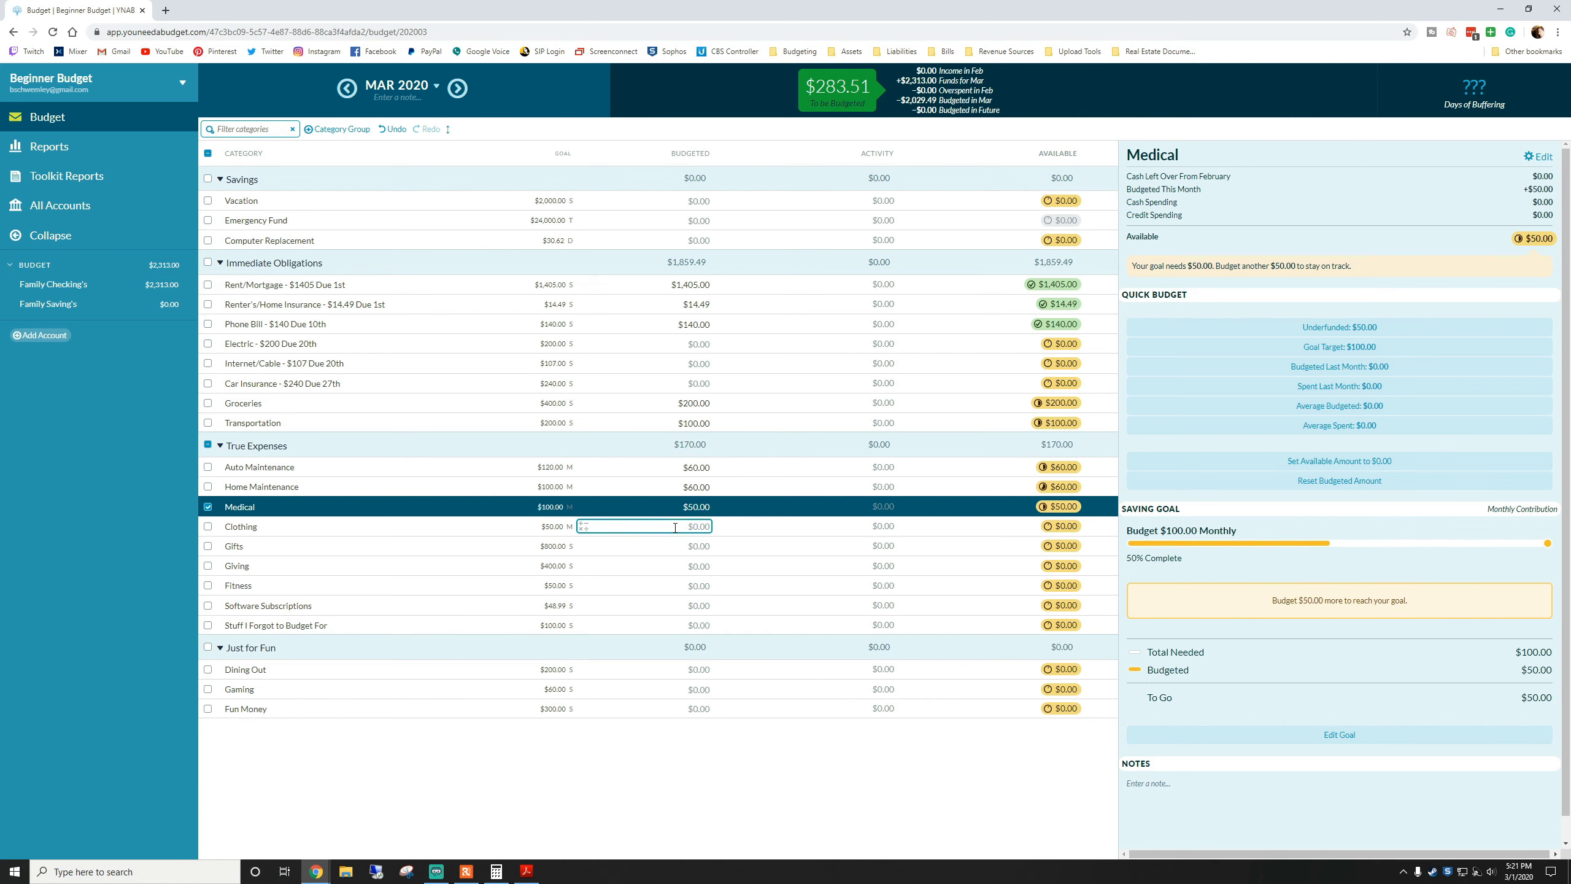
{"action": "left_click", "coordinate": [674, 527]}
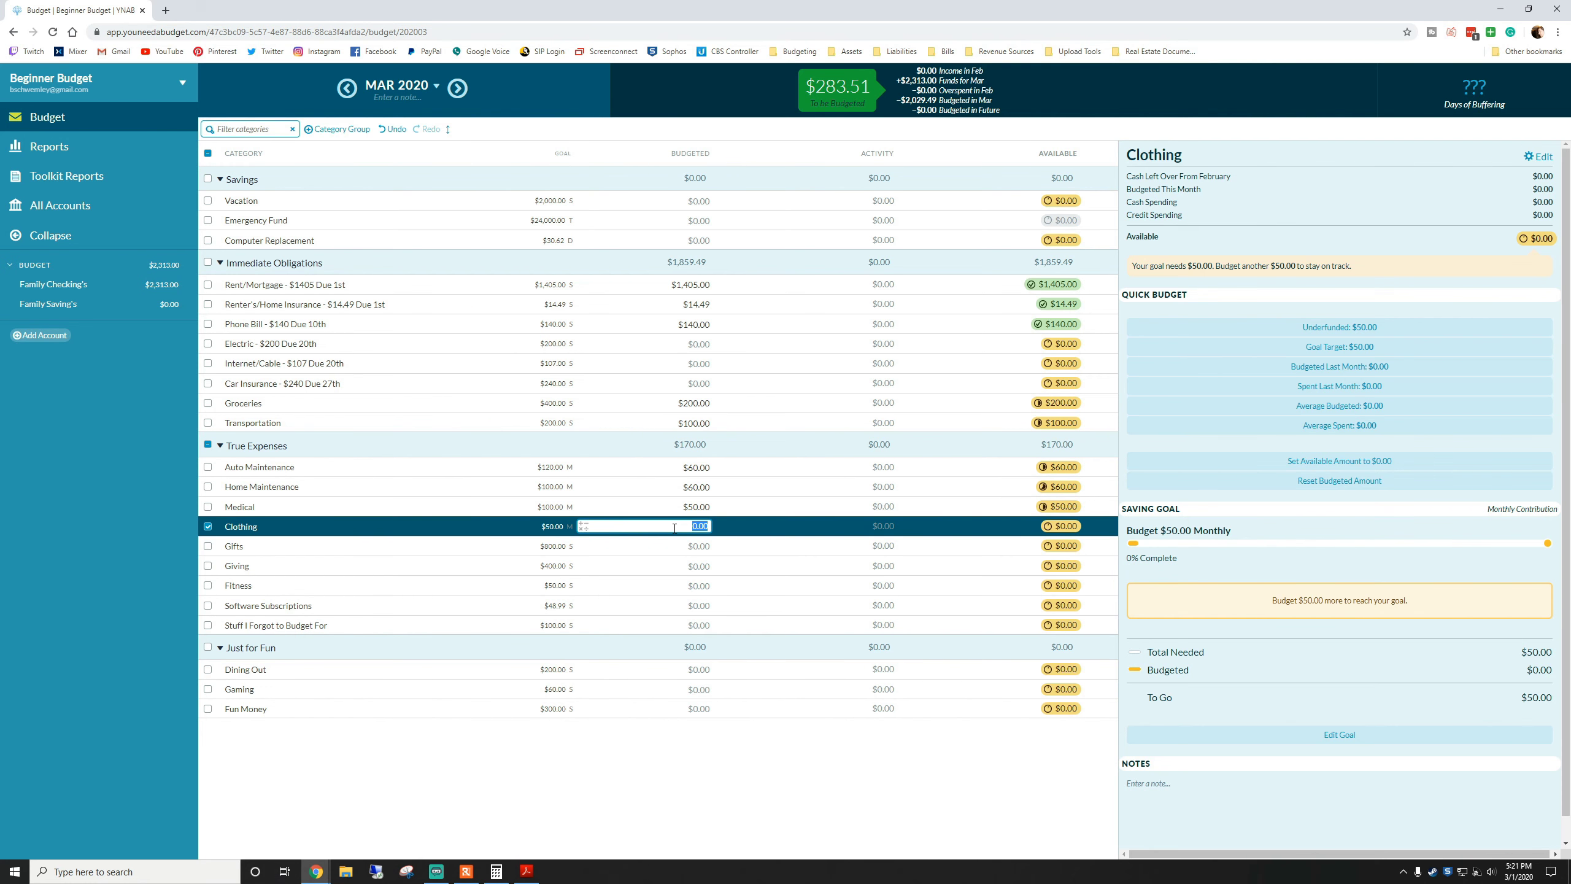
{"action": "left_click", "coordinate": [210, 547]}
{"action": "left_click", "coordinate": [208, 546]}
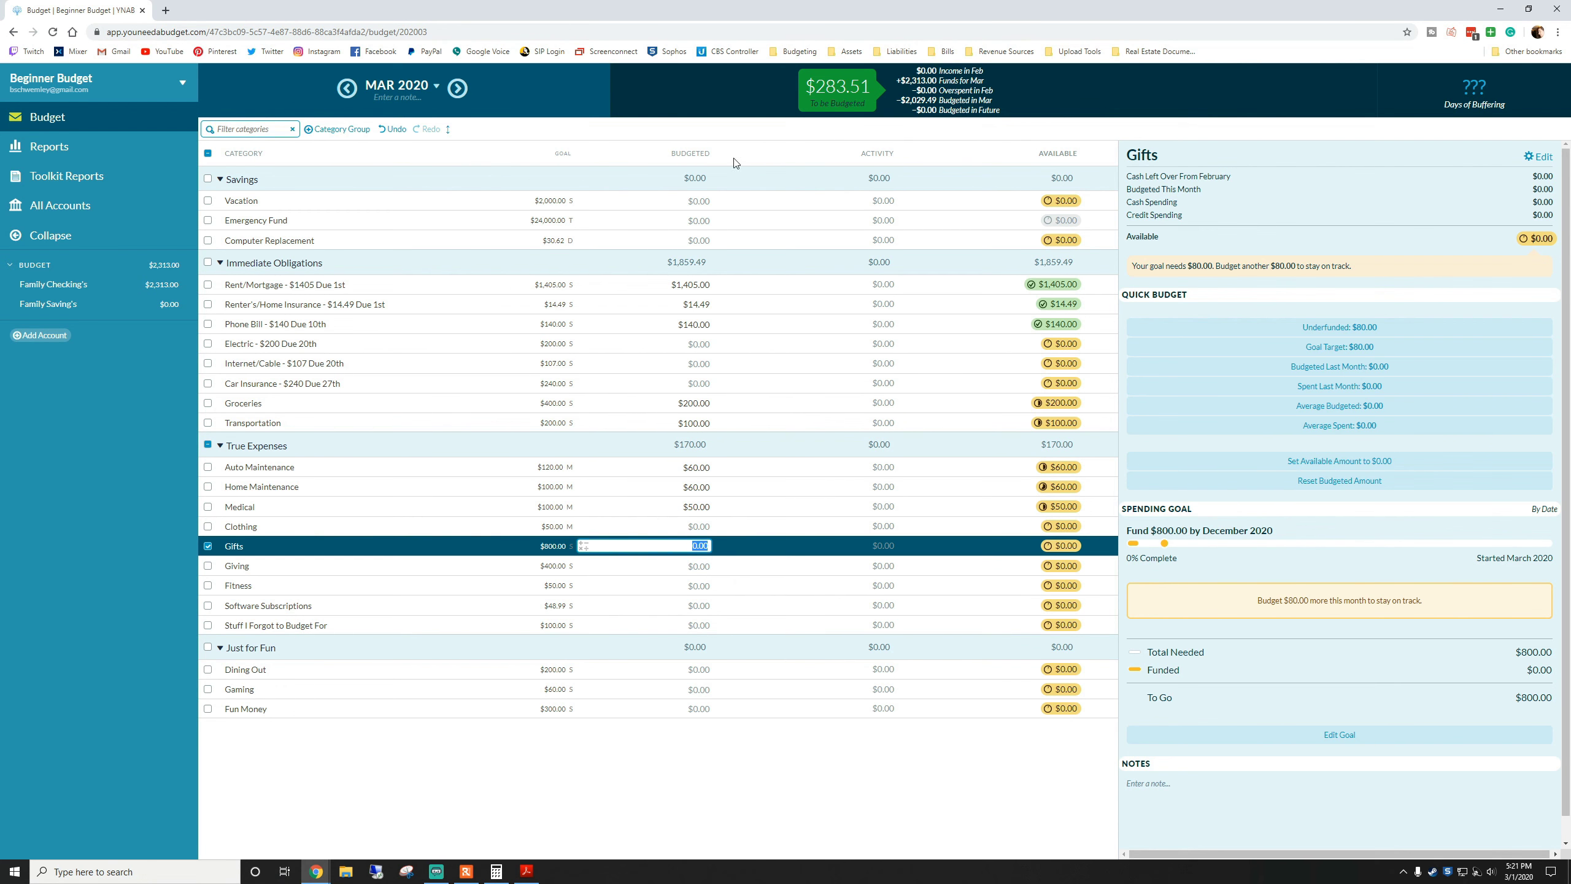
- Budget 100 for the Giving category under True Expenses
{"action": "left_click", "coordinate": [683, 563]}
{"action": "type", "text": "20"}
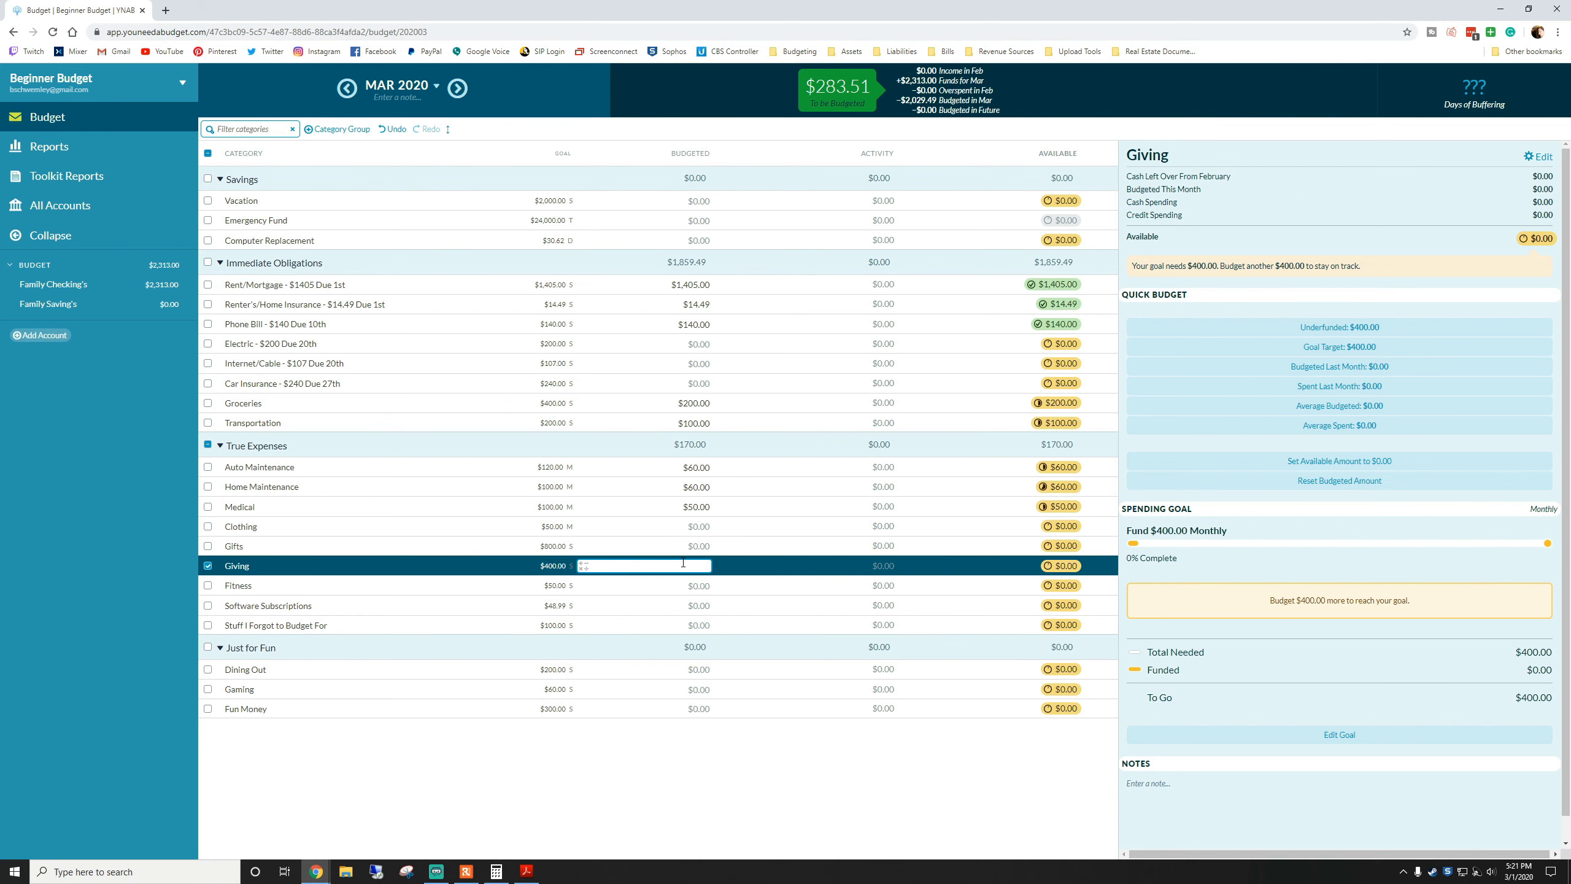
{"action": "type", "text": "100"}
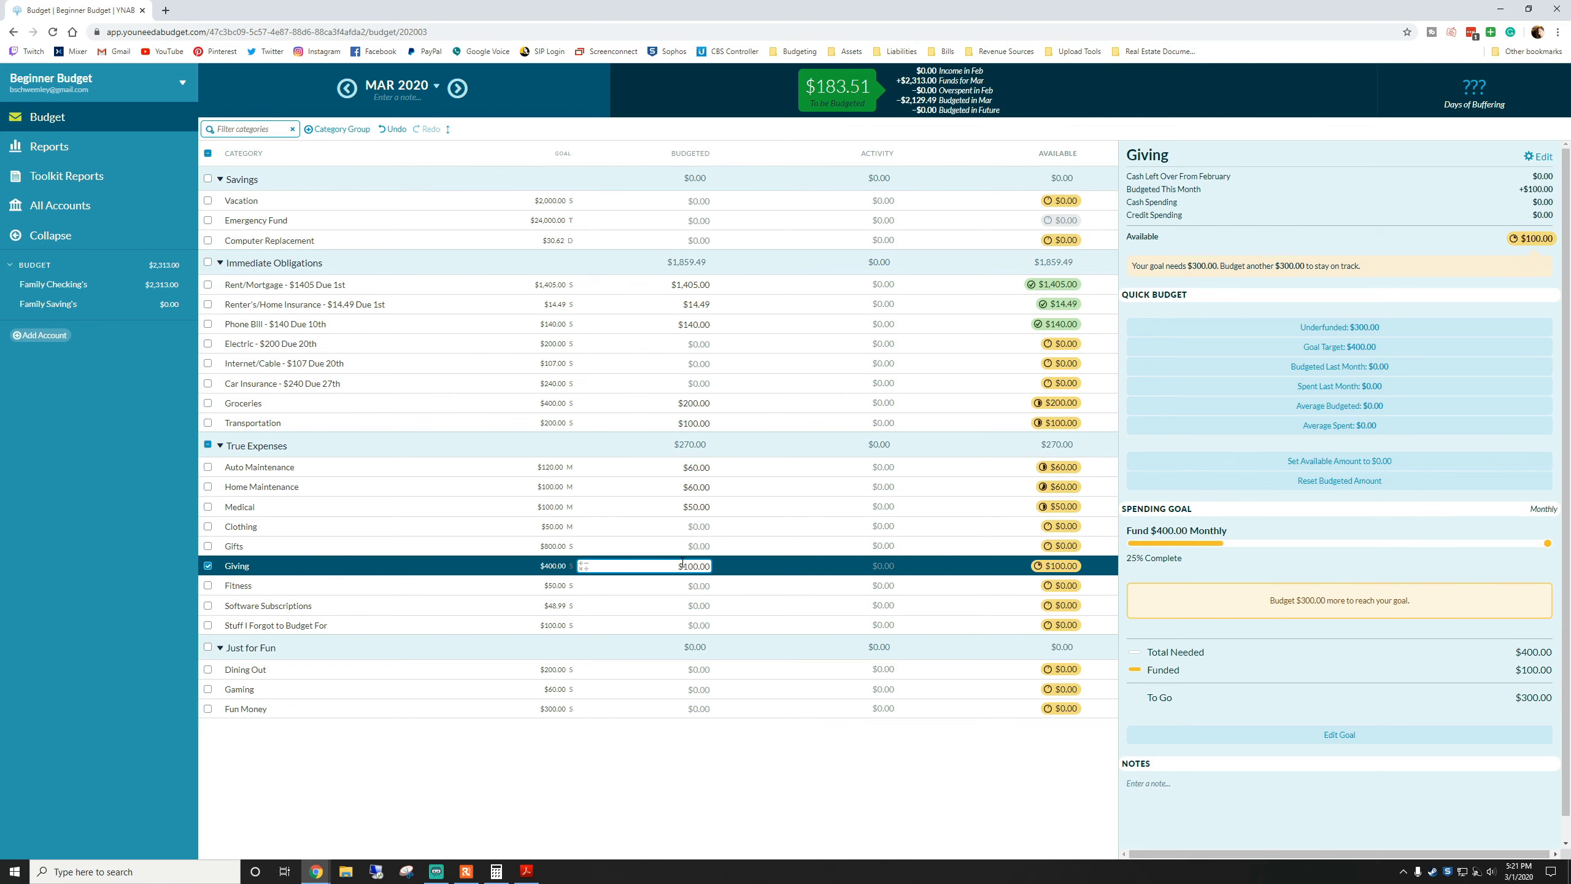
- Rename the Fitness category as "Fitness - $50 Due 14th"
{"action": "left_click", "coordinate": [675, 586]}
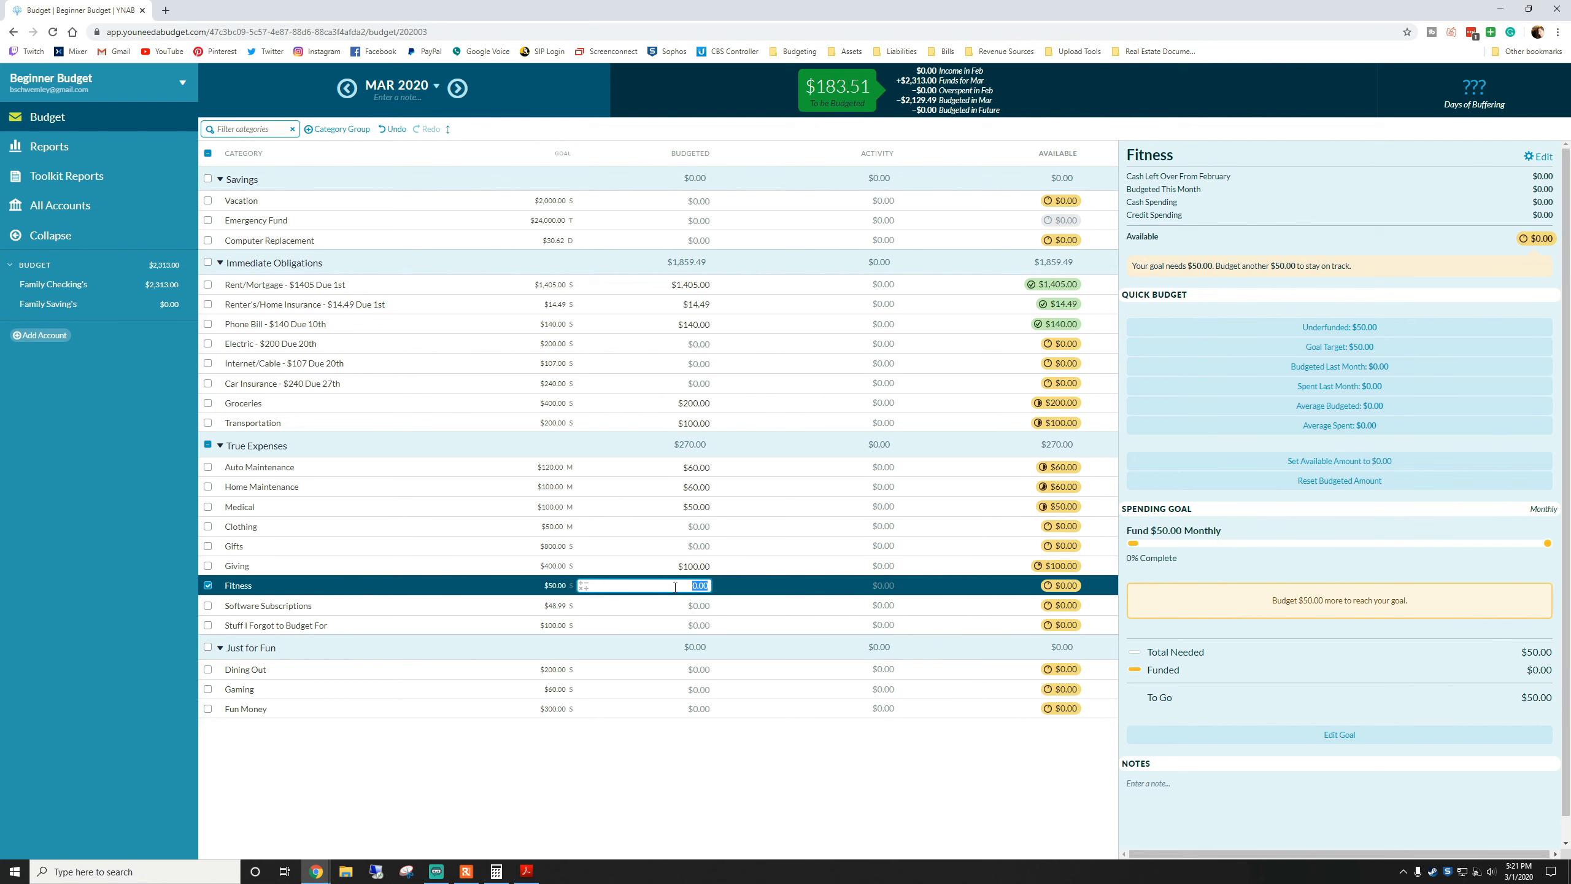
{"action": "left_click", "coordinate": [253, 588]}
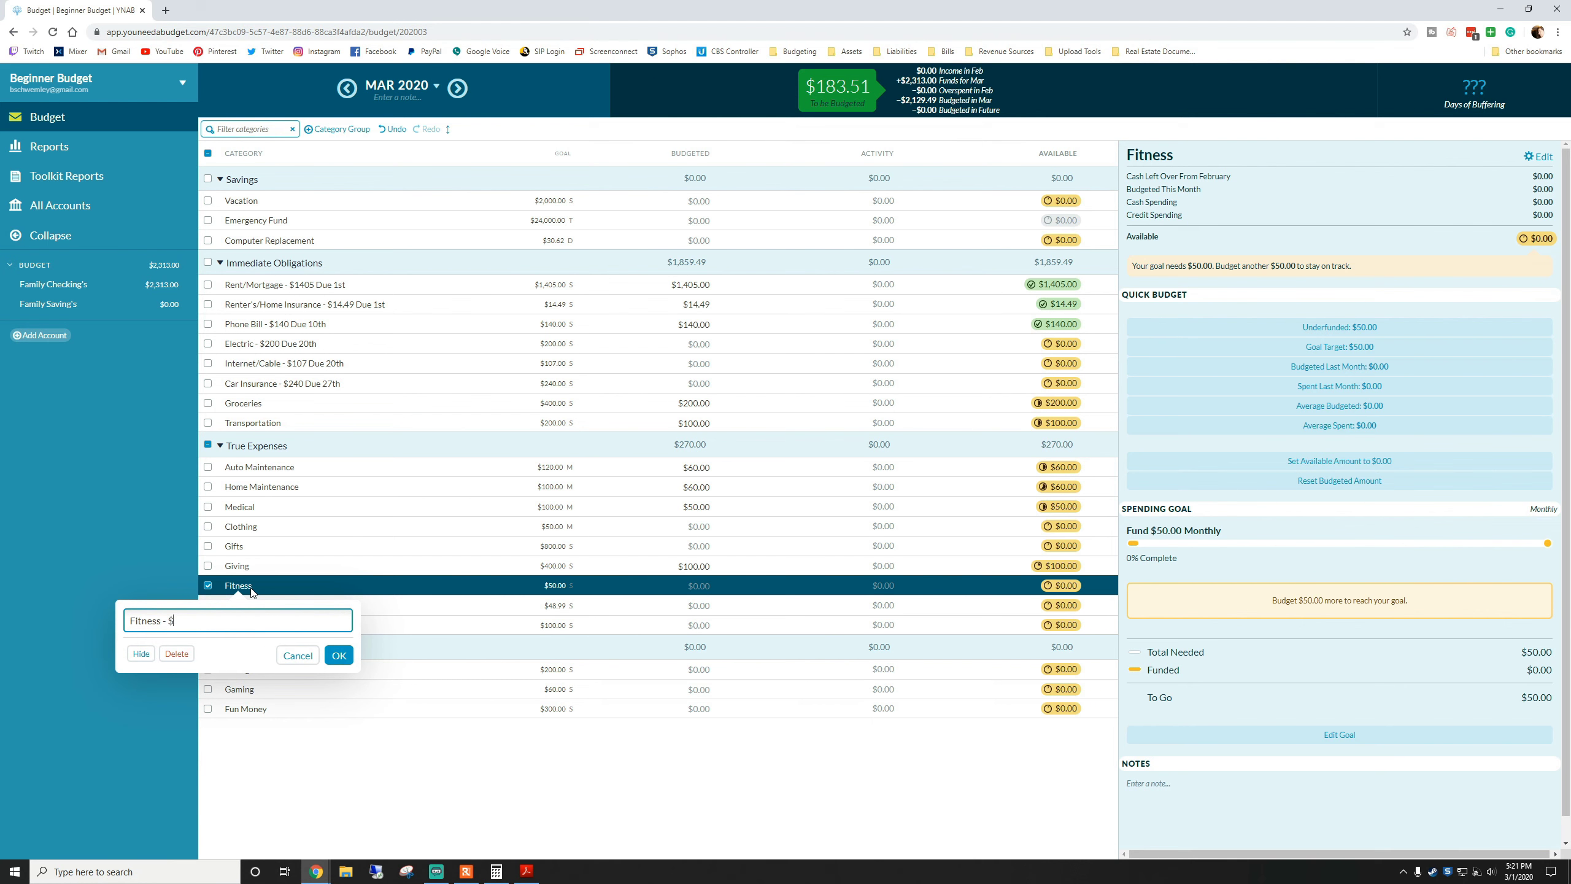
{"action": "type", "text": "50 Due 14th"}
{"action": "left_click", "coordinate": [339, 655]}
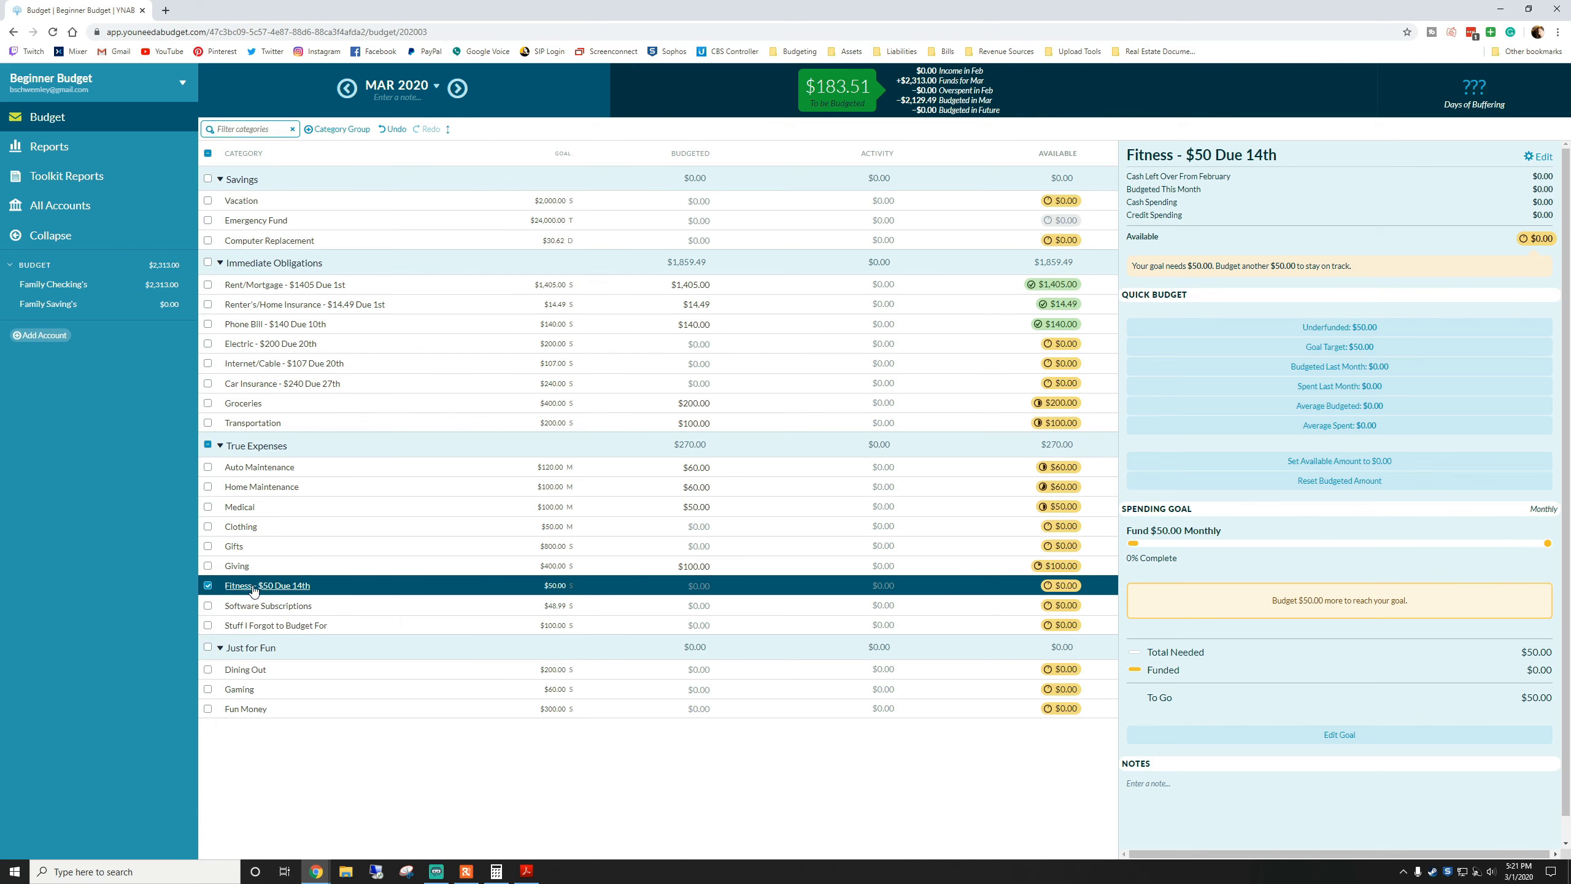
- Move the Fitness category into Immediate Obligations below the Phone Bill, fund its underfunded amount, and deselect it
{"action": "left_click_drag", "start_coordinate": [246, 587], "coordinate": [231, 354]}
{"action": "left_click", "coordinate": [1363, 327]}
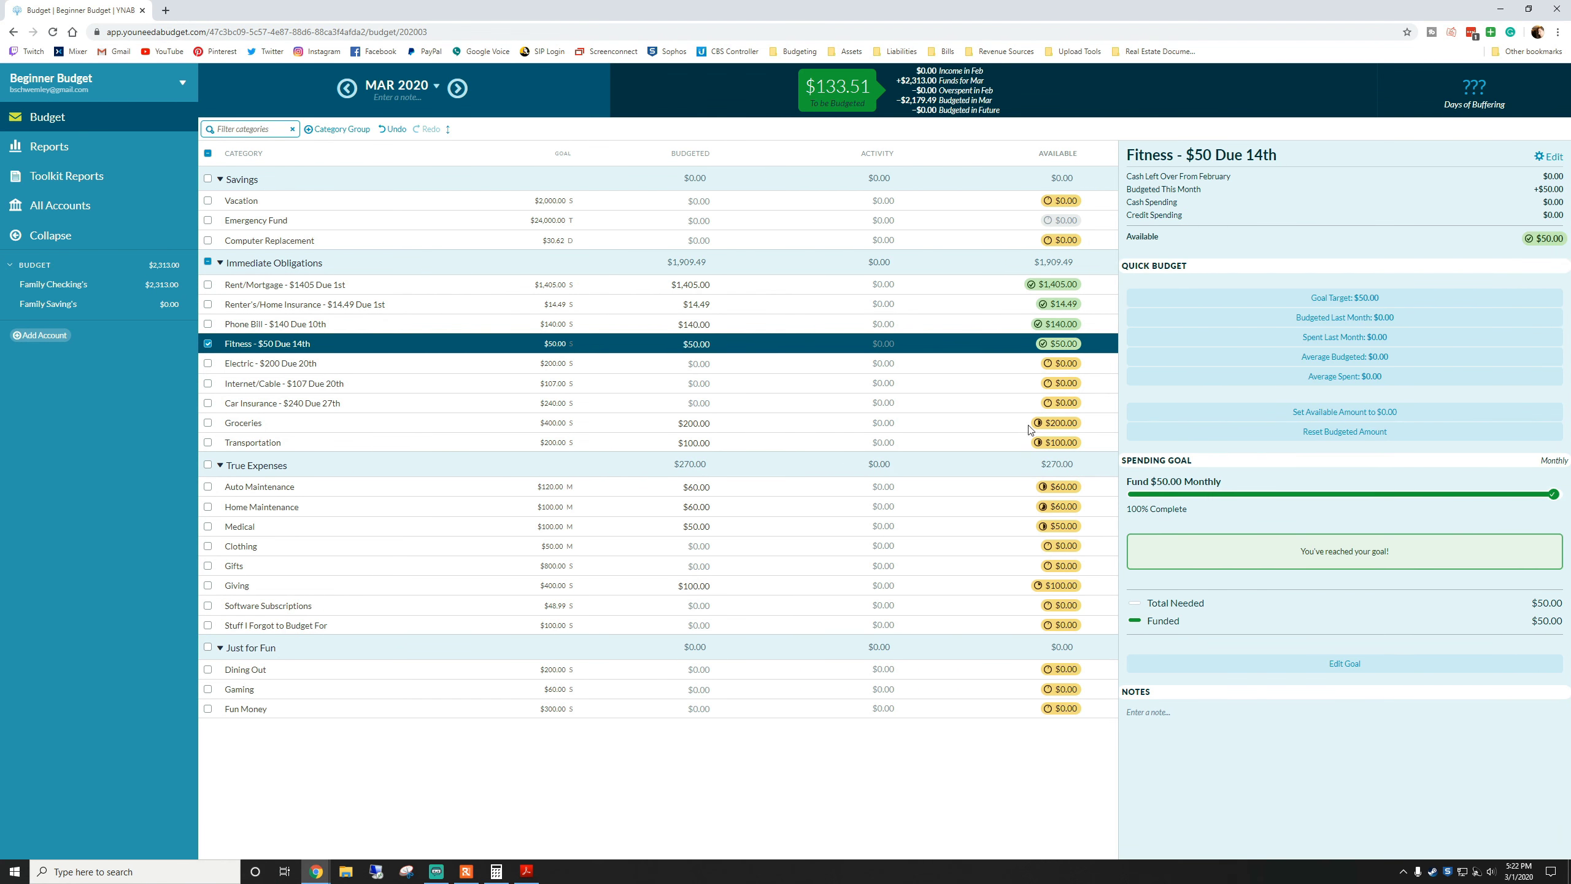
{"action": "left_click", "coordinate": [208, 344]}
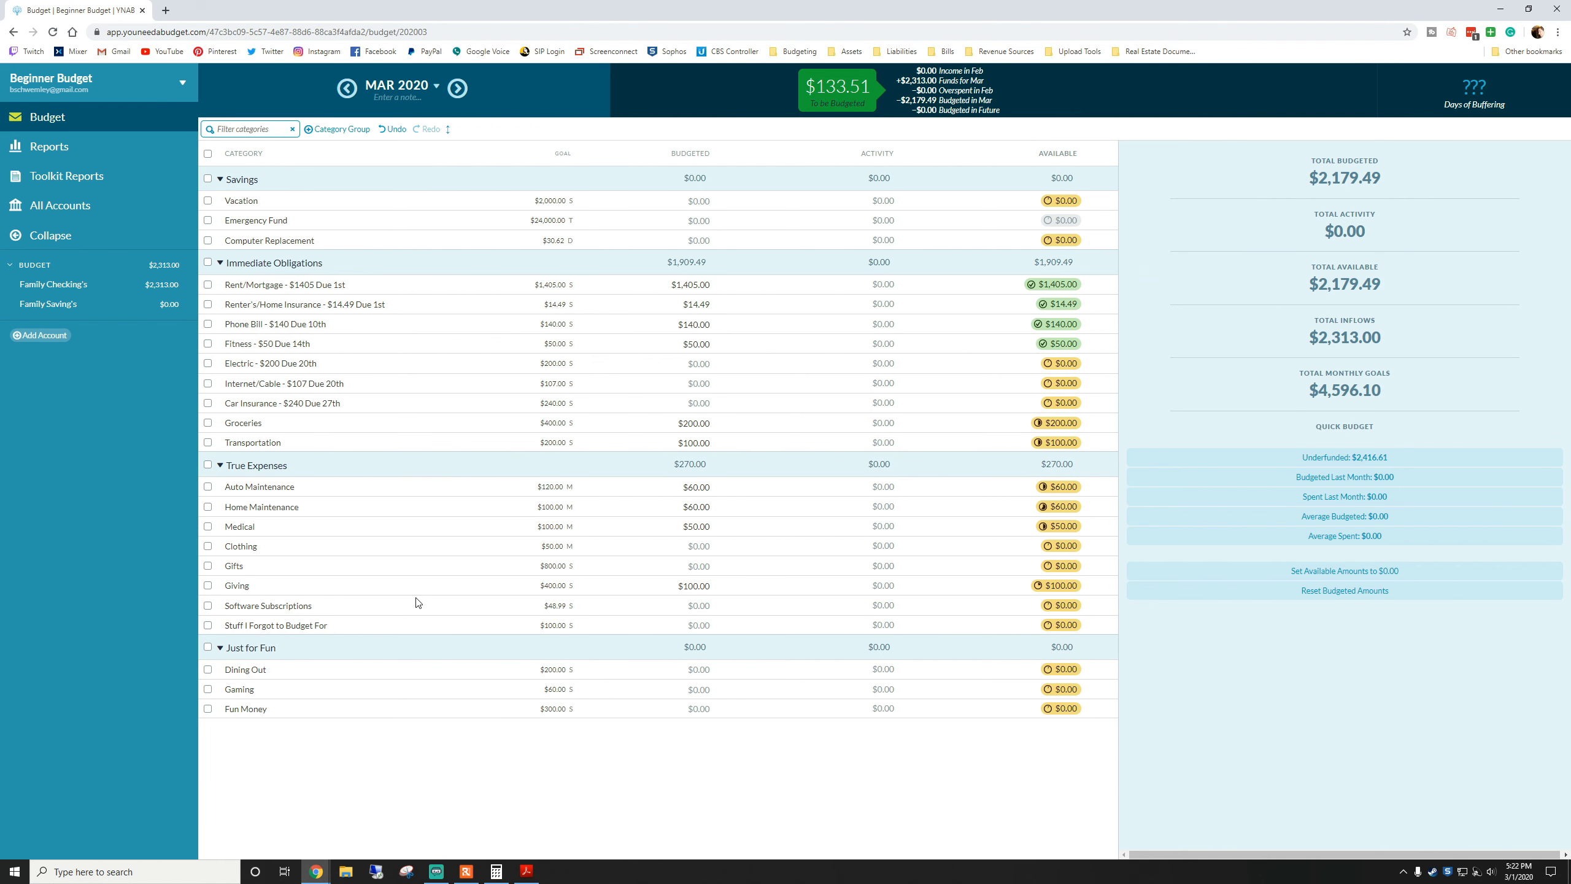
- Budget 24 for Software Subscriptions
{"action": "left_click", "coordinate": [683, 603]}
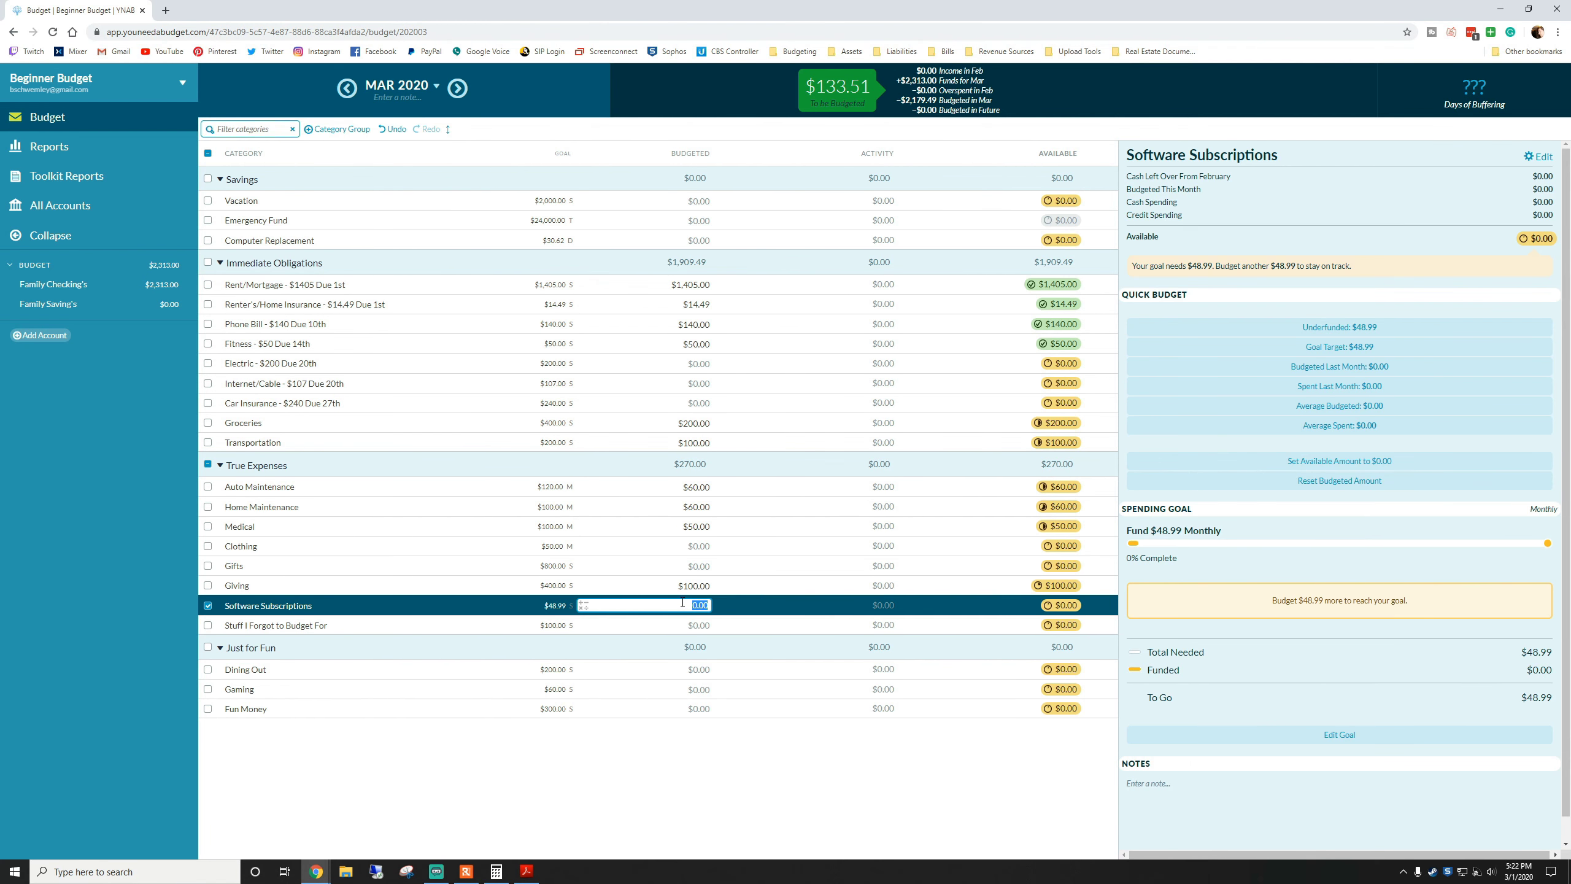
{"action": "type", "text": "24"}
{"action": "key", "text": "Return"}
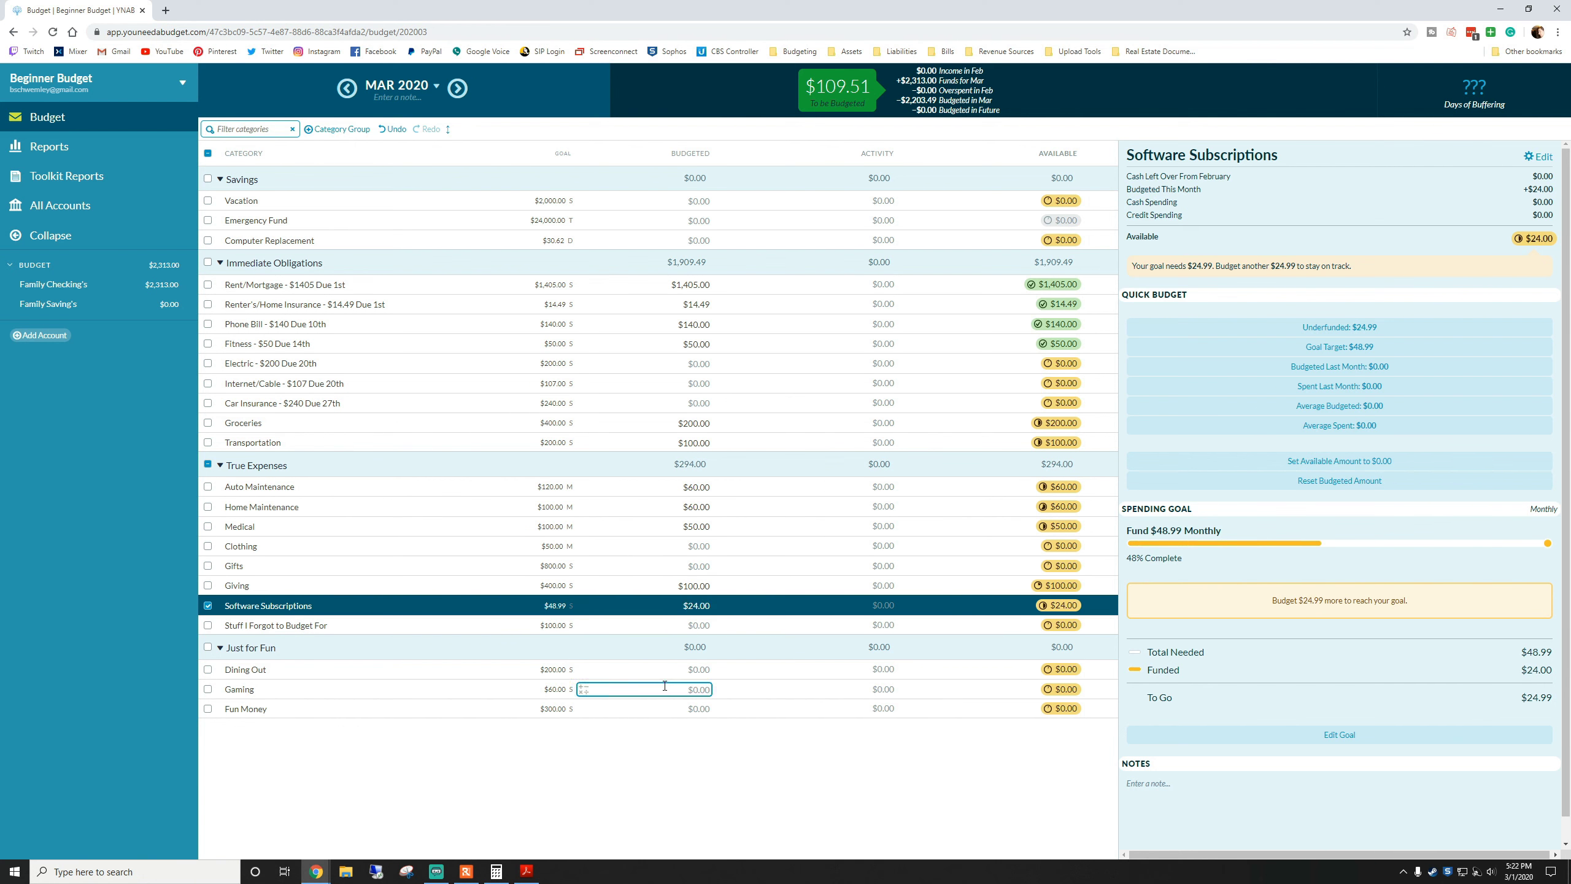
- Budget 50 for Stuff I Forgot to Budget For and 50 for Dining Out
{"action": "left_click", "coordinate": [676, 624]}
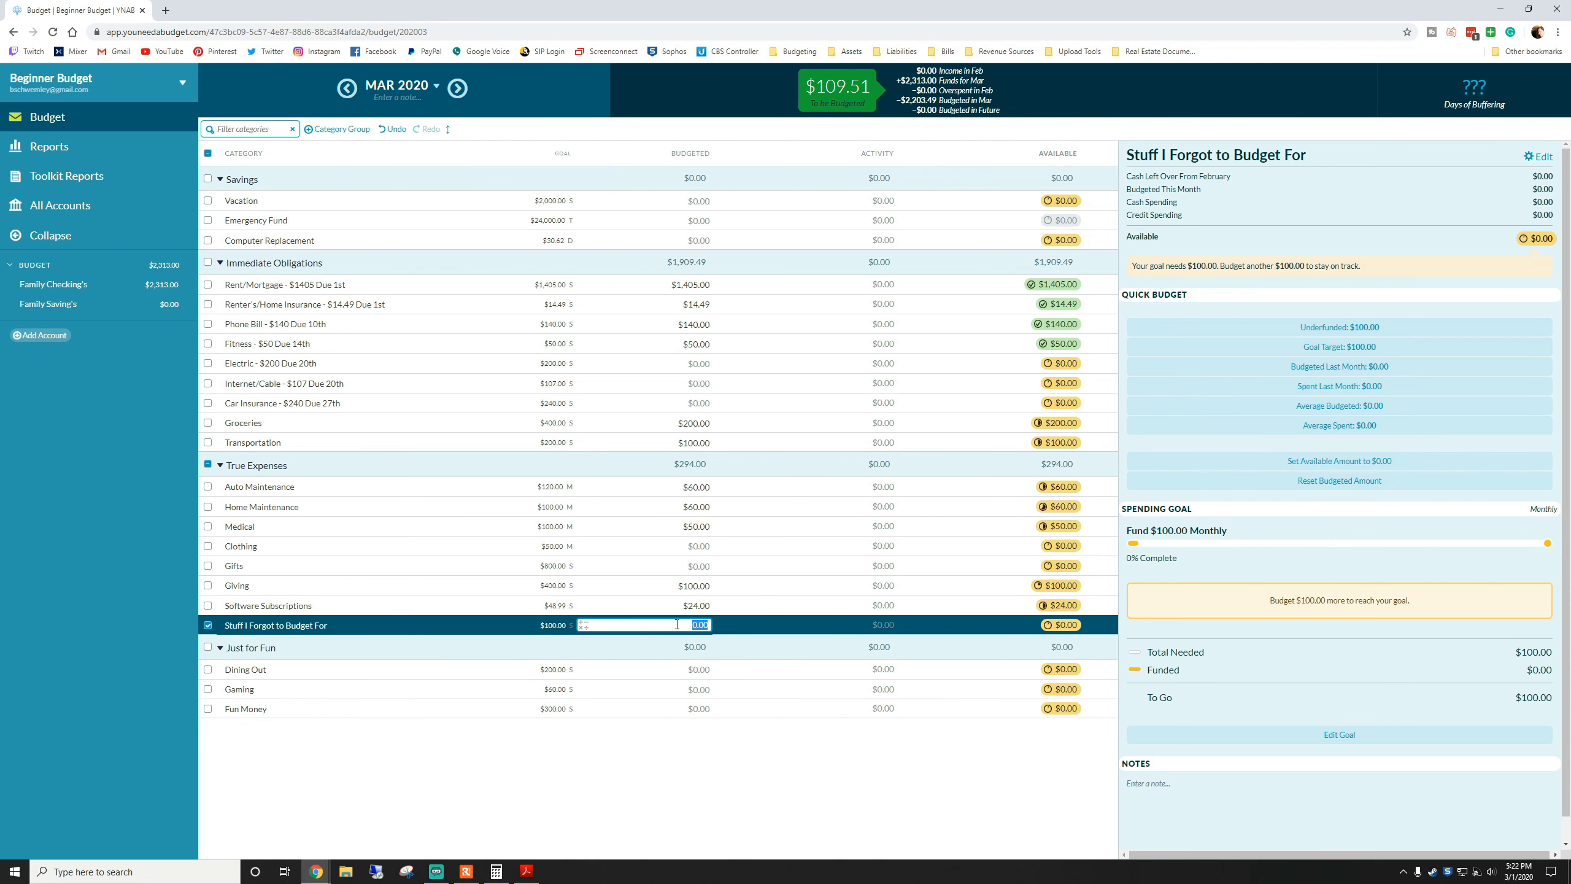
{"action": "type", "text": "50"}
{"action": "left_click", "coordinate": [672, 673]}
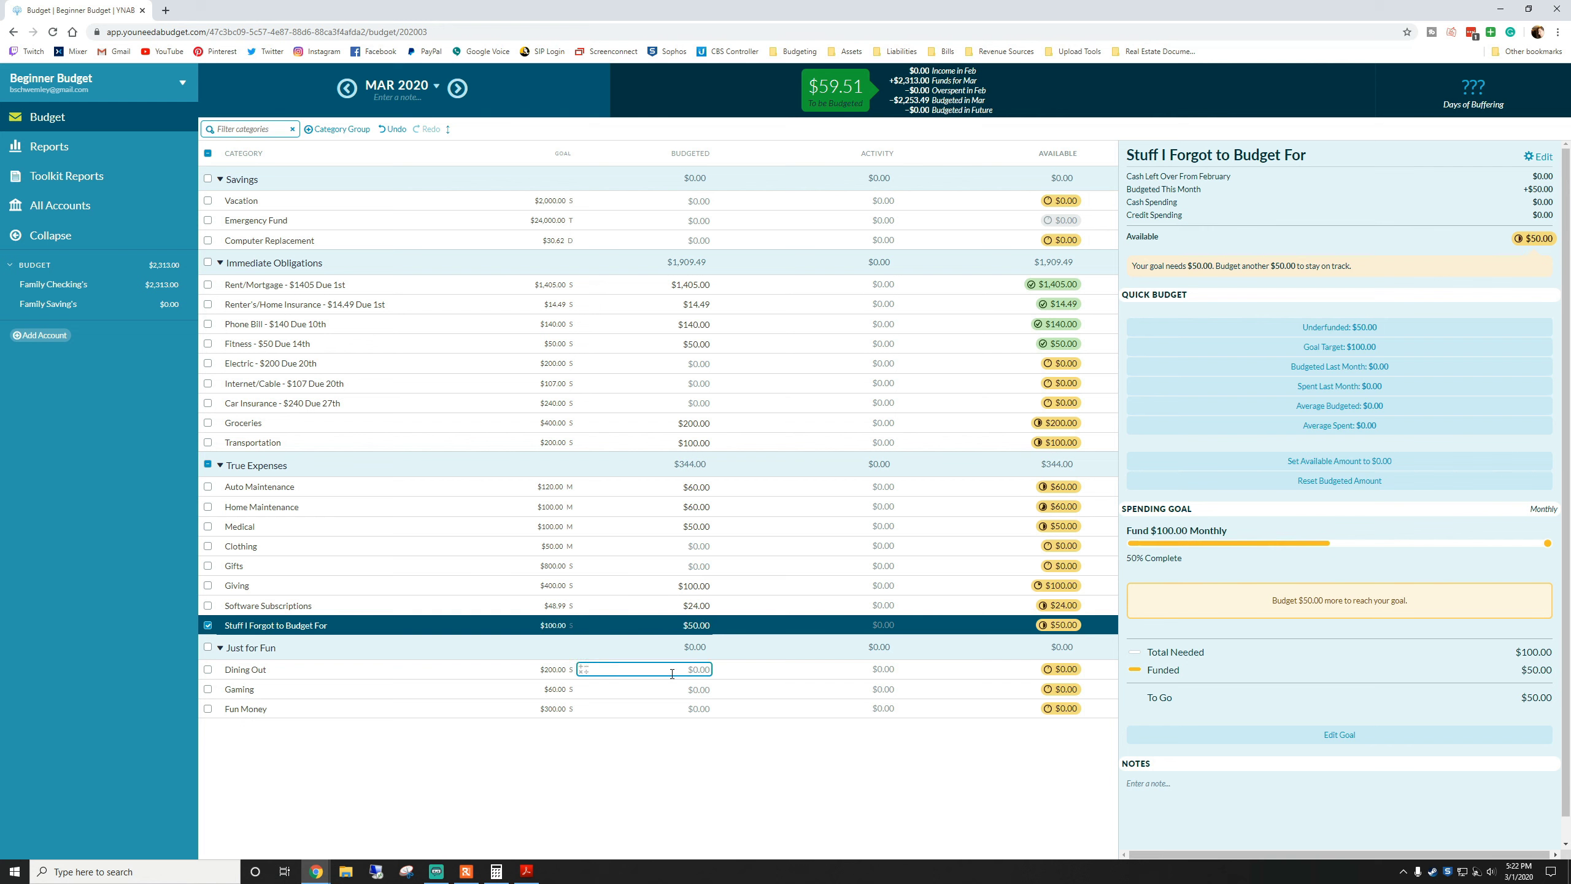
{"action": "left_click", "coordinate": [677, 669]}
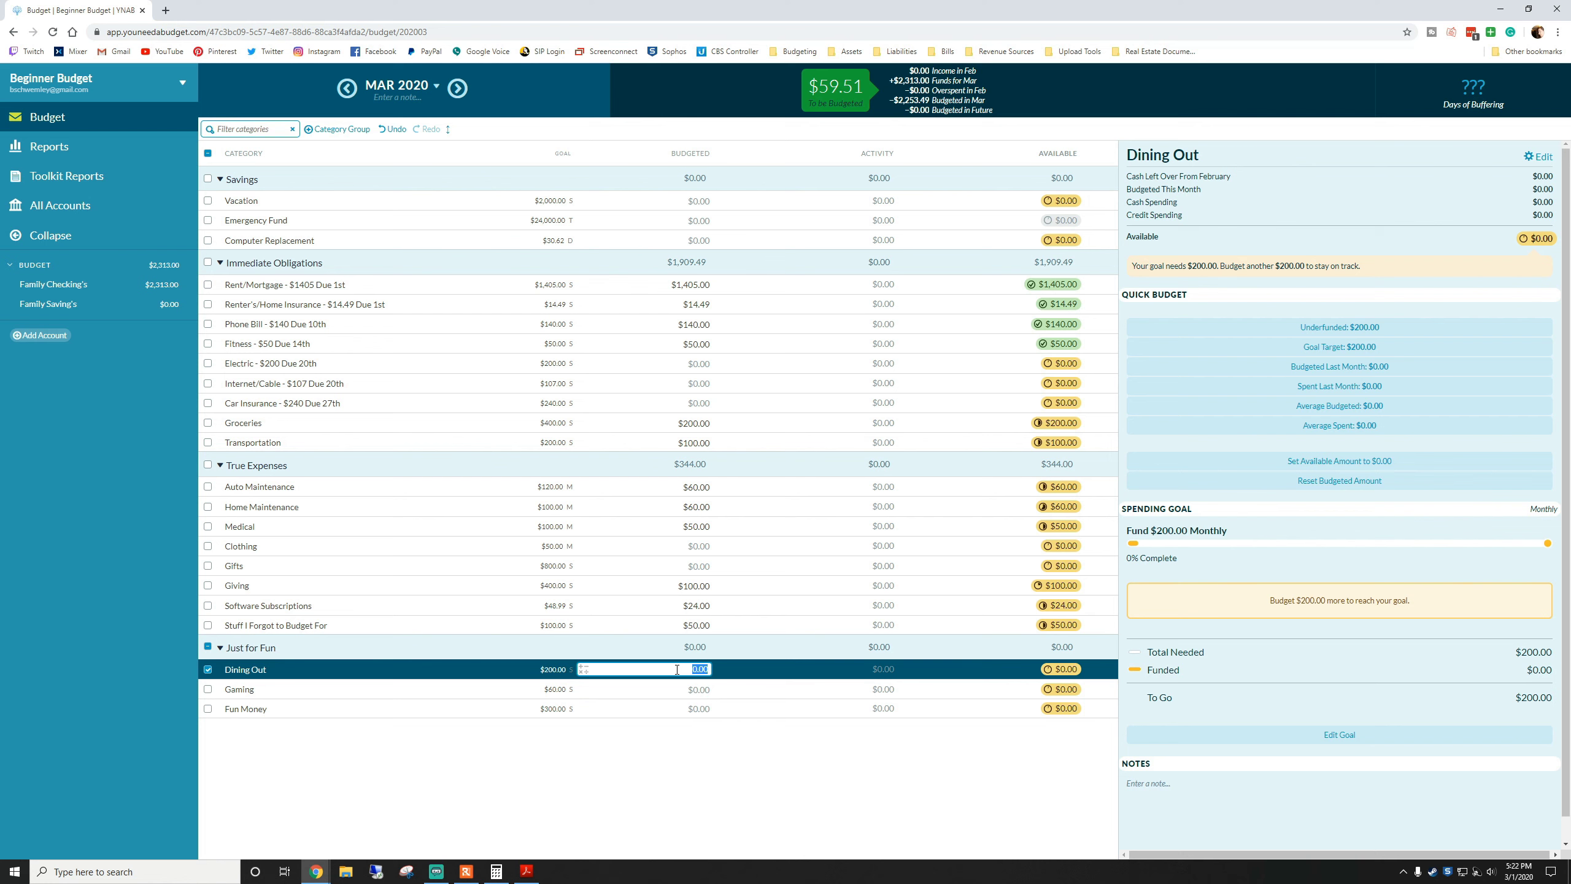
{"action": "type", "text": "50"}
{"action": "key", "text": "Return"}
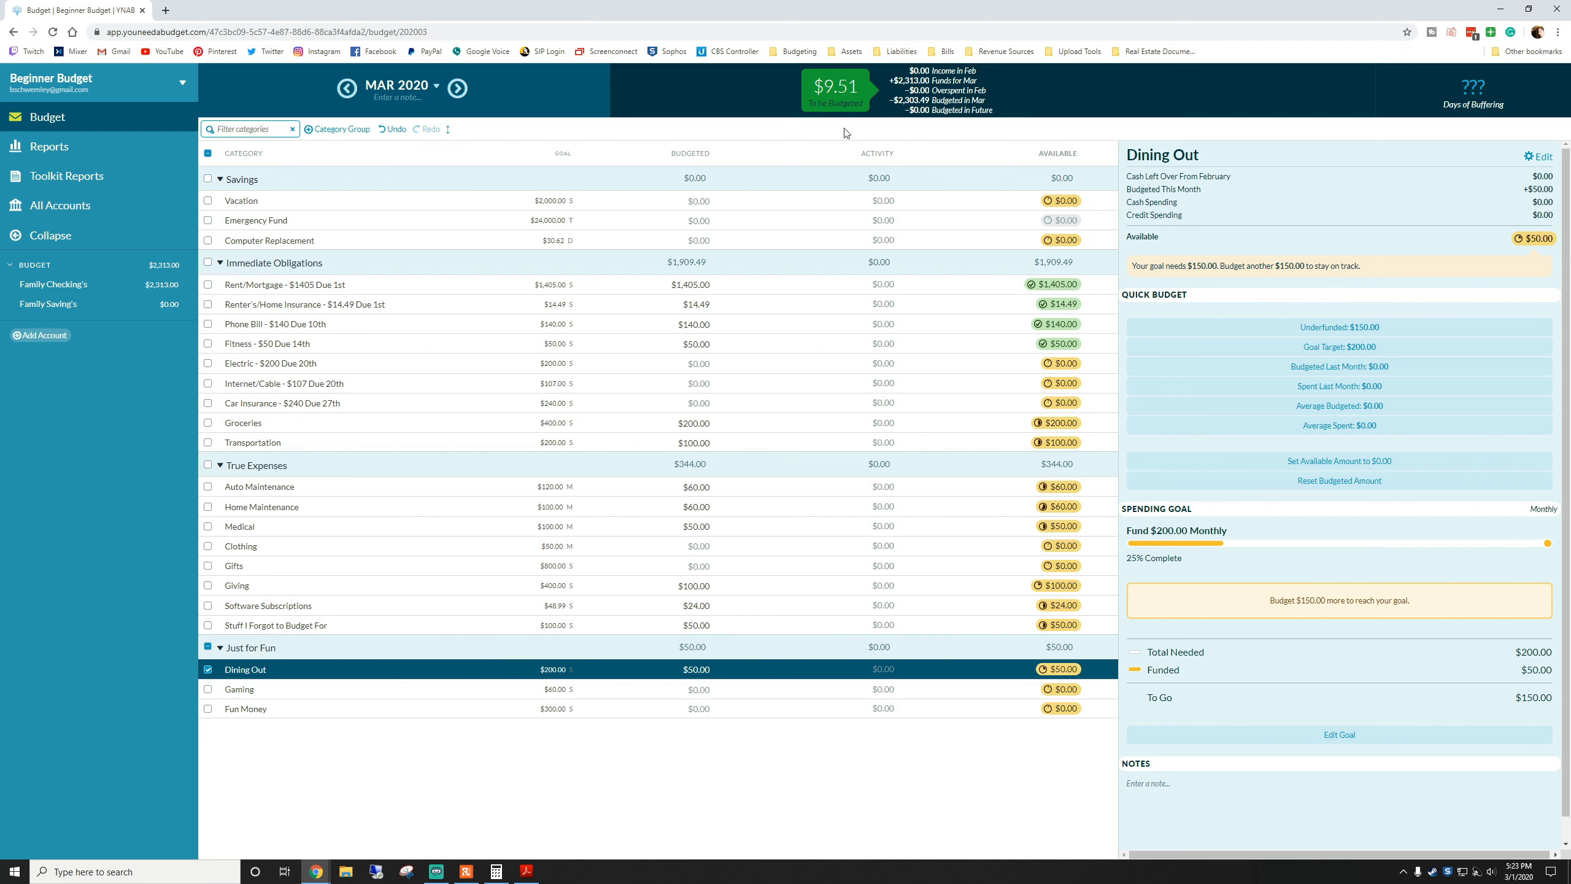
- Move the remaining 9.51 from To Be Budgeted to the Fun Money category under Just for Fun
{"action": "left_click", "coordinate": [847, 100]}
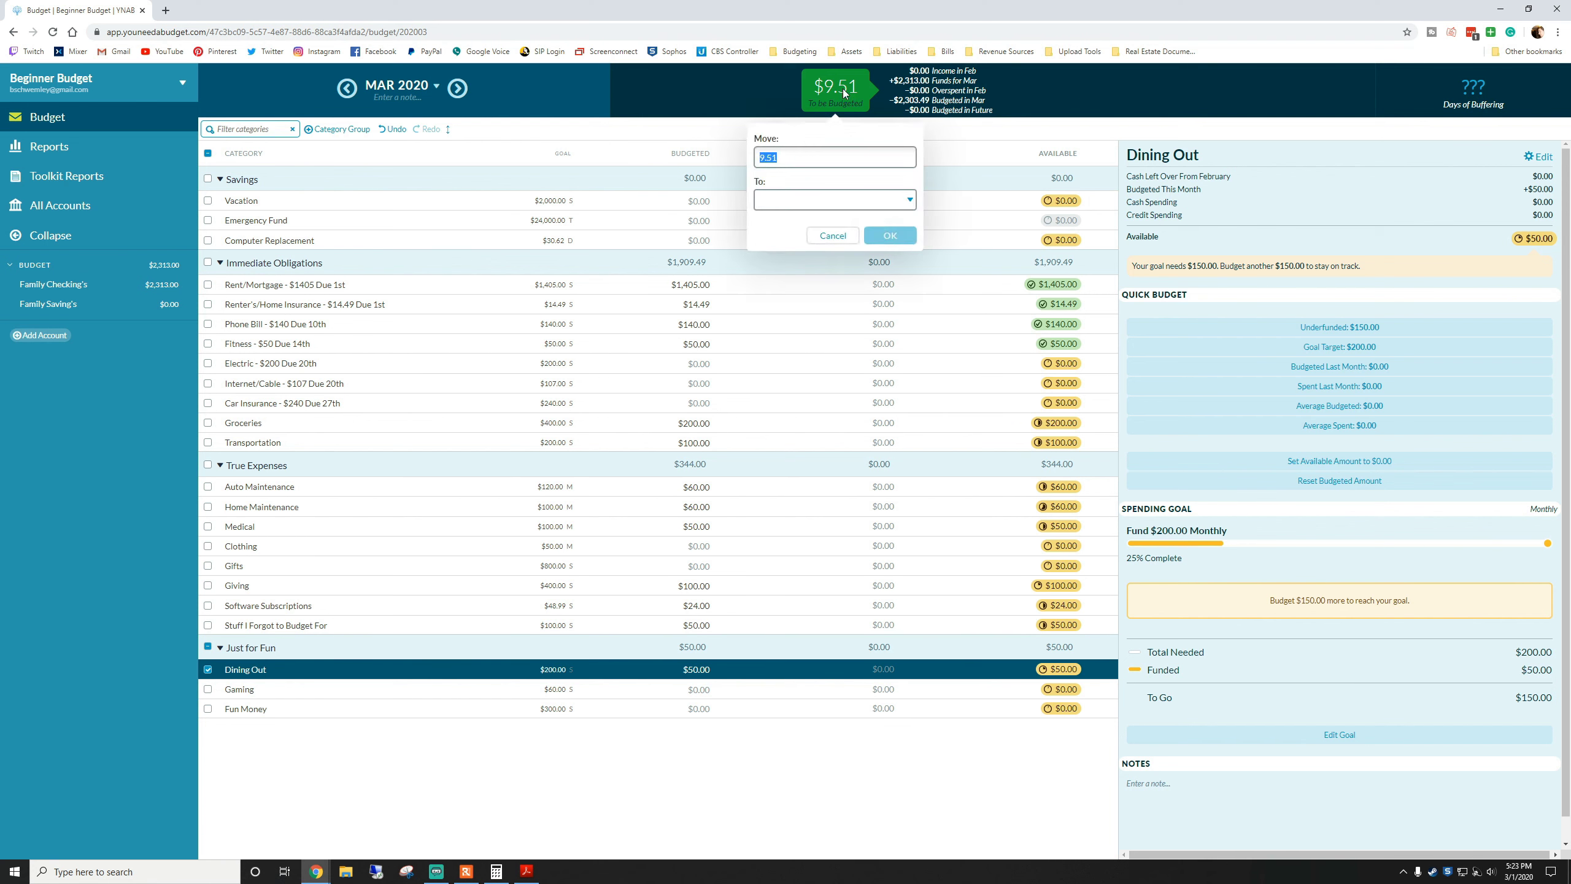
{"action": "left_click", "coordinate": [806, 203]}
{"action": "scroll", "coordinate": [816, 291], "scroll_direction": "down", "scroll_amount": 5}
{"action": "left_click", "coordinate": [816, 319]}
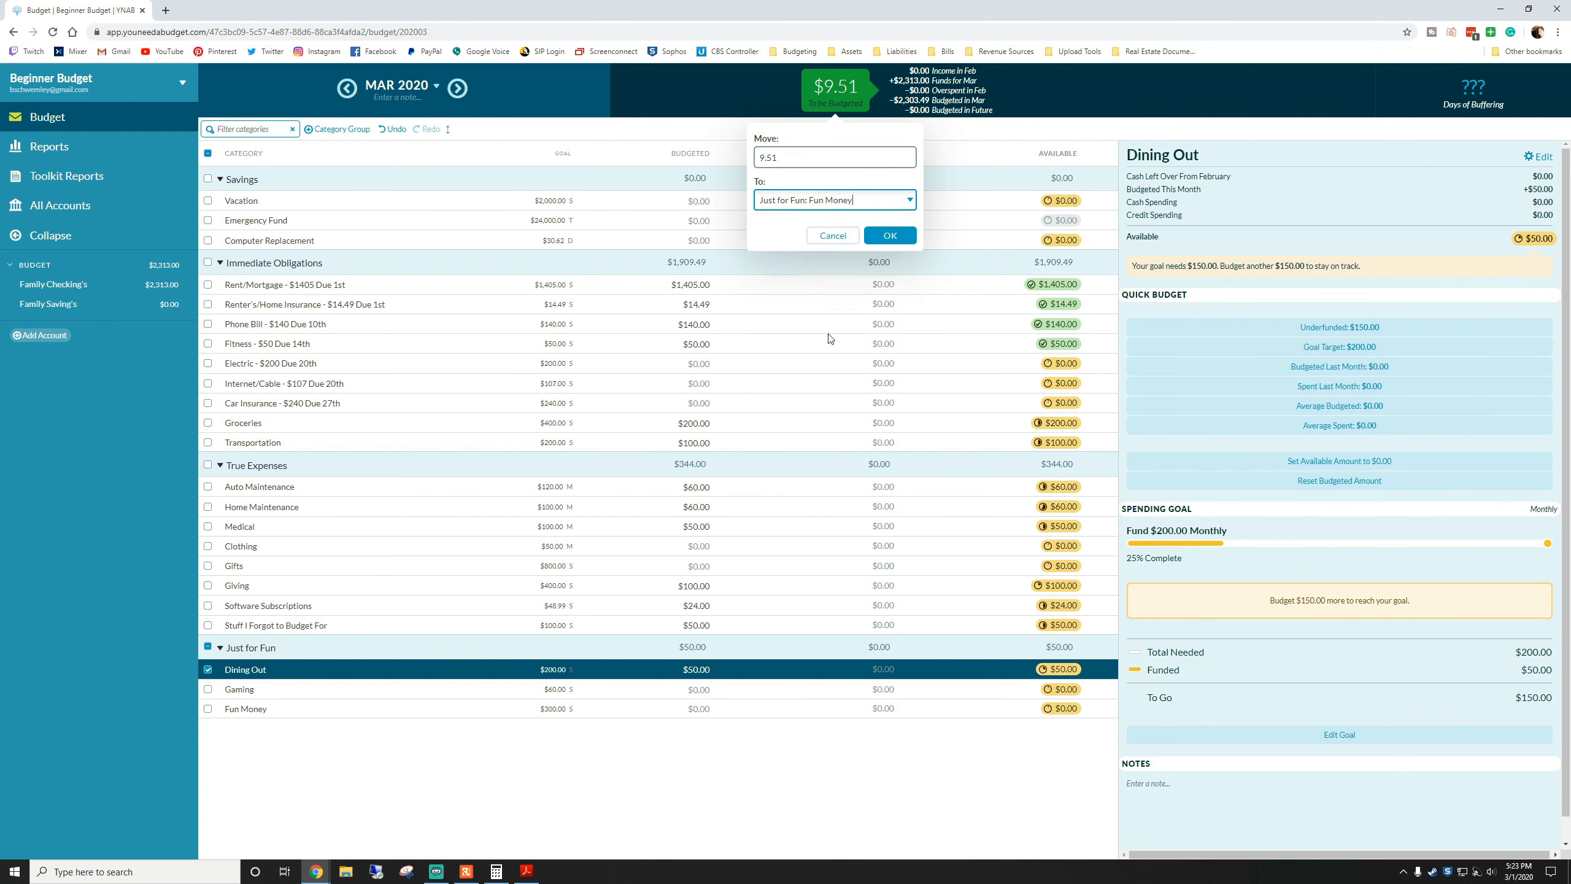
{"action": "left_click", "coordinate": [888, 246]}
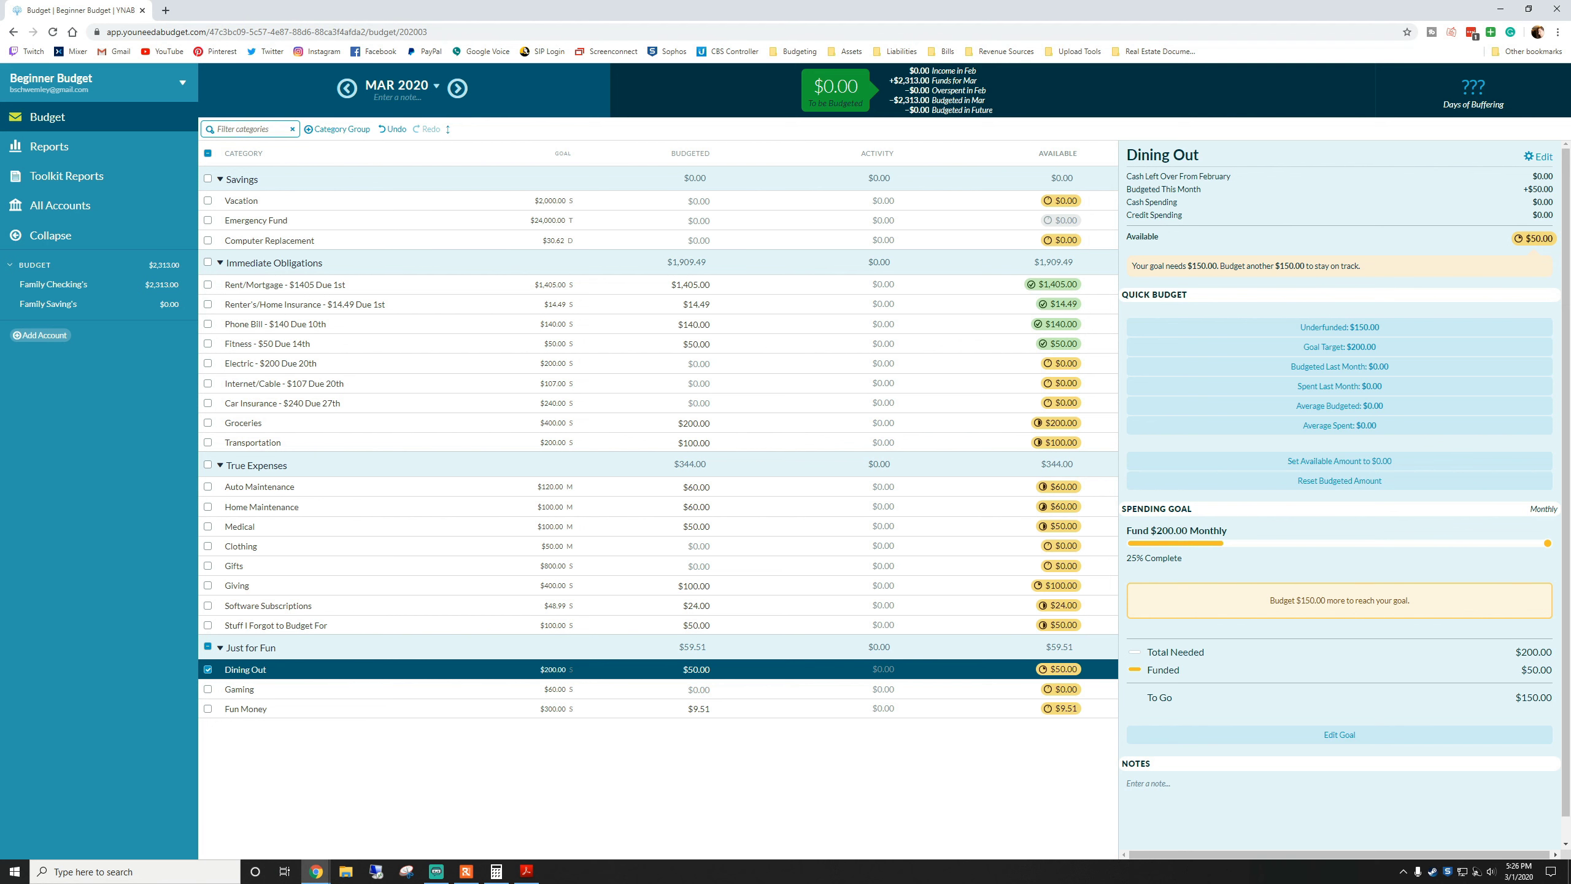
- Look through the category groups and goals of the Family Budget as an example, and return to the Beginner Budget
{"action": "mouse_move", "coordinate": [325, 875]}
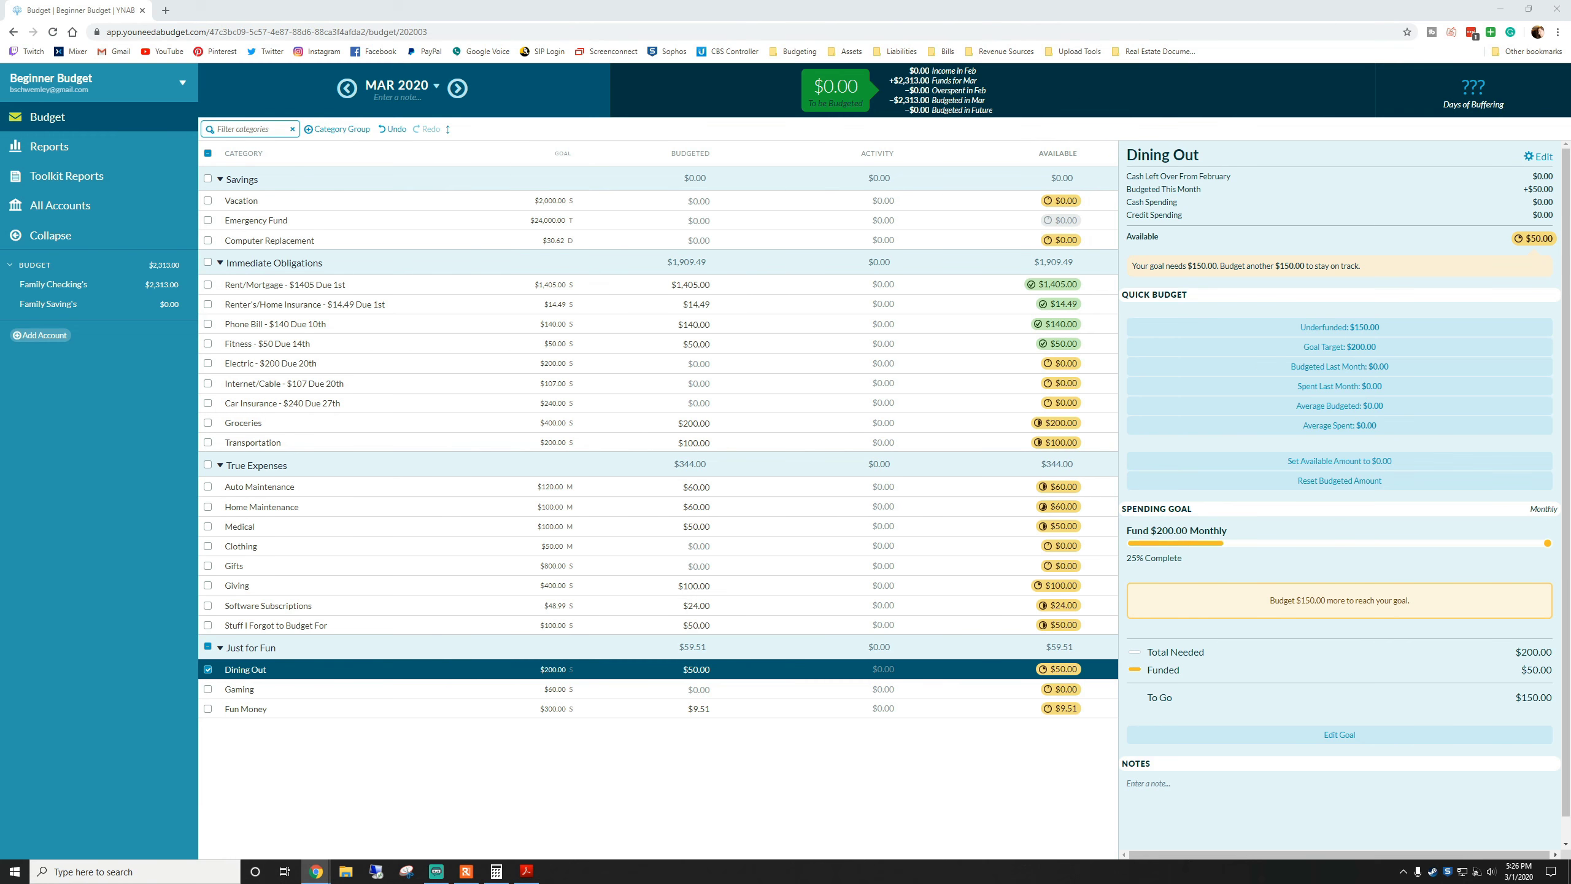
{"action": "key", "text": "alt+Tab"}
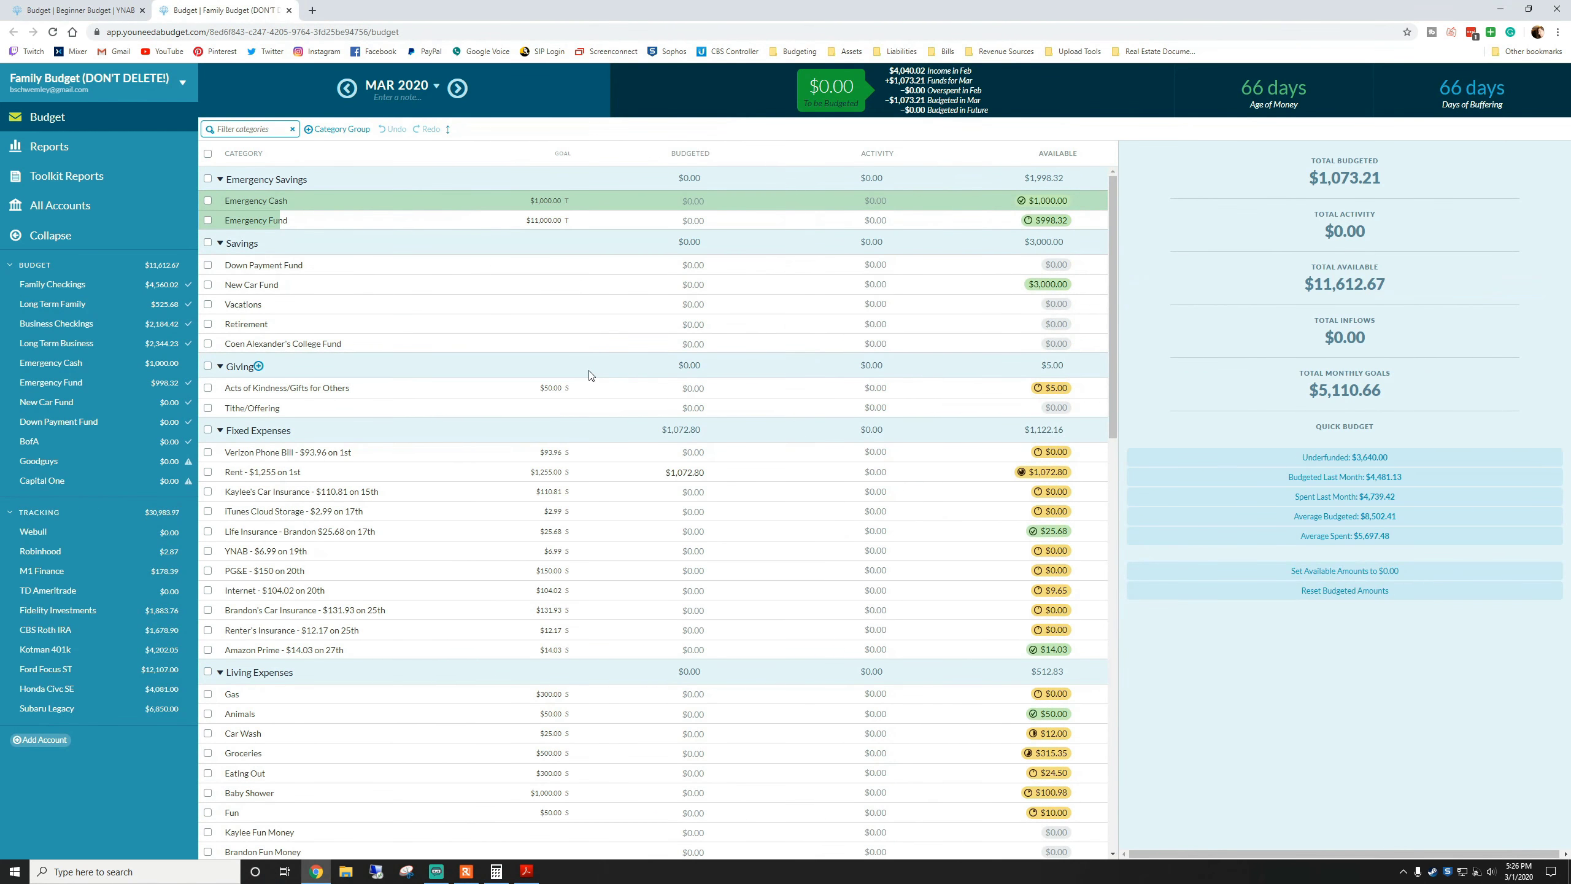
{"action": "scroll", "coordinate": [589, 380], "scroll_direction": "down", "scroll_amount": 7}
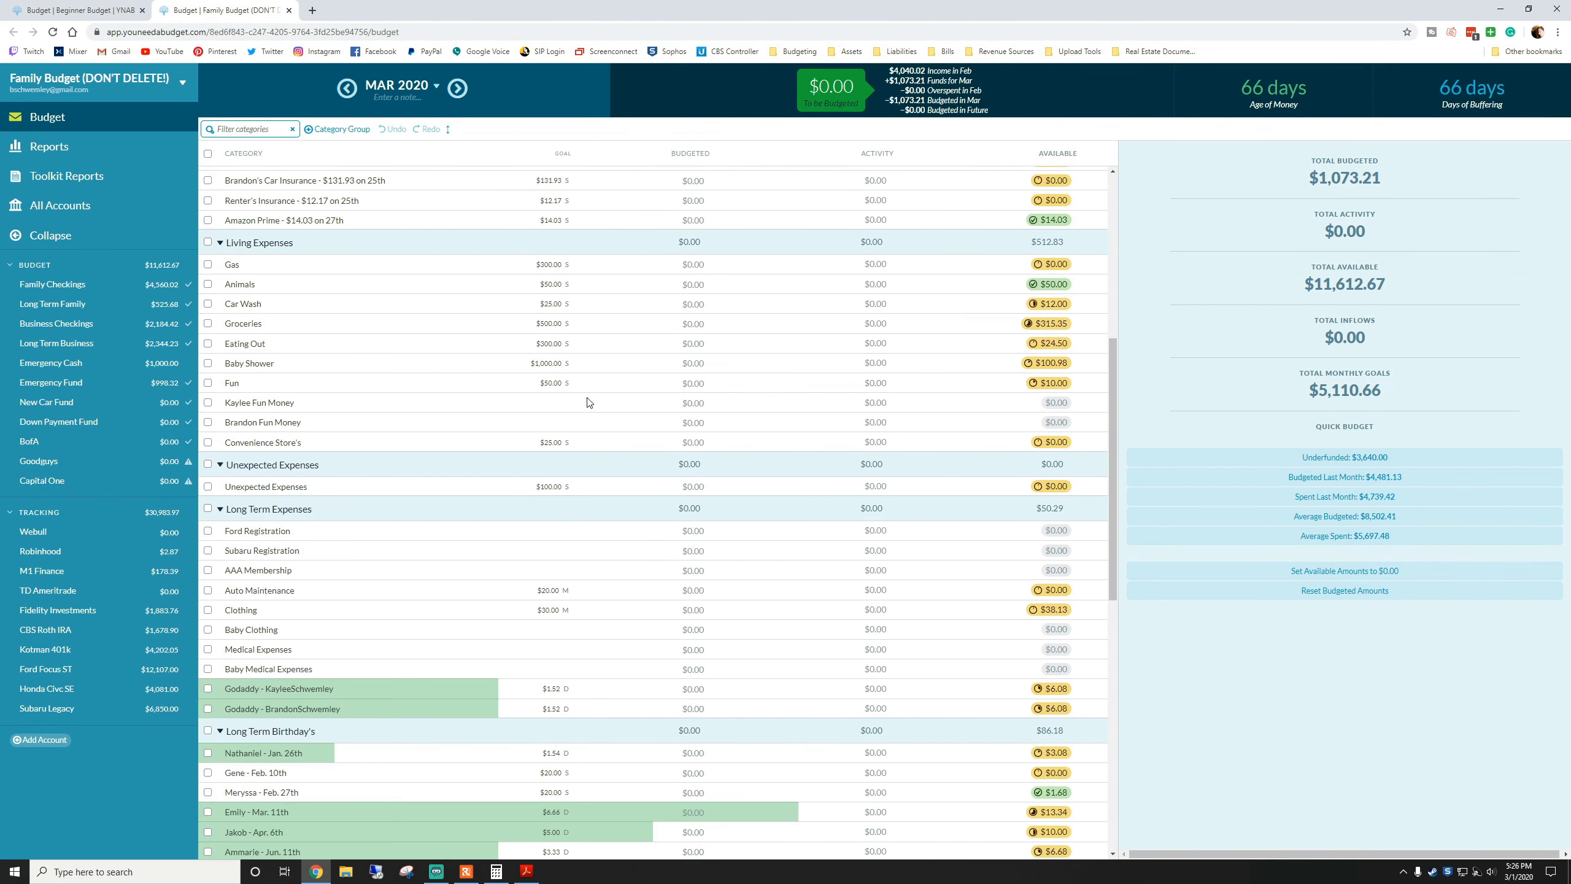
{"action": "scroll", "coordinate": [588, 402], "scroll_direction": "down", "scroll_amount": 5}
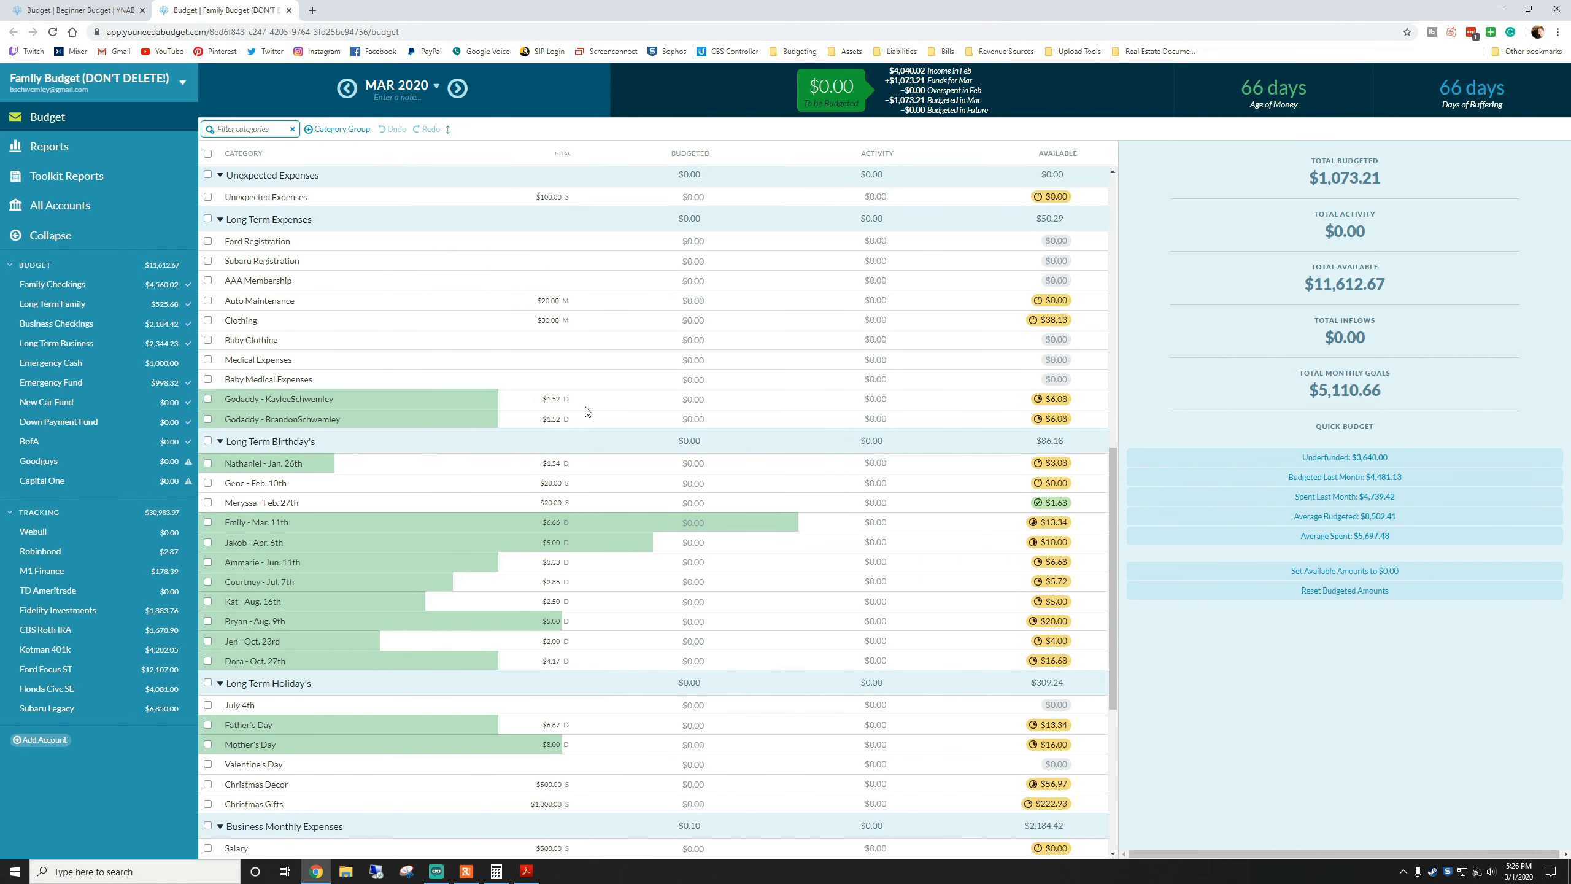
{"action": "scroll", "coordinate": [587, 412], "scroll_direction": "up", "scroll_amount": 10}
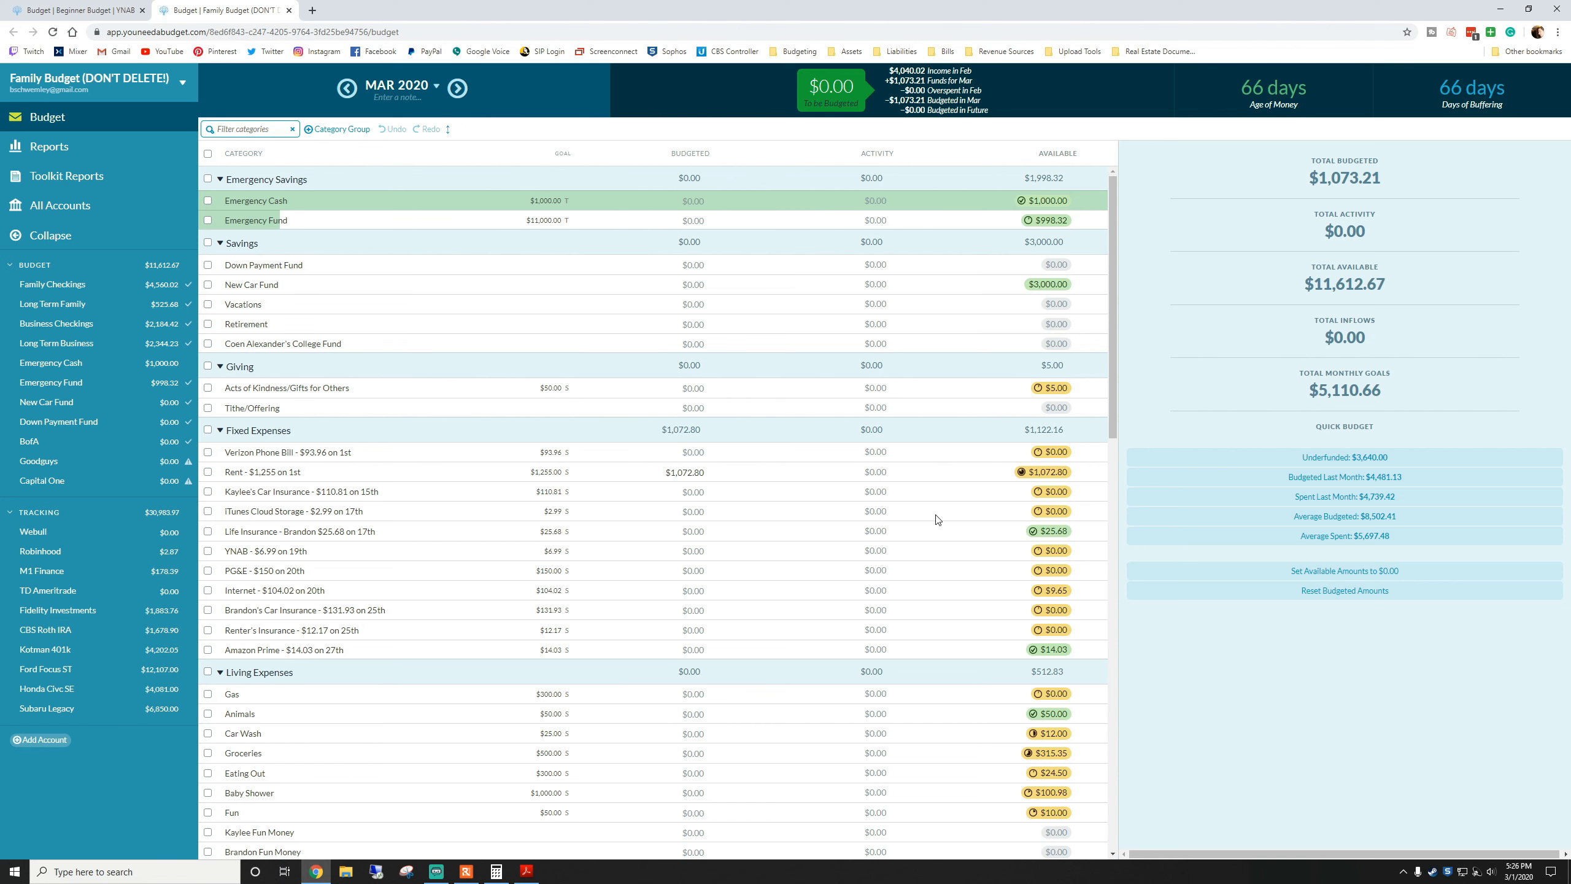
{"action": "left_click", "coordinate": [95, 8]}
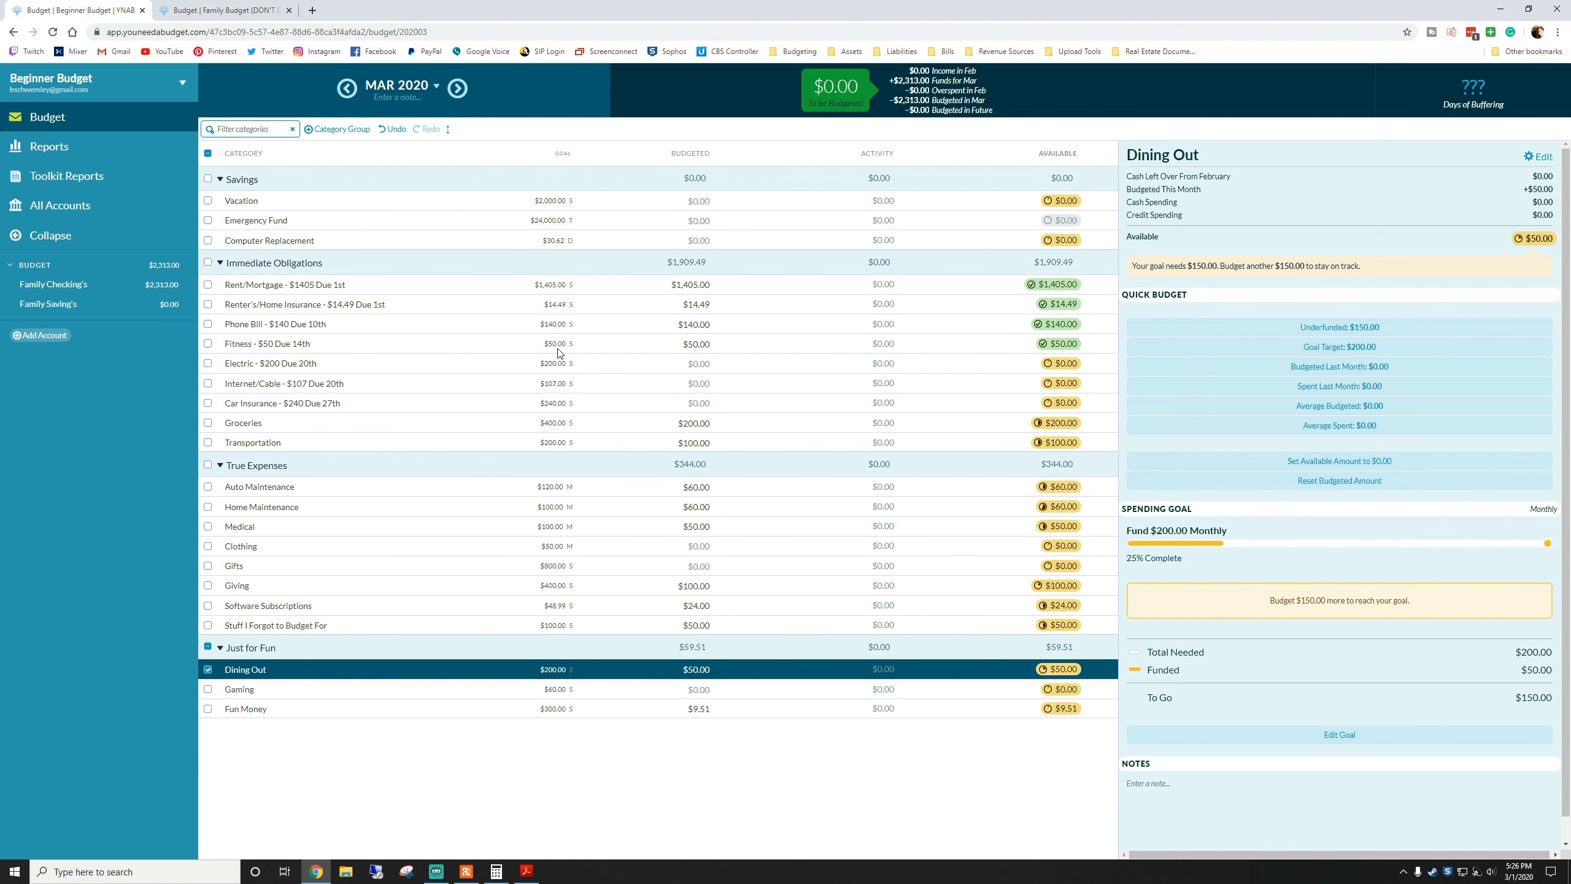
{"action": "left_click", "coordinate": [586, 382]}
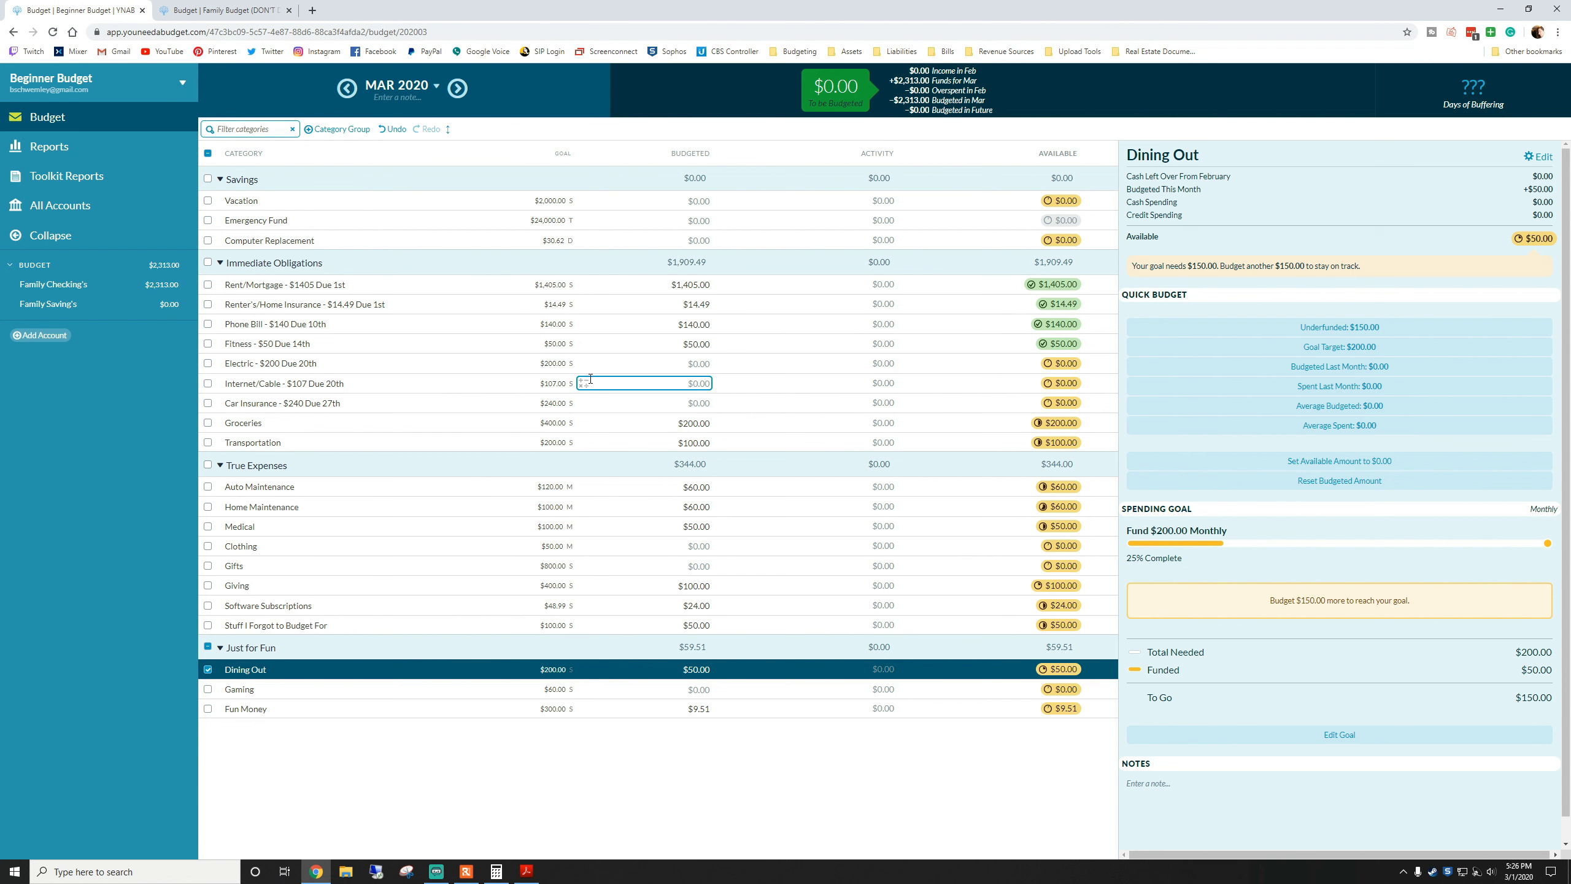